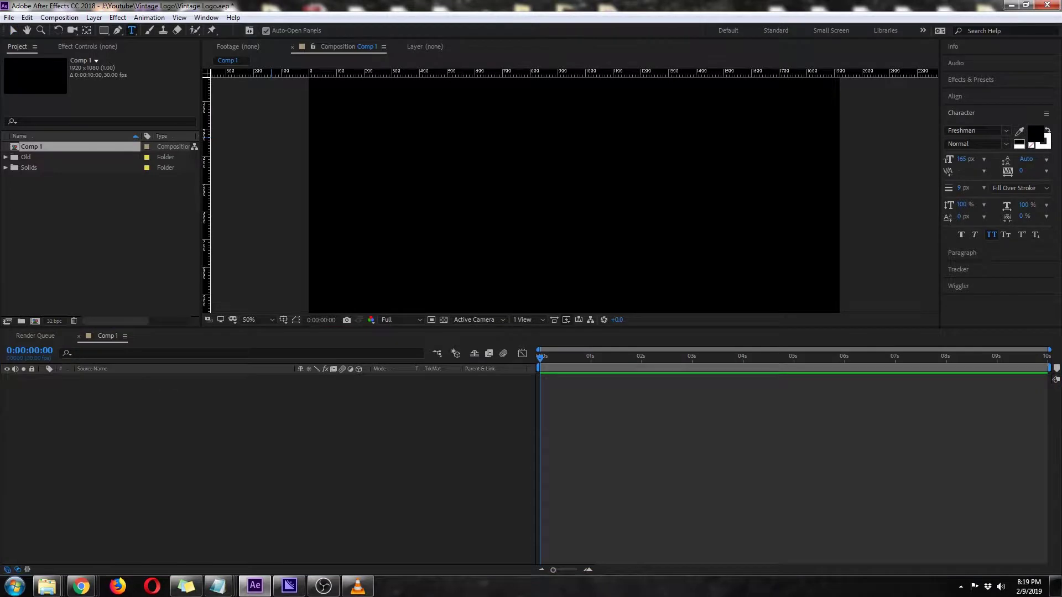
Create a text layer reading VINTAGE and move it towards the middle of the composition
click(510, 205)
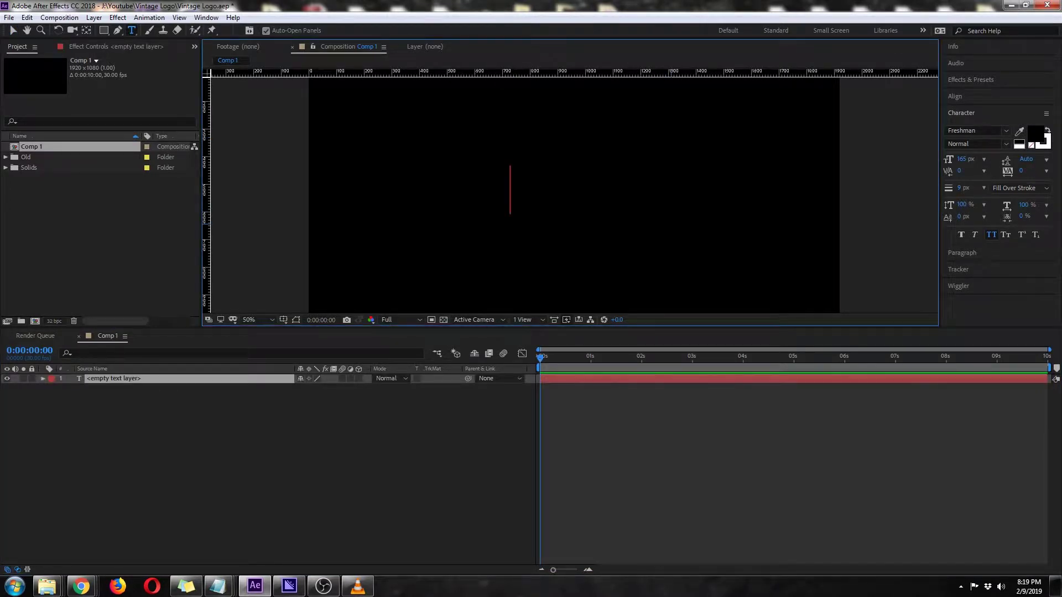
text(VINTAGE)
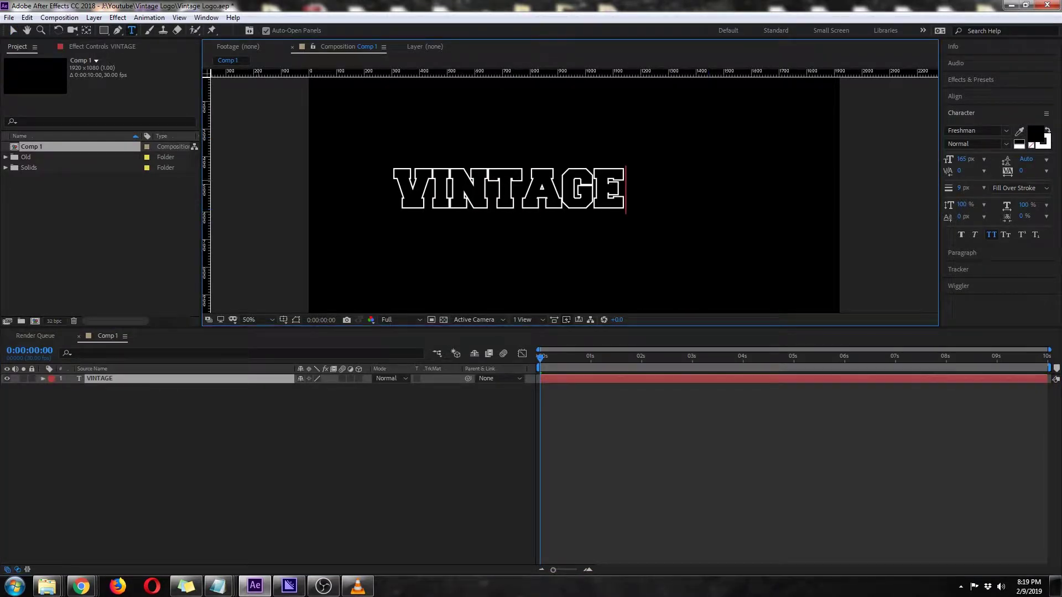
key(KP_Enter)
click(13, 31)
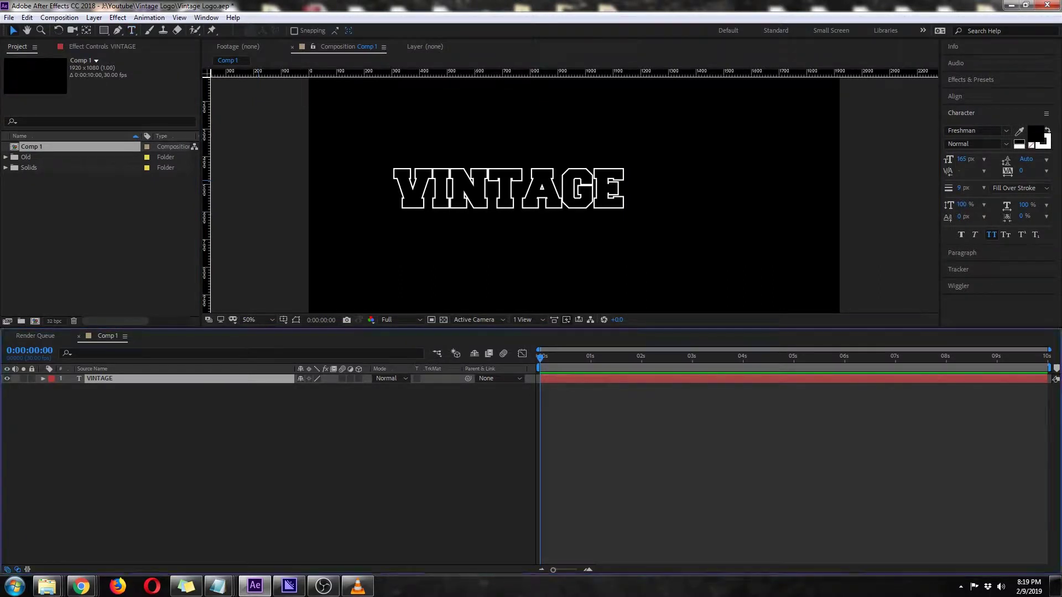
drag(564, 199, 607, 200)
key(Caps_Lock)
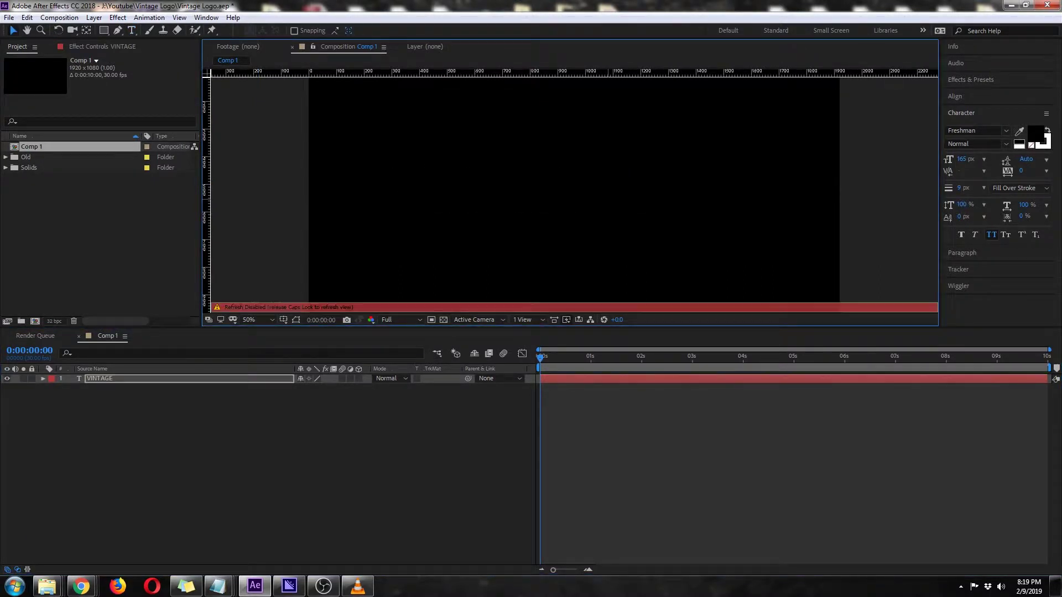
key(Caps_Lock)
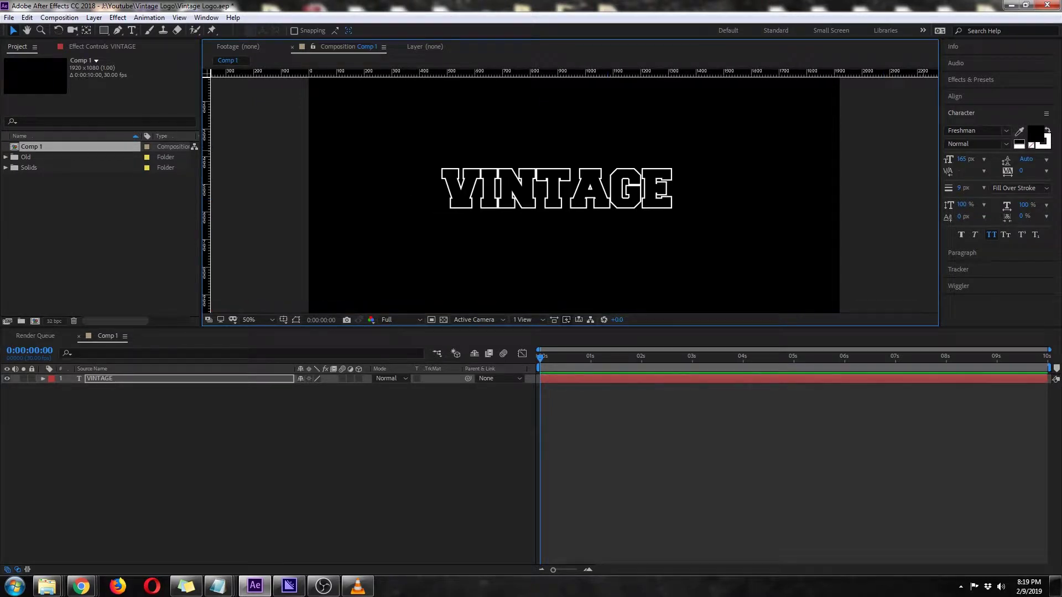
Review the VINTAGE text's font, fill color and stroke color without changing them
click(1006, 132)
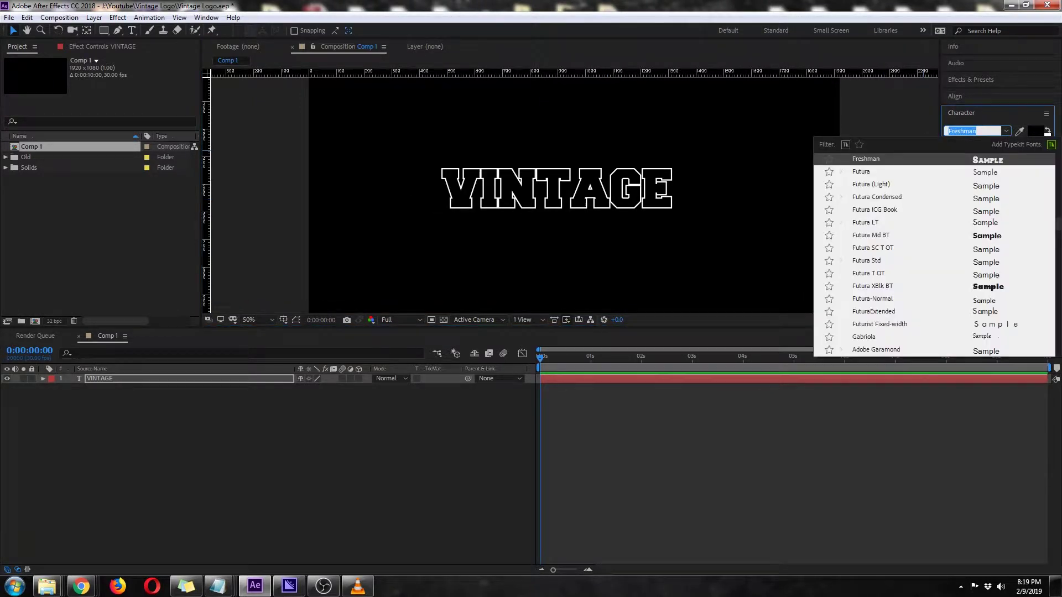
click(961, 112)
click(961, 113)
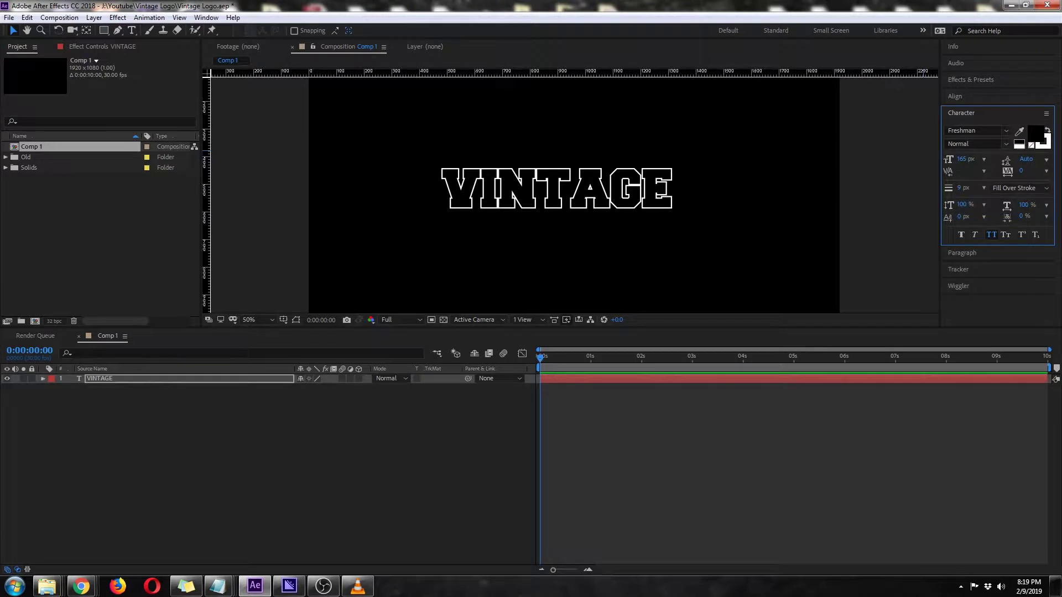
click(1035, 134)
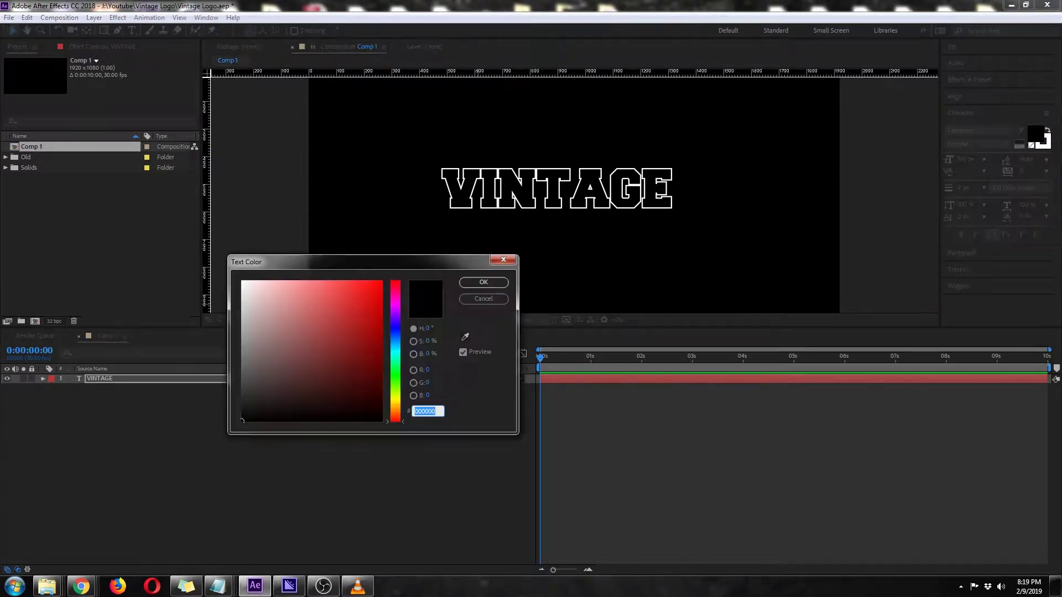
key(Return)
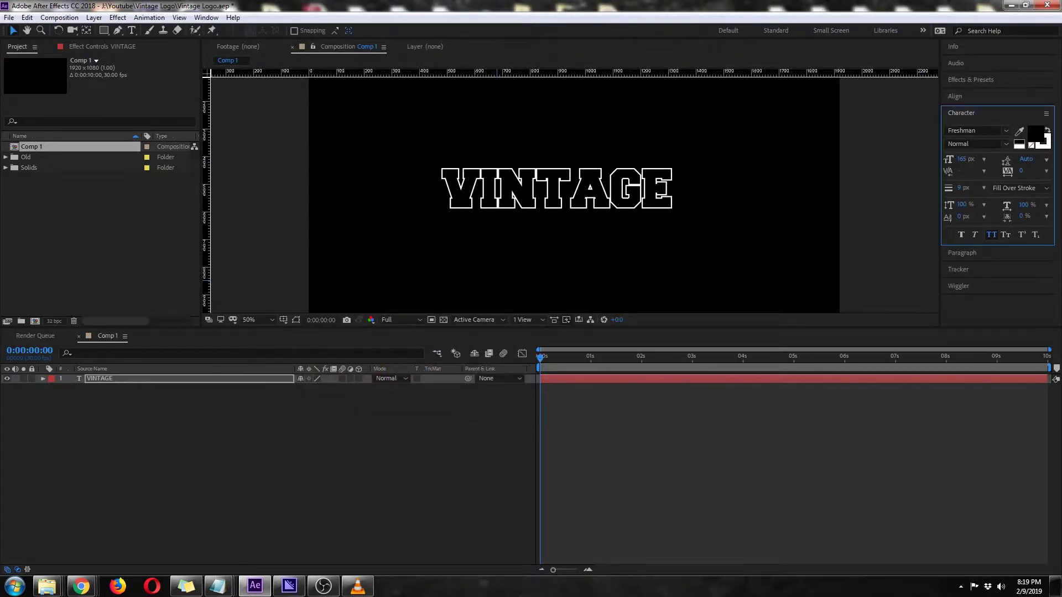
click(1043, 142)
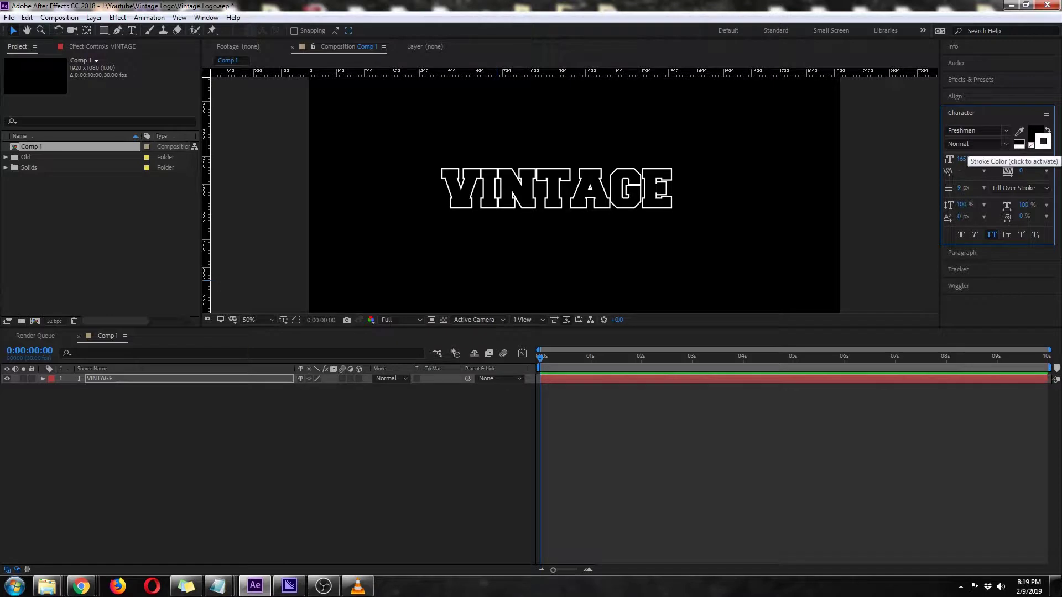
click(1043, 142)
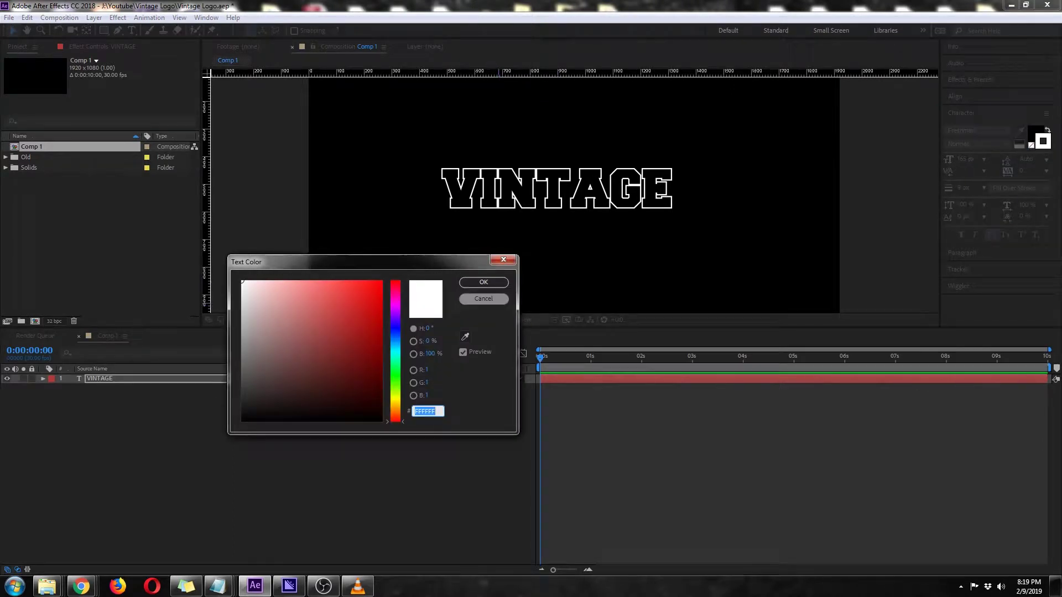
click(484, 298)
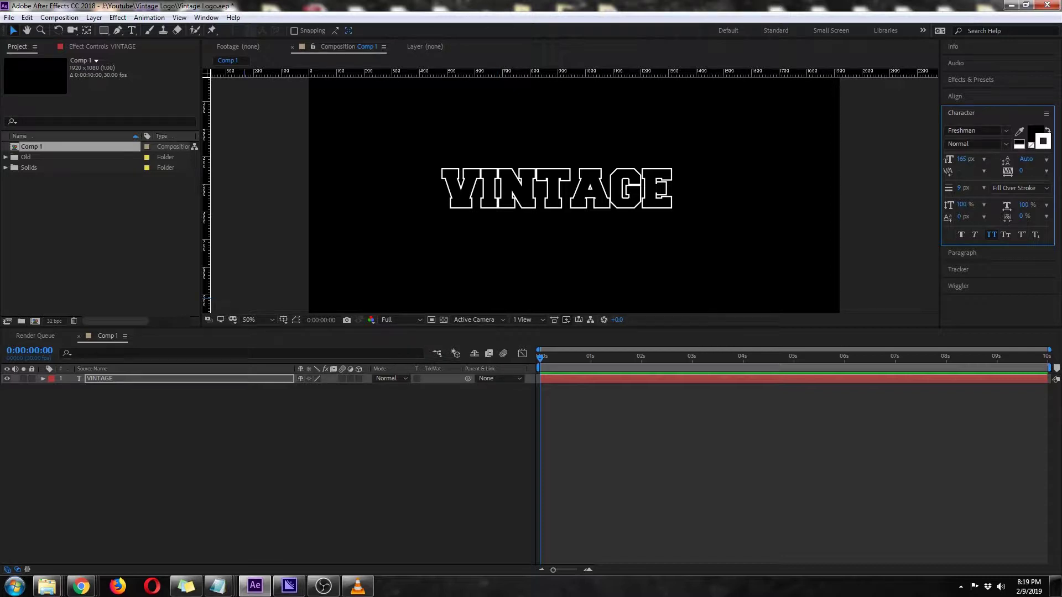
Tighten the kerning between the T and the A in VINTAGE to -140
click(188, 379)
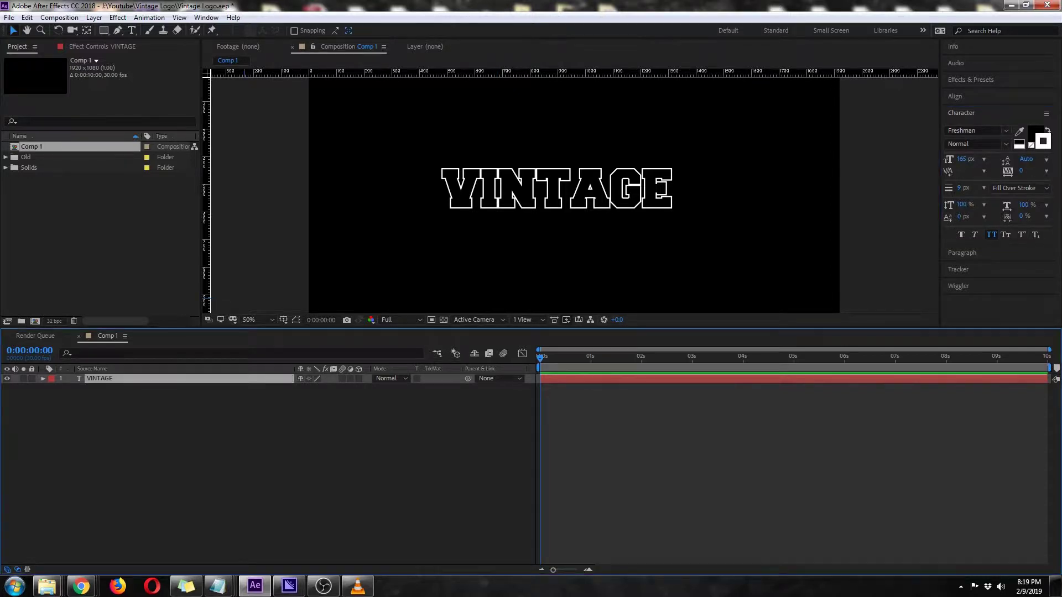
key(period)
key(ctrl+t)
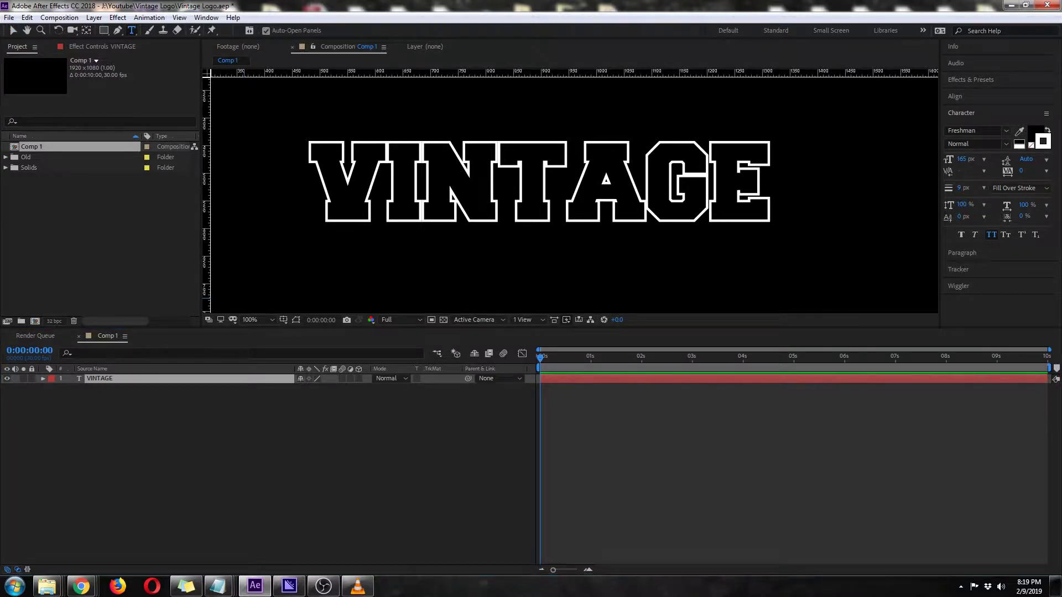
click(569, 197)
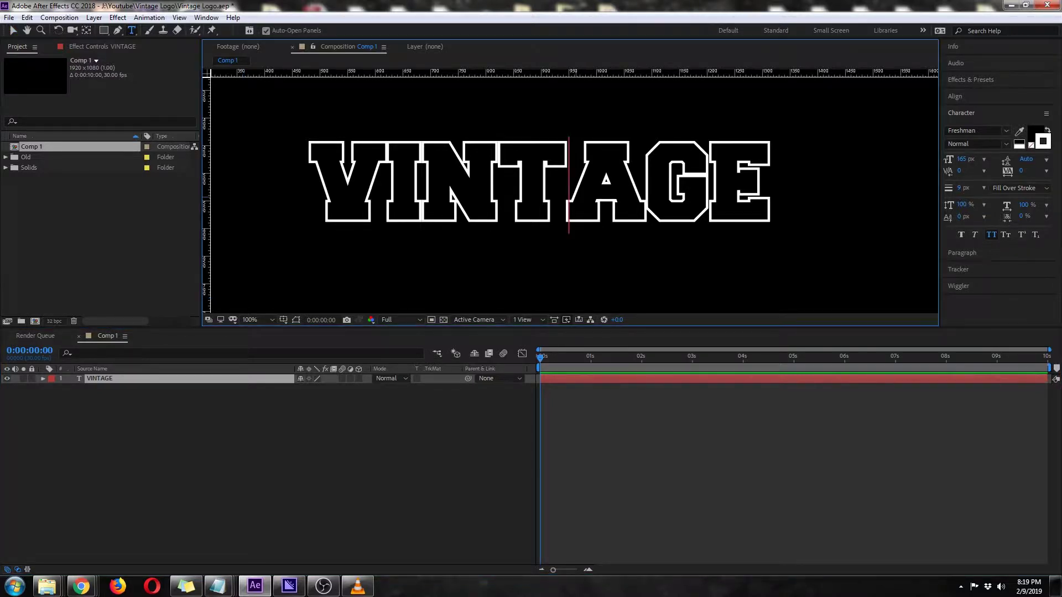
click(501, 191)
click(567, 180)
key(alt+Left)
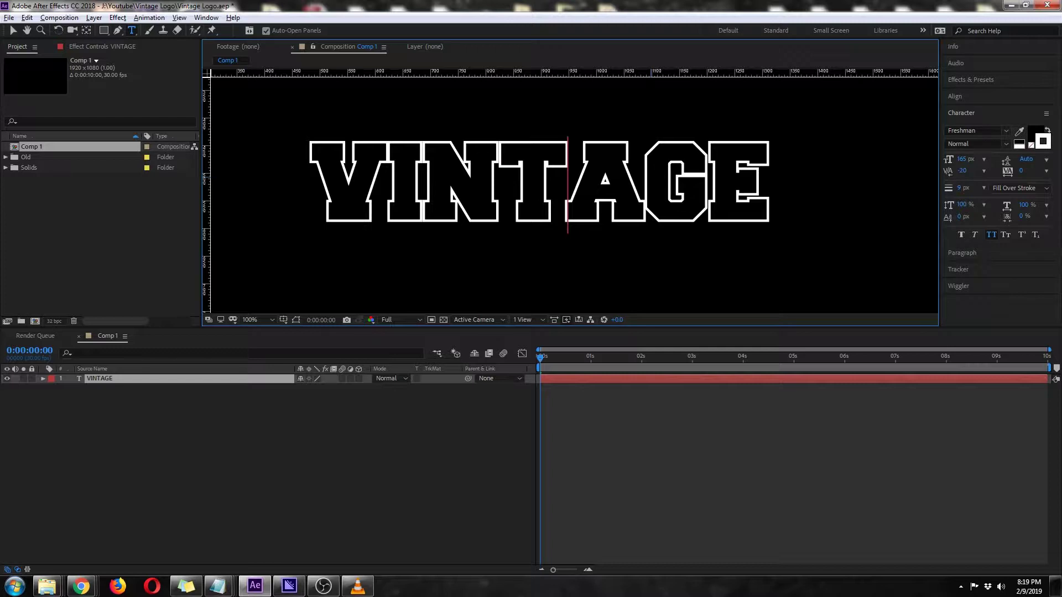
key(alt+Left)
key(alt+Left)
key(alt+Left)
key(alt+Left)
key(alt+Left)
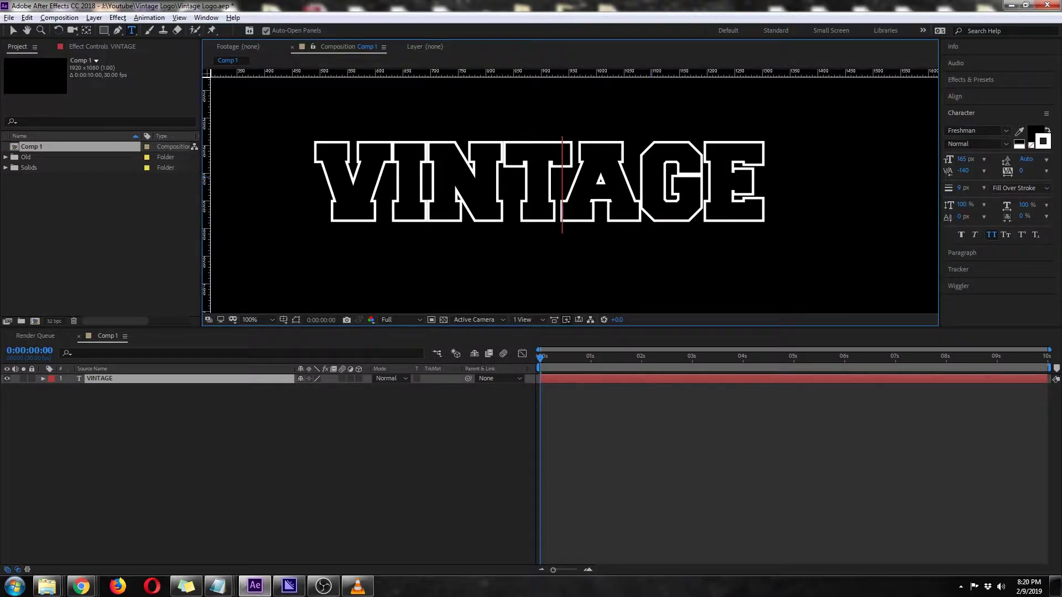
key(alt+Left)
key(alt+Right)
click(13, 31)
click(188, 442)
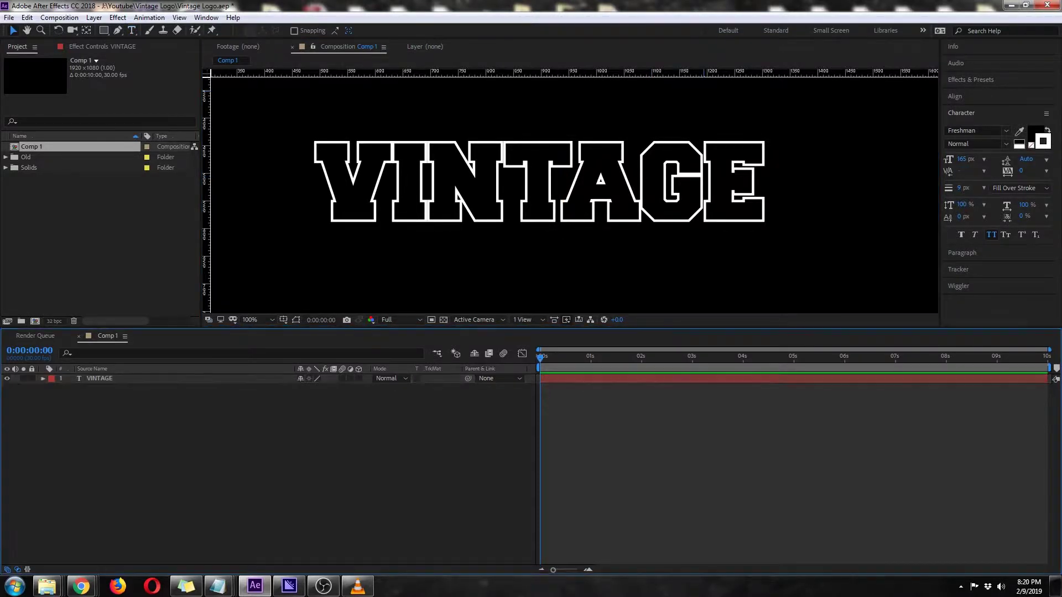
Reset the VINTAGE layer's Position to its default at 960, 540
scroll(574, 195, down, 1)
scroll(574, 195, down, 1)
scroll(574, 196, up, 1)
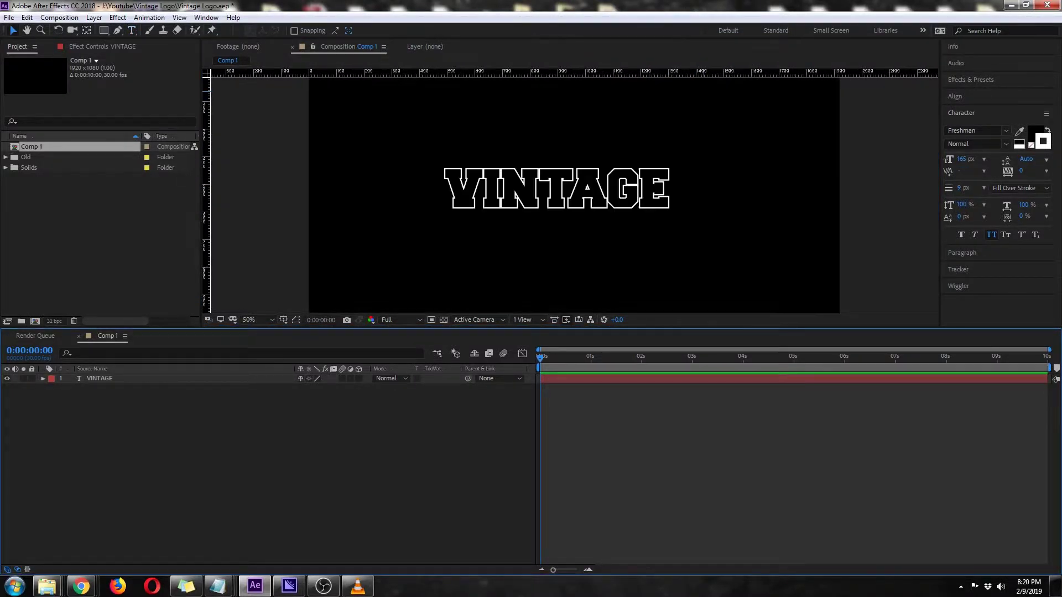
key(ctrl+a)
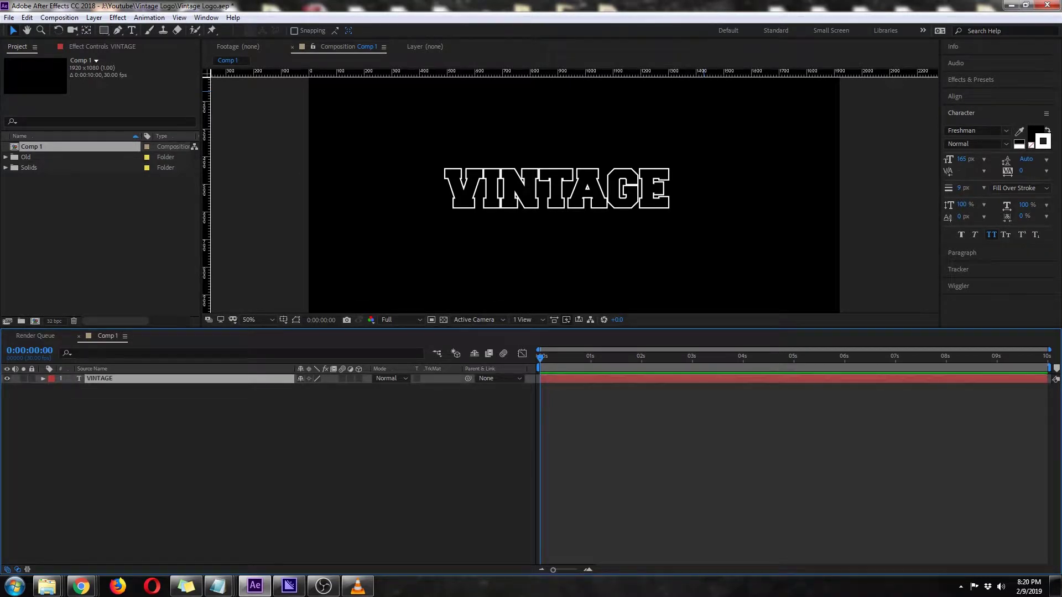
key(p)
right_click(94, 389)
click(121, 464)
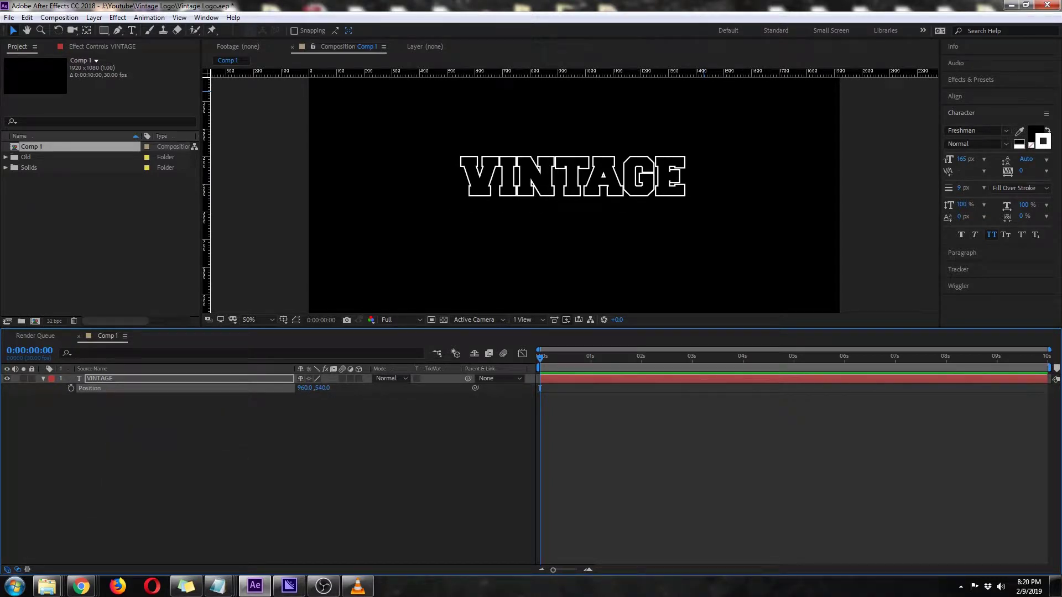
Add a Scale text animator to the VINTAGE layer
click(43, 379)
click(44, 378)
click(53, 397)
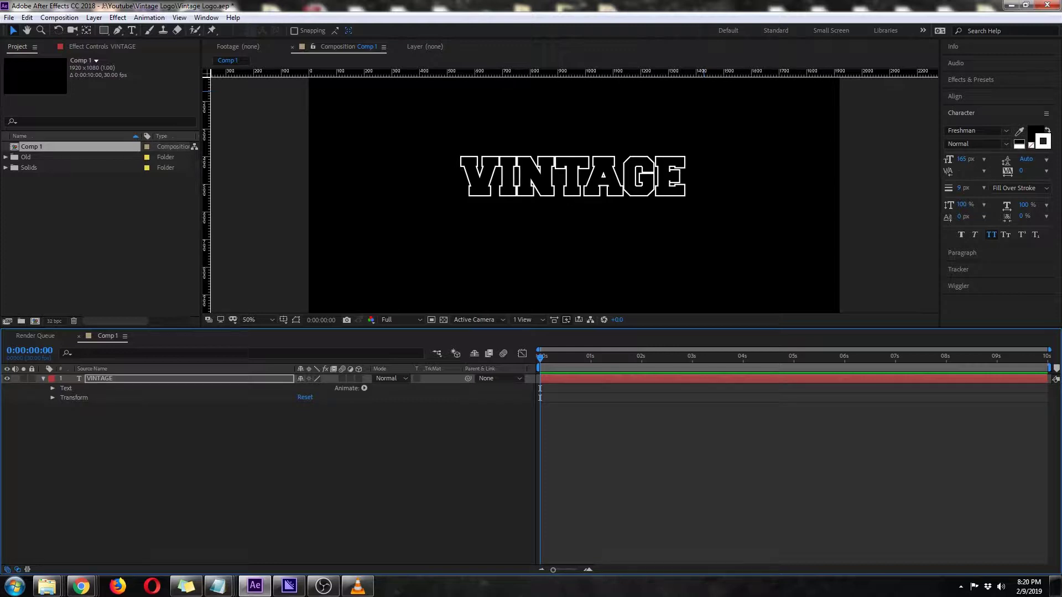
key(Return)
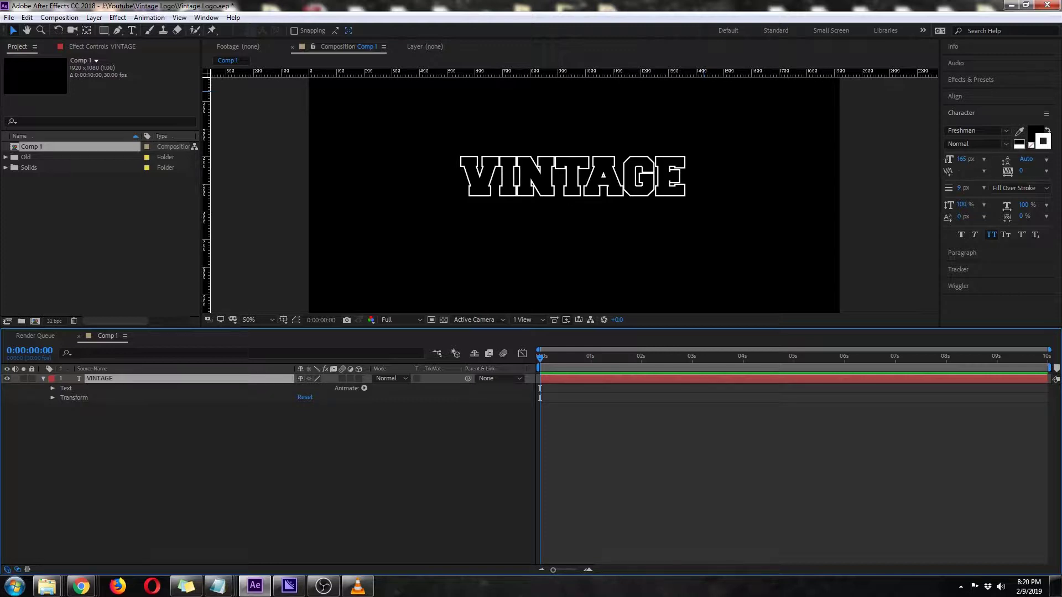
click(364, 388)
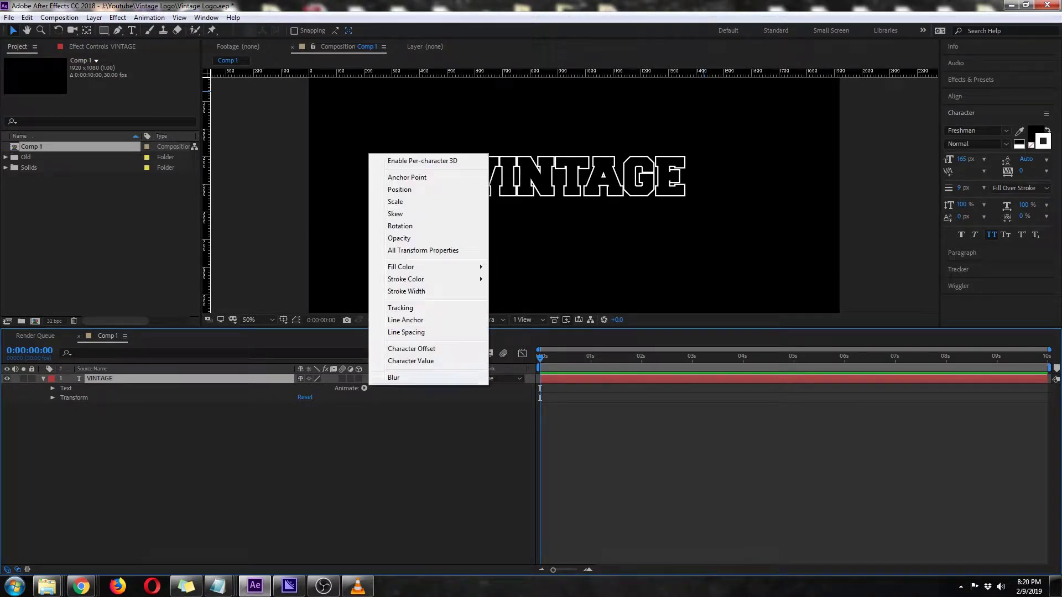
click(395, 202)
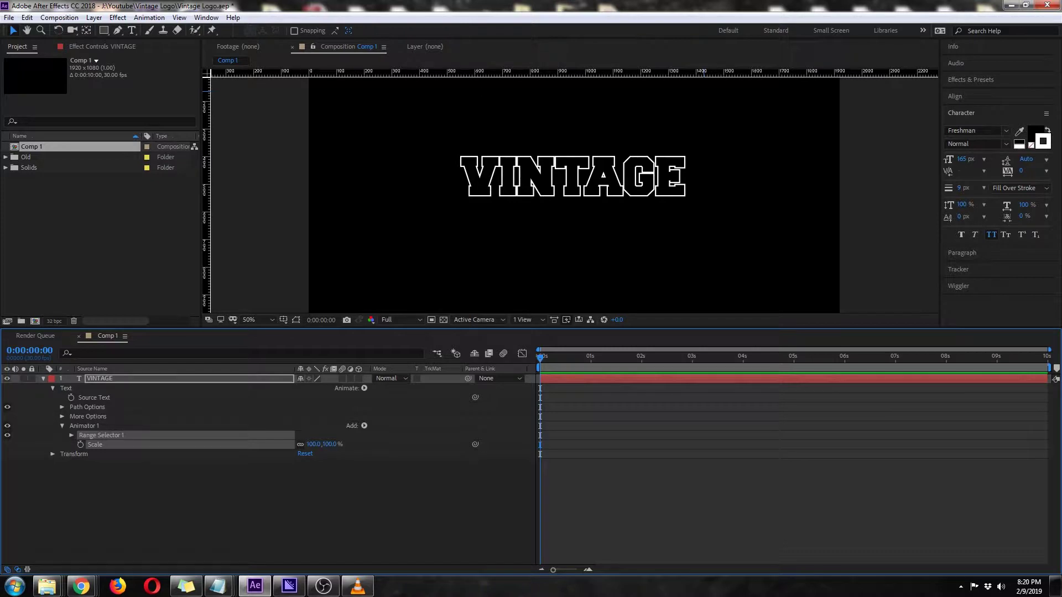
Set the range selector's Start to 100% and the animator's Scale to 0%
click(71, 435)
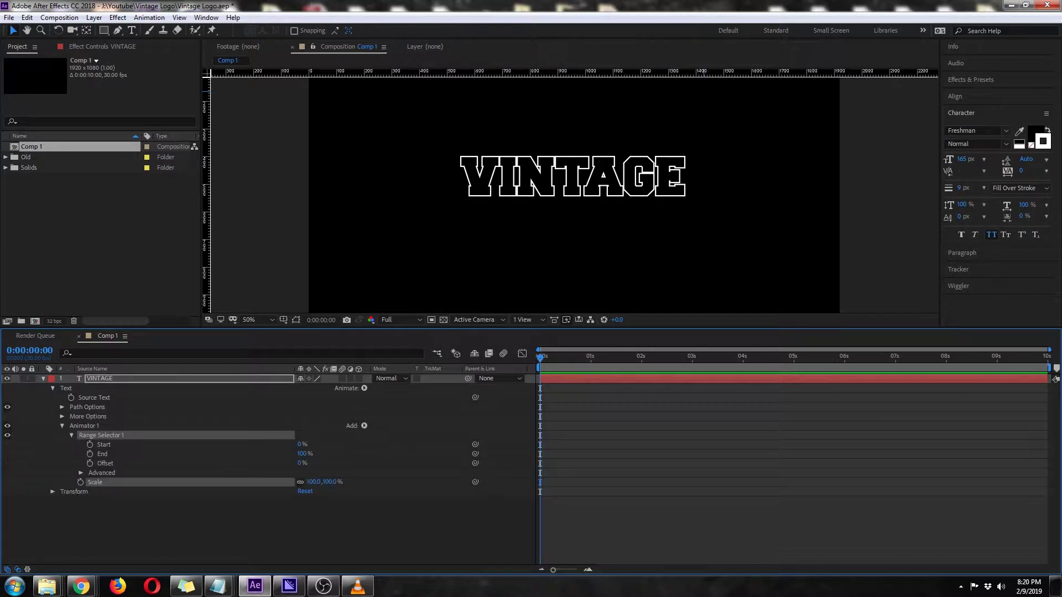
click(300, 444)
text(100)
click(302, 525)
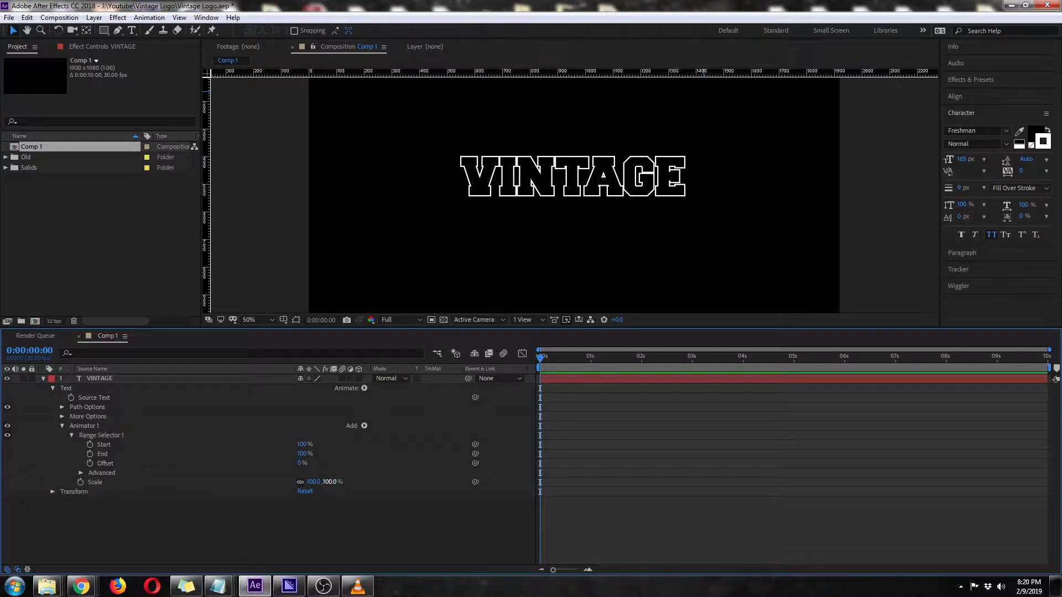
click(330, 482)
text(0)
key(Return)
Keyframe the range selector's End from 0% at 0 seconds to 100% at 1 second
drag(302, 454, 247, 454)
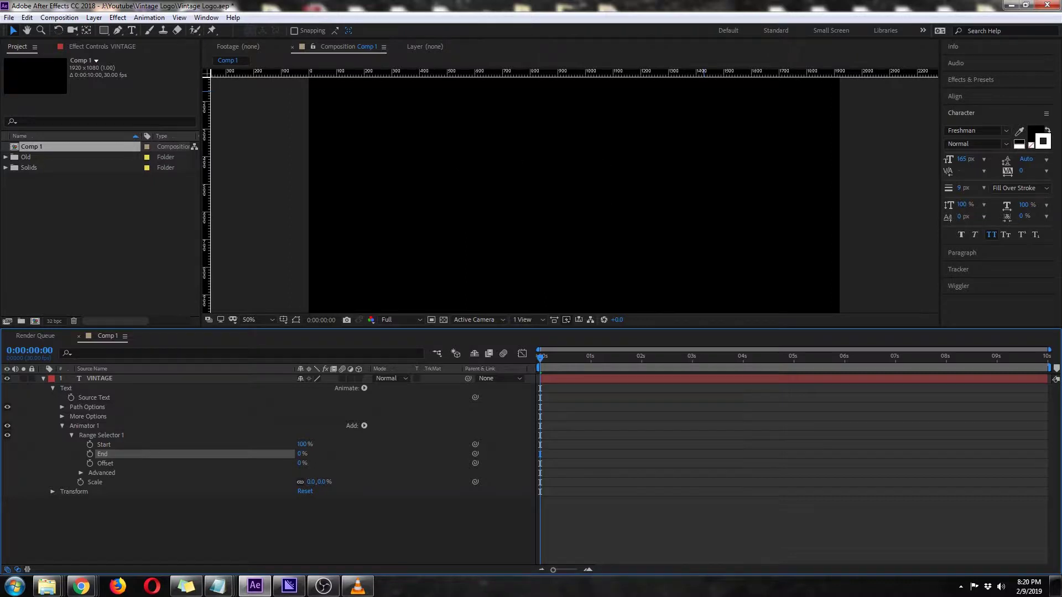
click(90, 454)
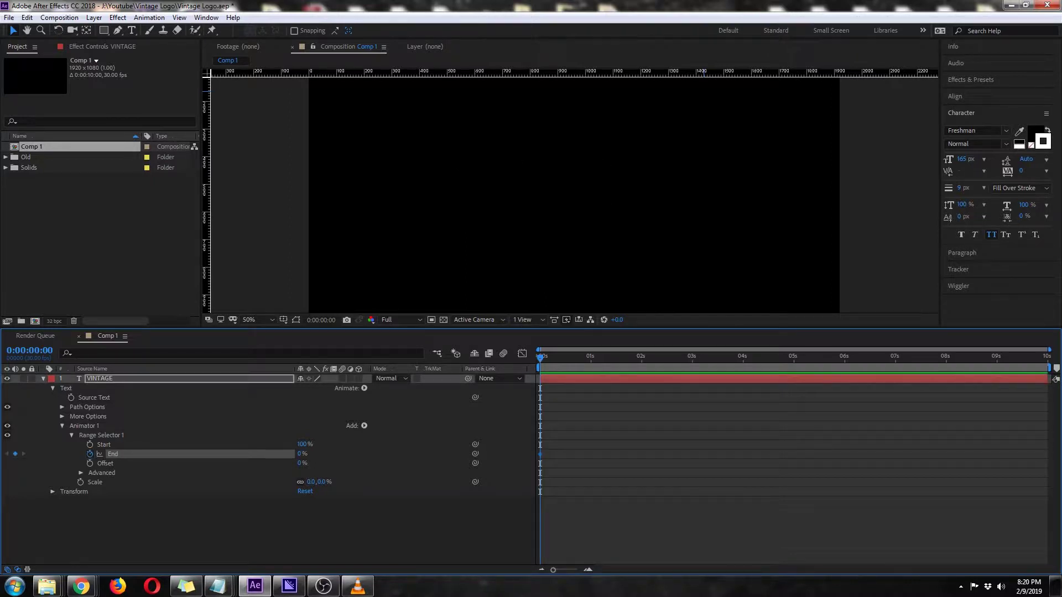
drag(540, 357, 591, 358)
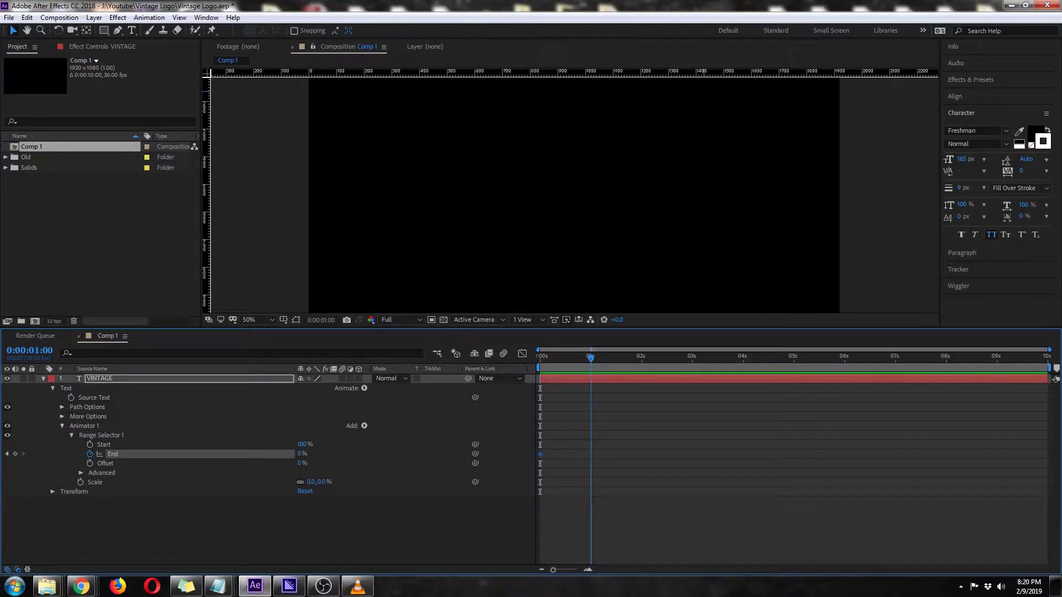
drag(301, 454, 360, 454)
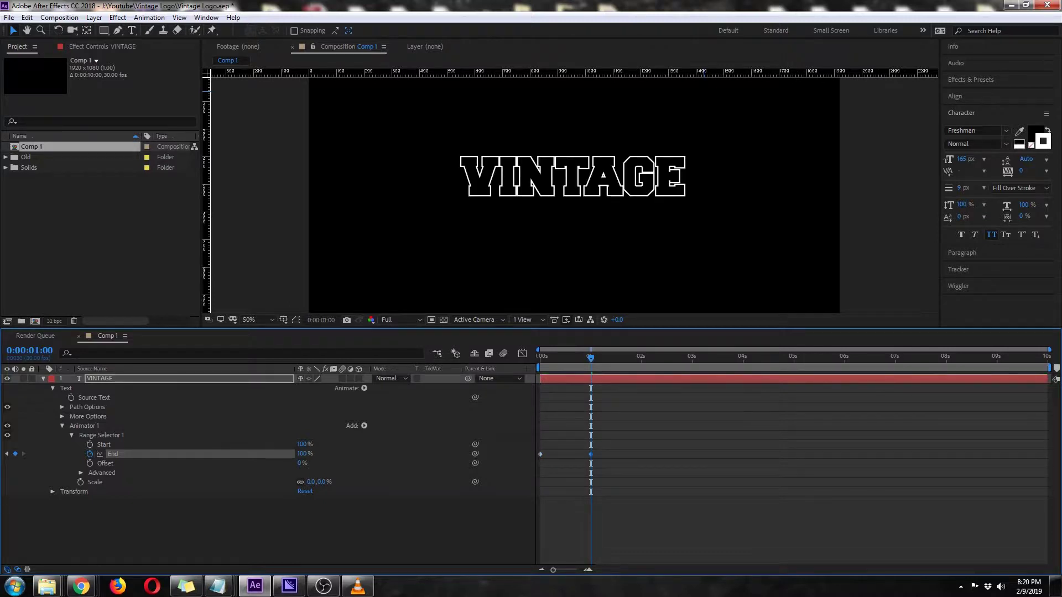
Preview the letter-by-letter scale animation from the start and collapse the animator's properties
key(space)
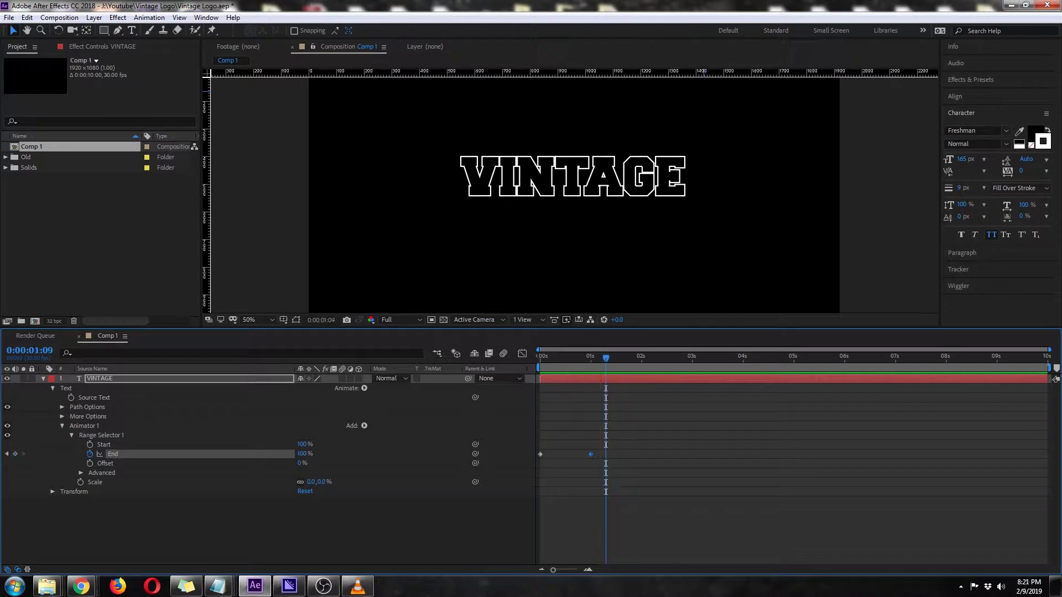
key(space)
key(space)
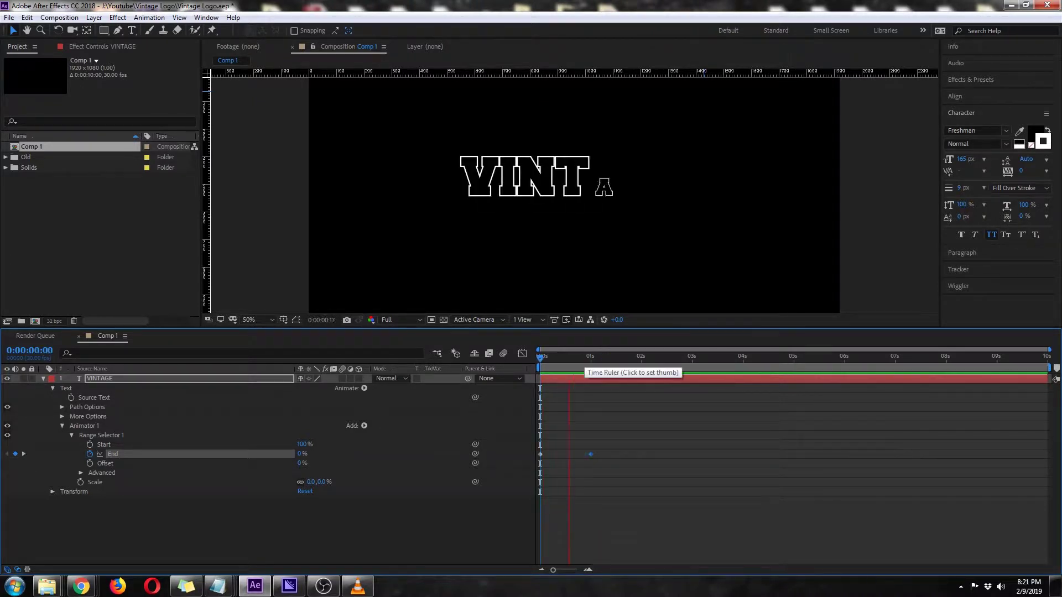
key(space)
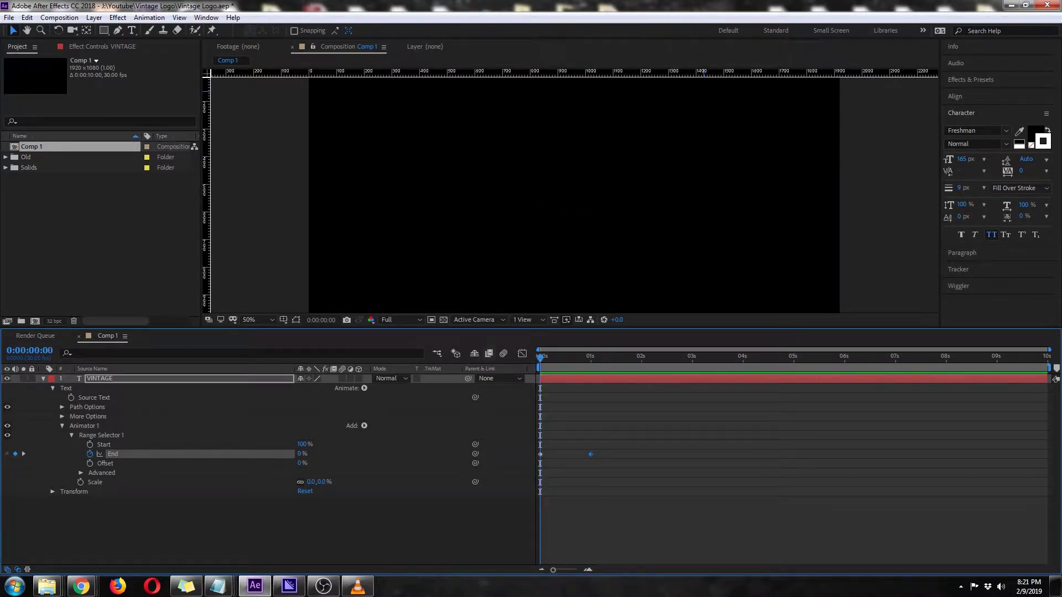
click(71, 436)
click(62, 425)
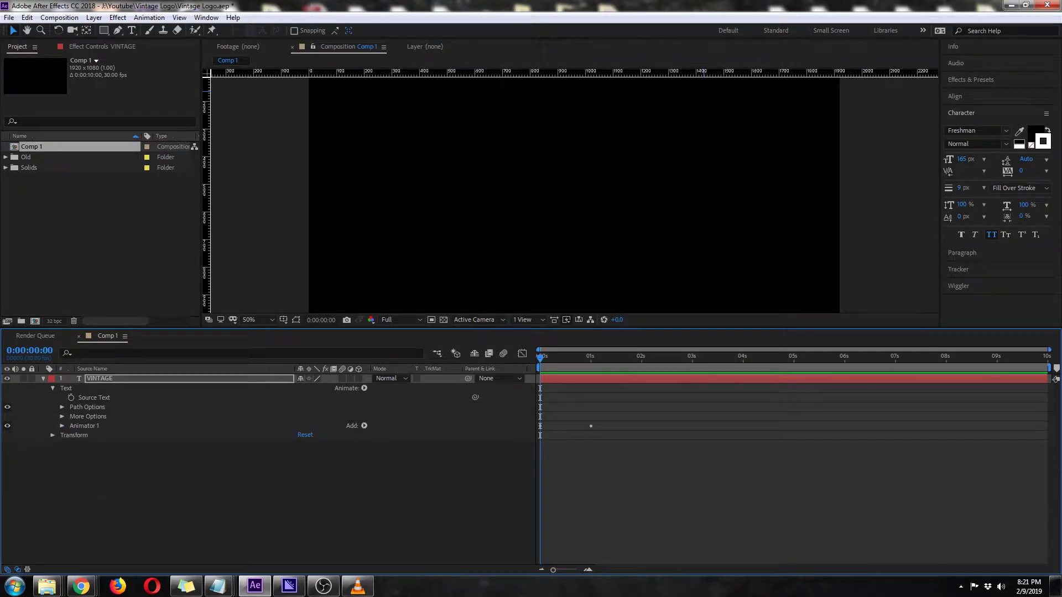
Duplicate Animator 1 on the VINTAGE layer and set the duplicate's Scale to 120%
click(85, 426)
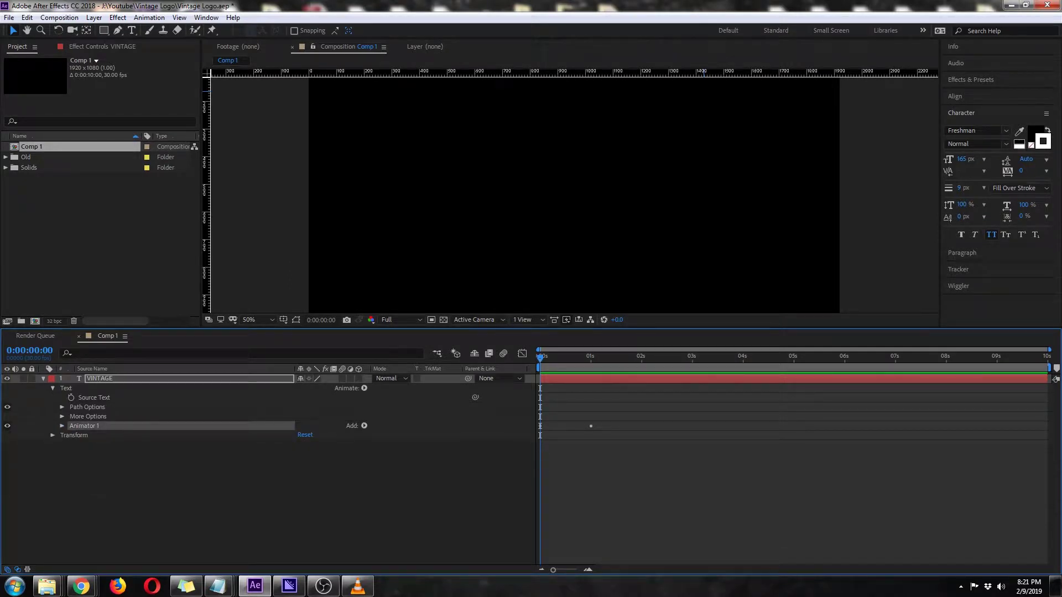
key(ctrl+d)
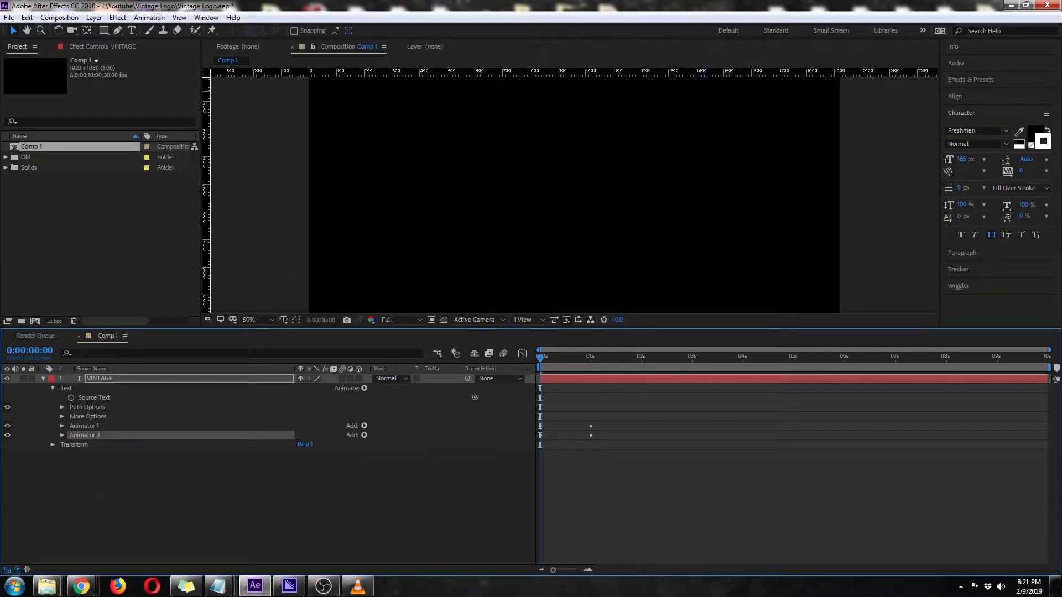
click(62, 435)
click(71, 444)
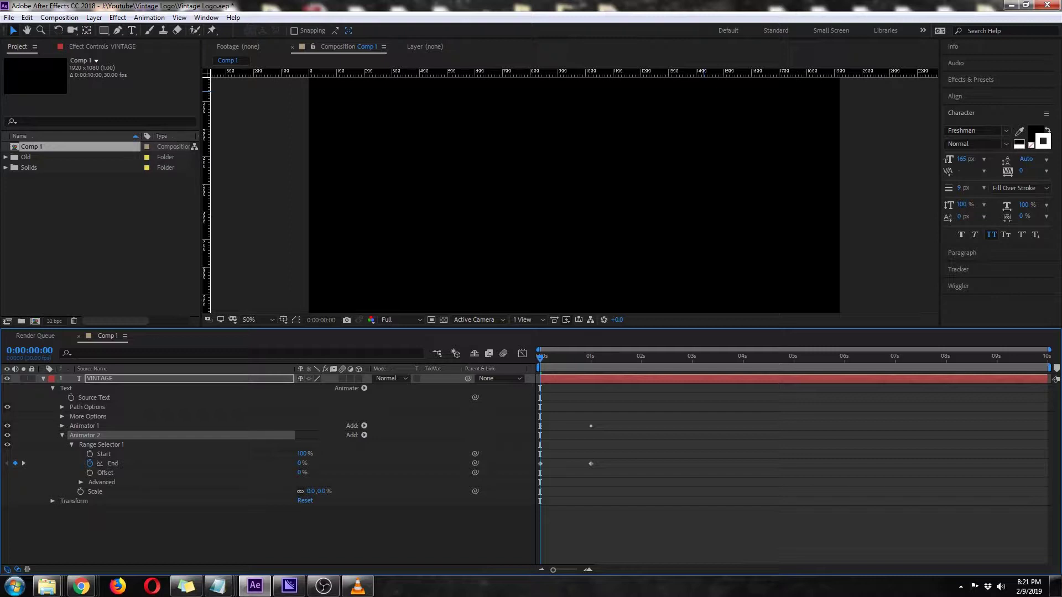
click(321, 491)
text(120)
key(Return)
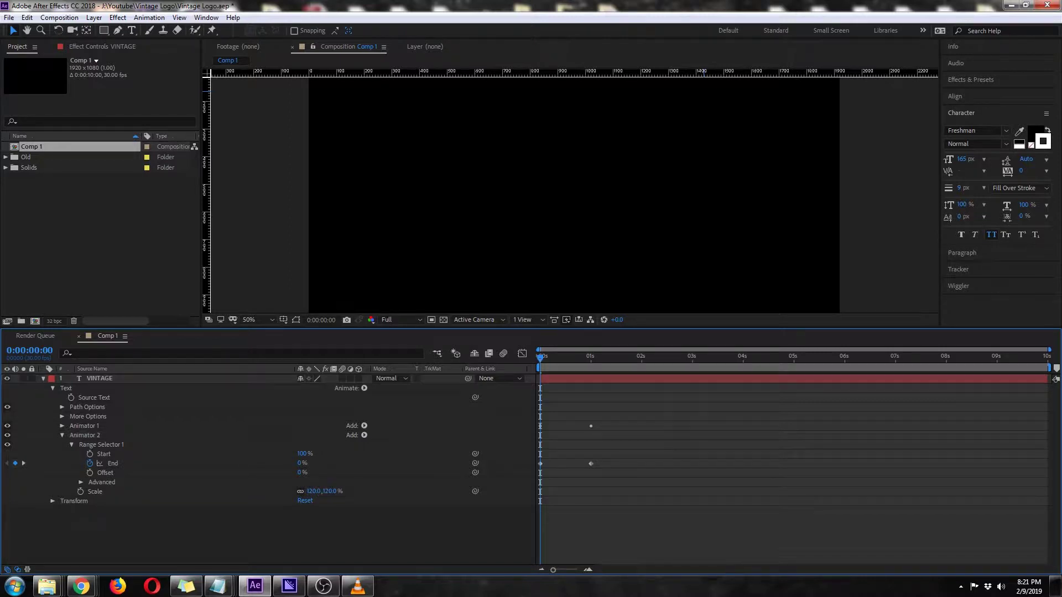
Shift both End keyframes of Animator 2 so the first one starts at frame 5
key(space)
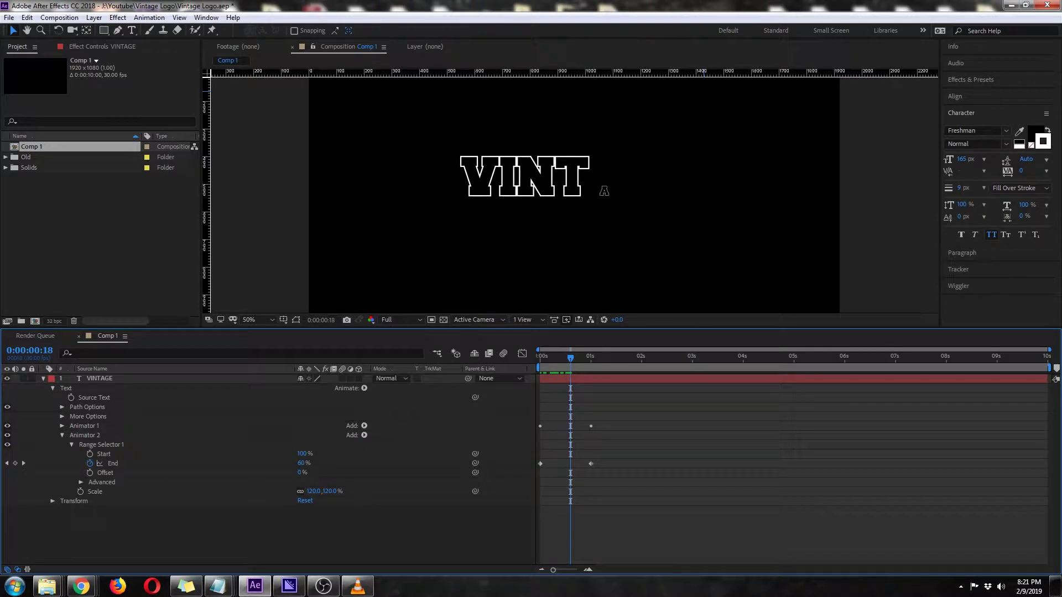
key(space)
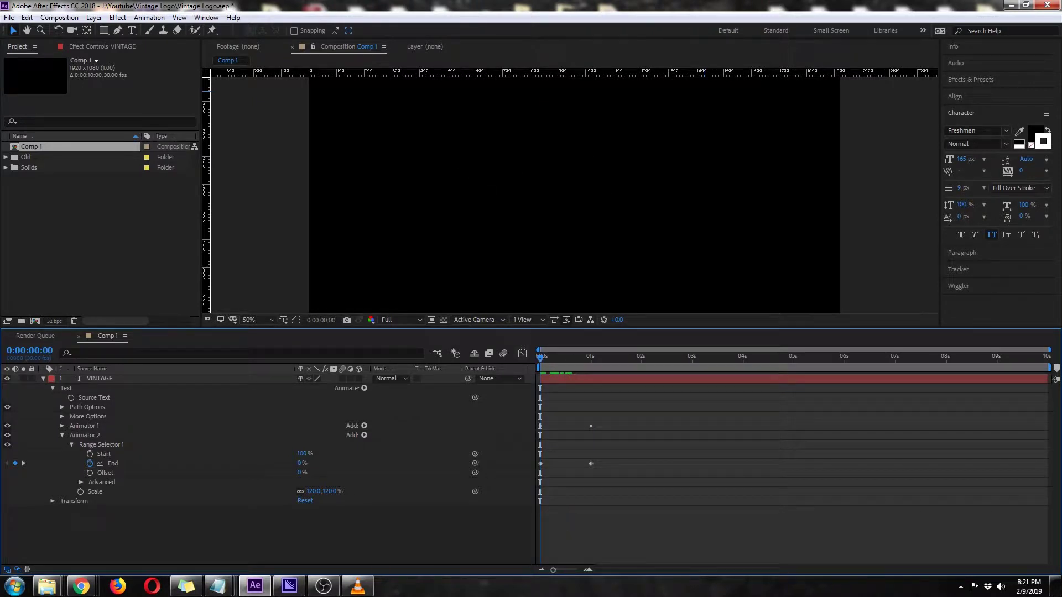
key(space)
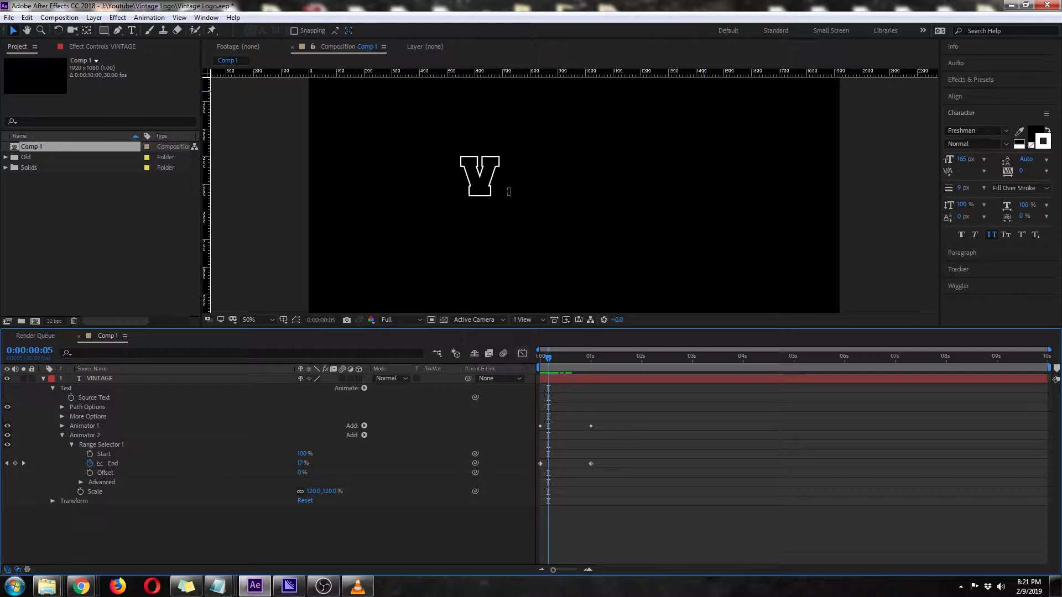
drag(611, 455, 549, 464)
Preview the text animation and step through its first 12 frames to examine how each letter overshoots in scale
key(space)
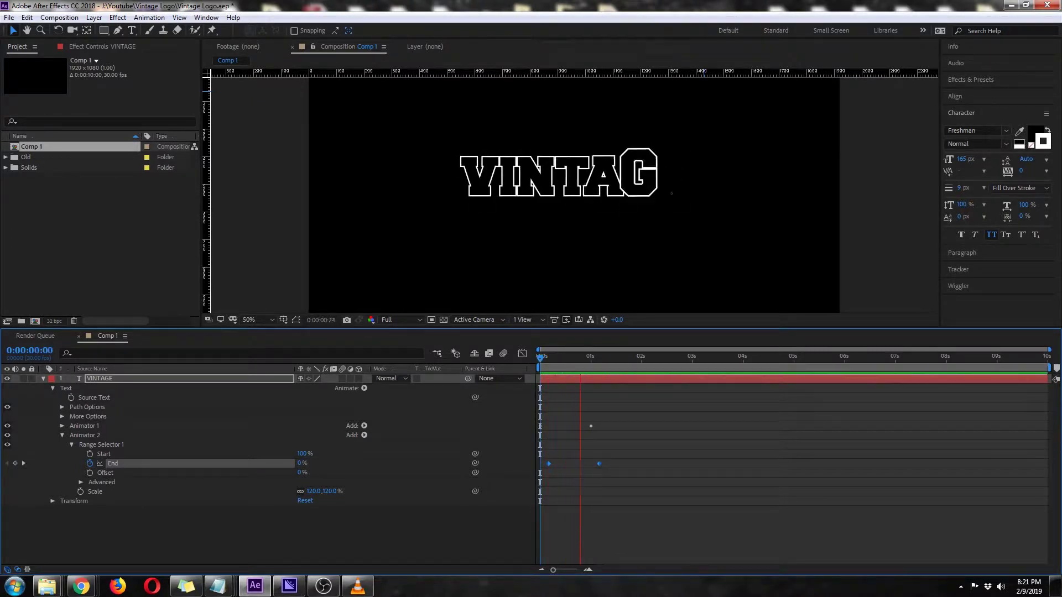
key(space)
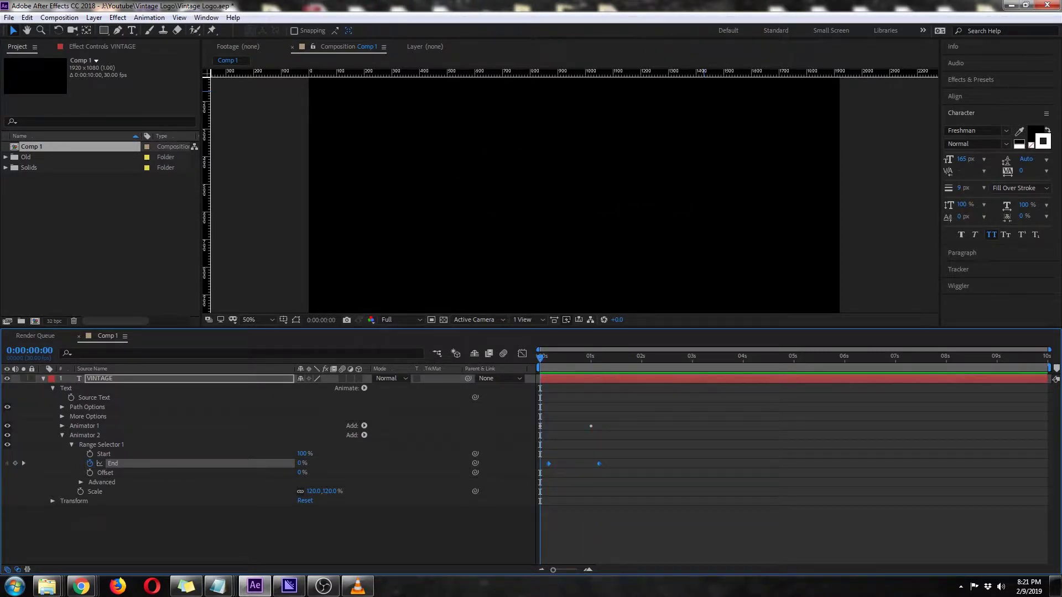
key(space)
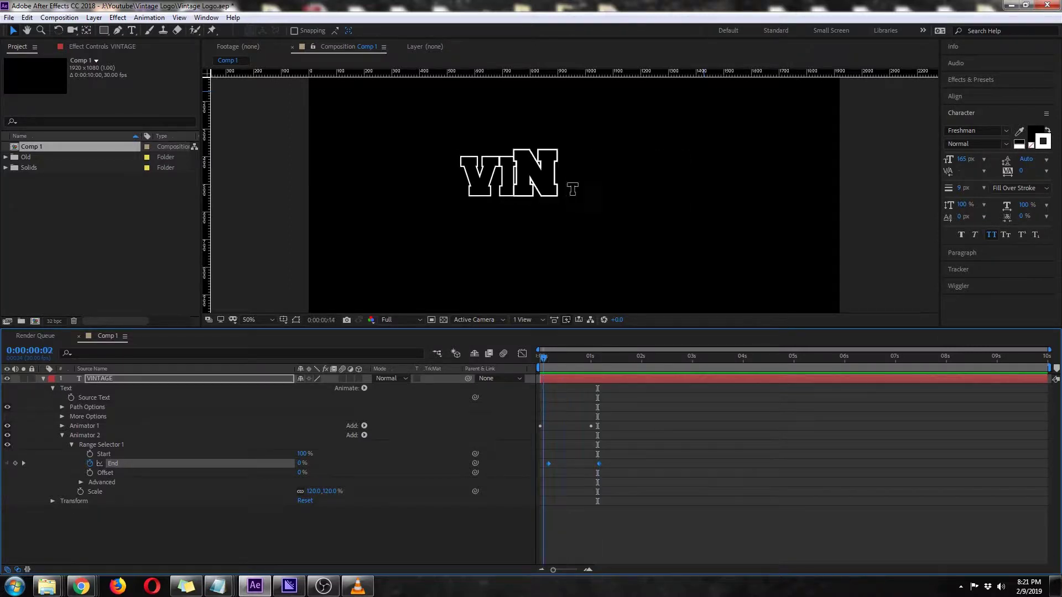
key(space)
click(85, 425)
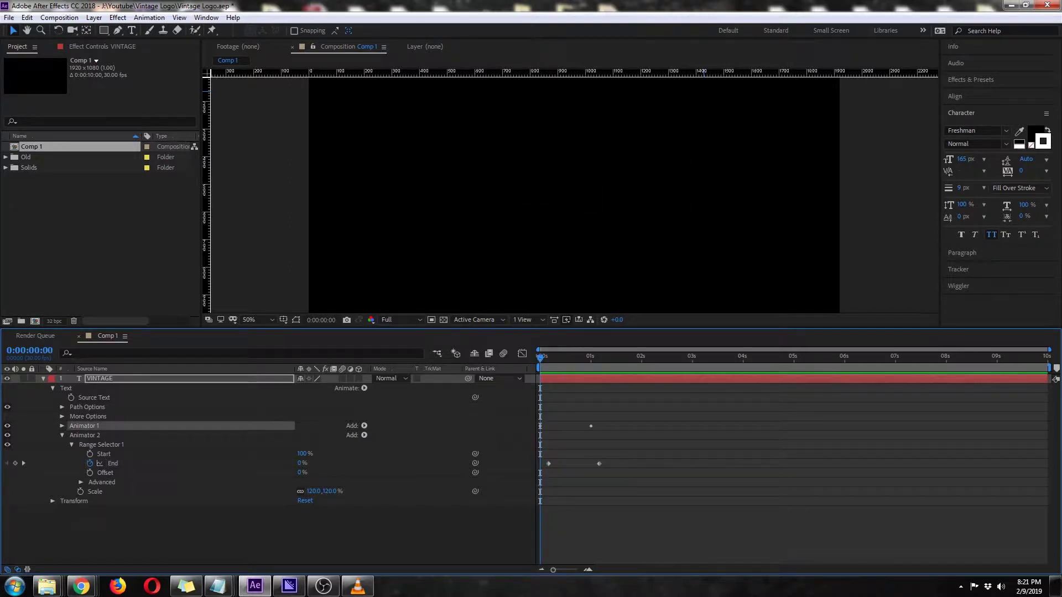
click(85, 435)
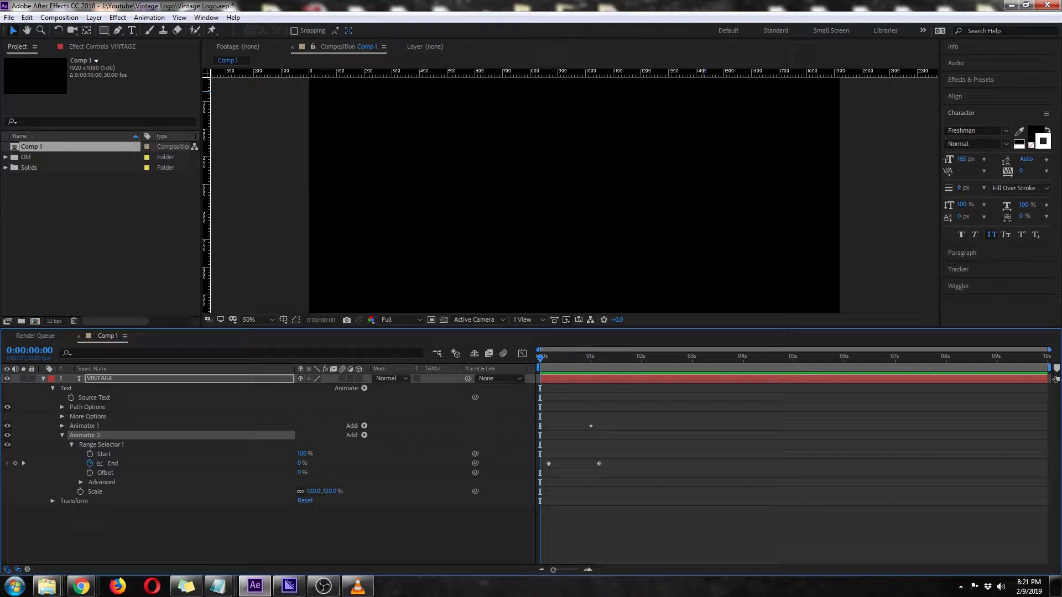
key(Page_Down)
key(Page_Down)
key(Page_Down)
key(Page_Down)
key(Page_Down)
key(Page_Down)
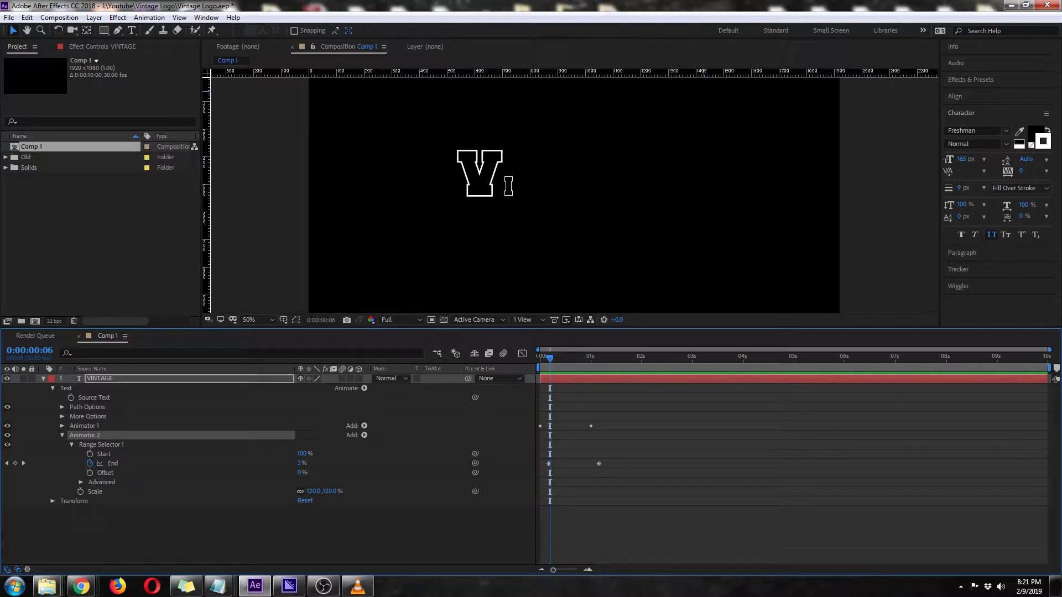
key(Page_Down)
key(Page_Down)
key(Page_Down)
key(Page_Down)
key(Page_Down)
key(Page_Down)
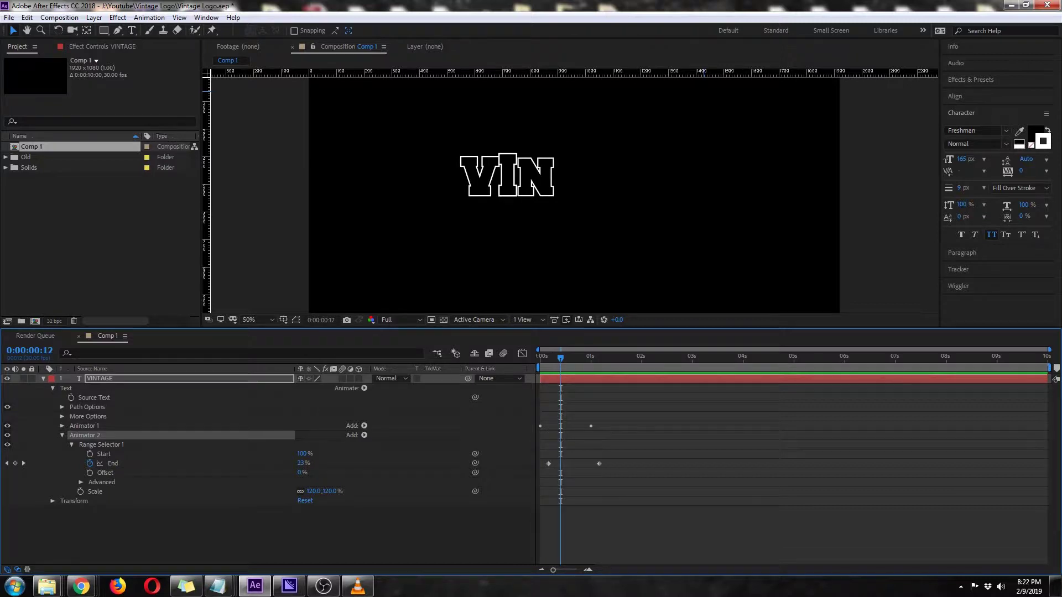
drag(560, 358, 540, 358)
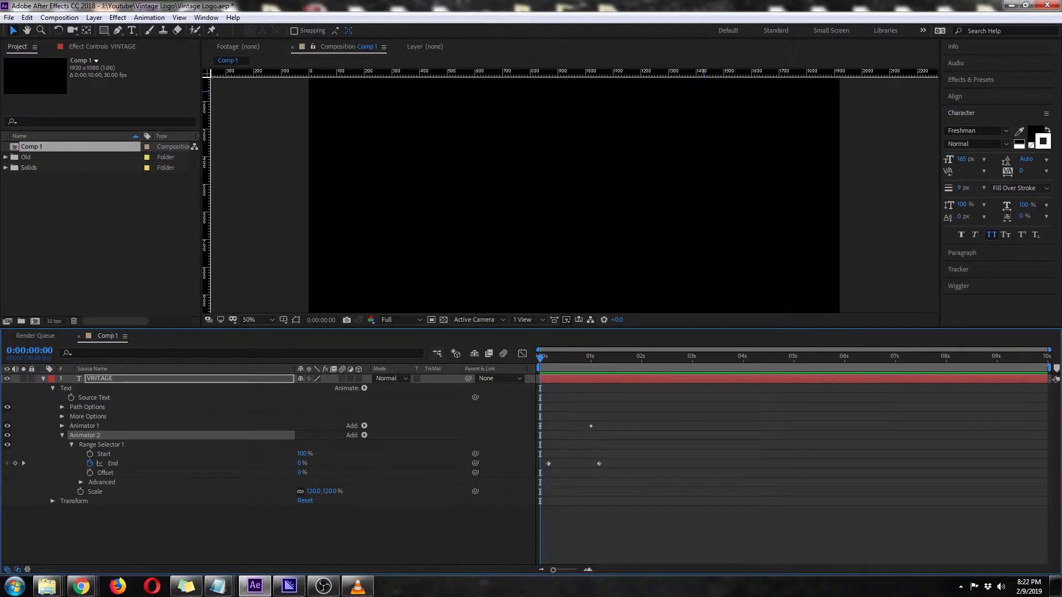
key(space)
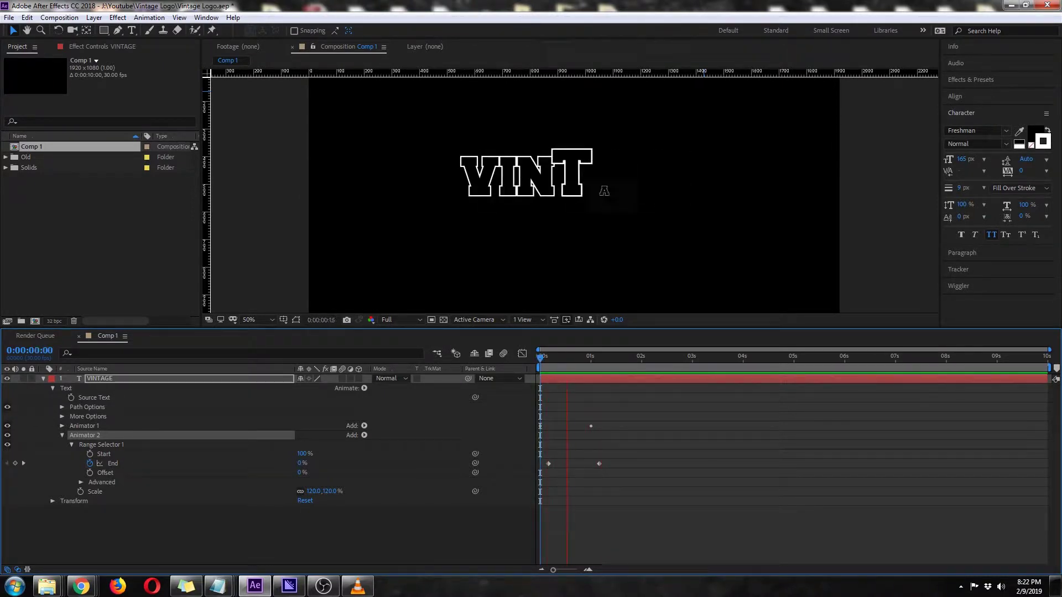
key(space)
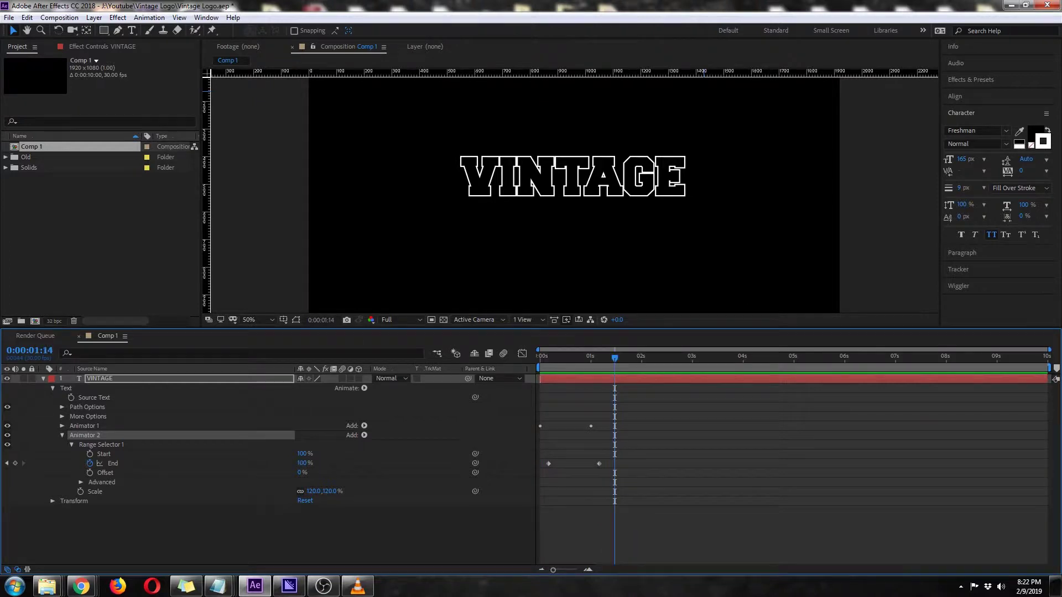
Collapse the VINTAGE layer's properties and check the black text fill against the transparency grid
click(43, 378)
click(100, 378)
click(444, 320)
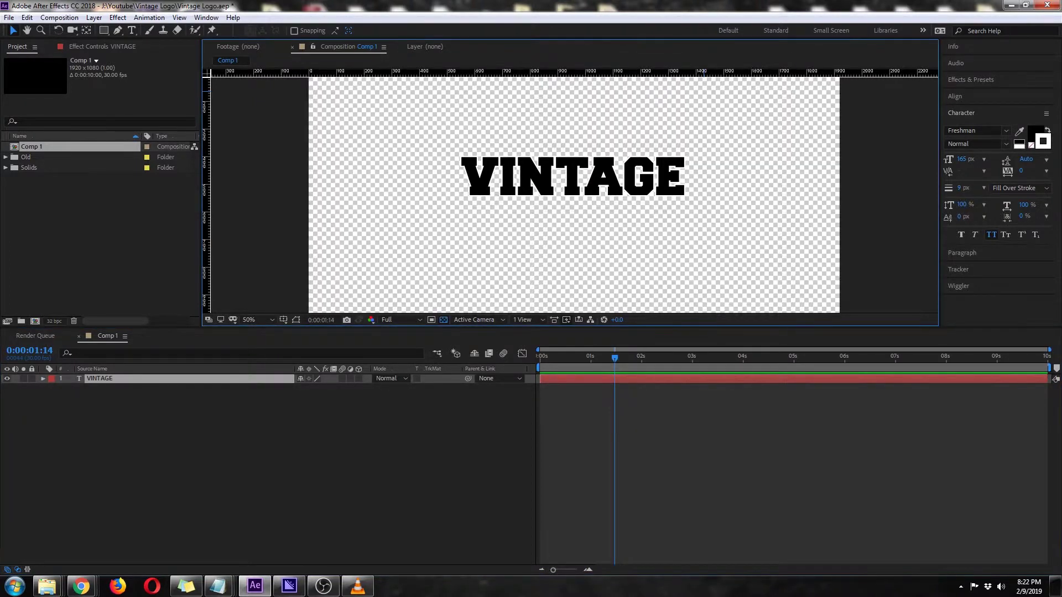
click(444, 320)
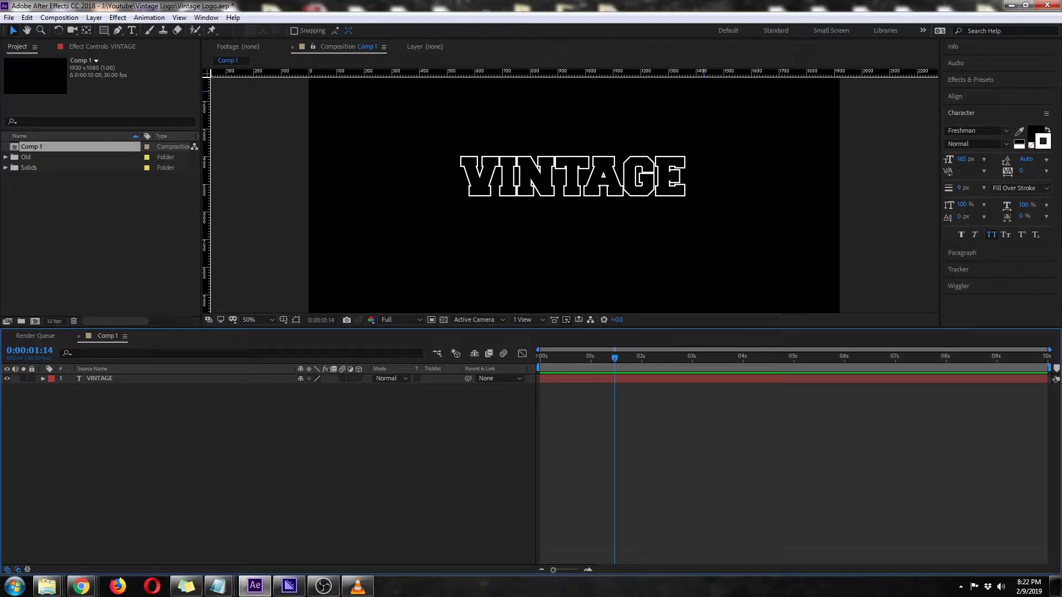
Create a comp-size black solid layer named Fractal Noise
key(ctrl+y)
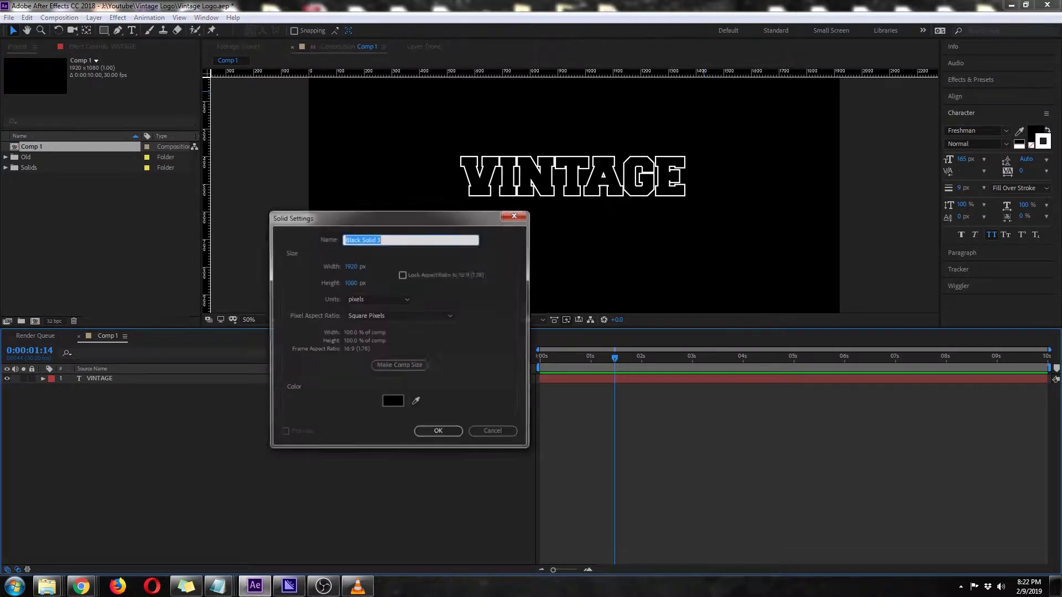
click(494, 433)
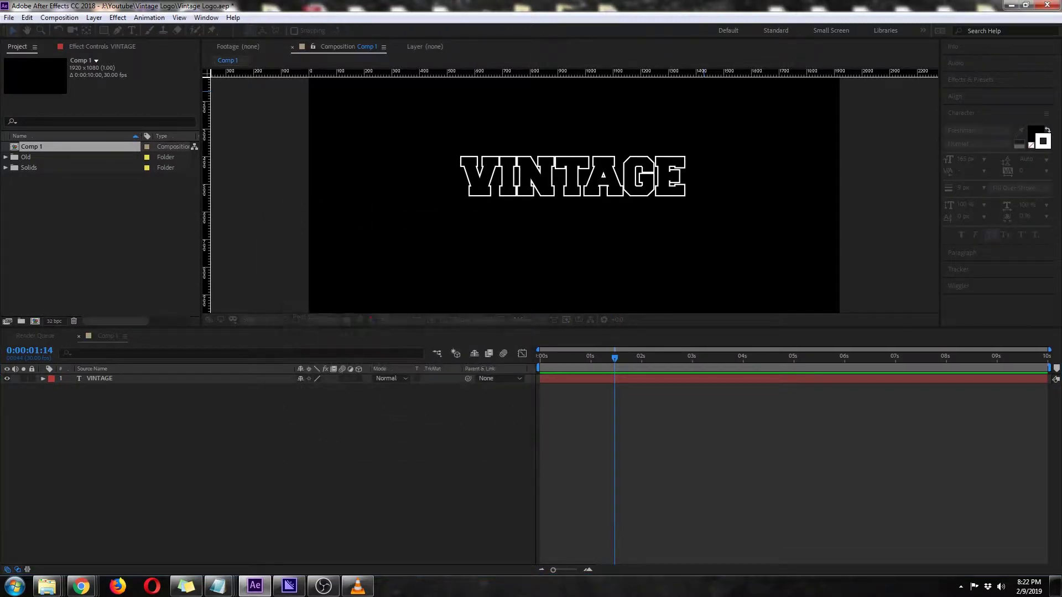
click(94, 17)
mouse_move(26, 30)
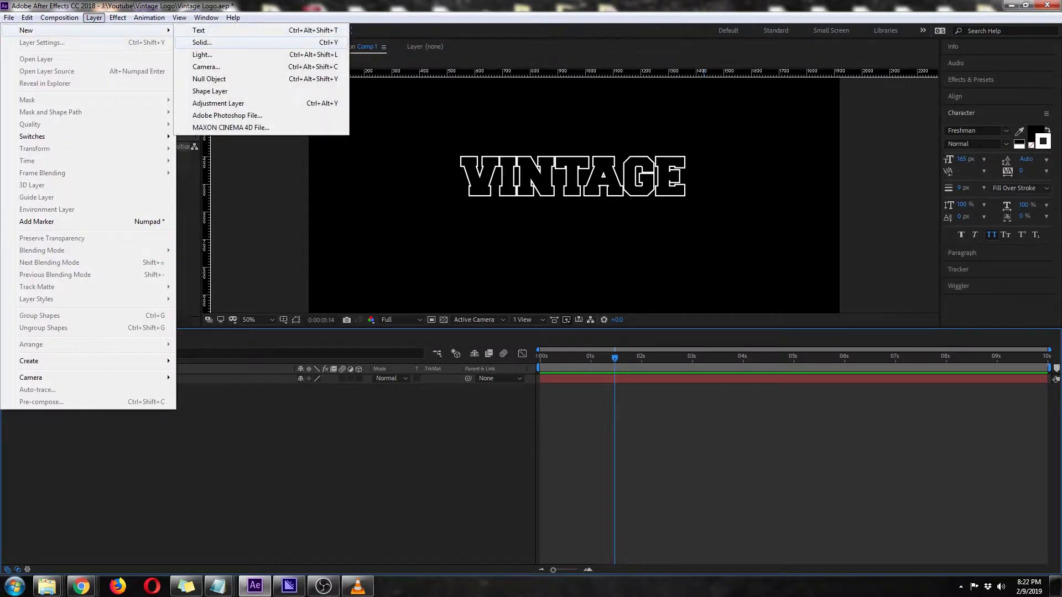
click(194, 42)
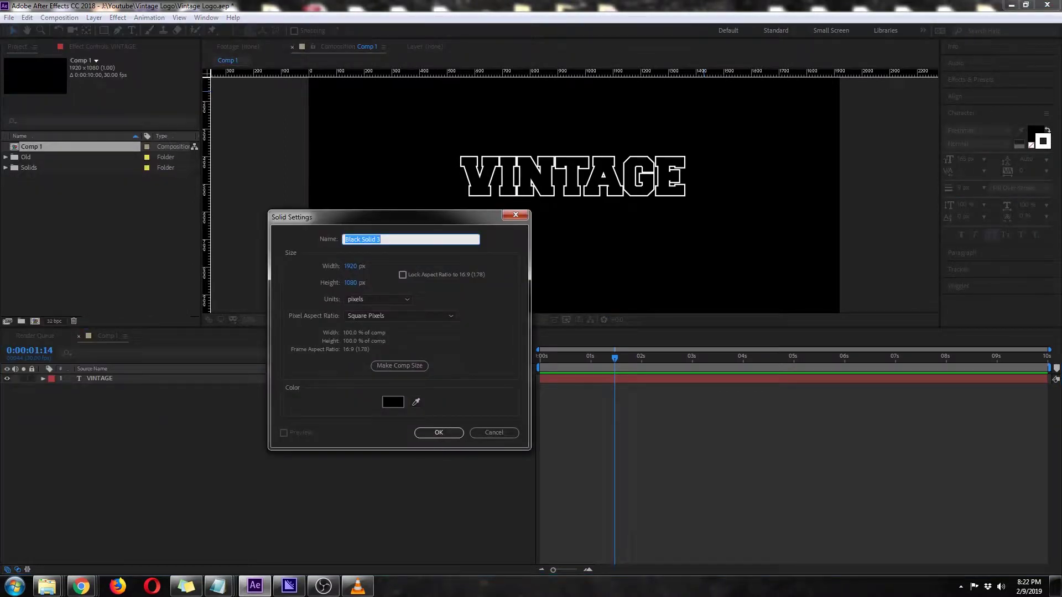
text(Fractal Noise)
click(399, 366)
click(439, 433)
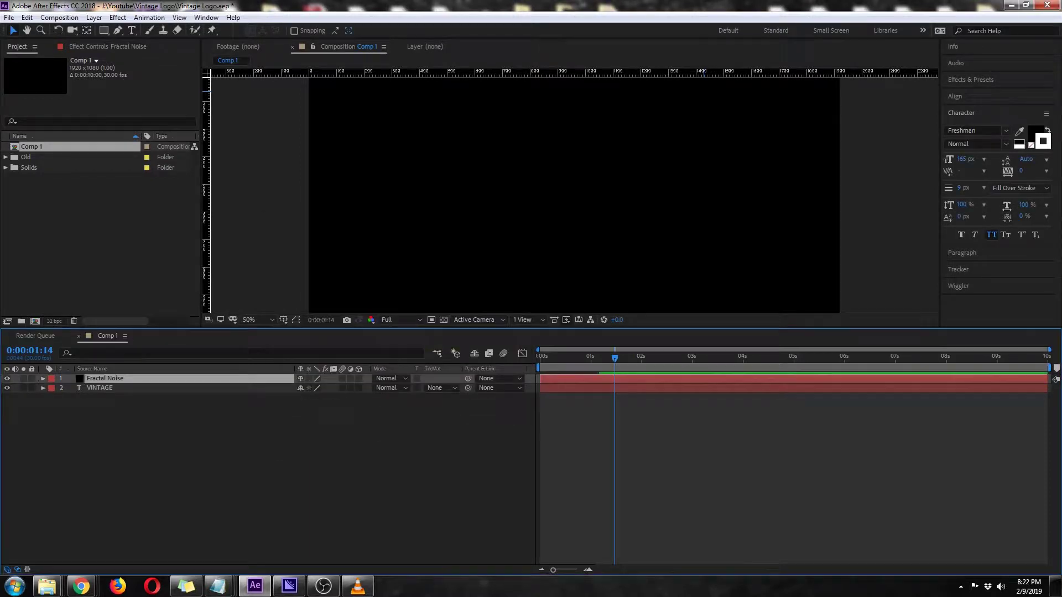
Find the Fractal Noise effect and apply it to the new solid
key(ctrl+5)
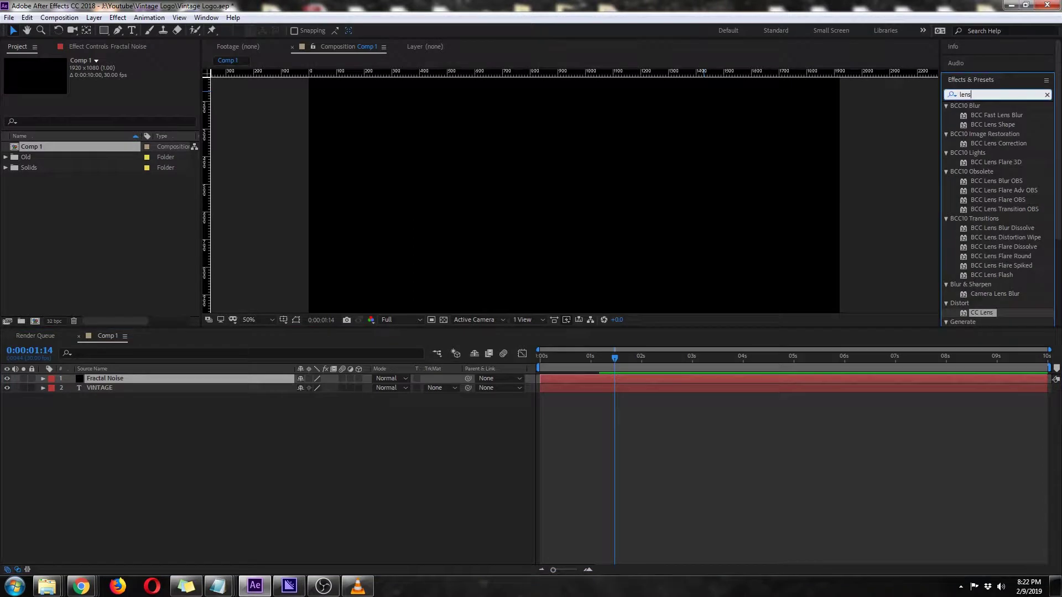
text(fractal noise)
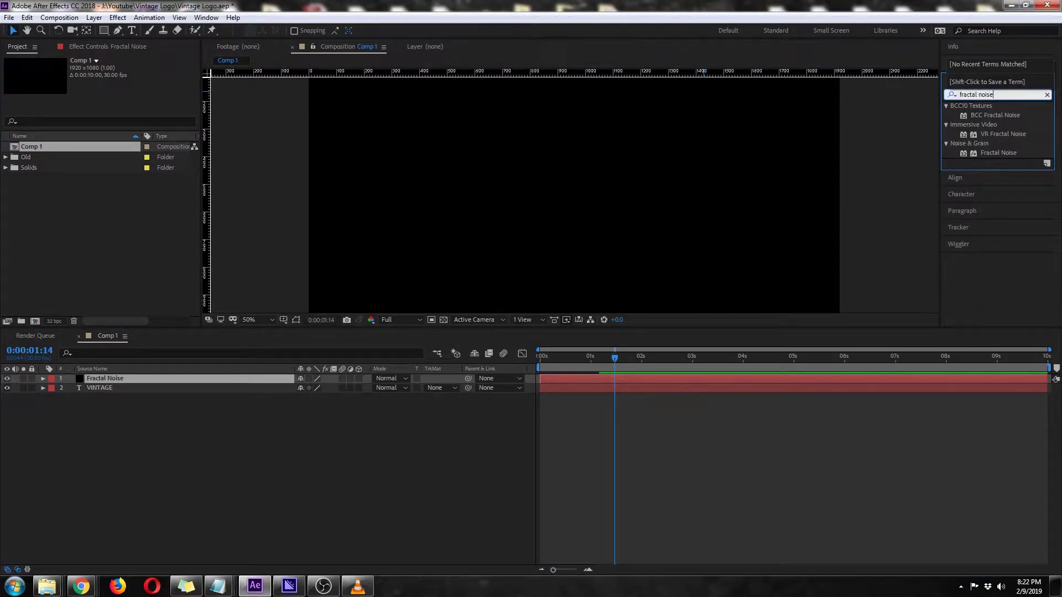
double_click(998, 153)
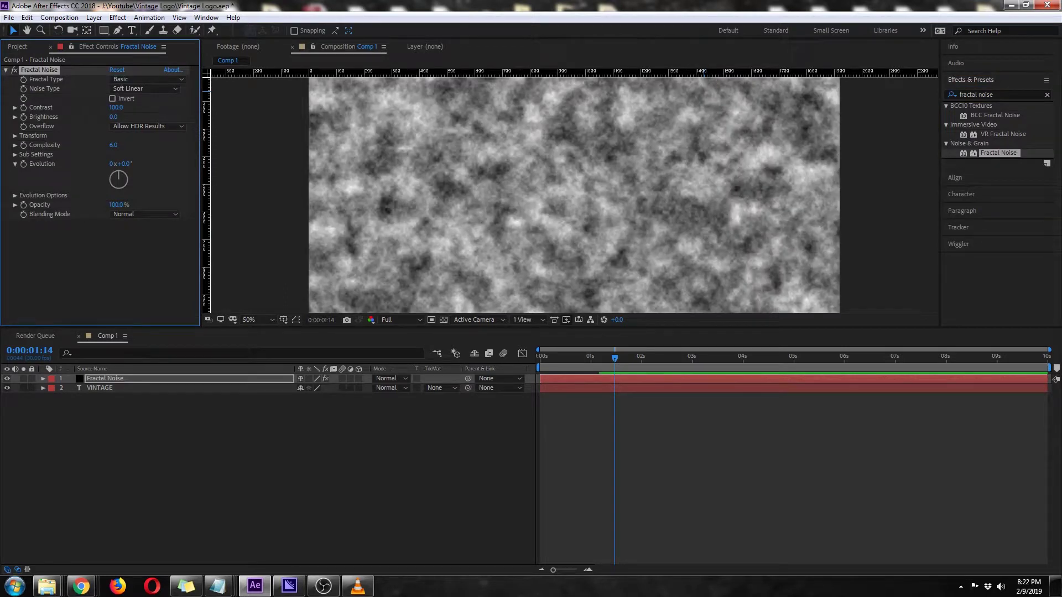
Set the Fractal Noise effect's transform Scale to 1 and collapse its settings
click(15, 135)
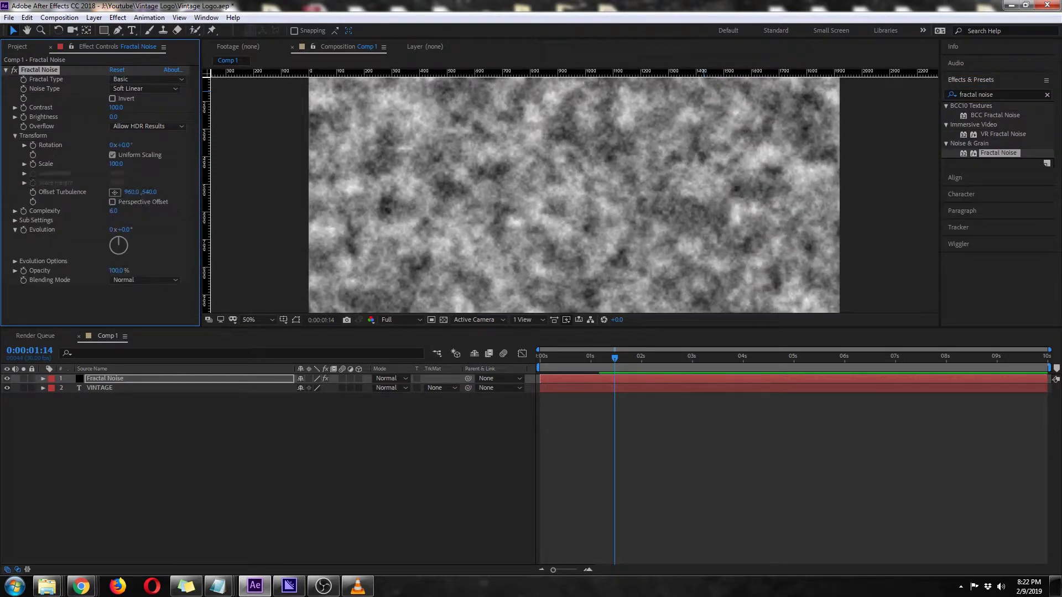
click(116, 163)
text(528)
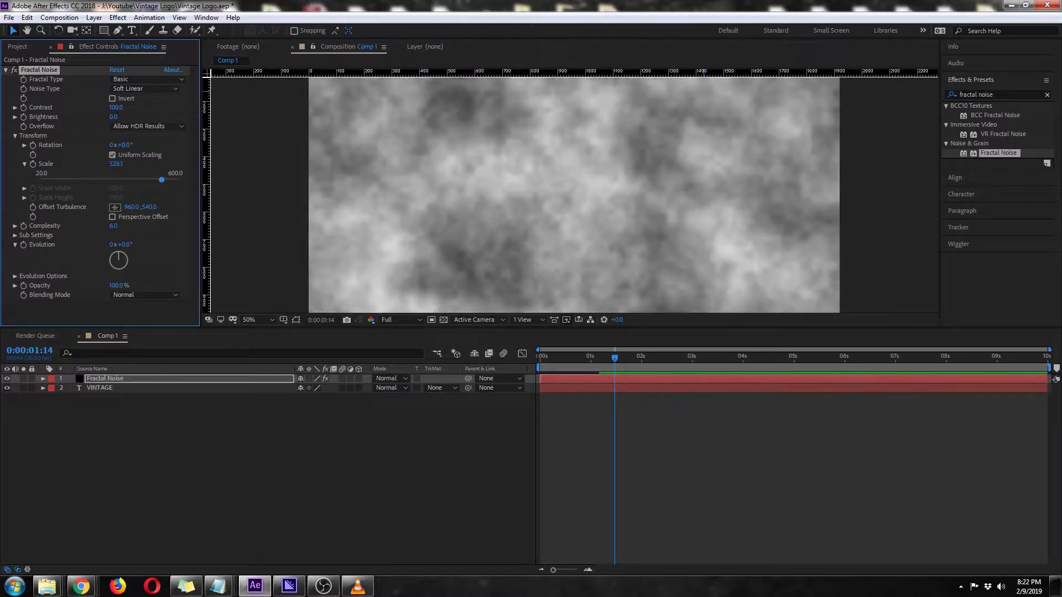
click(115, 164)
text(1)
key(Return)
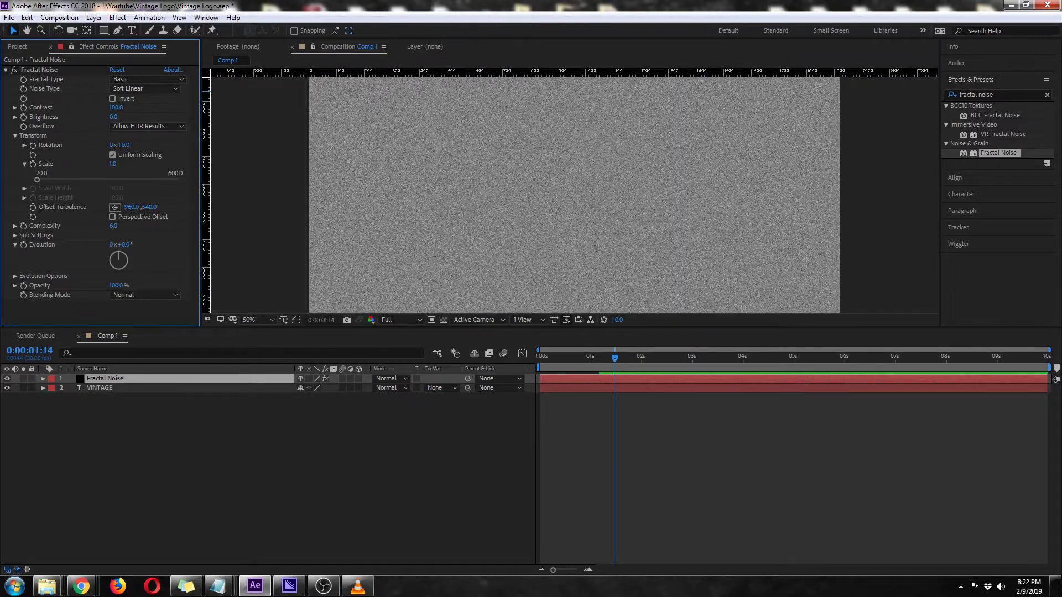
click(5, 70)
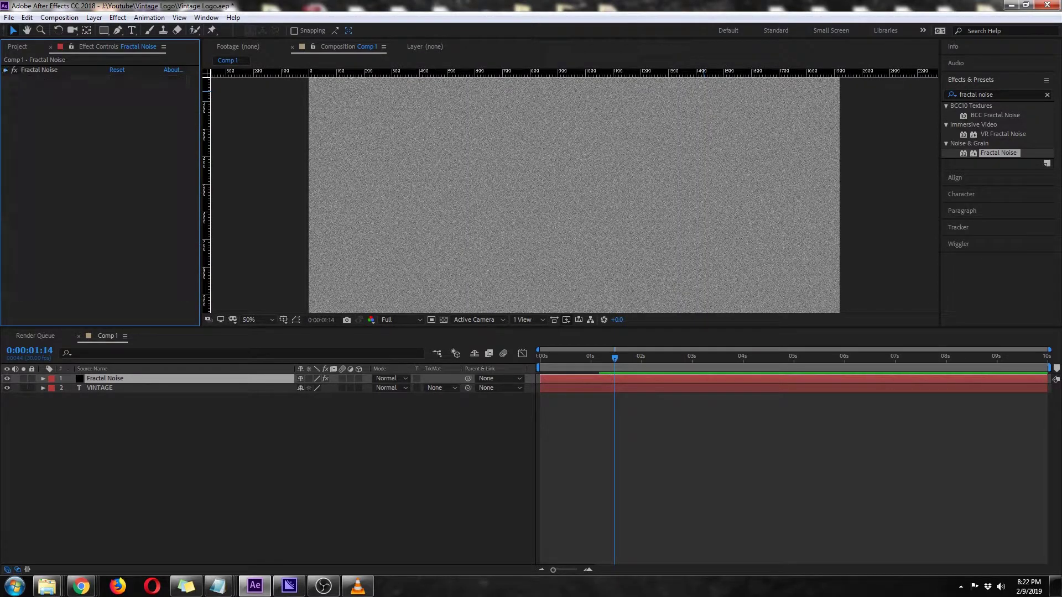
Duplicate the VINTAGE text layer and move the copy above the Fractal Noise layer
click(100, 389)
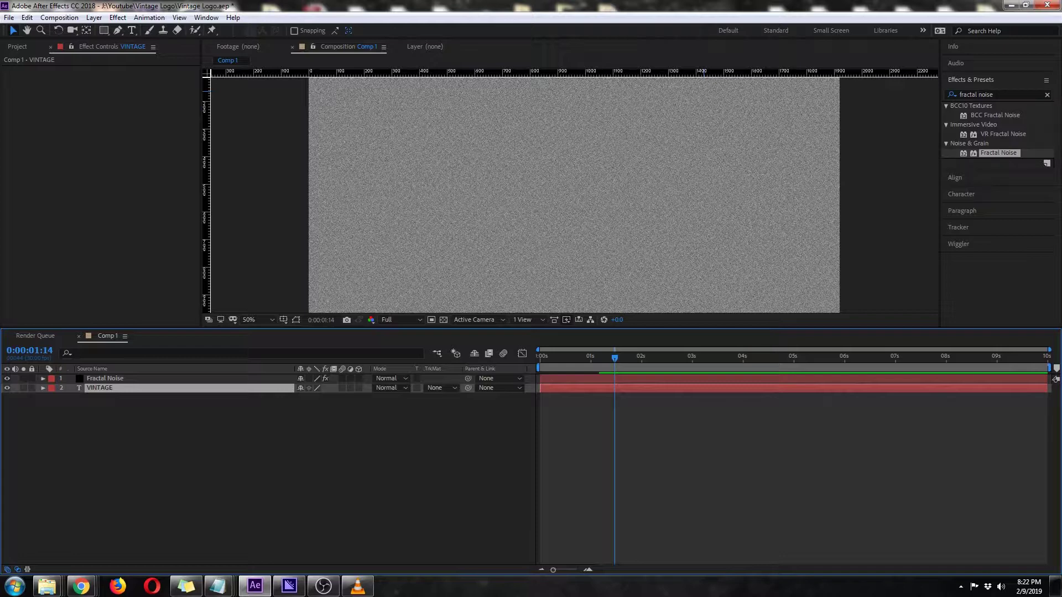
key(ctrl+d)
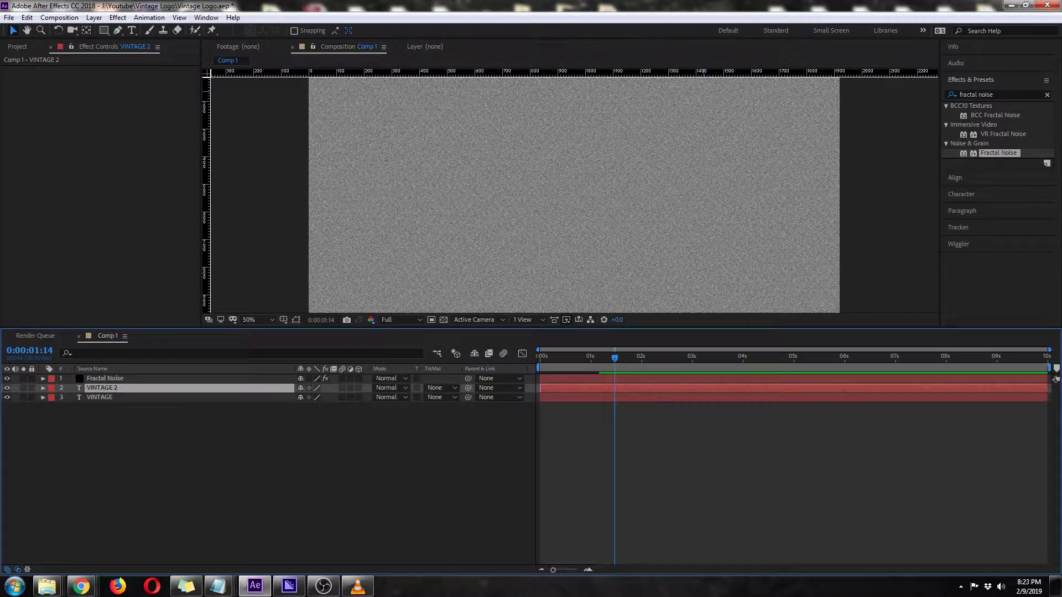
key(ctrl+])
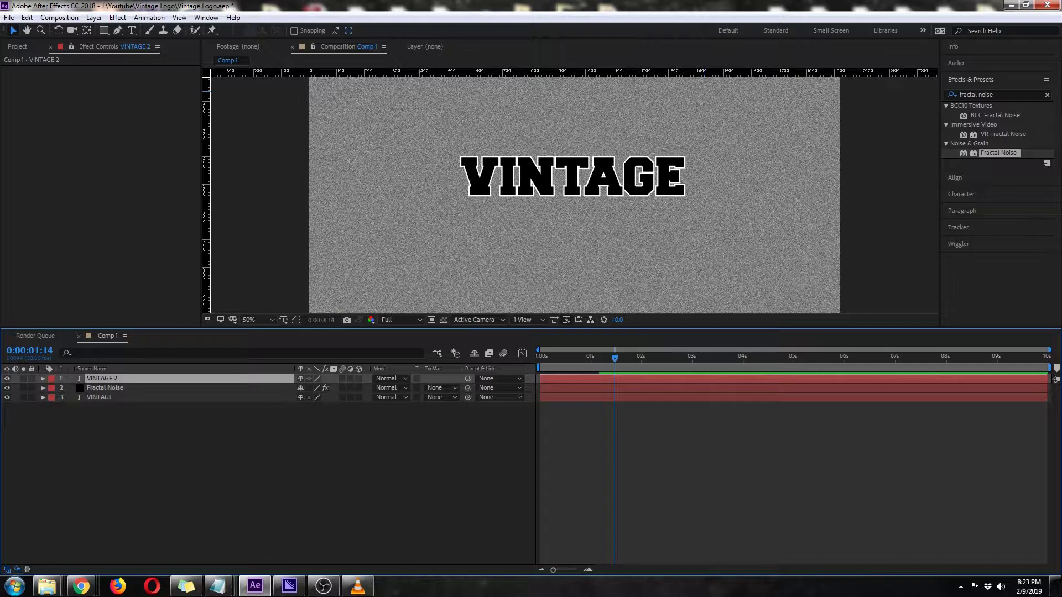
Set the VINTAGE 2 text's stroke width to 0 px and use it as the Fractal Noise layer's alpha matte
click(961, 194)
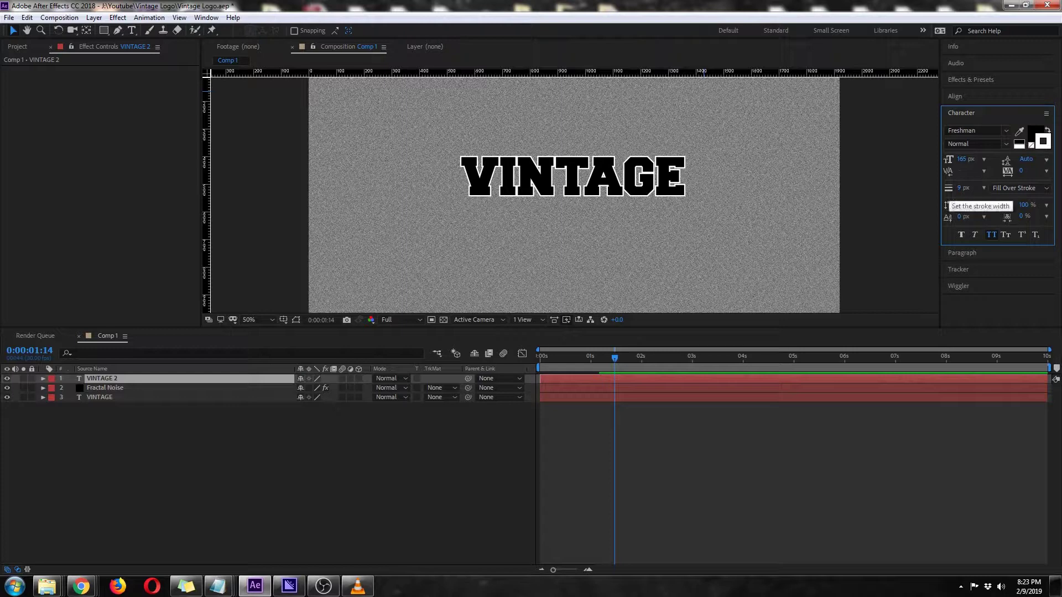
drag(959, 188, 949, 188)
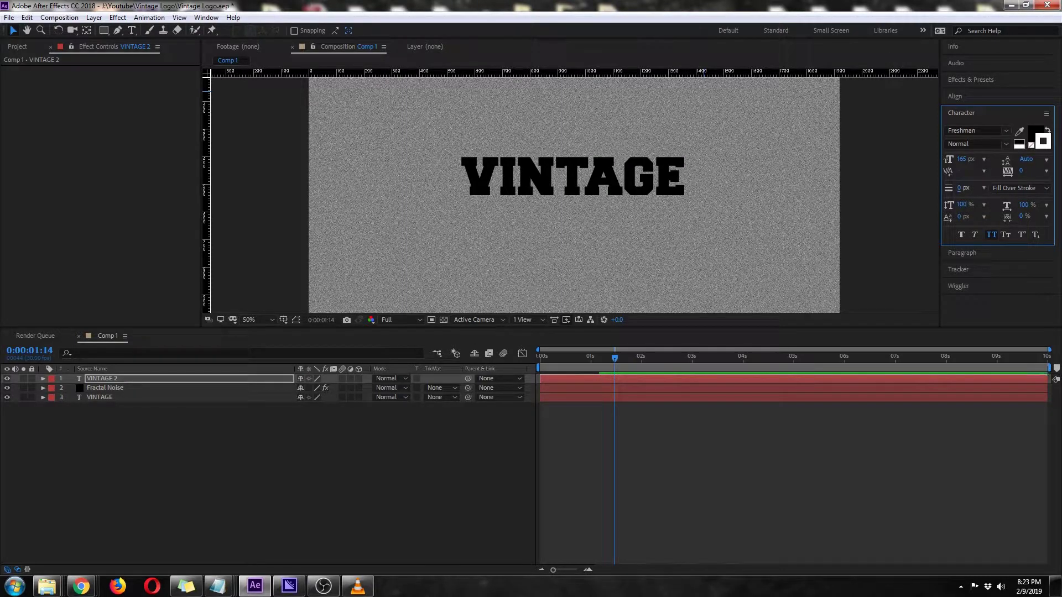
click(105, 388)
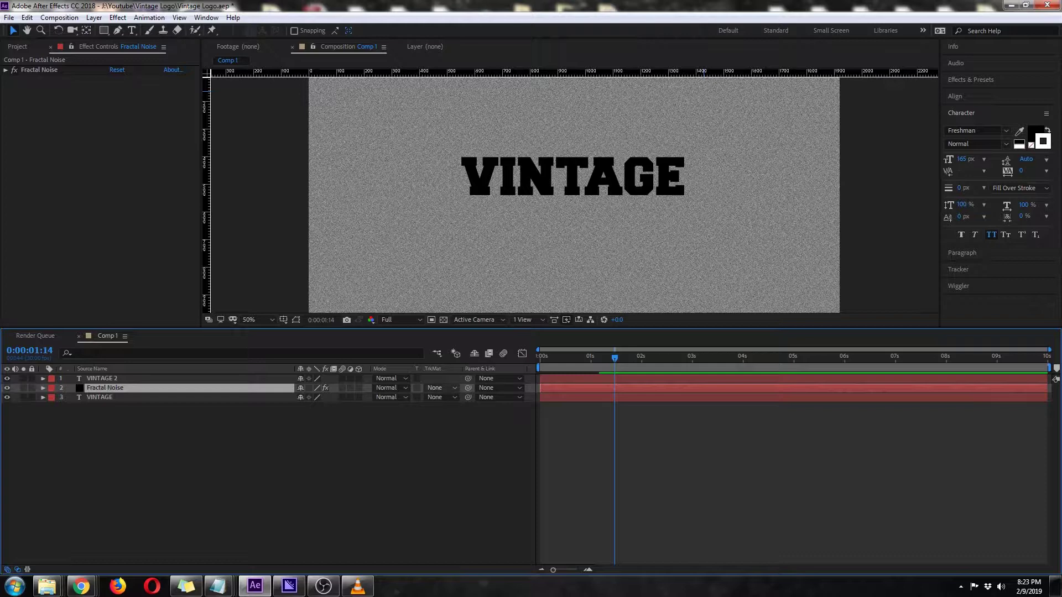
click(442, 388)
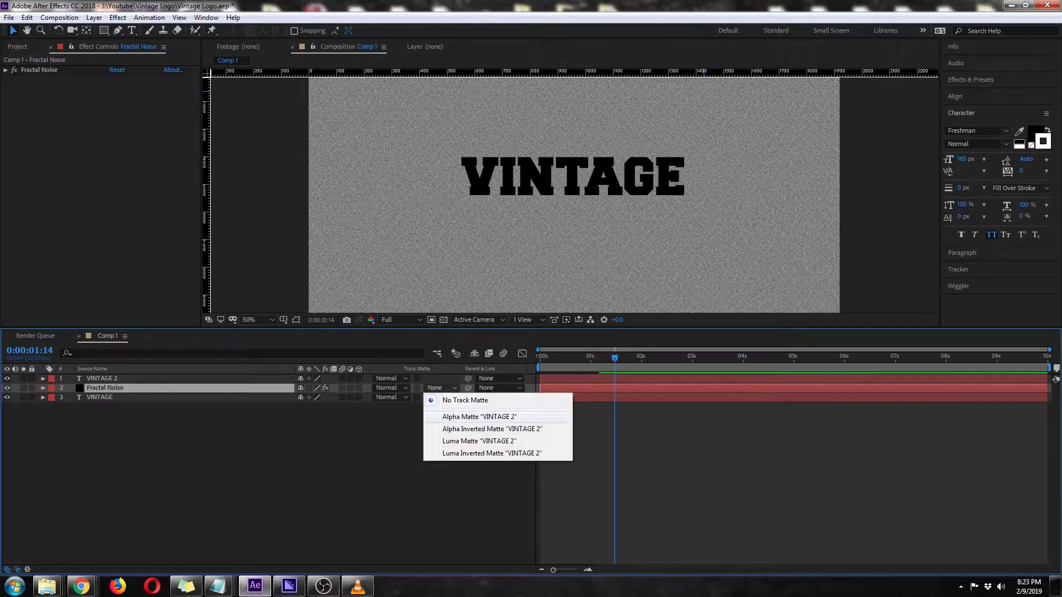
click(478, 417)
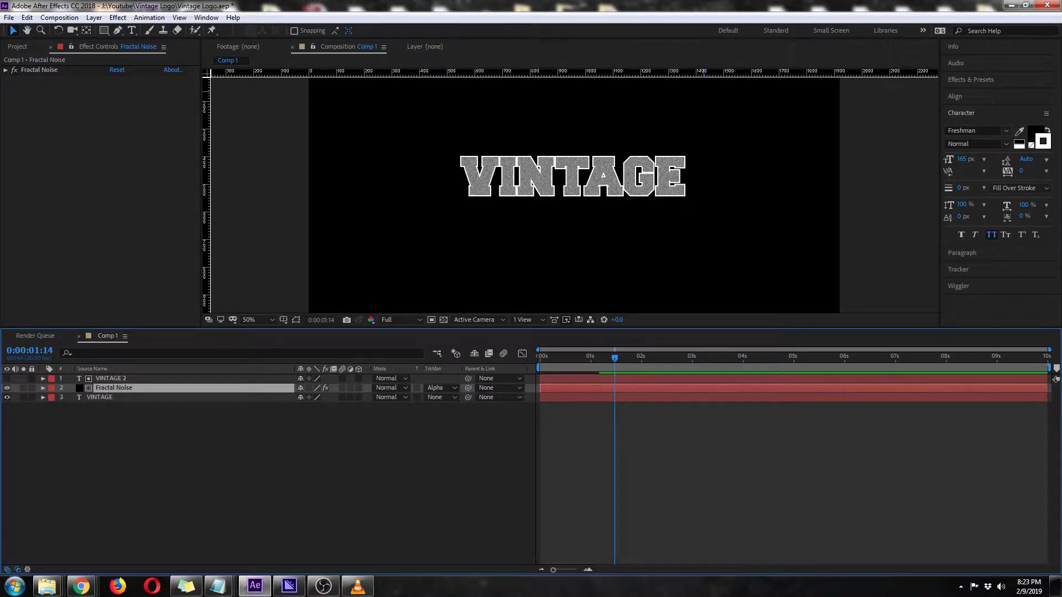
Set the Fractal Noise layer's opacity to 17%
key(t)
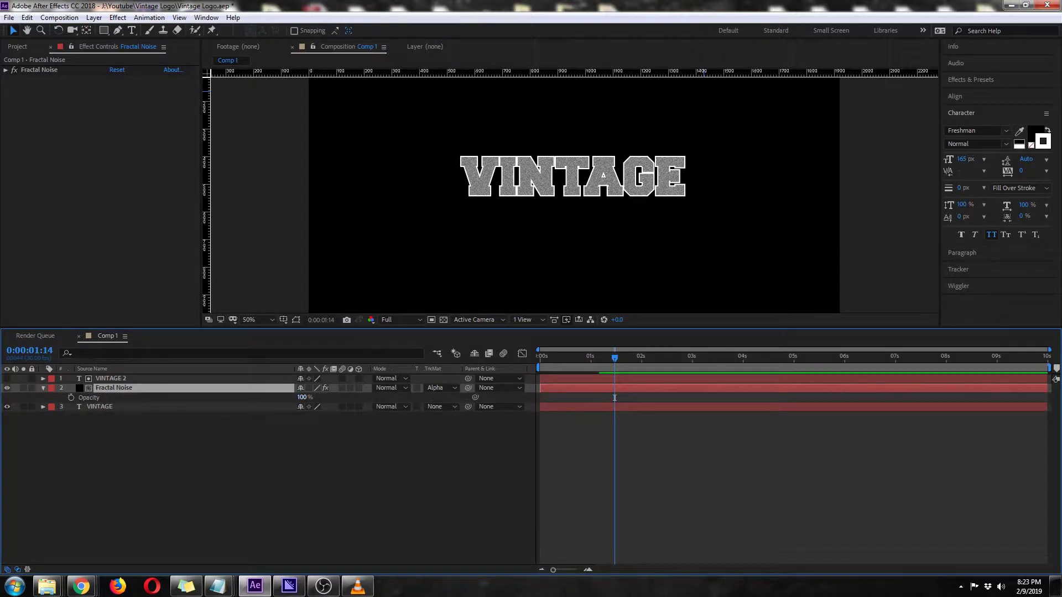
click(303, 397)
text(17)
click(614, 398)
key(period)
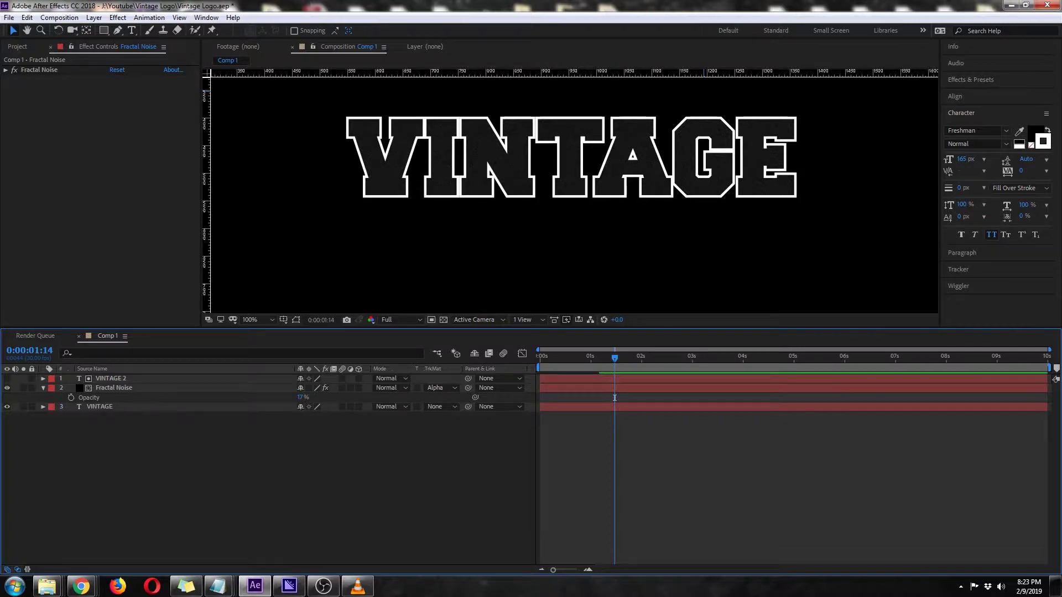
Examine the textured VINTAGE lettering against the transparency grid and at closer zoom, and collapse the Fractal Noise layer's properties
click(443, 320)
click(444, 320)
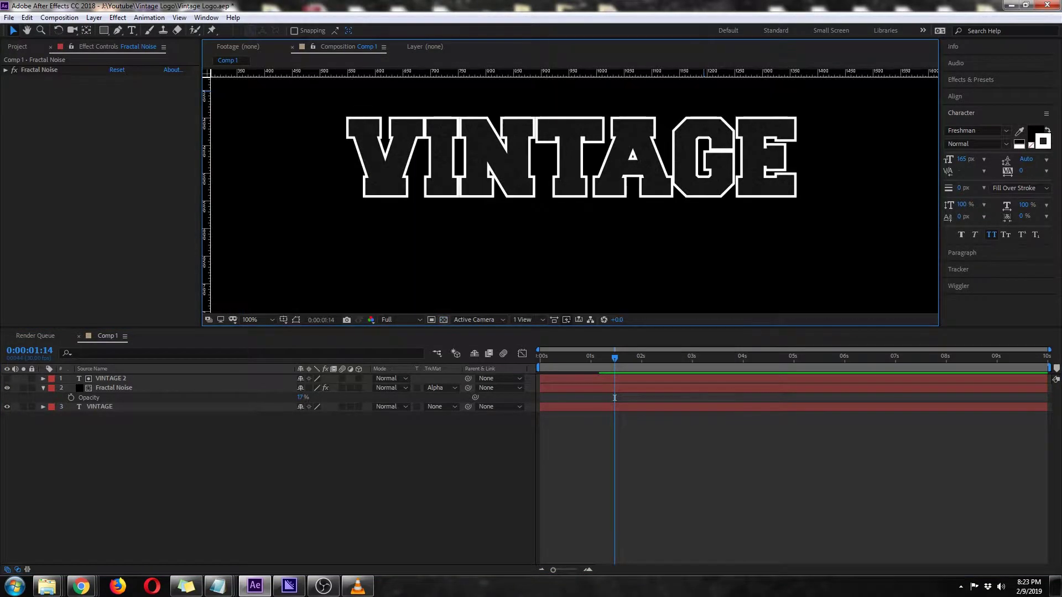
click(443, 320)
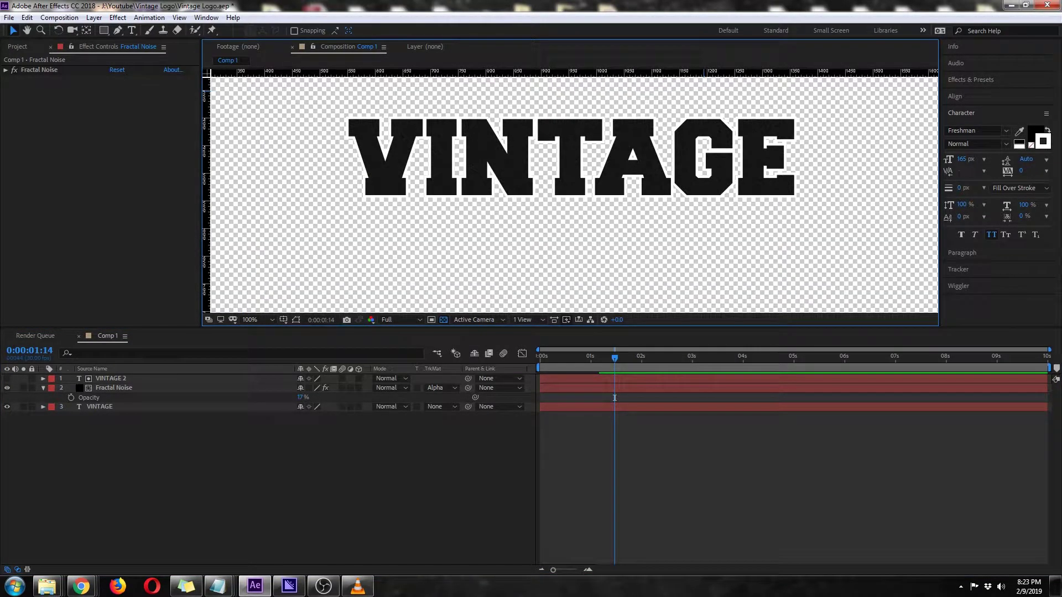
click(444, 319)
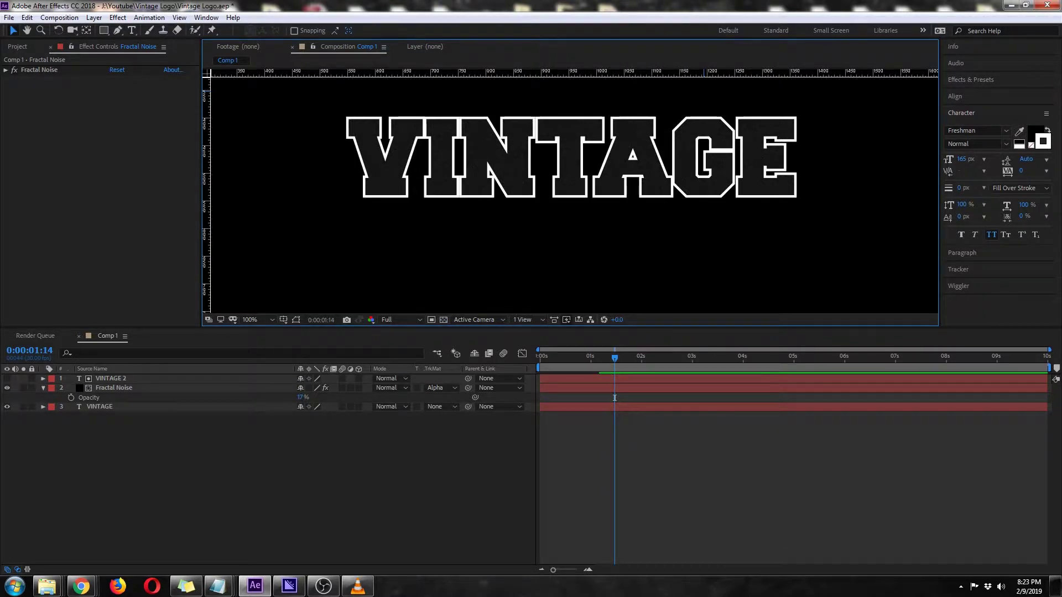
click(114, 388)
click(43, 388)
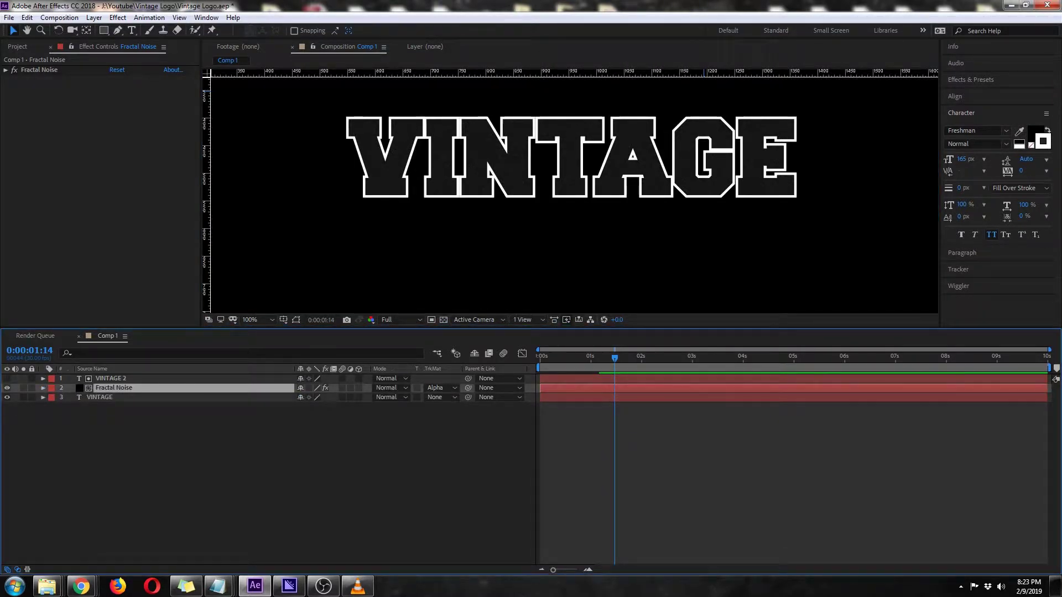
key(period)
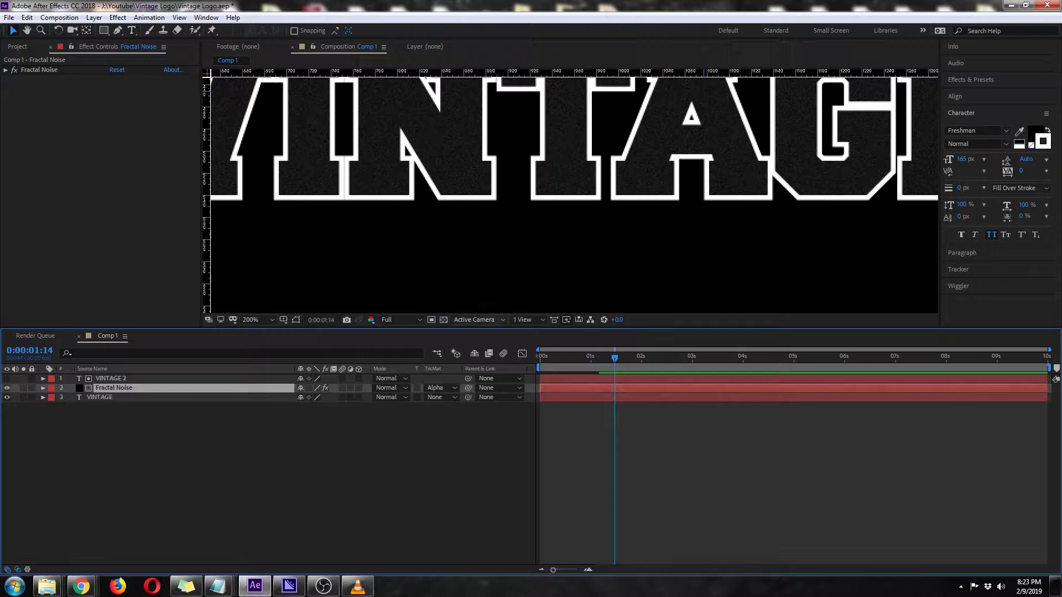
key(comma)
key(comma)
key(period)
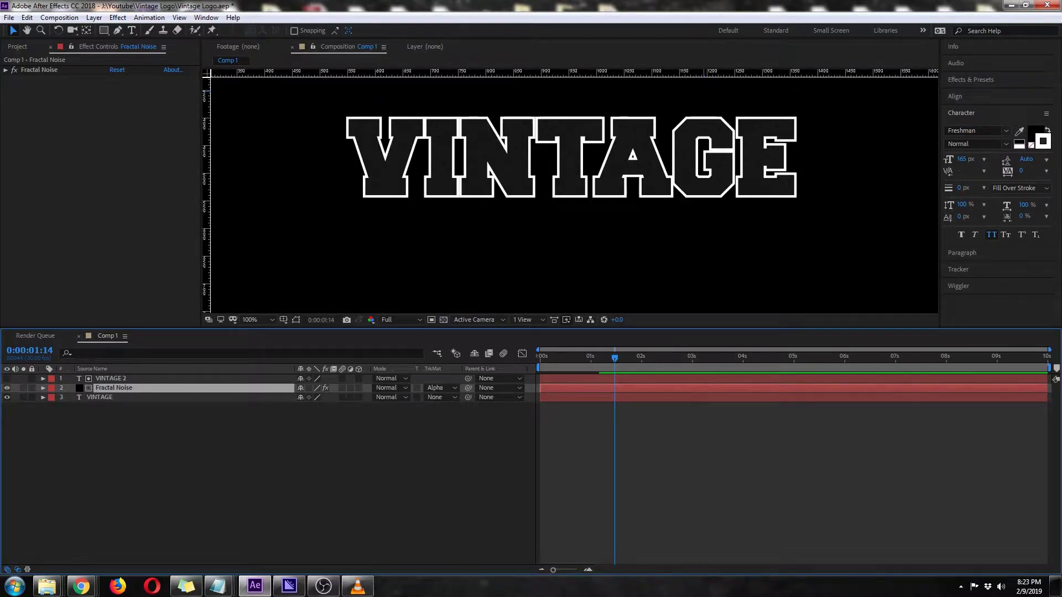
Play the text animation from the start and compare the keyframes on the VINTAGE and VINTAGE 2 layers
click(111, 379)
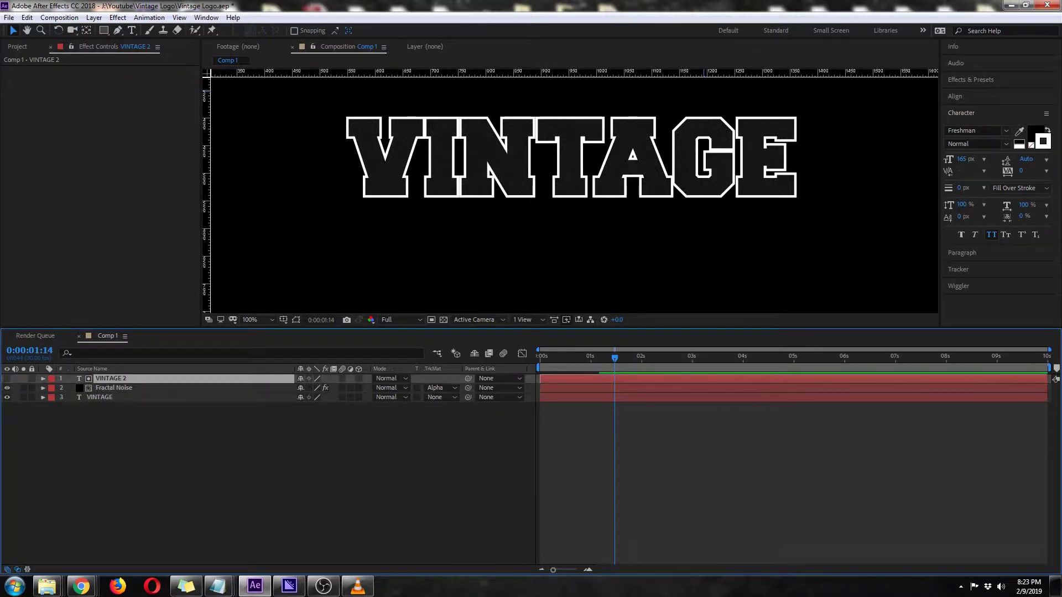
drag(560, 358, 540, 358)
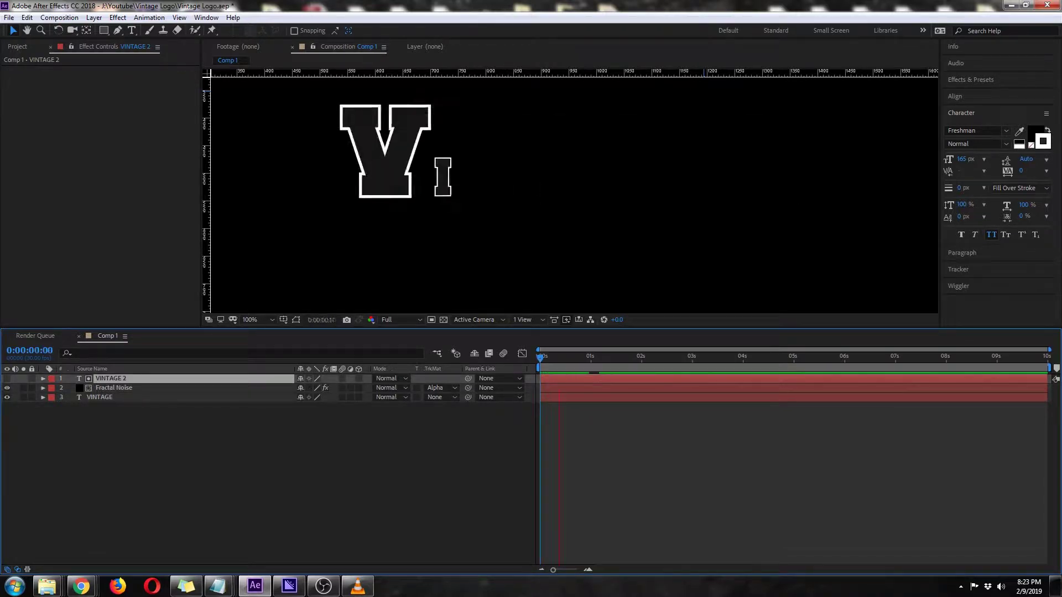
key(space)
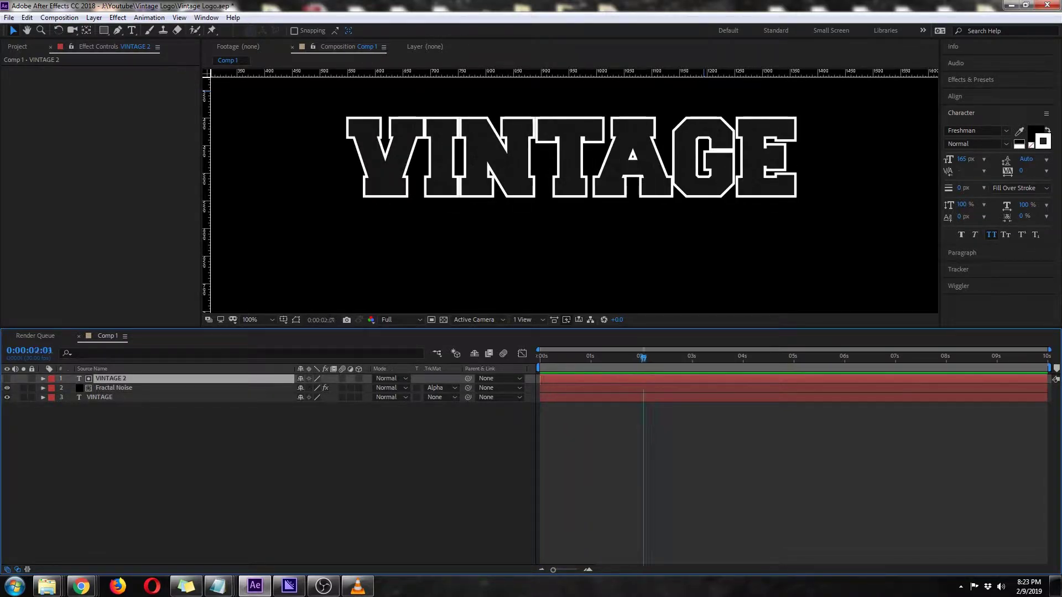
ctrl+click(99, 397)
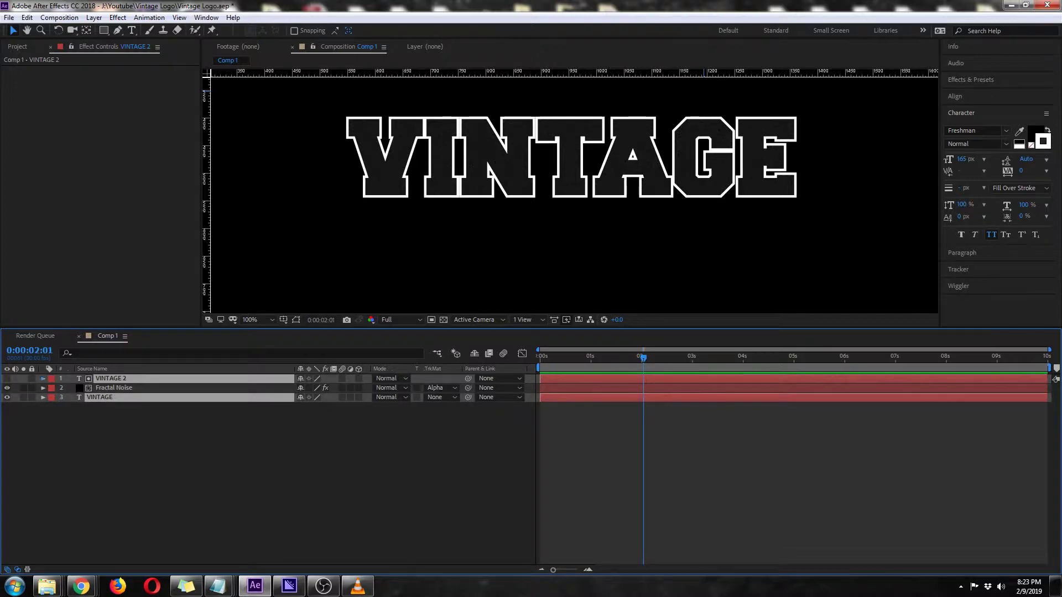
click(43, 379)
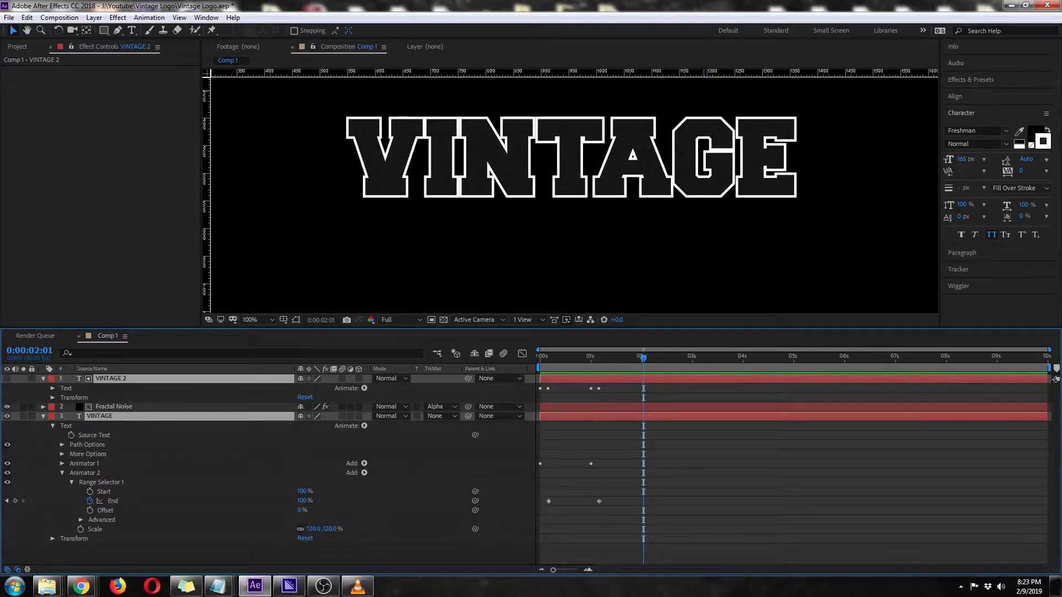
click(43, 378)
key(u)
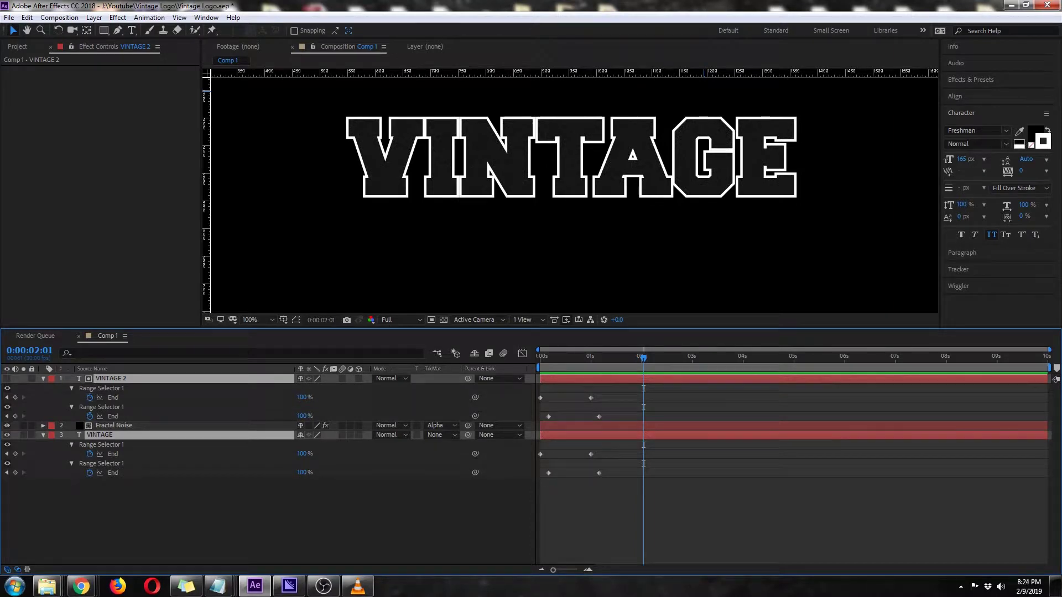
drag(643, 358, 540, 357)
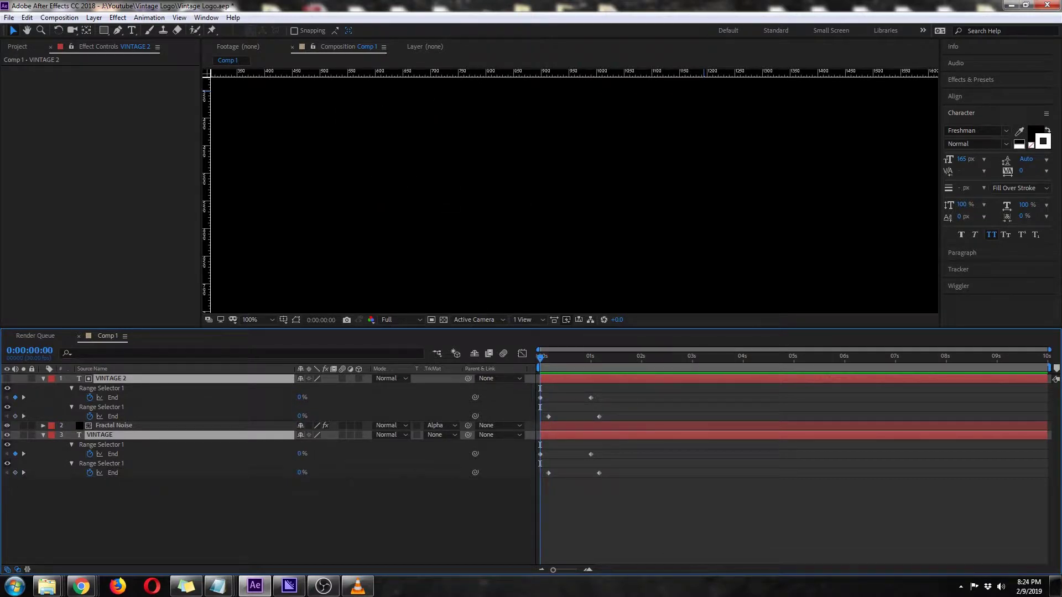
key(u)
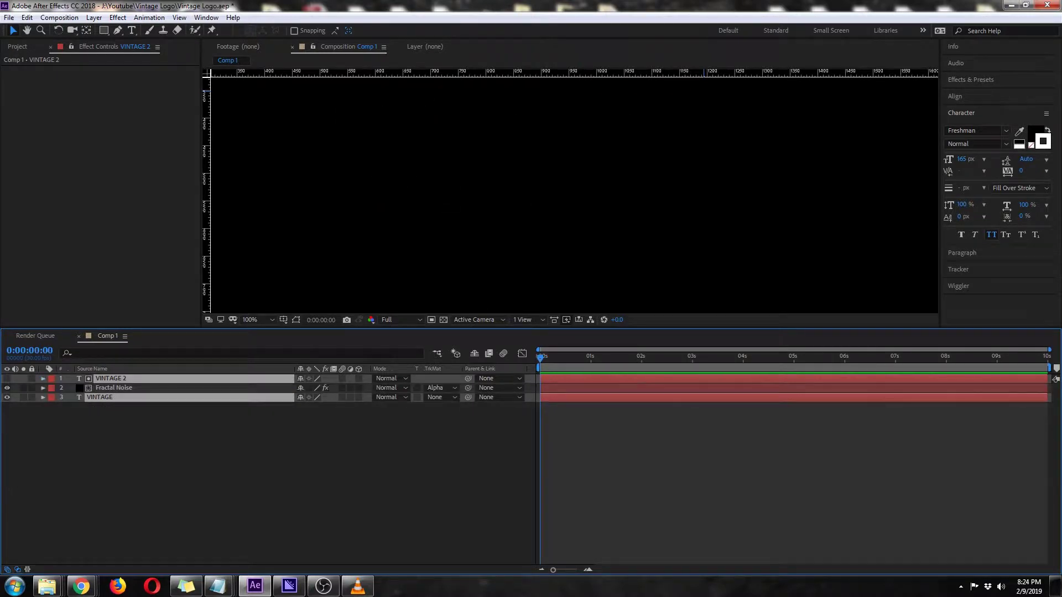
key(ctrl+shift+a)
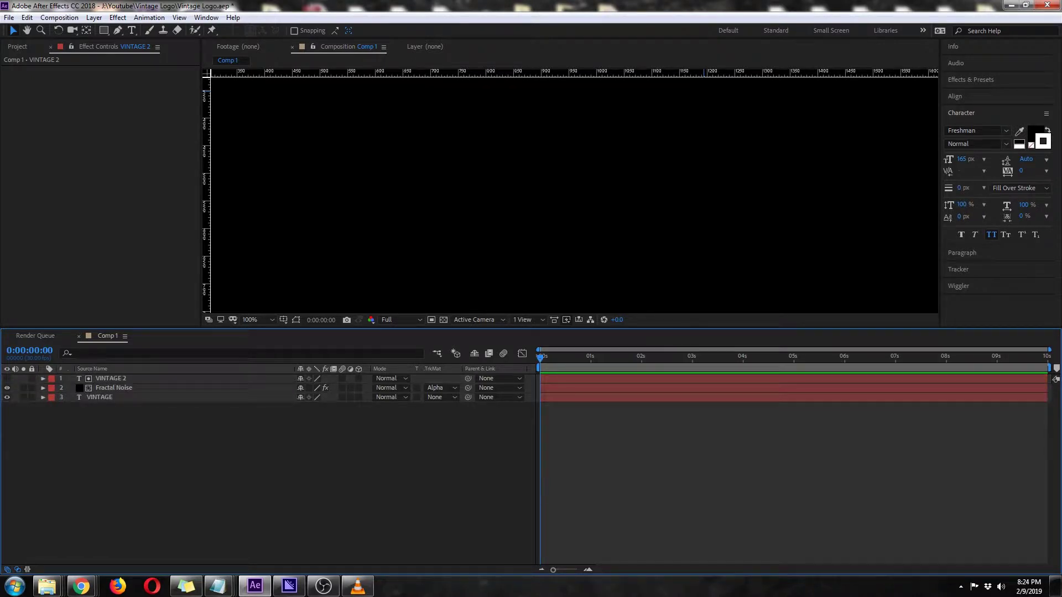
Rename the composition Comp 1 as Vintage Text - Original
key(ctrl+0)
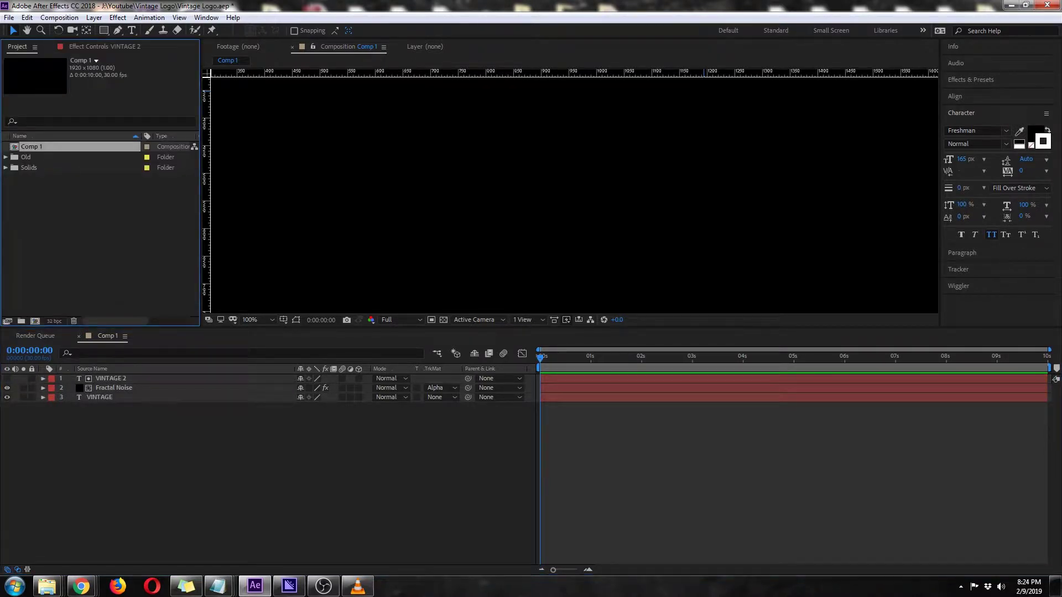
key(Return)
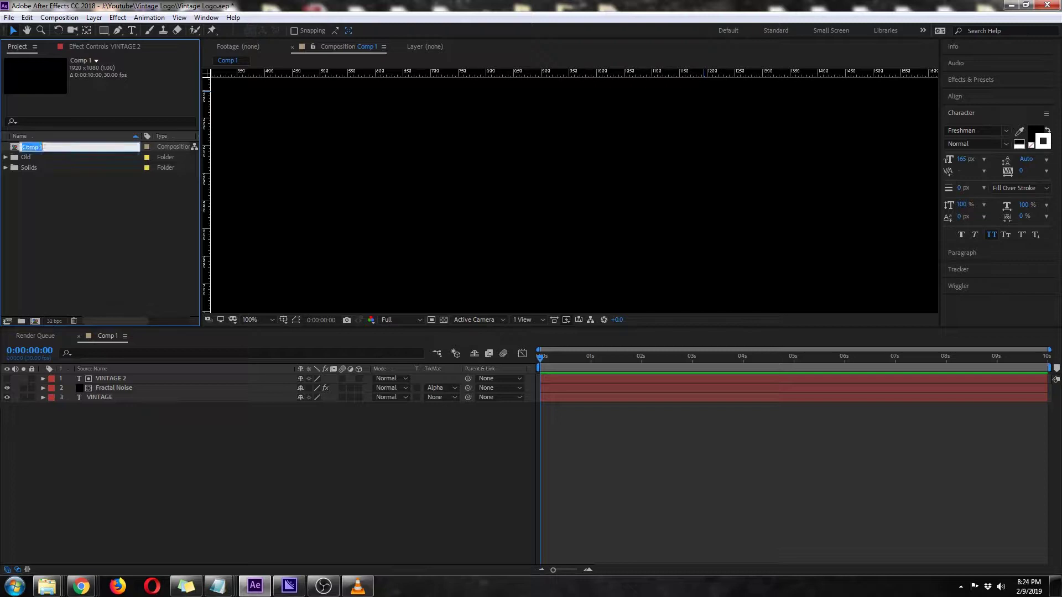
text(Vintage Text - Original)
key(Return)
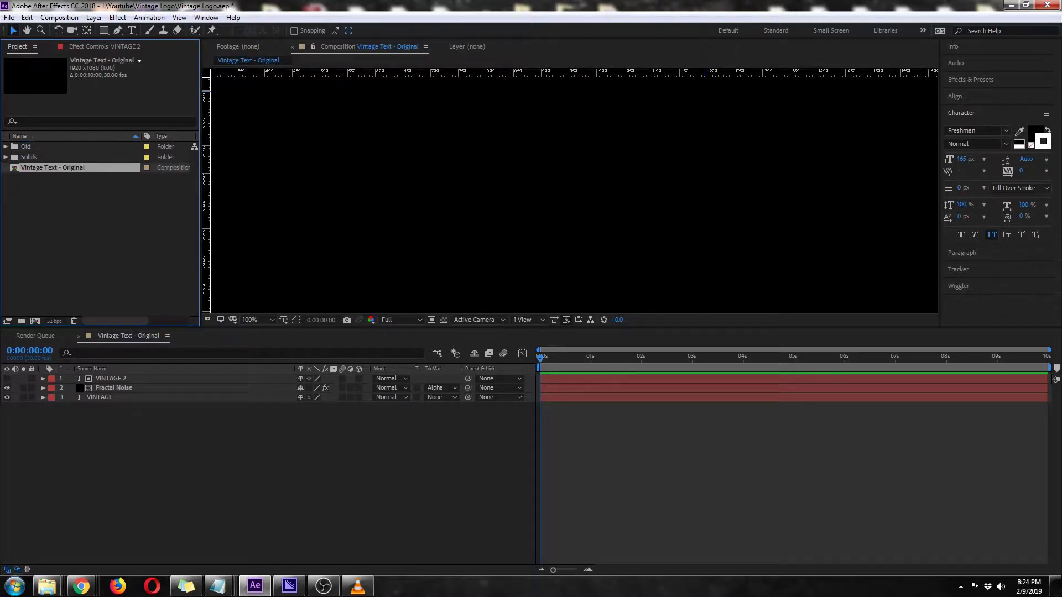
key(alt+Tab)
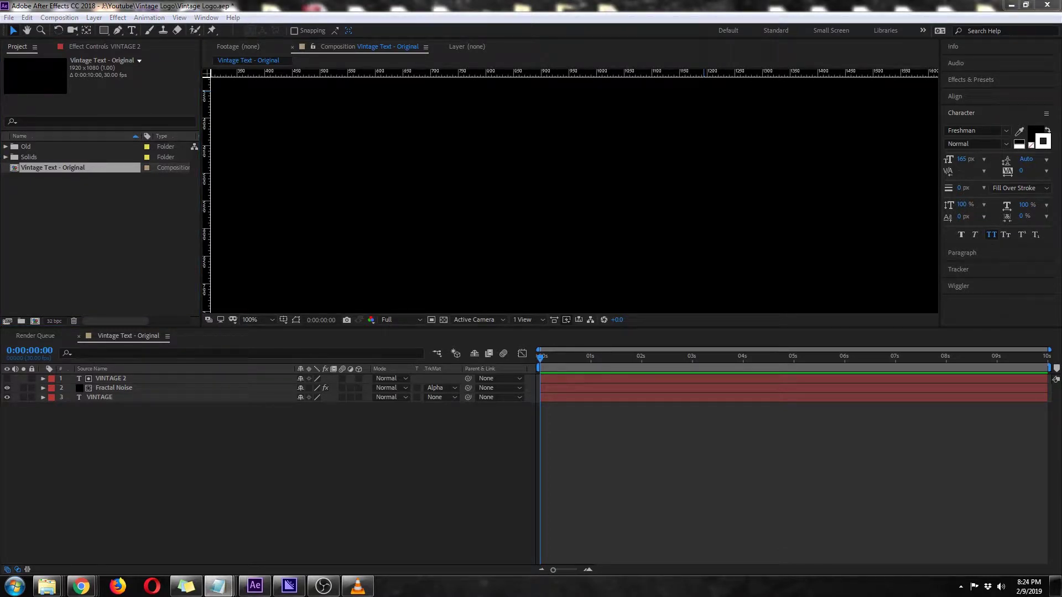
key(alt+Tab)
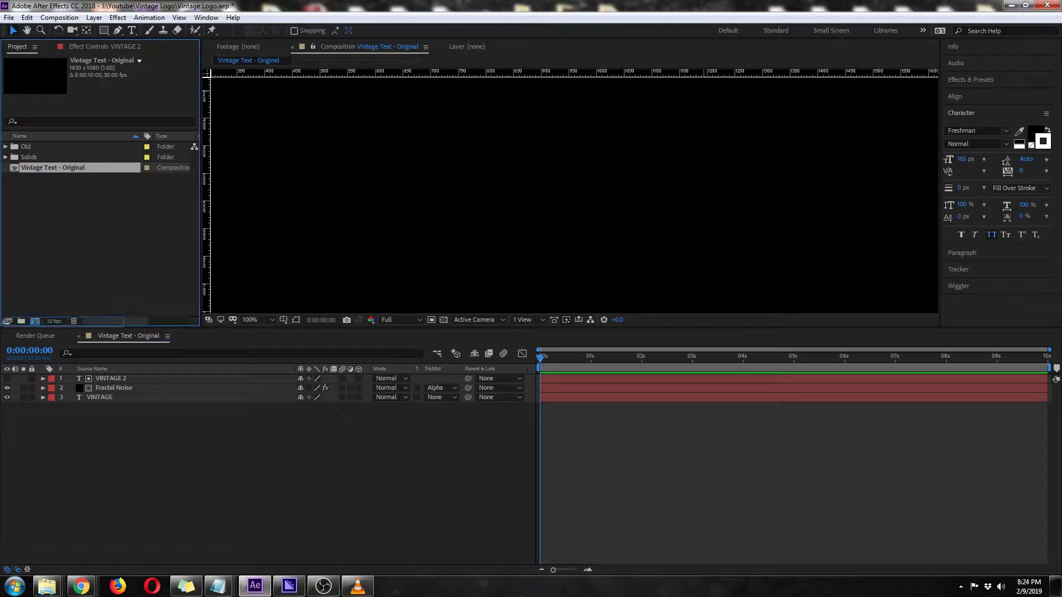
Create a new composition from Vintage Text - Original and play it to frame 0:00:00:24
drag(52, 167, 35, 322)
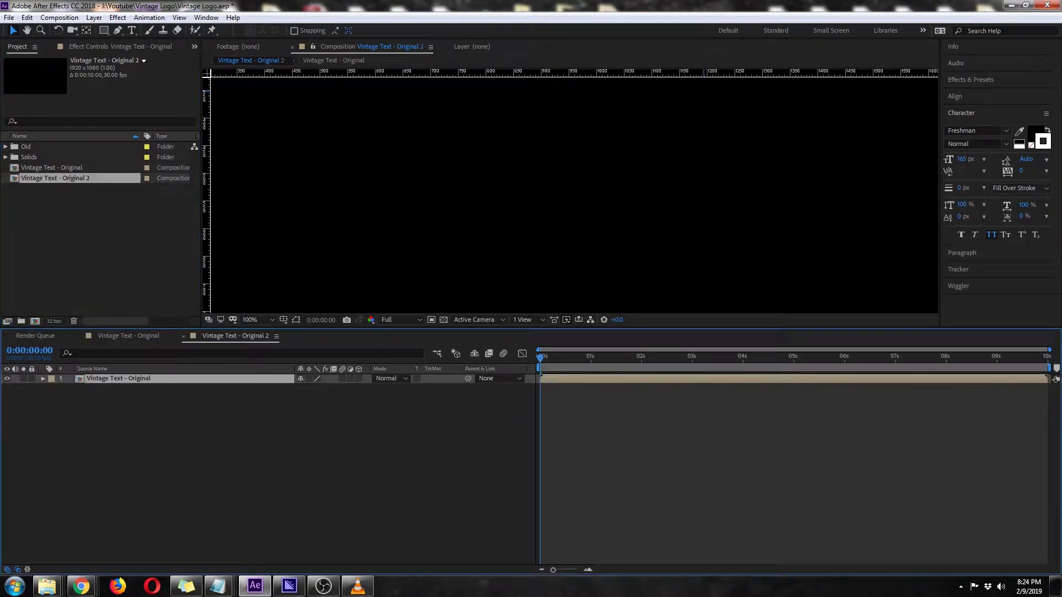
key(space)
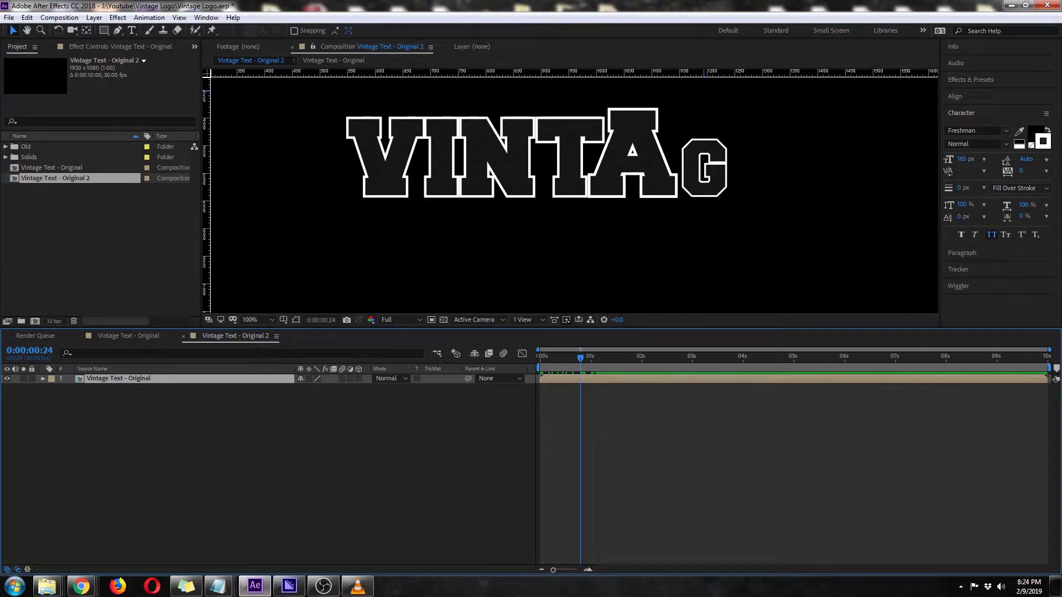
Duplicate the nested Vintage Text - Original layer and make both copies 3D layers
key(ctrl+d)
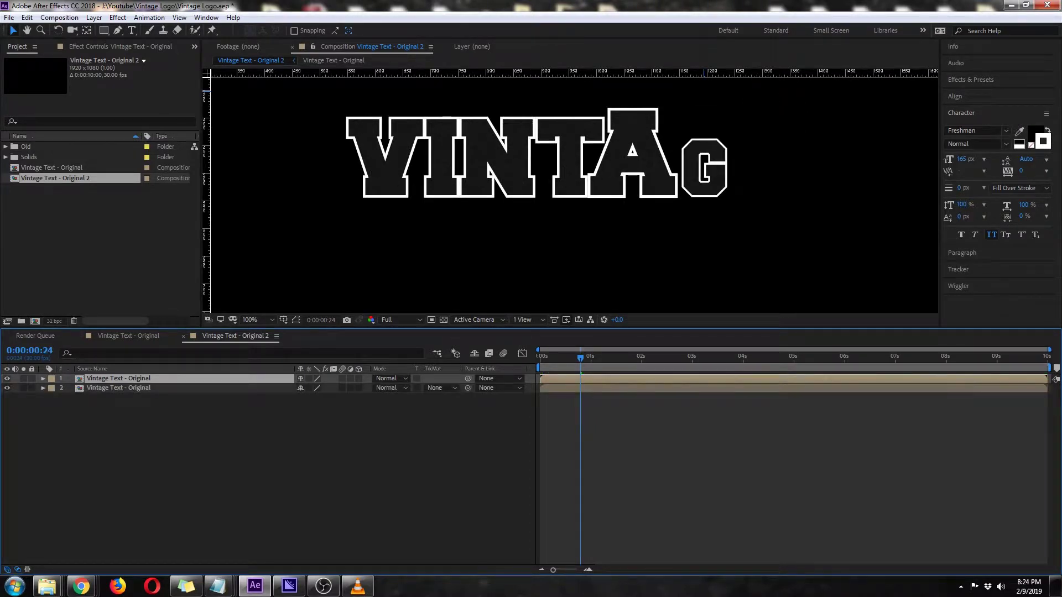
click(358, 379)
click(358, 389)
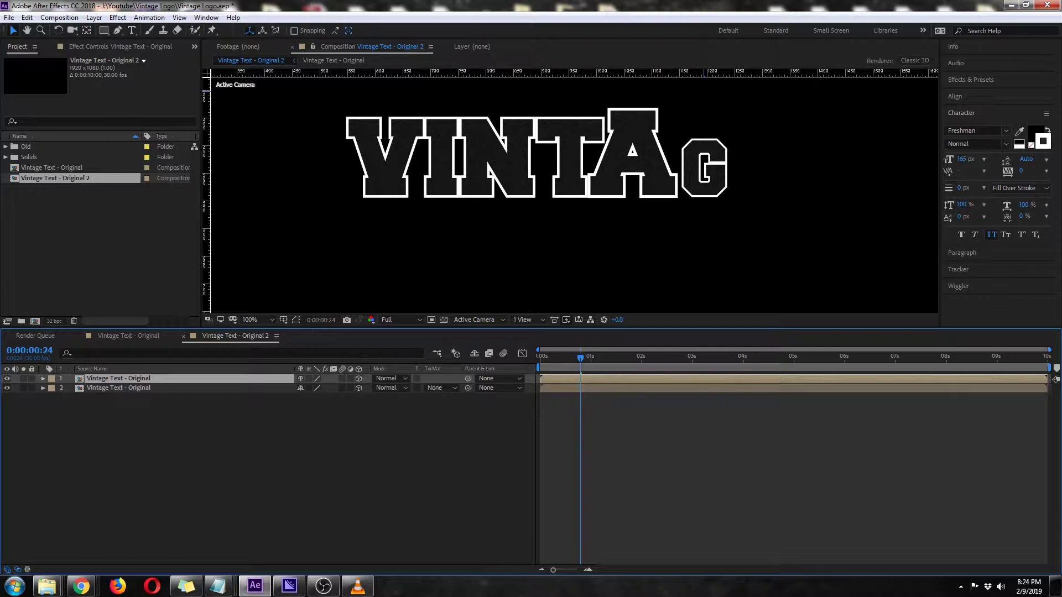
Show the Position of both Vintage Text - Original layers and set the lower one's Z position to 30
click(119, 388)
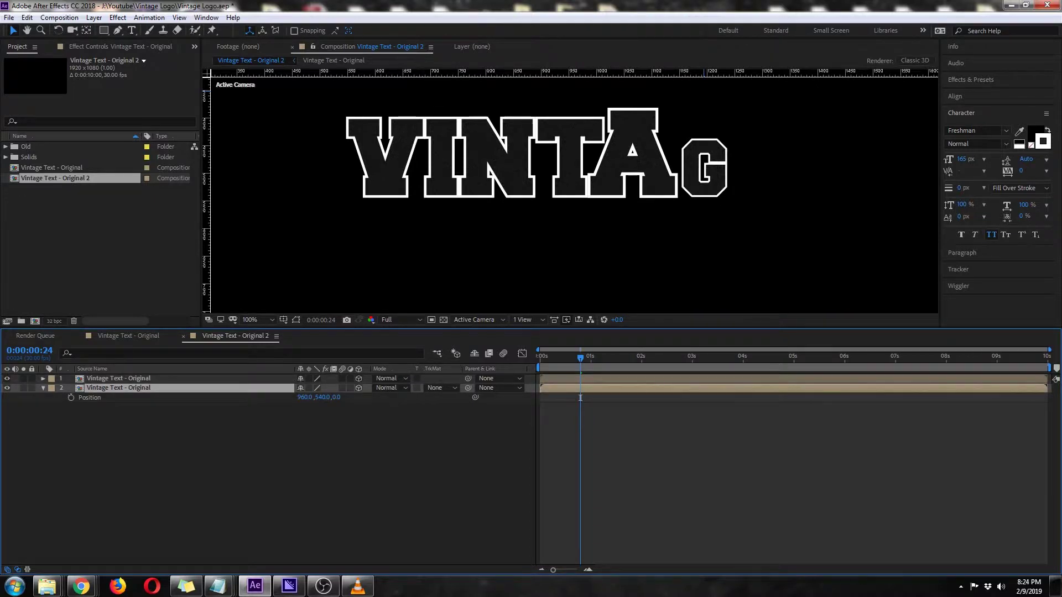
key(ctrl+a)
key(p)
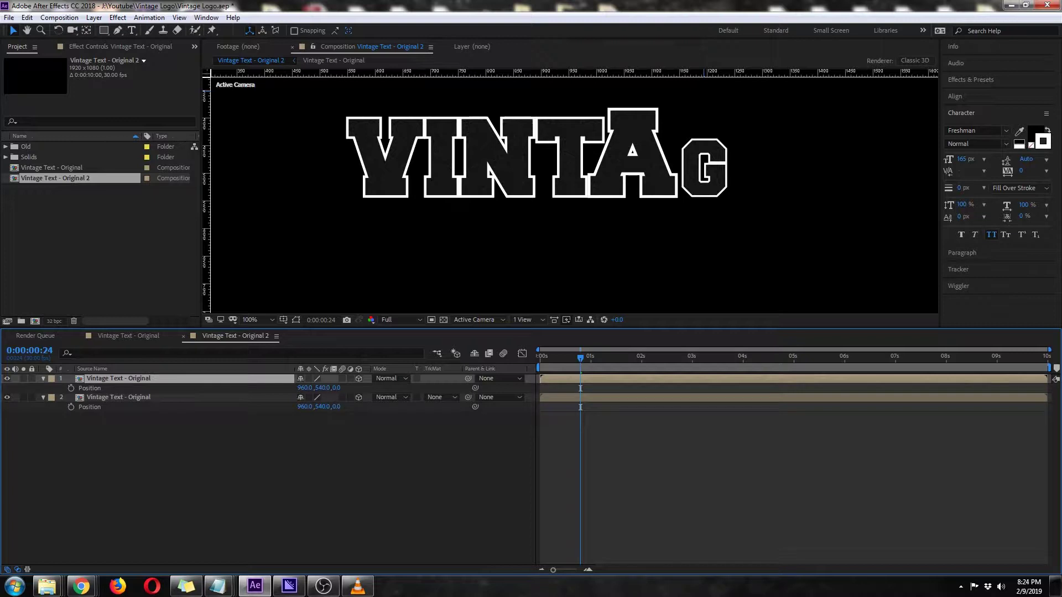
click(177, 454)
click(118, 397)
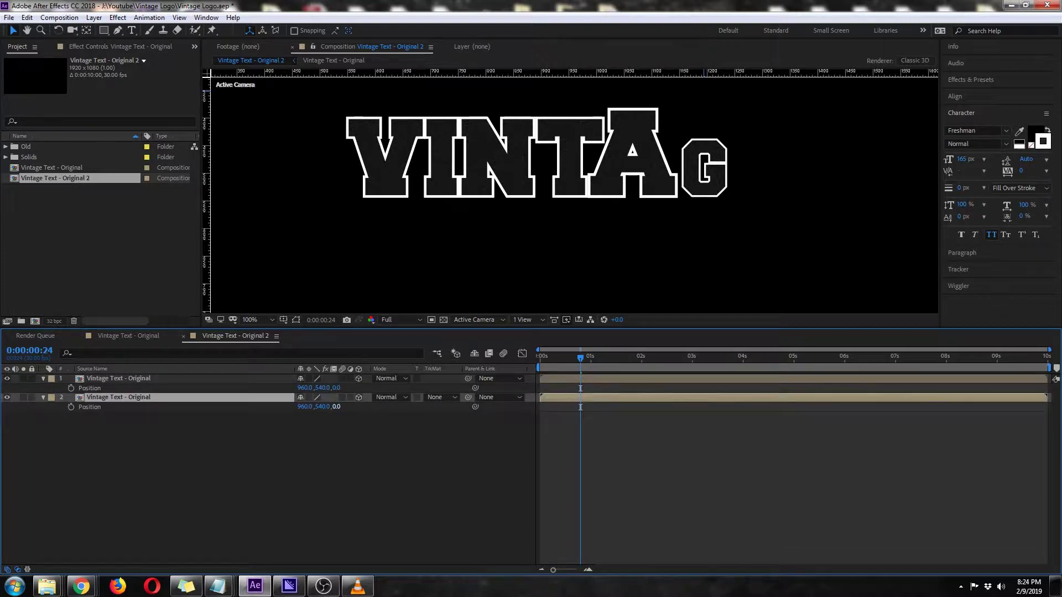
click(336, 407)
text(30)
click(326, 454)
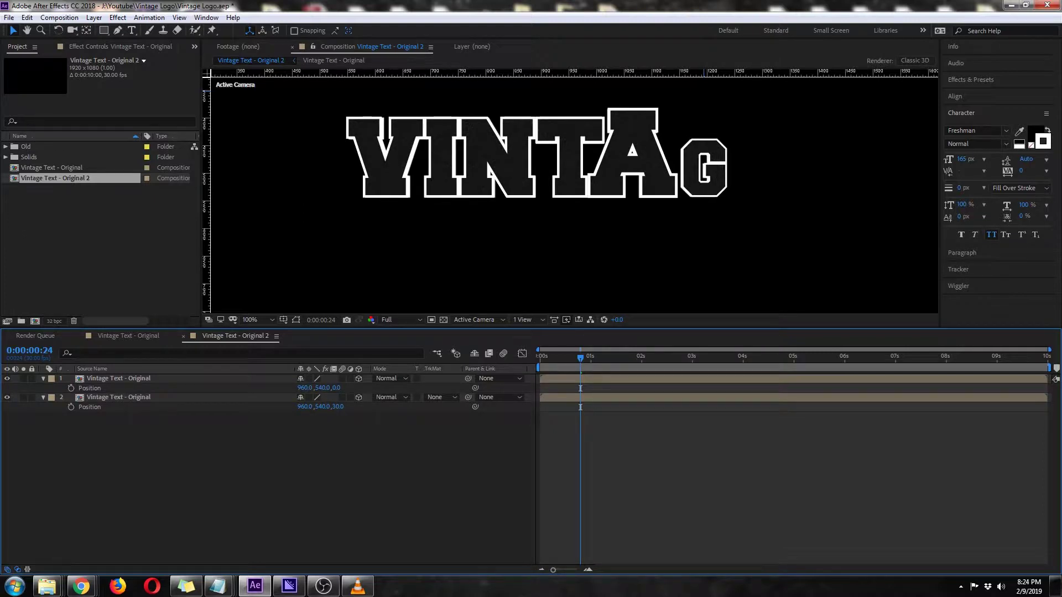
Offset the lower Vintage Text - Original copy by setting its X position to 980 and Y position to 560
click(305, 407)
text(980)
key(Return)
click(322, 407)
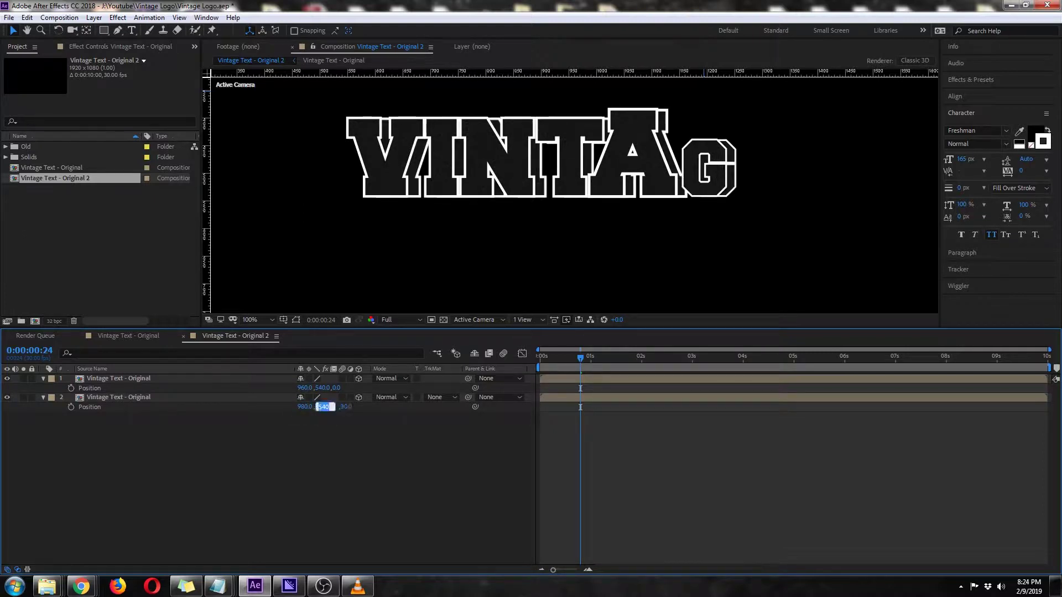
text(560)
key(Return)
Preview the letter-by-letter animation of the stacked text from the first frame, then hide the layers' Position properties
drag(580, 358, 689, 358)
key(comma)
key(comma)
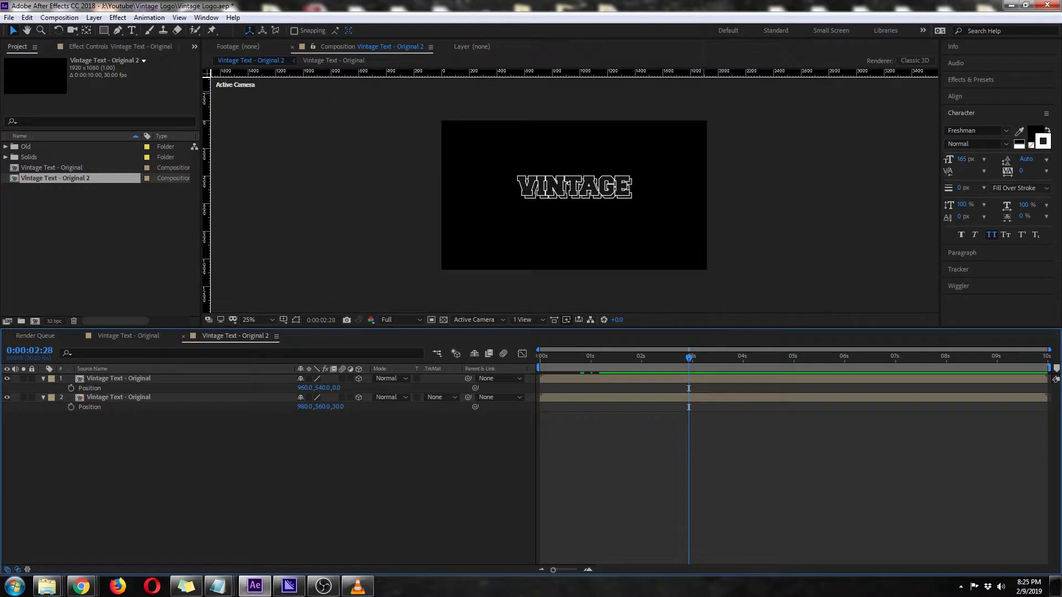
key(period)
key(Home)
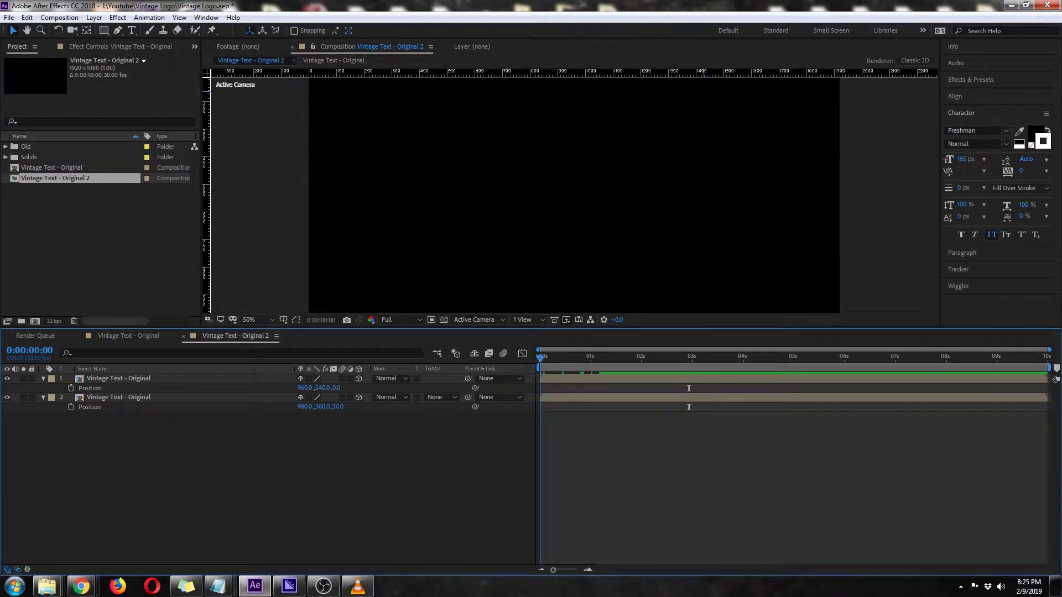
key(space)
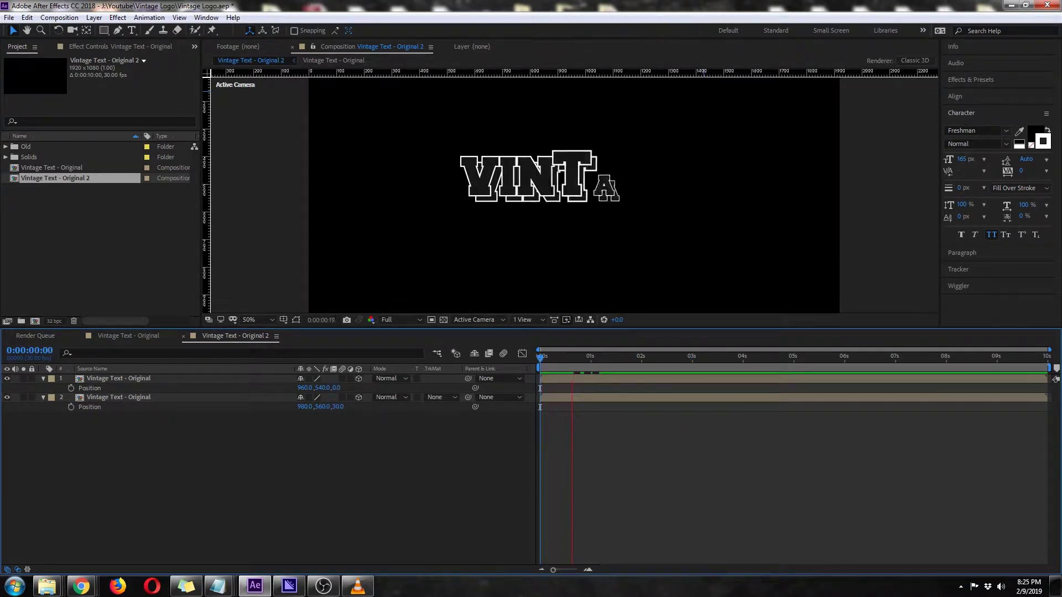
key(space)
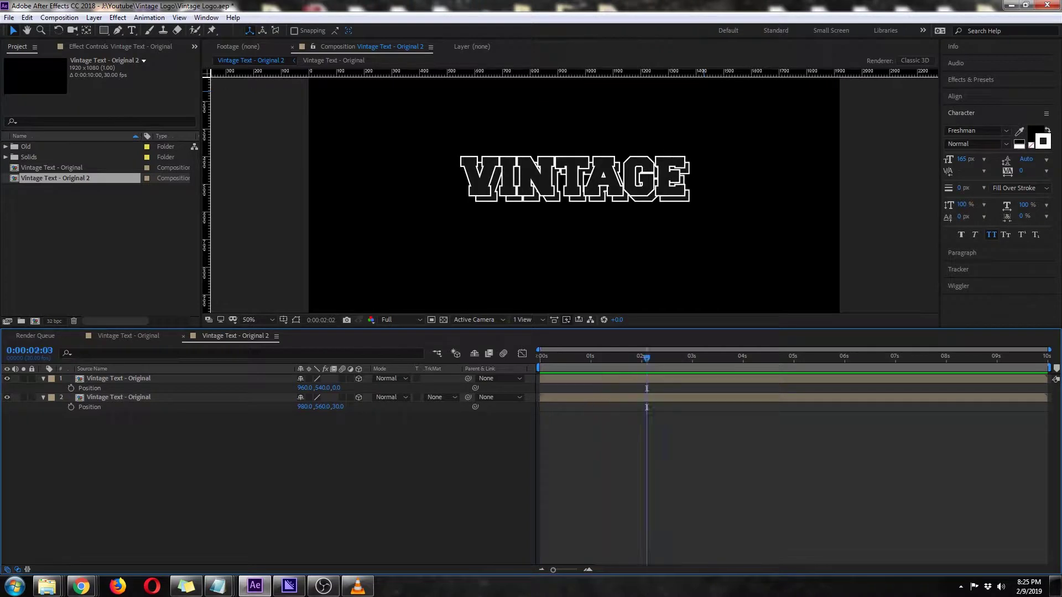
key(p)
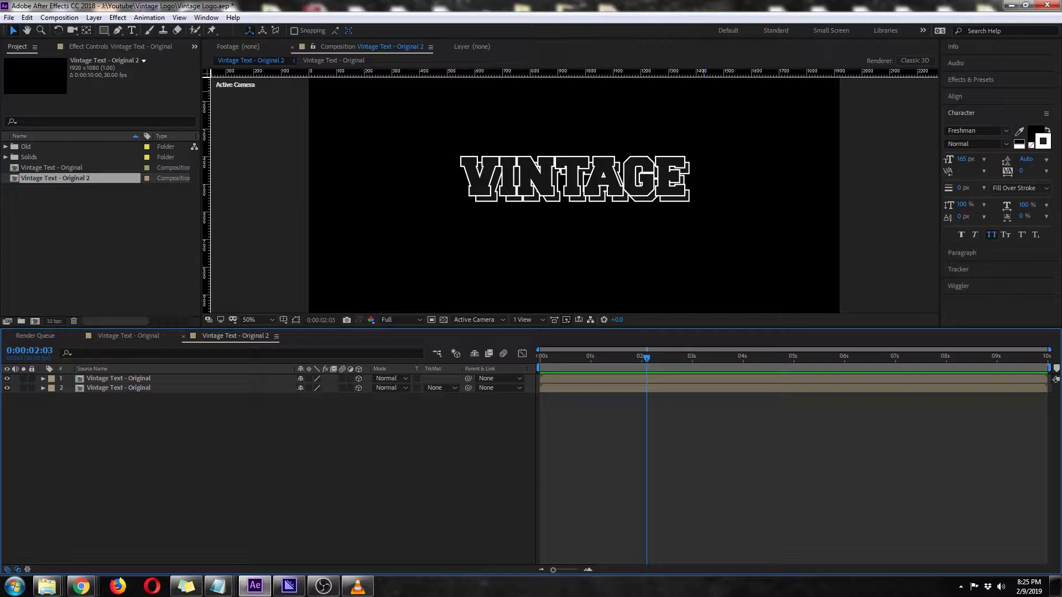
Add a star shape layer filling the composition with the Star tool, and leave all layers deselected
click(104, 29)
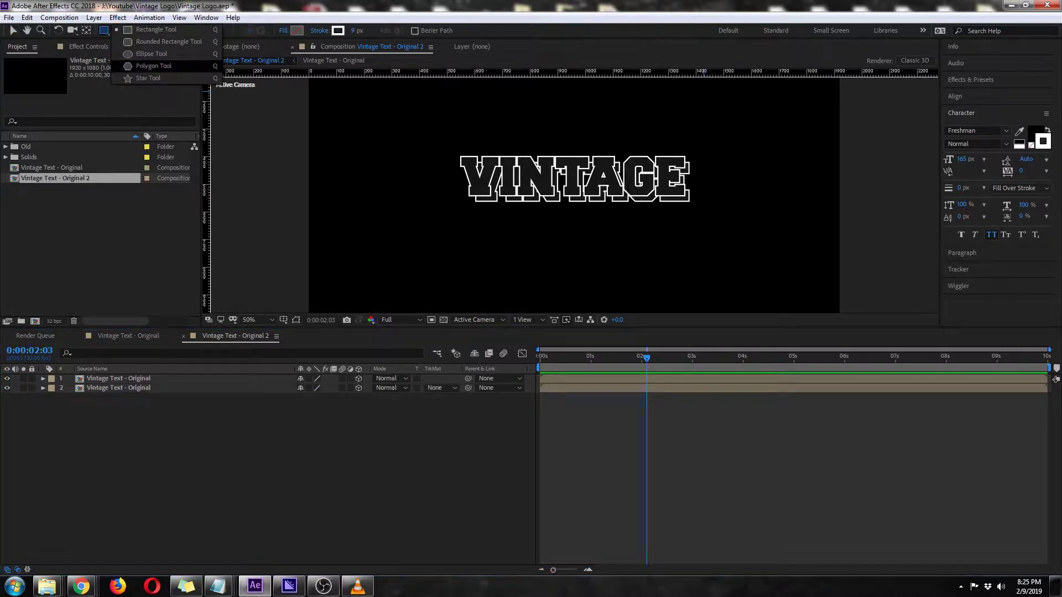
click(148, 78)
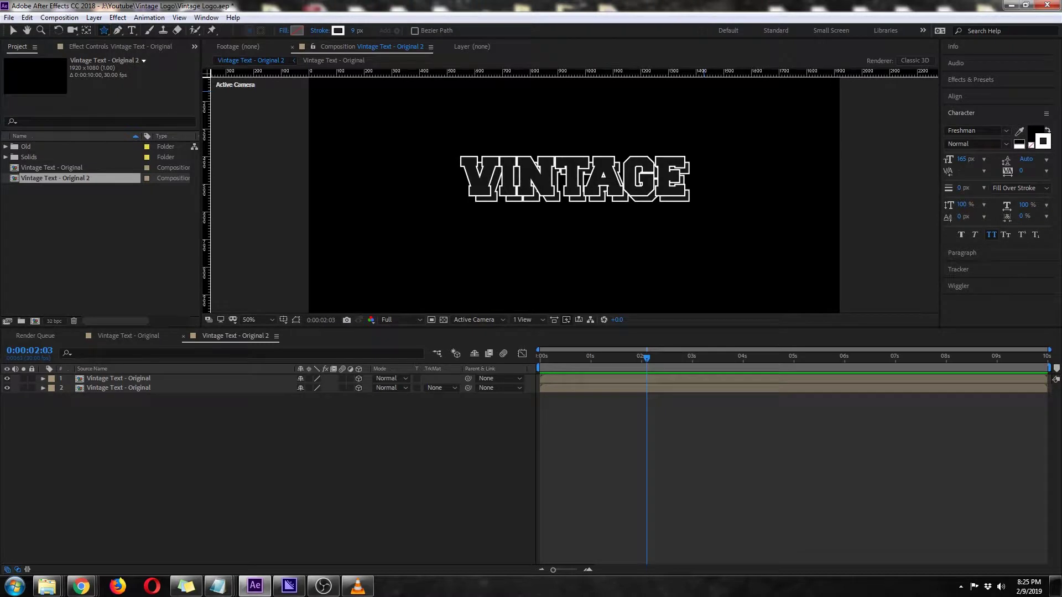
double_click(103, 31)
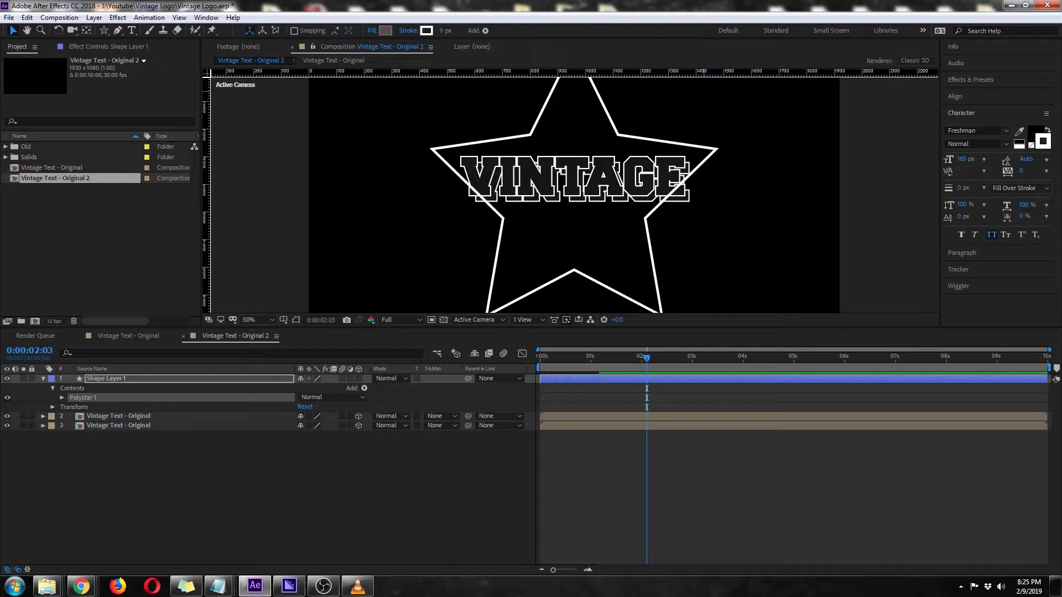
click(118, 416)
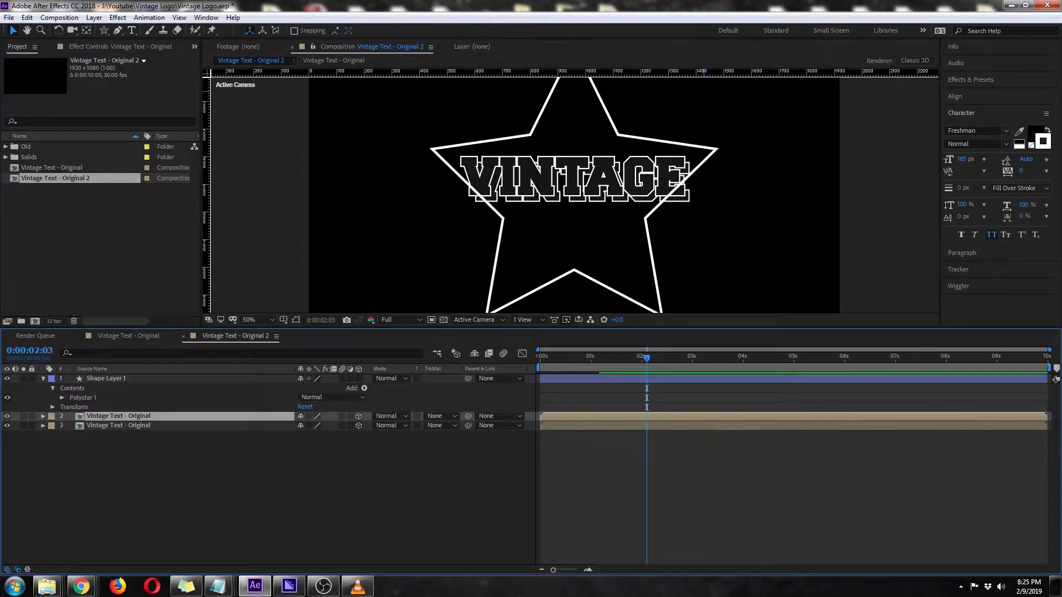
key(F2)
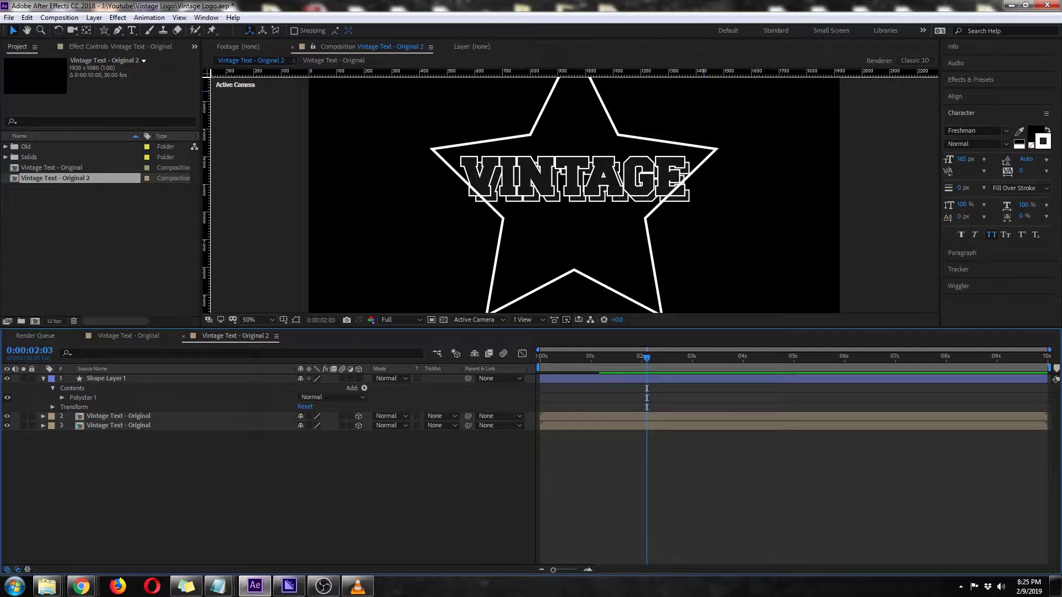
Scale the star shape layer down to 6.6%
click(44, 378)
click(106, 379)
key(s)
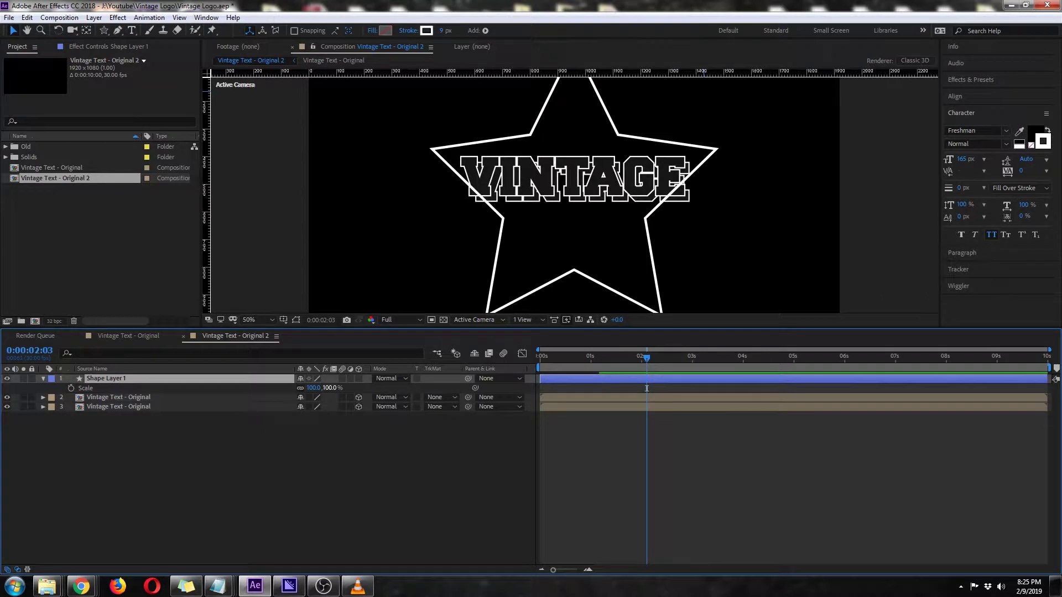
click(330, 388)
text(6.6)
key(Return)
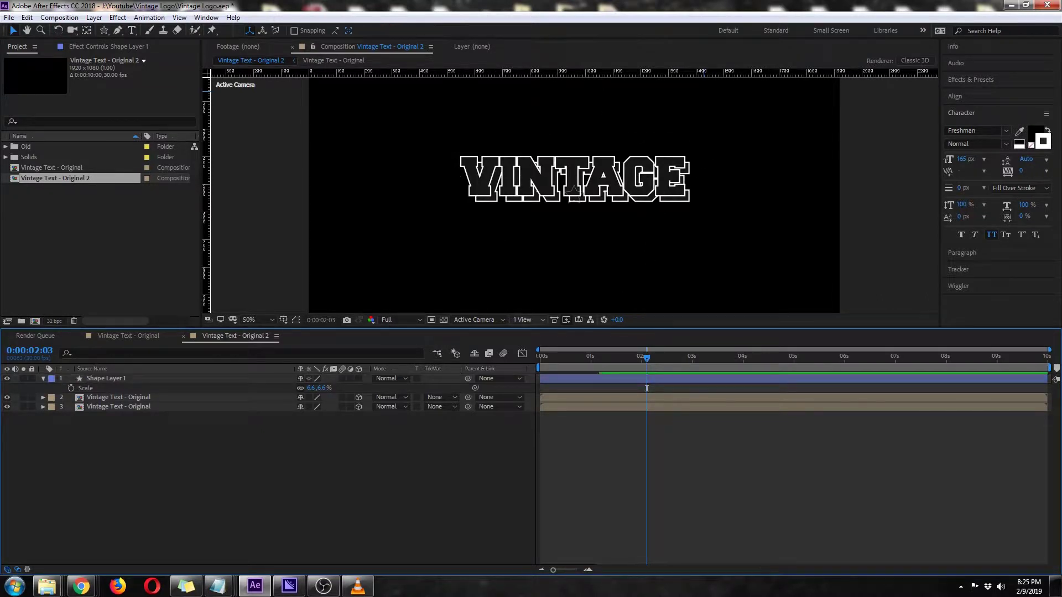
Set the star's stroke width to 50 px
key(slash)
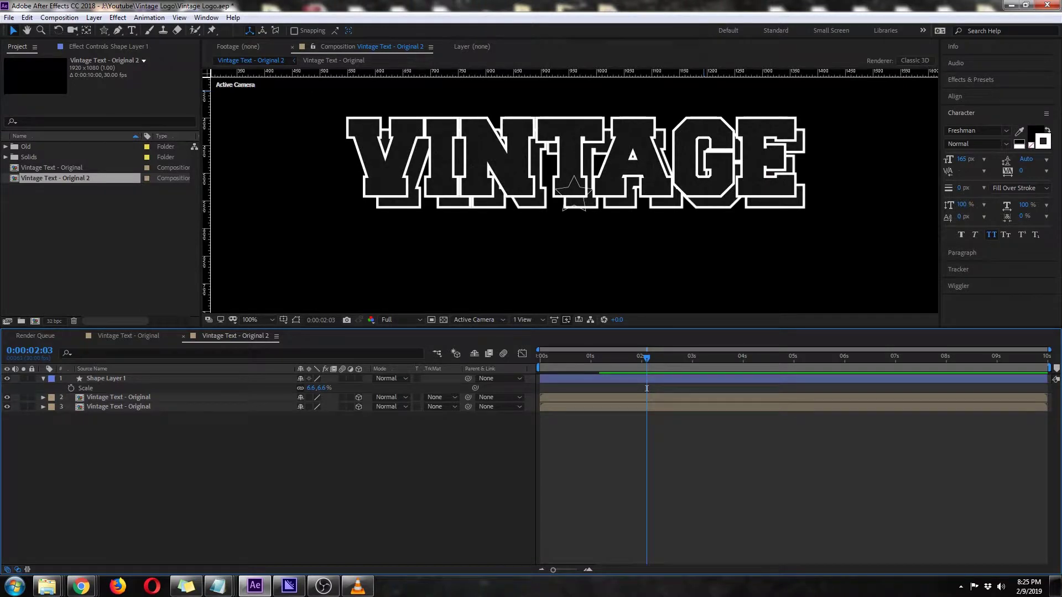
click(646, 389)
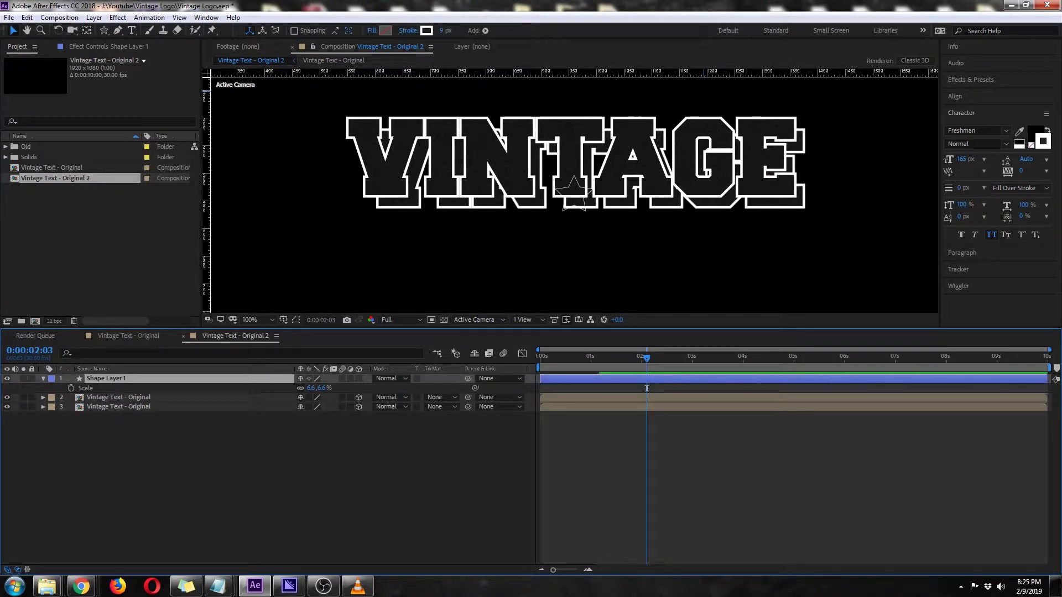
click(444, 31)
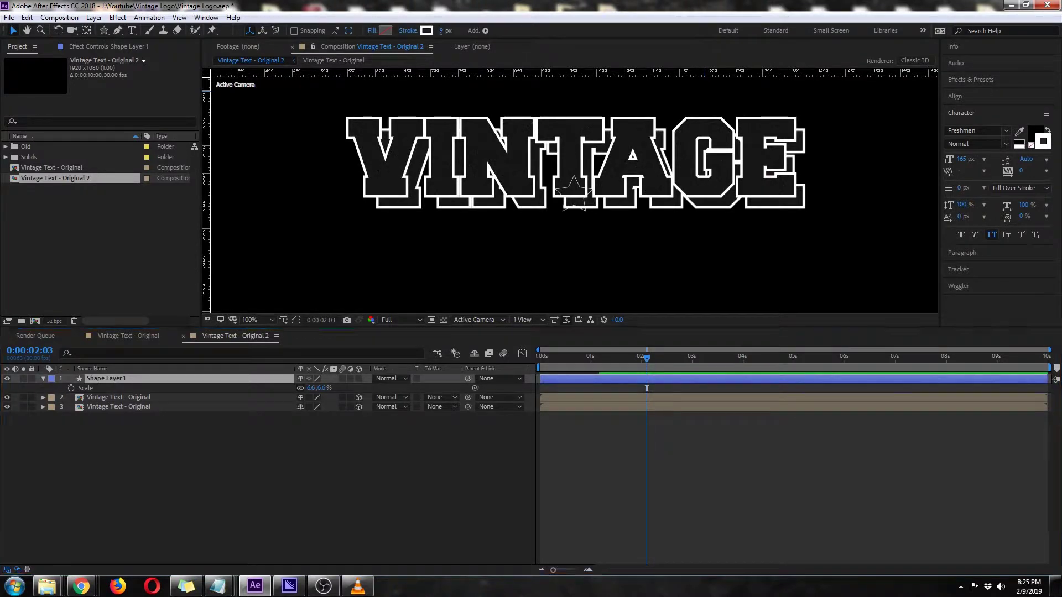
text(50)
key(Return)
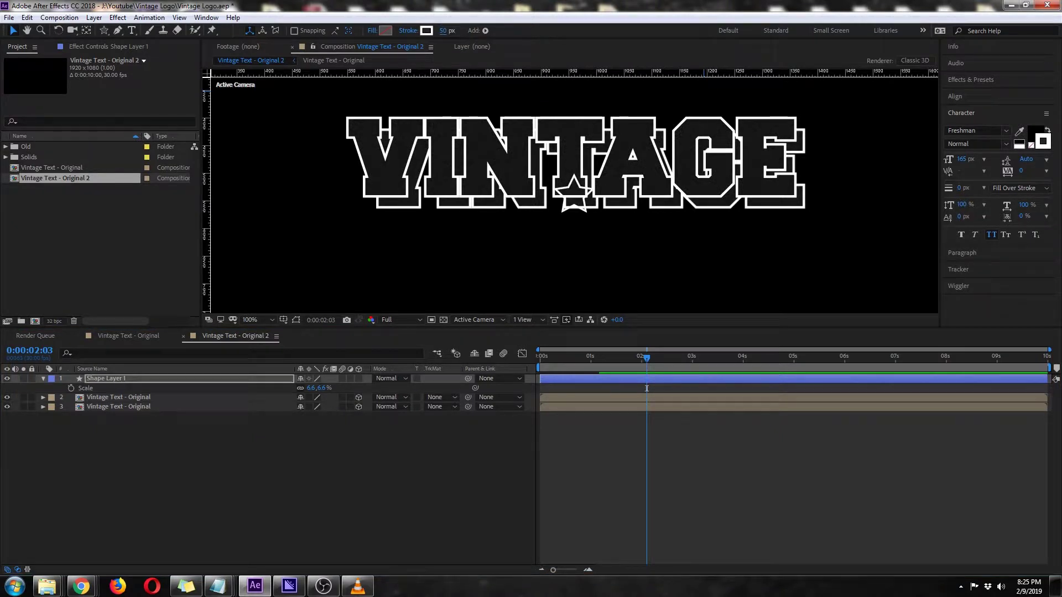
click(646, 388)
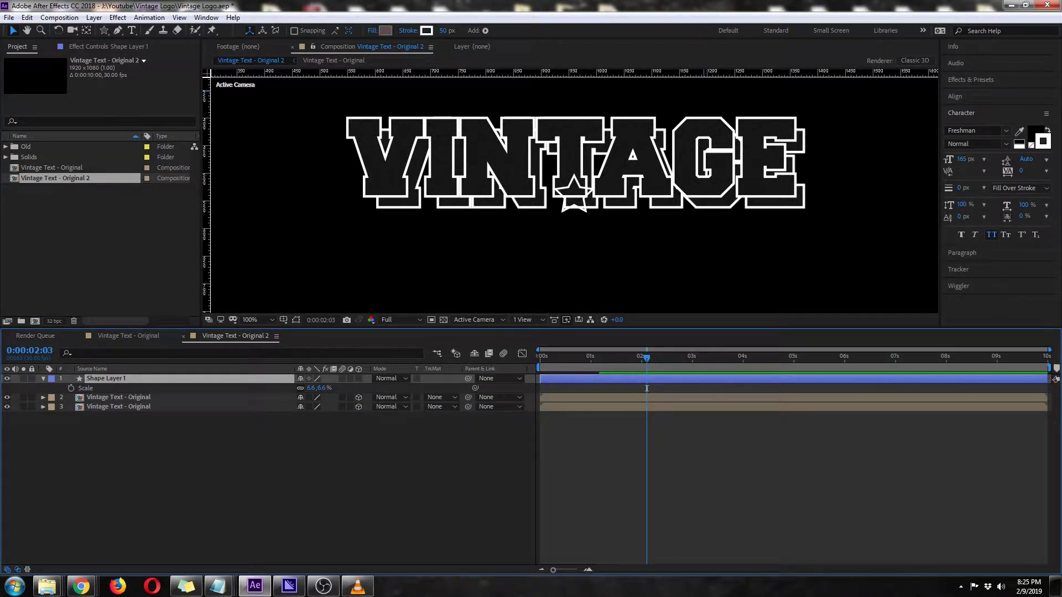
Move the star to just before the V of VINTAGE, vertically centred on the letters
click(574, 194)
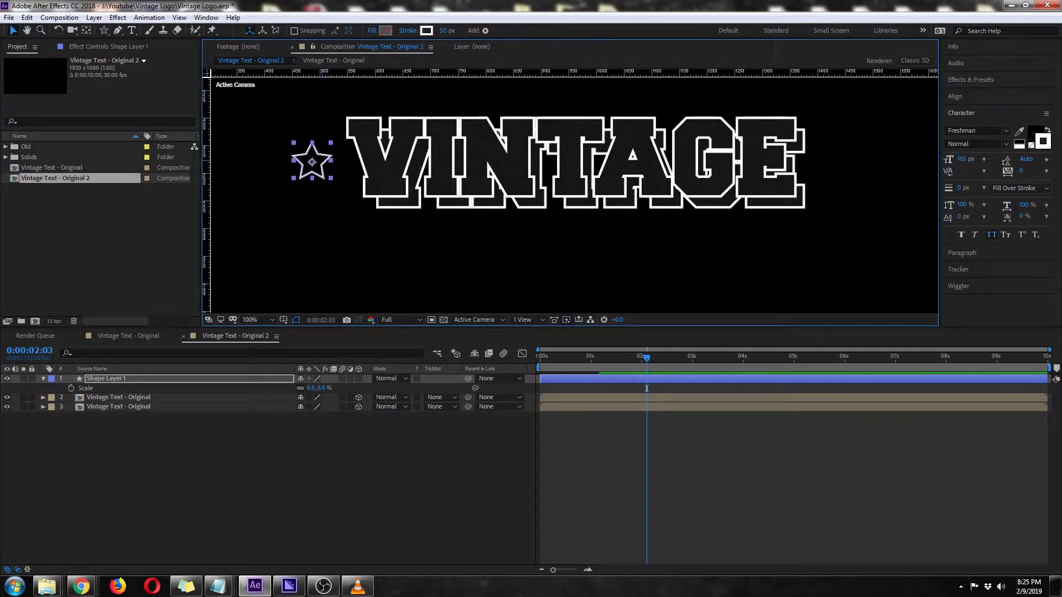
key(shift+Left)
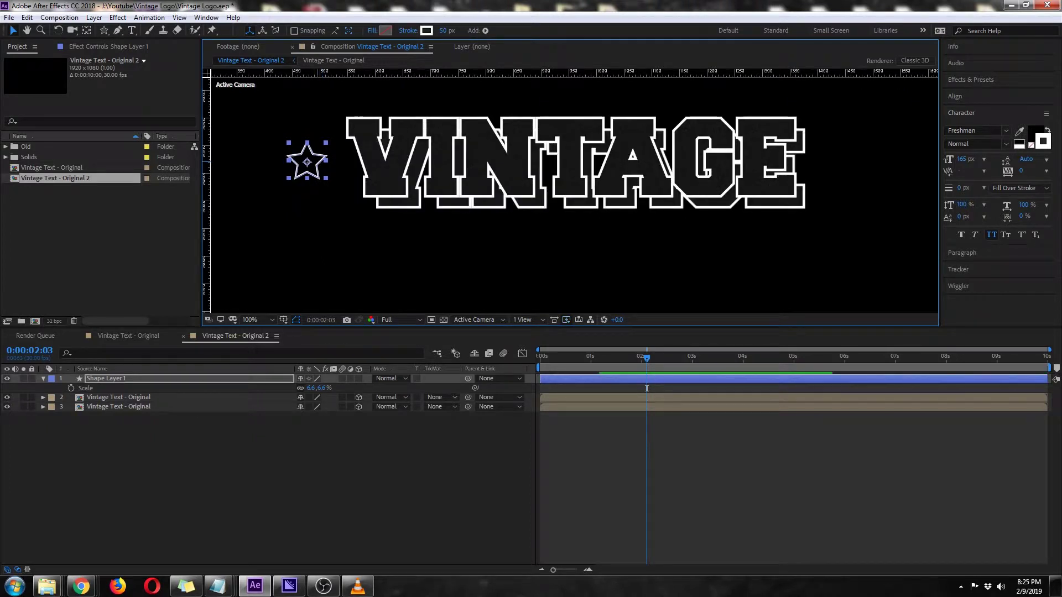
click(43, 378)
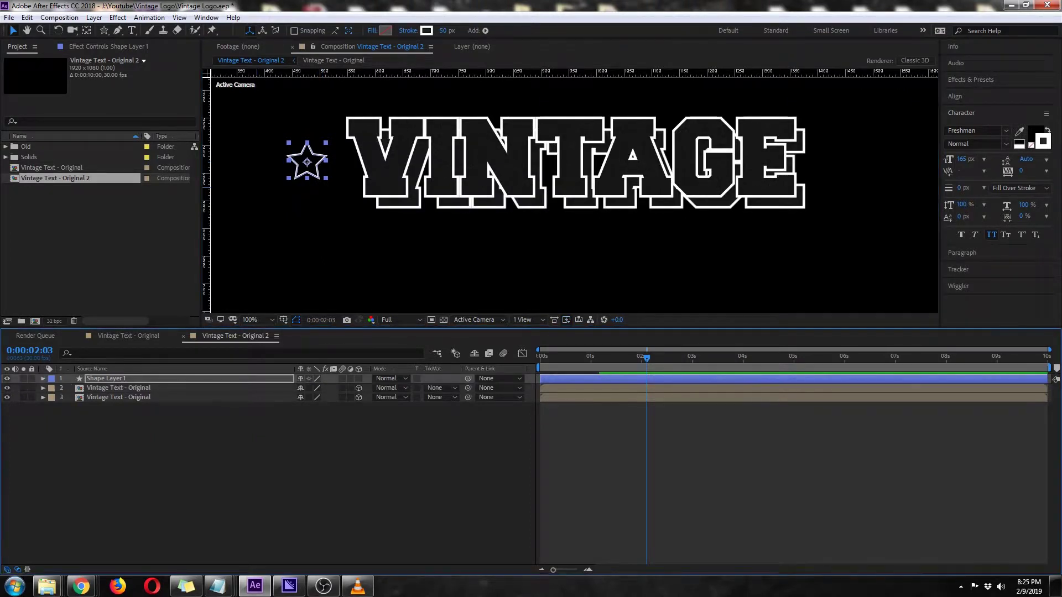
Show the star layer's Scale and set a keyframe for it at 0:00:00:05
click(43, 379)
click(53, 398)
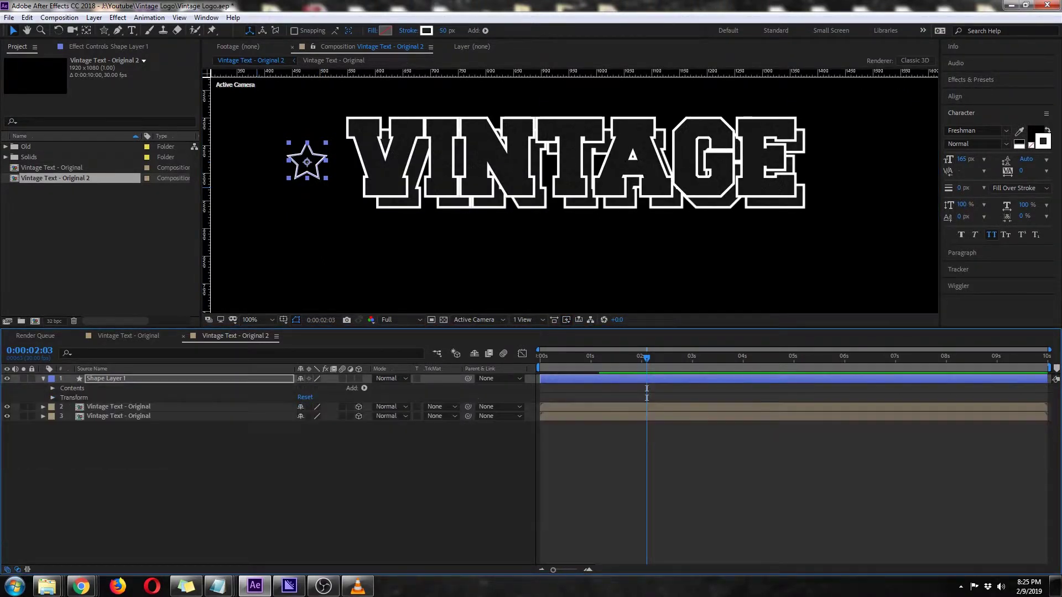
key(s)
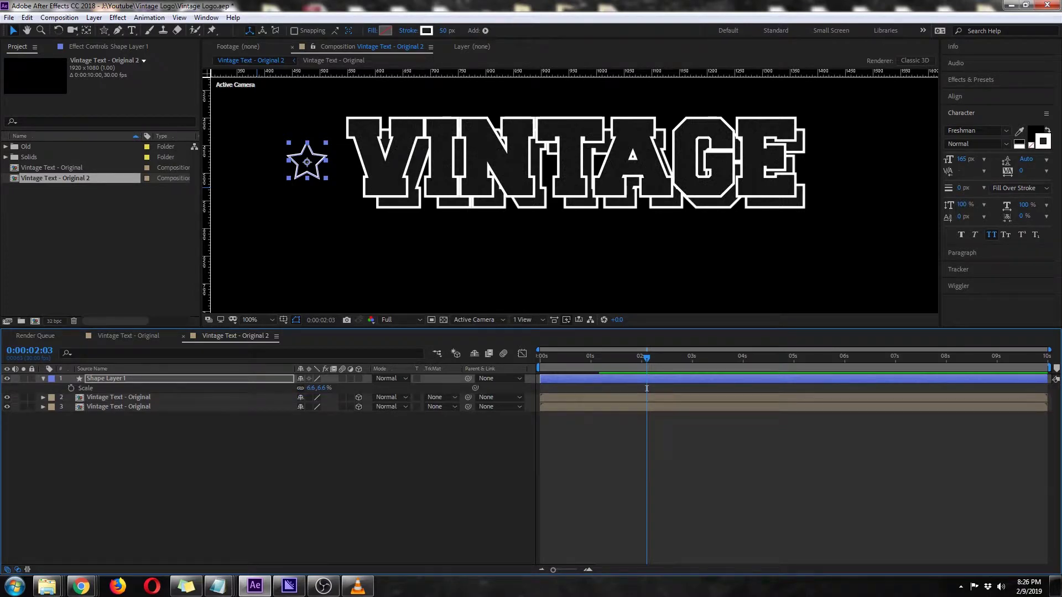
drag(647, 359, 539, 358)
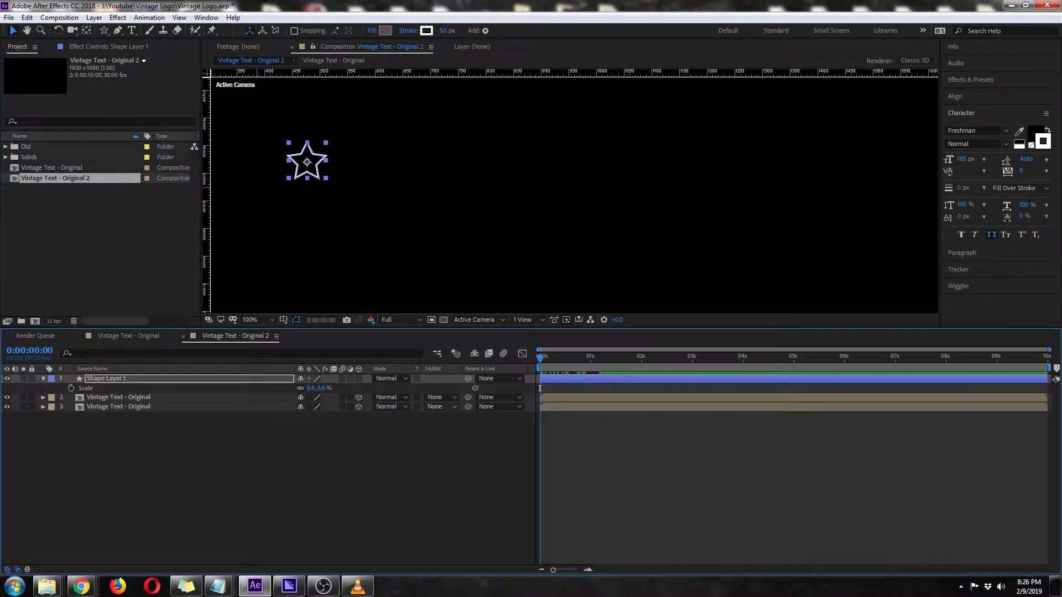
drag(540, 388, 548, 388)
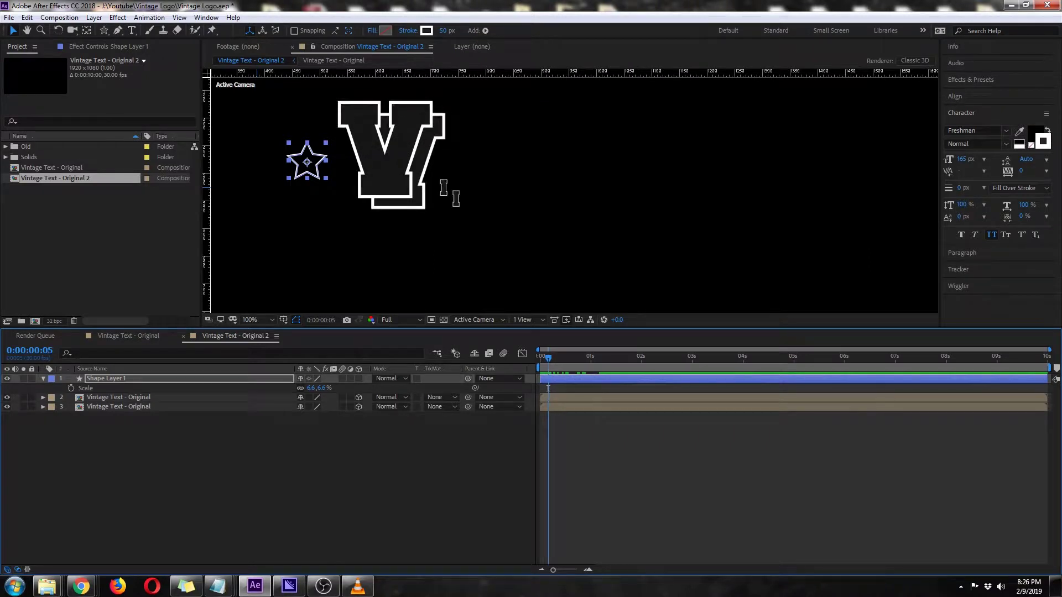
key(alt+shift+s)
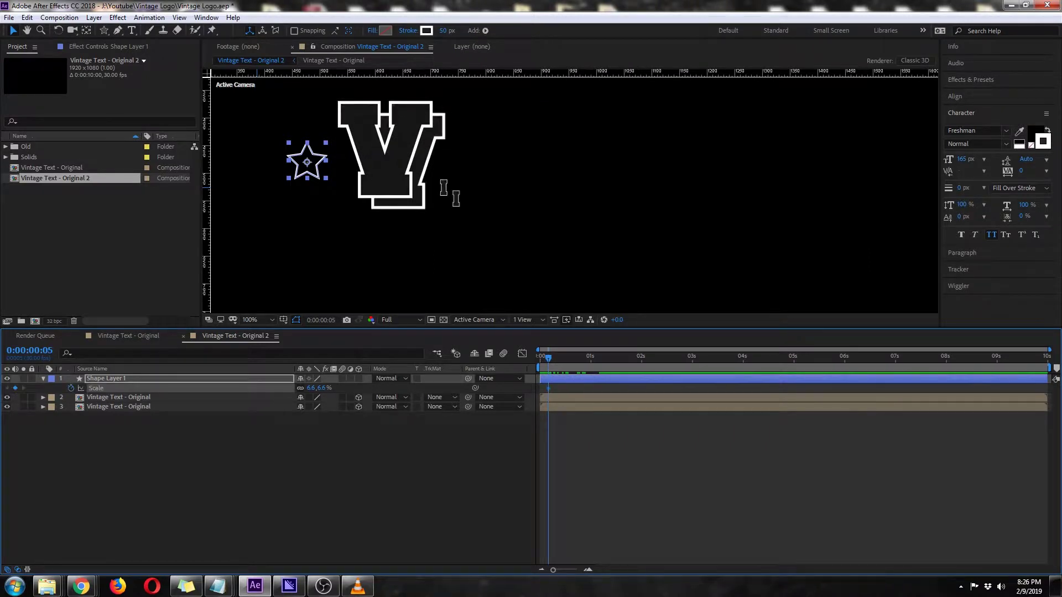
Set the star's Scale to 0% at frame 0:00:00:00
key(Home)
click(320, 389)
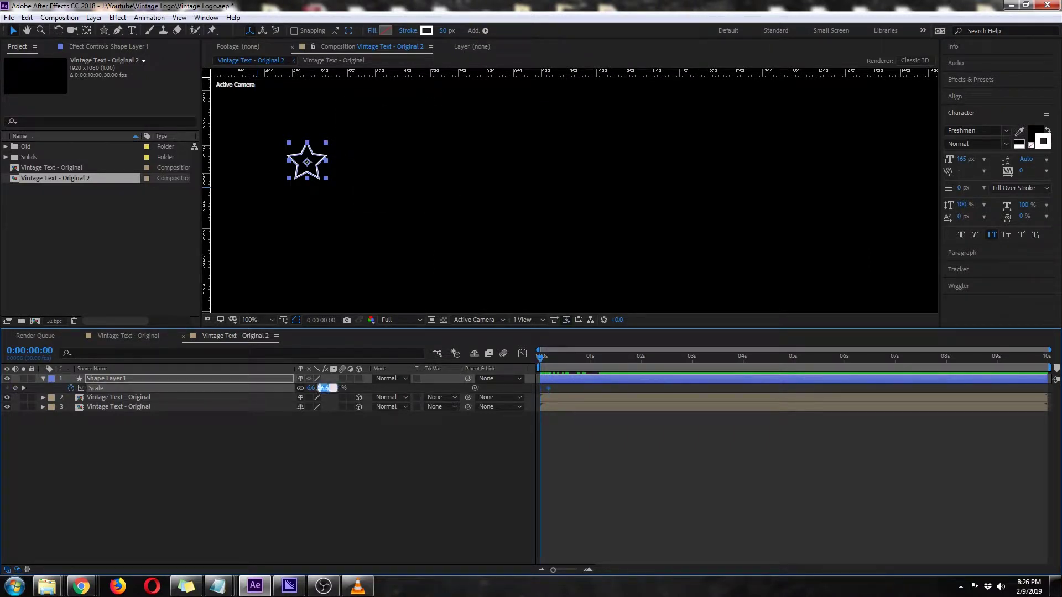
text(0)
key(Return)
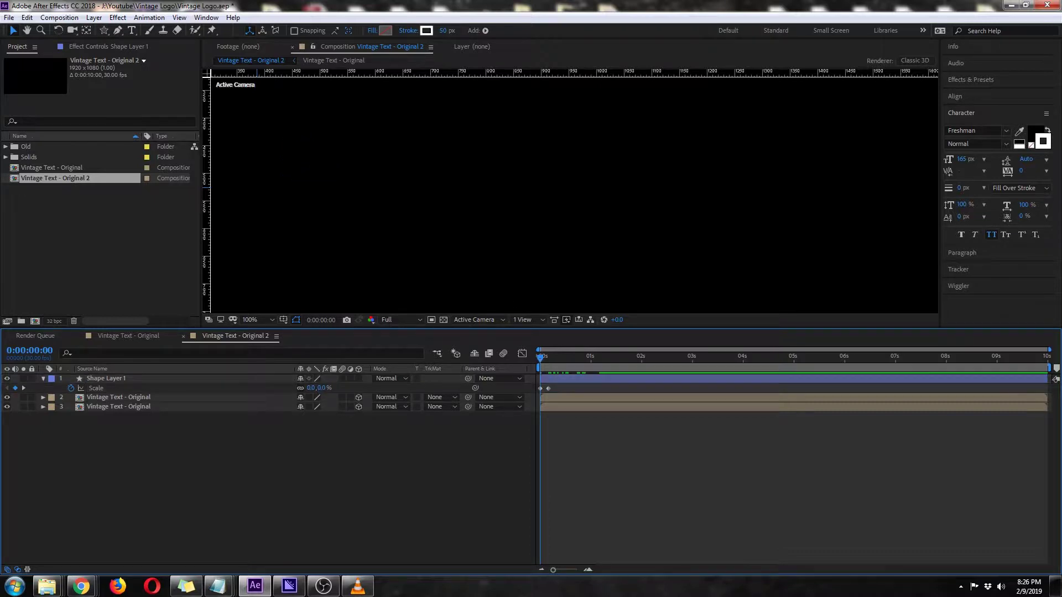
Zoom the timeline in on the first frames and add another Scale keyframe for the star at 0:00:00:12
drag(1049, 350, 671, 349)
key(k)
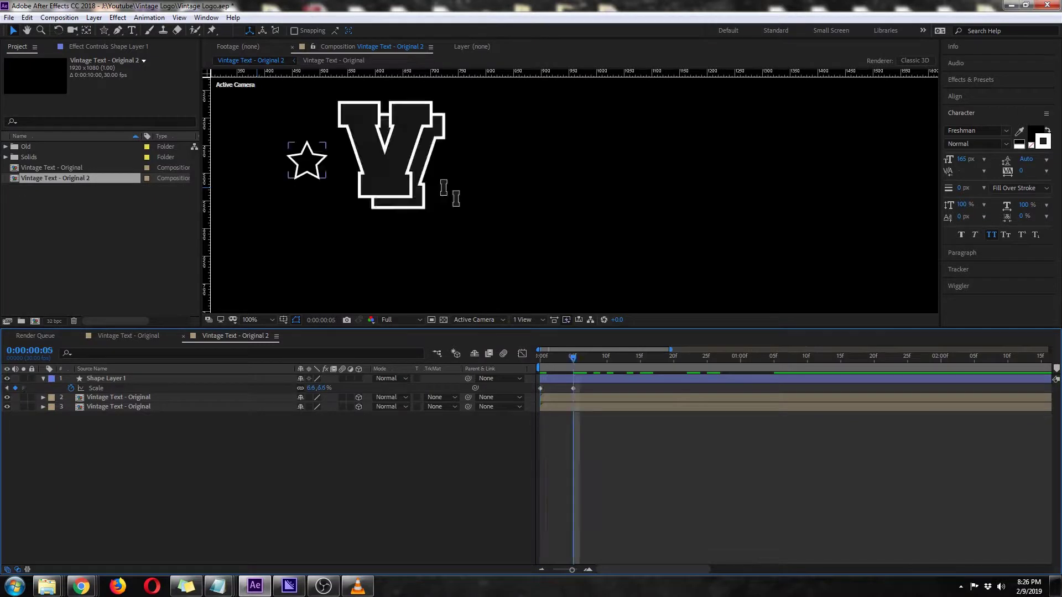
key(Page_Down)
key(Page_Down)
key(Page_Down)
key(Page_Down)
key(Page_Down)
key(Page_Down)
key(Page_Down)
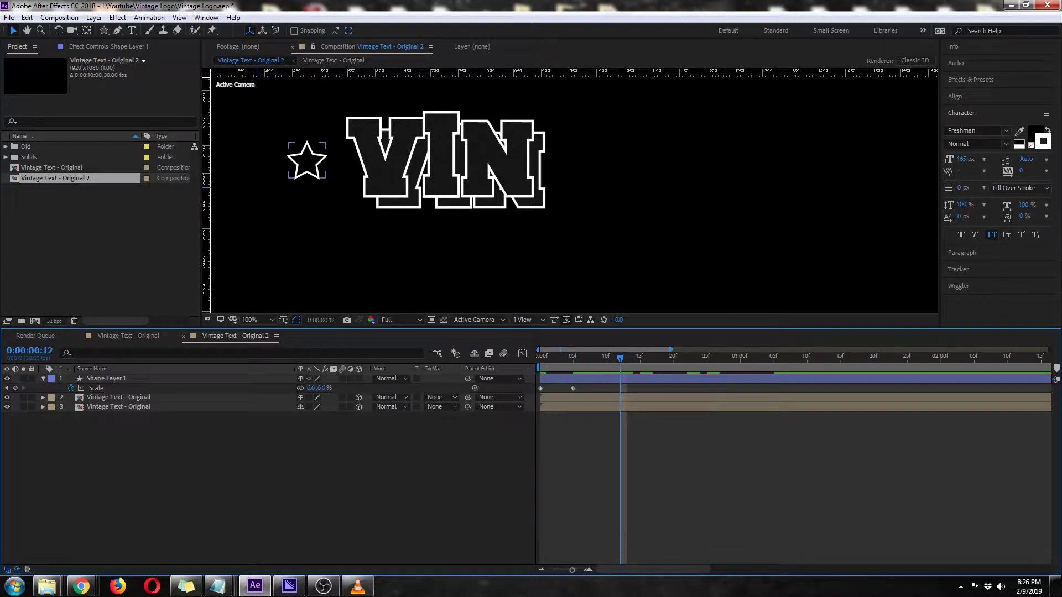
click(16, 388)
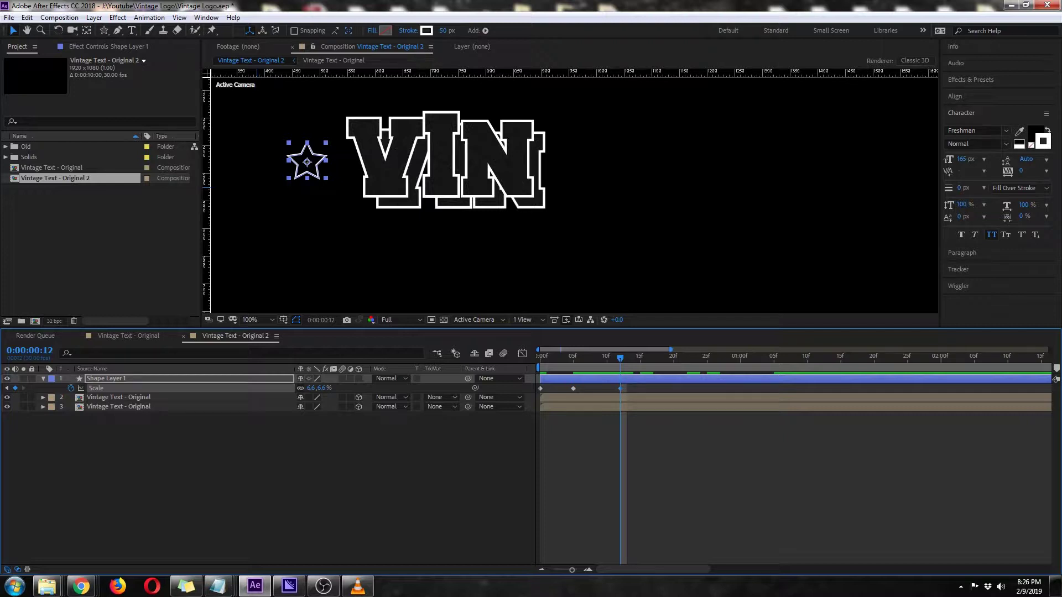
Apply Easy Ease to all three Scale keyframes of the star
drag(631, 385, 527, 391)
key(F9)
right_click(620, 388)
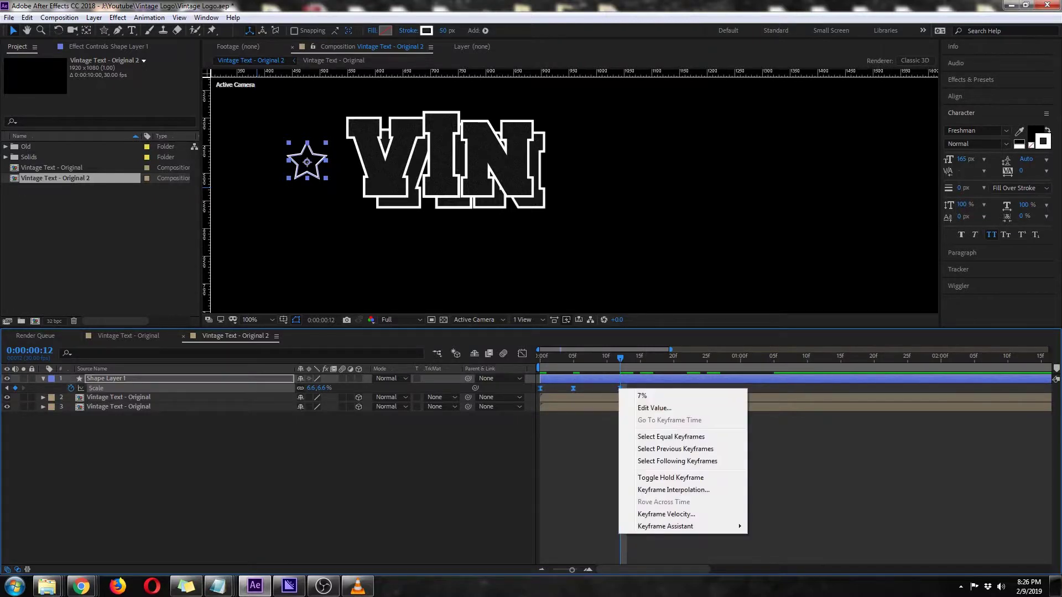
click(673, 489)
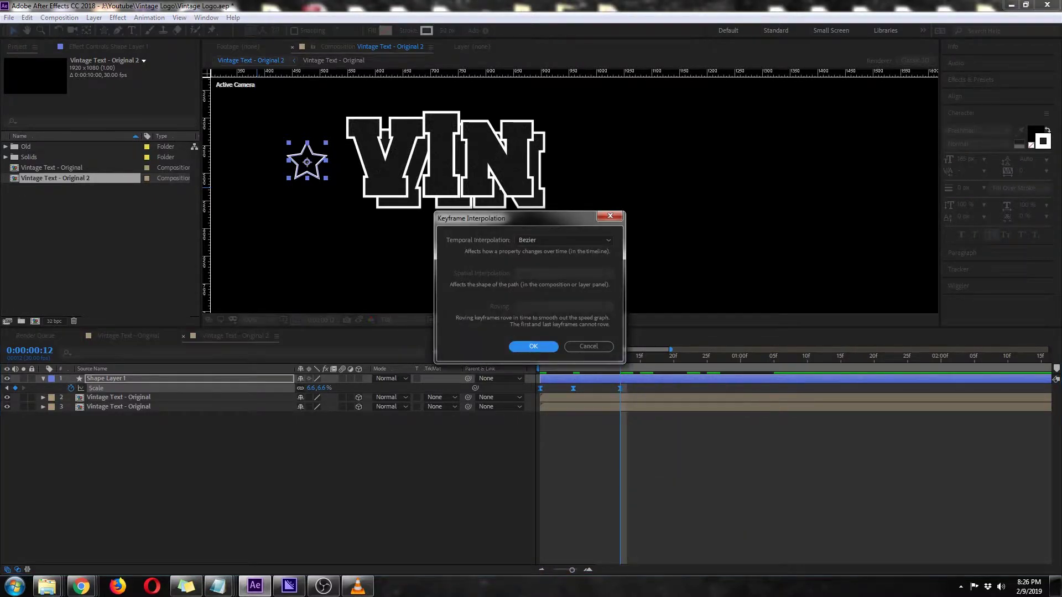
click(564, 240)
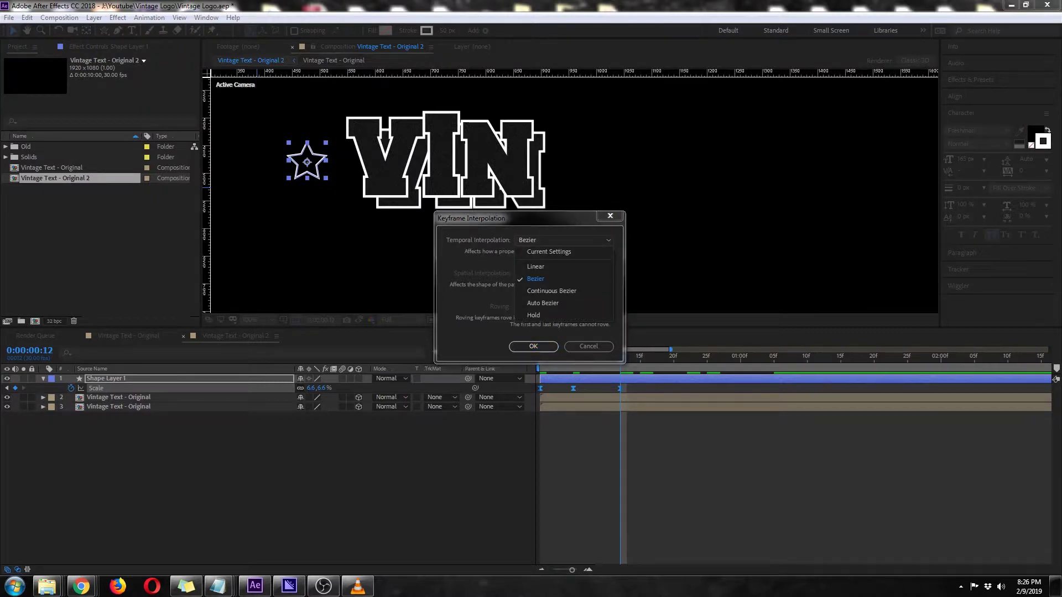
click(536, 279)
click(589, 346)
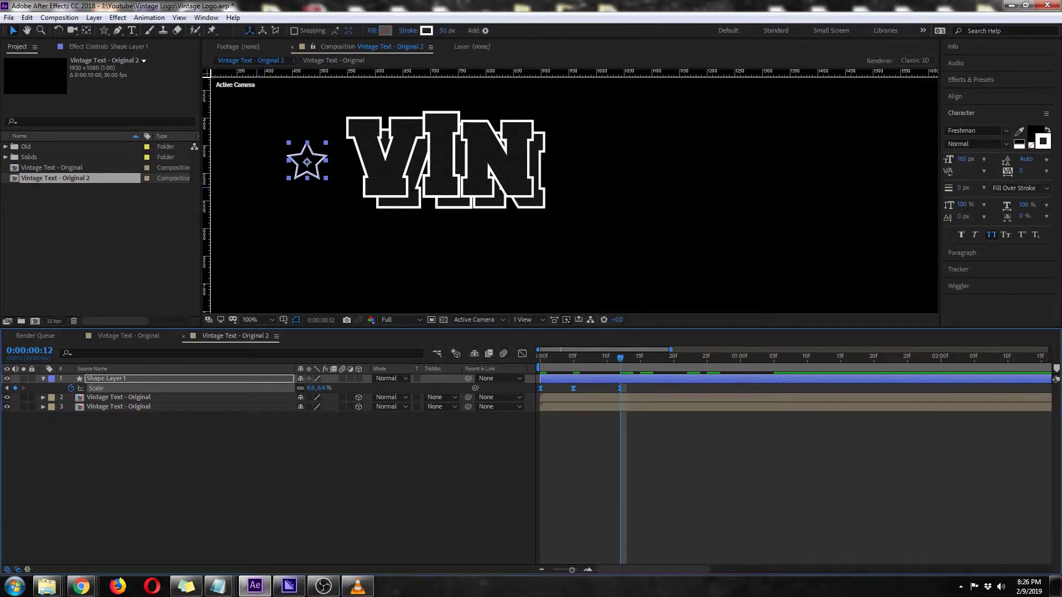
Show the star's Scale curve in the graph editor and set its 0:00:00:05 keyframe to Continuous Bezier temporal interpolation
click(138, 442)
click(95, 388)
click(522, 353)
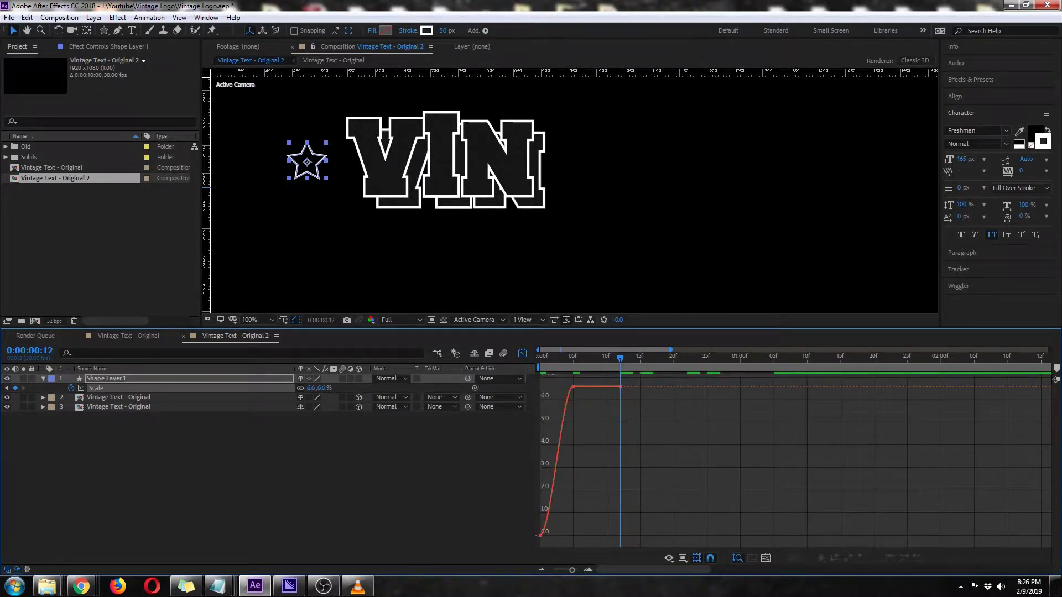
click(574, 387)
mouse_move(589, 387)
mouse_down()
mouse_move(588, 398)
mouse_move(589, 387)
mouse_up()
right_click(573, 387)
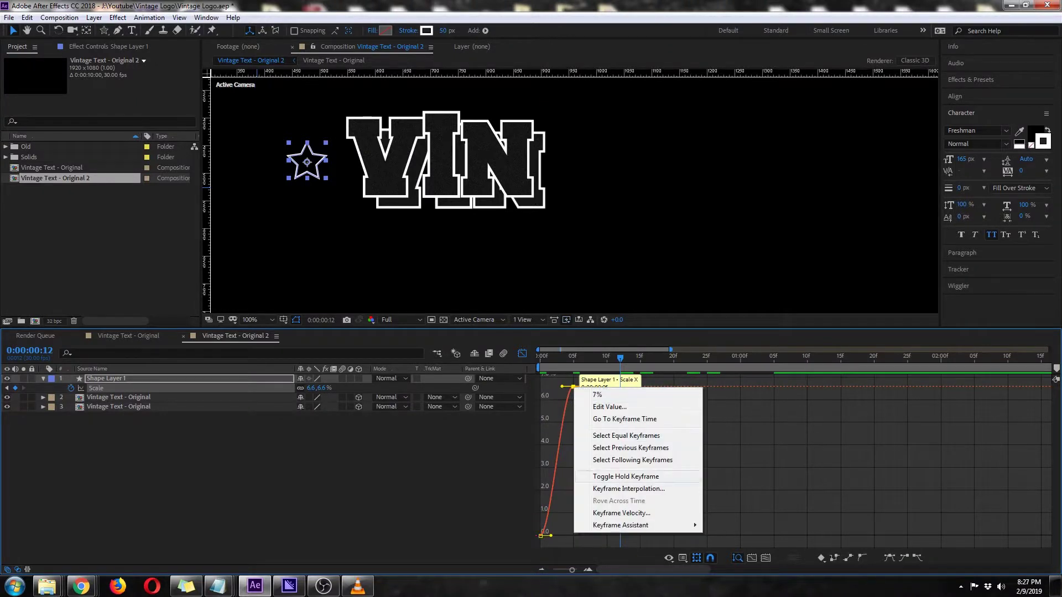
mouse_move(635, 525)
click(628, 488)
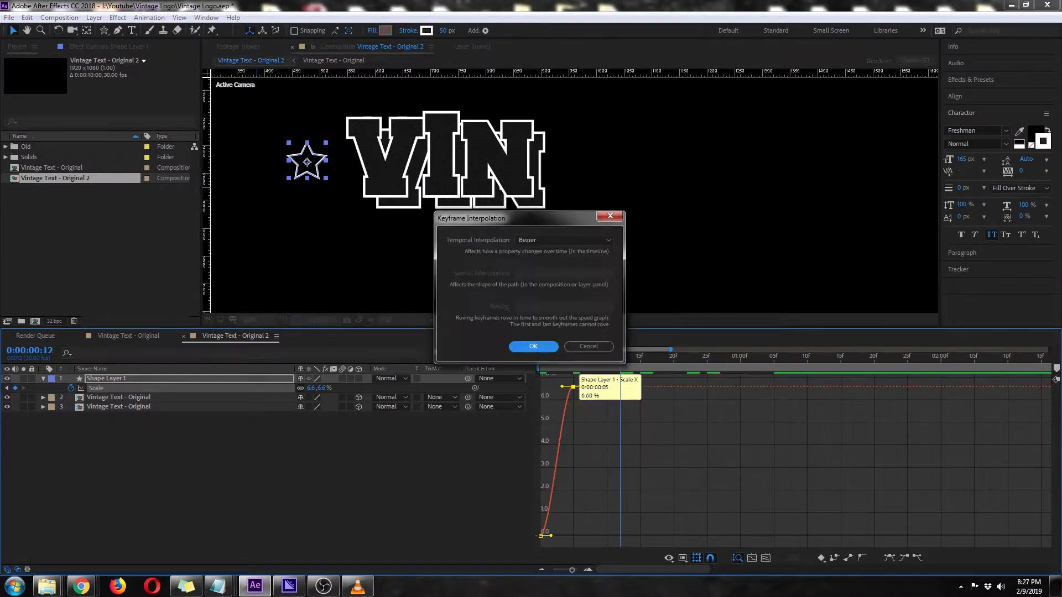
click(564, 240)
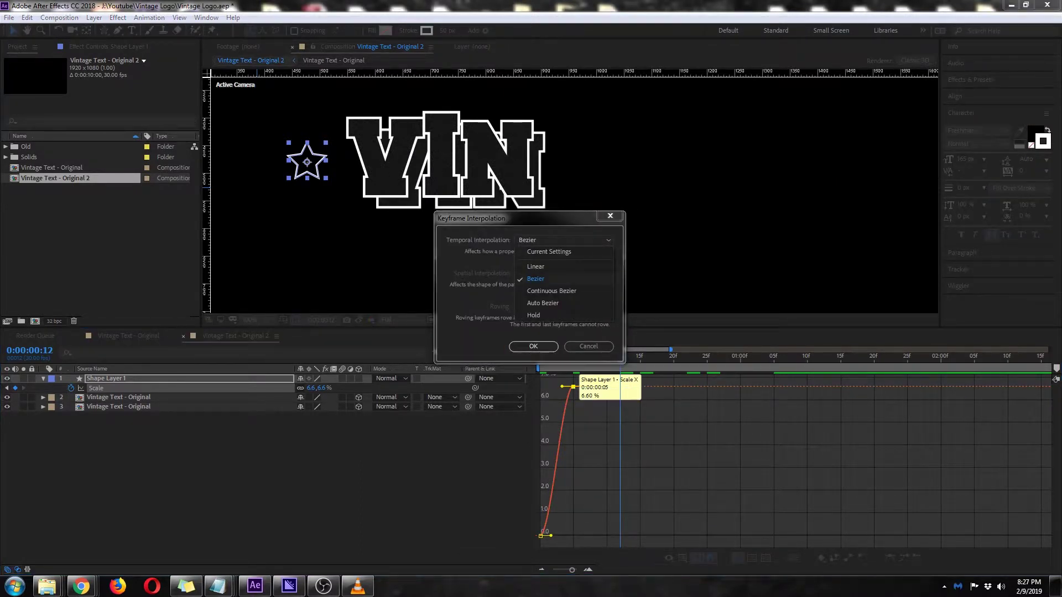
click(551, 291)
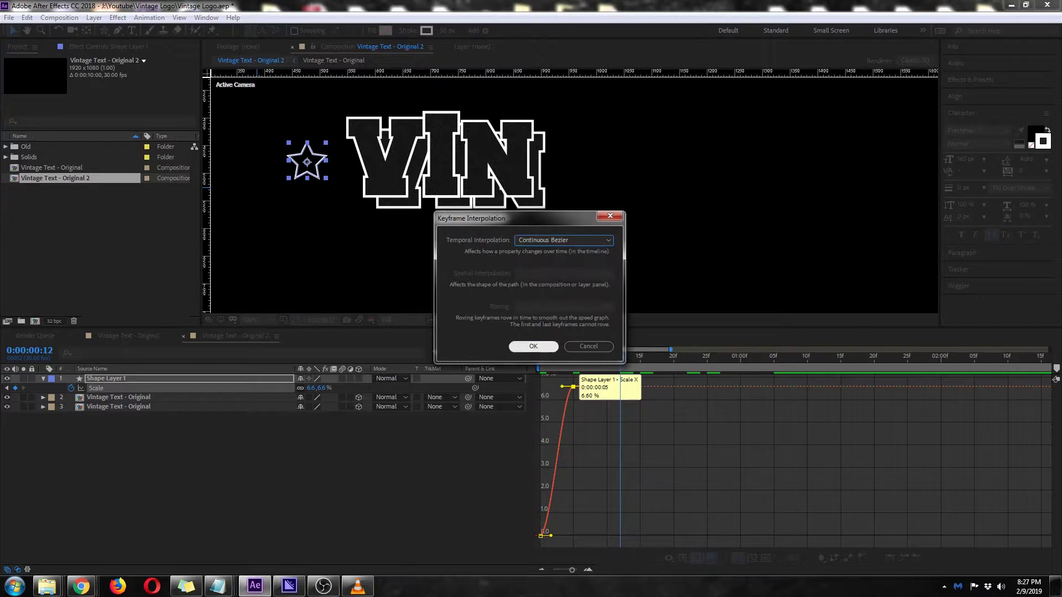
click(533, 346)
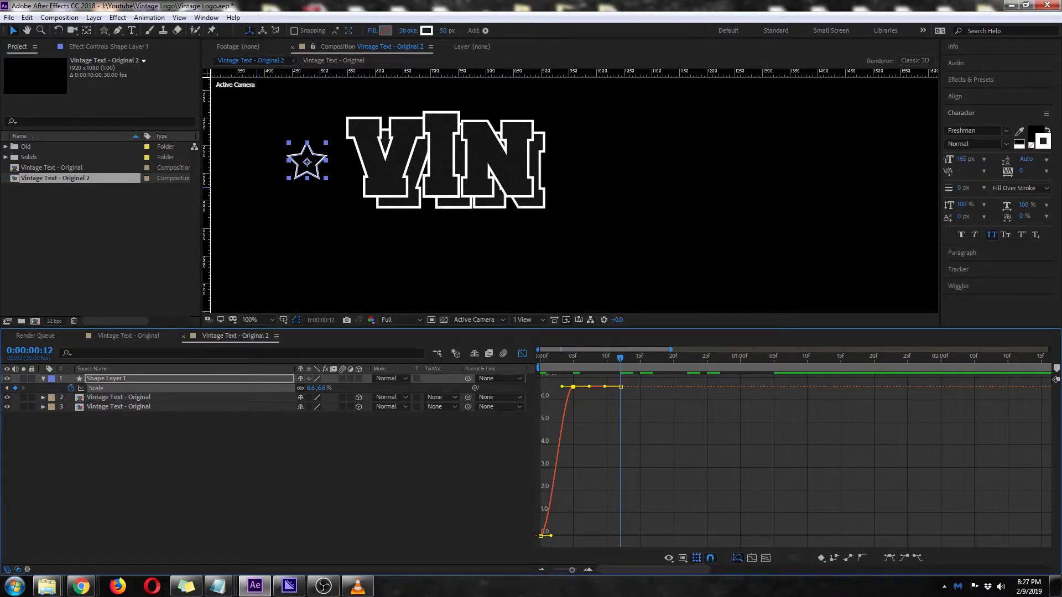
Shape the Scale curve to rise steeply from frame 0 and overshoot slightly above 7% after the 0:00:00:05 keyframe, and preview it
drag(589, 387, 583, 376)
drag(551, 535, 543, 517)
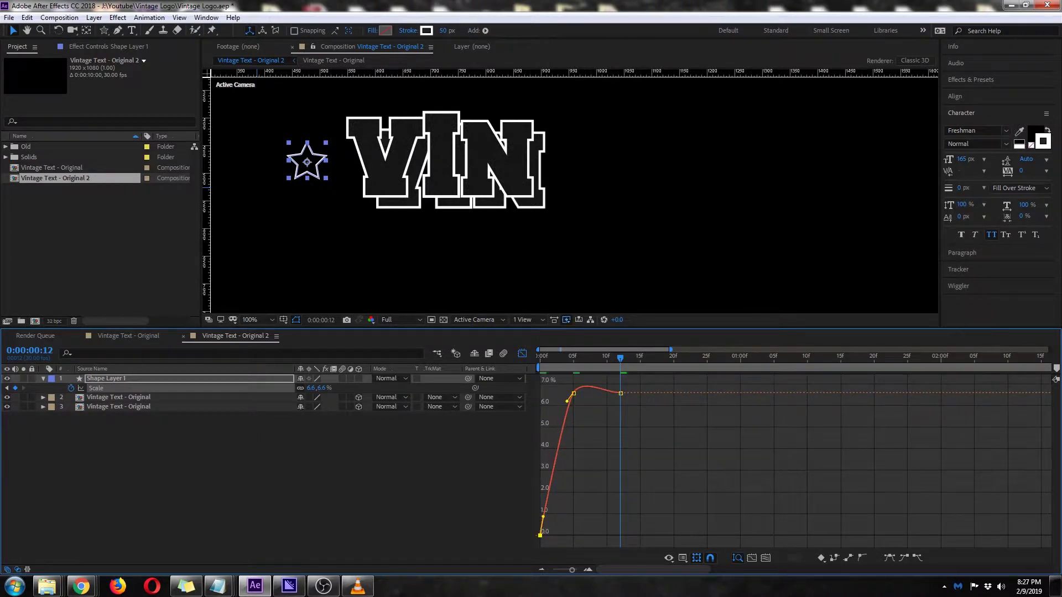
click(573, 393)
drag(584, 385, 581, 373)
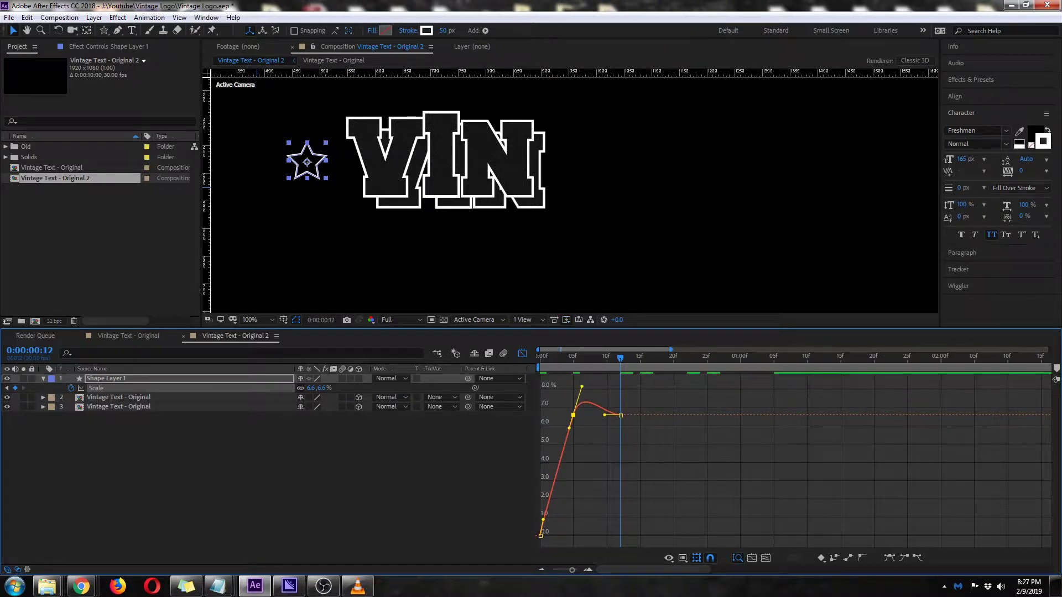
key(space)
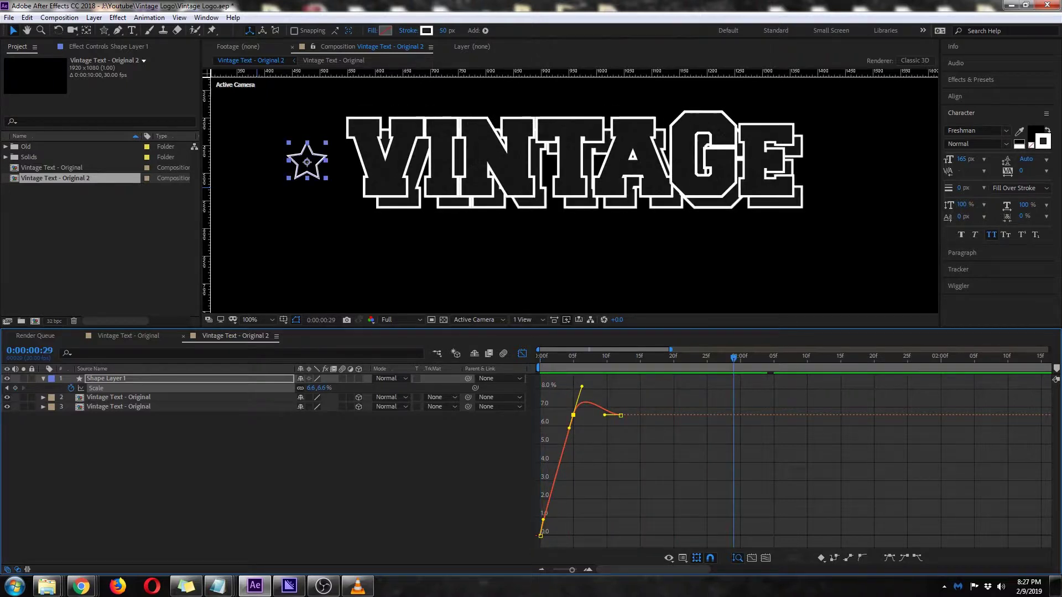
key(space)
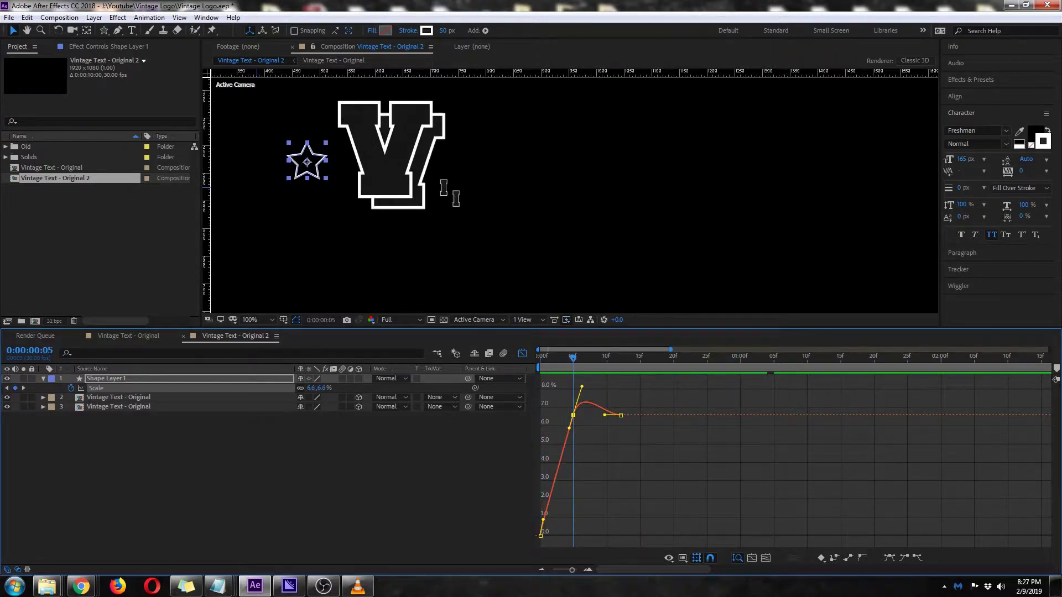
Solo the star layer and play its scale animation from the first frame
drag(257, 188, 463, 194)
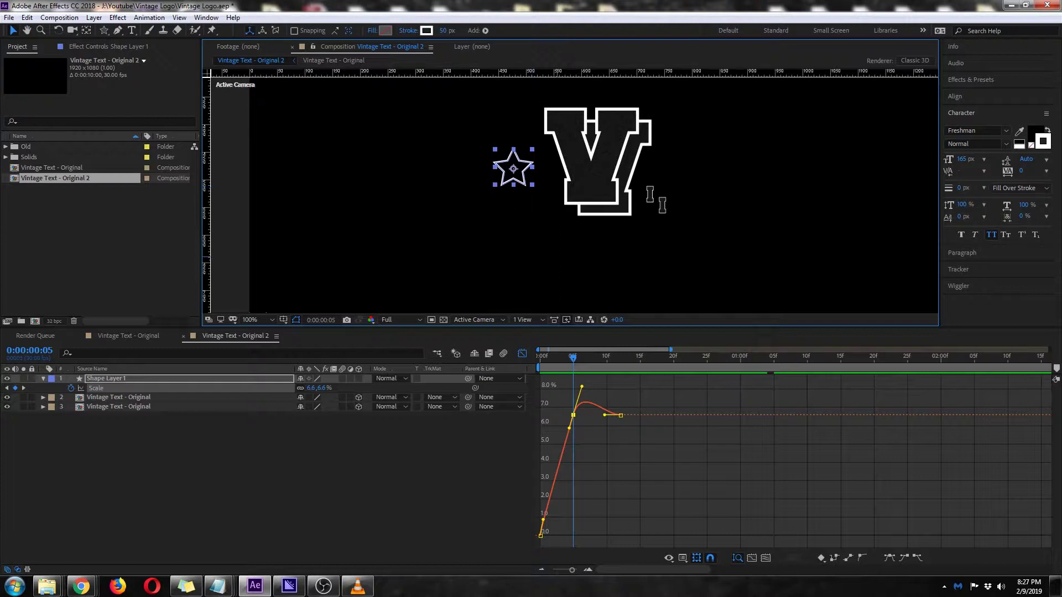
click(23, 379)
click(114, 456)
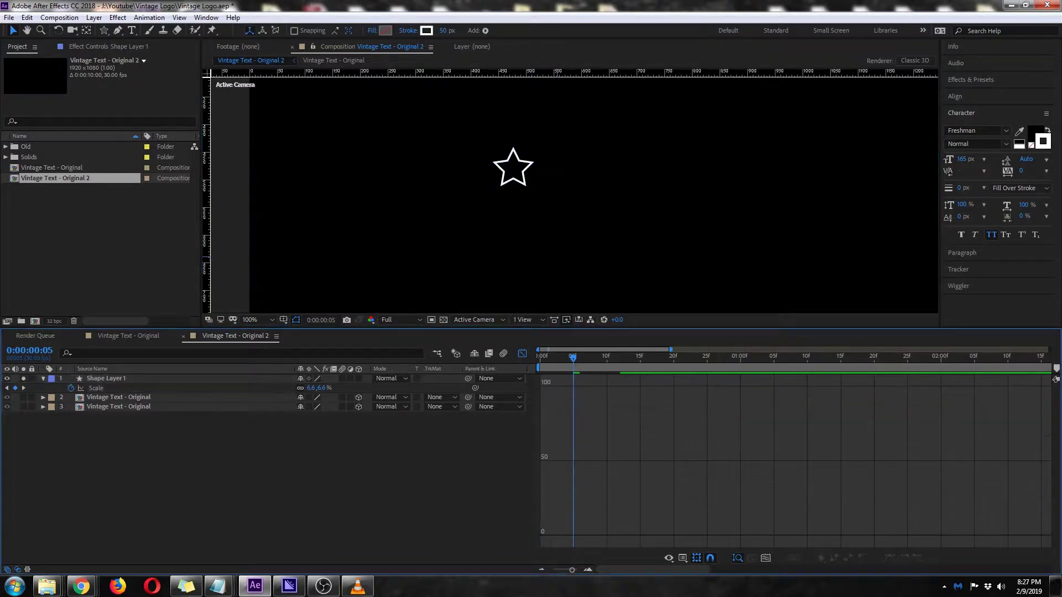
key(Home)
key(space)
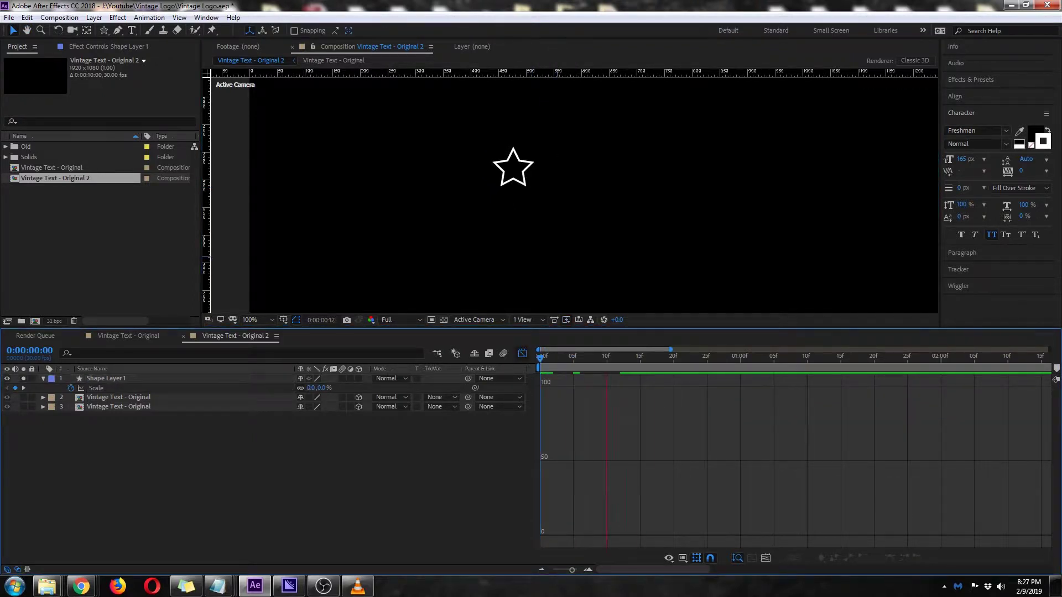
key(space)
Raise the Scale curve's overshoot after the 0:00:00:05 keyframe further, preview the pop, and return to the layer bar view
click(96, 388)
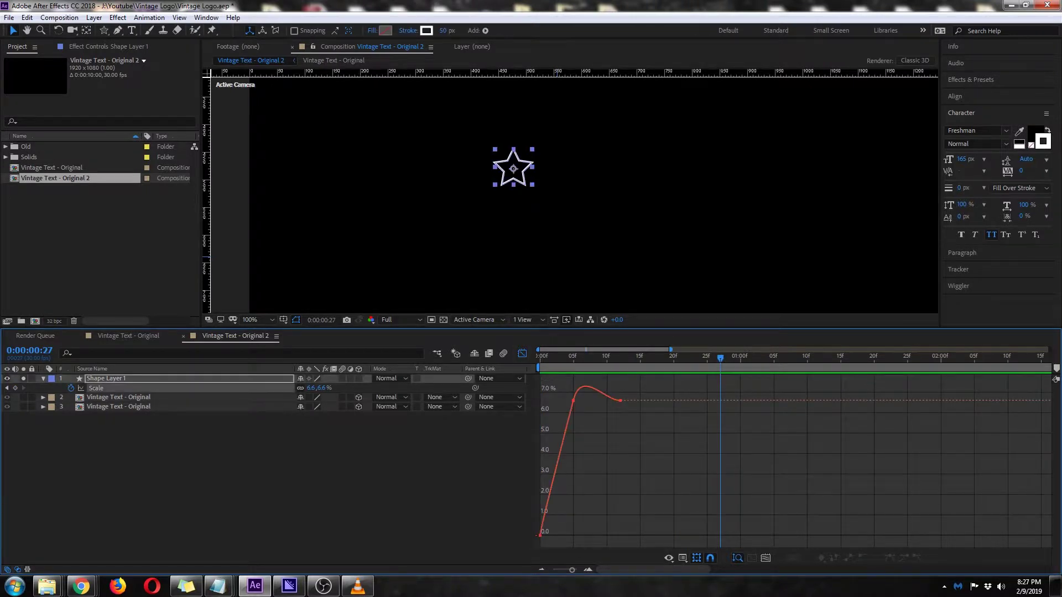
click(574, 399)
drag(582, 386, 586, 373)
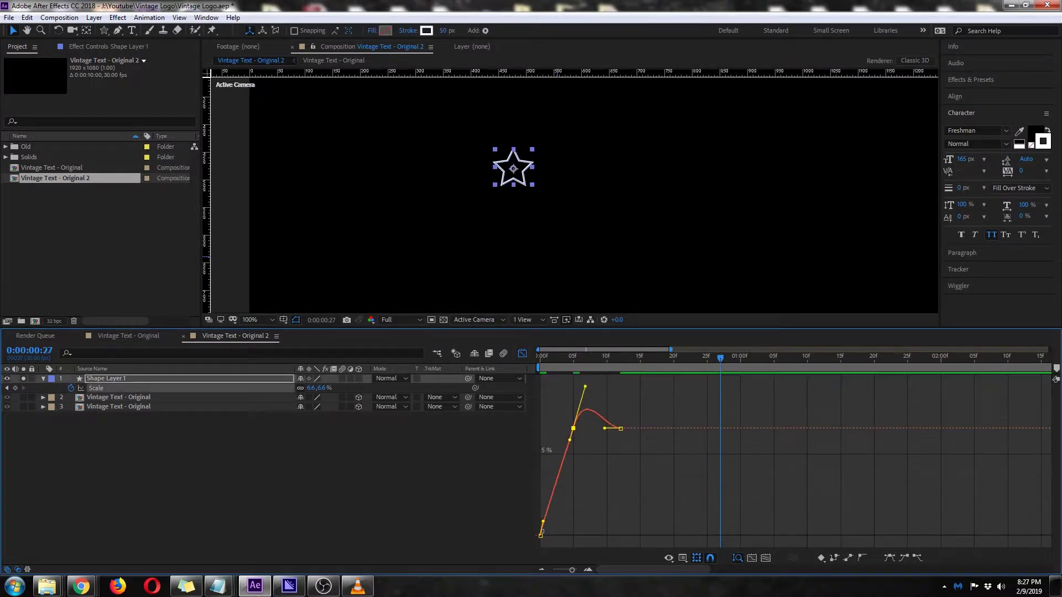
key(space)
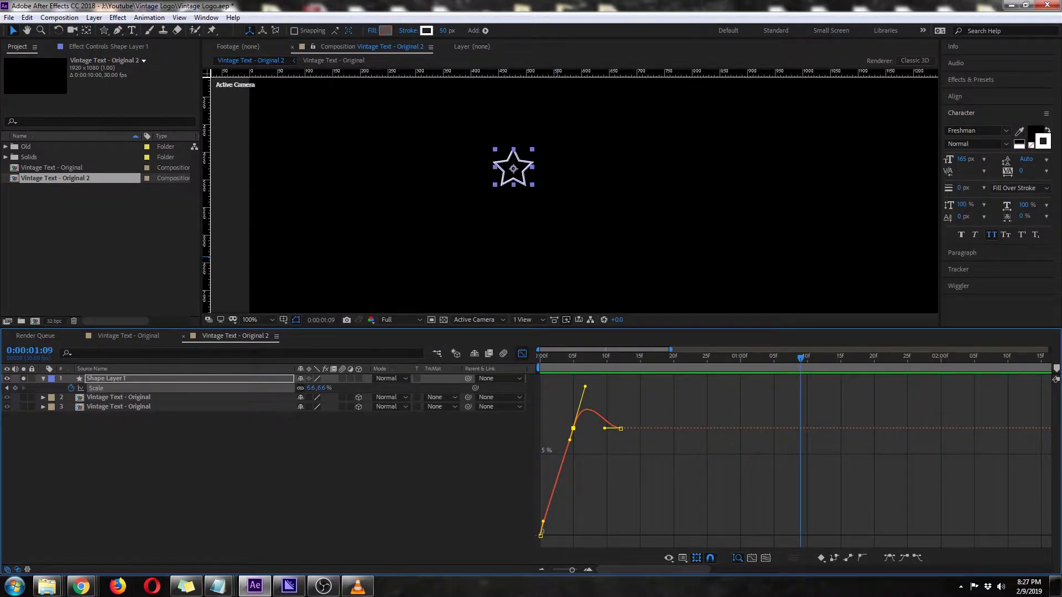
click(522, 353)
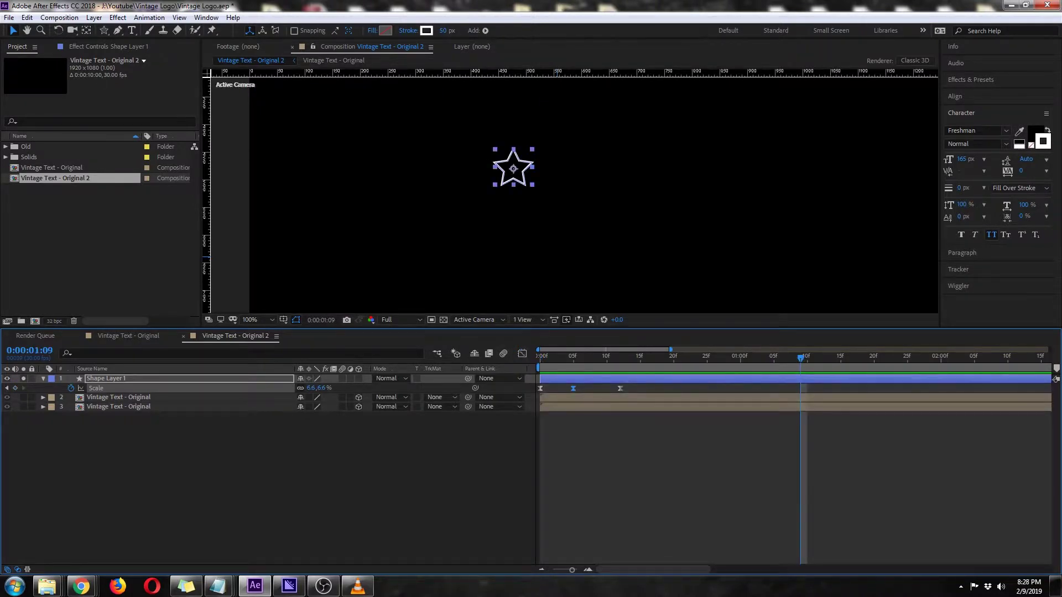
key(space)
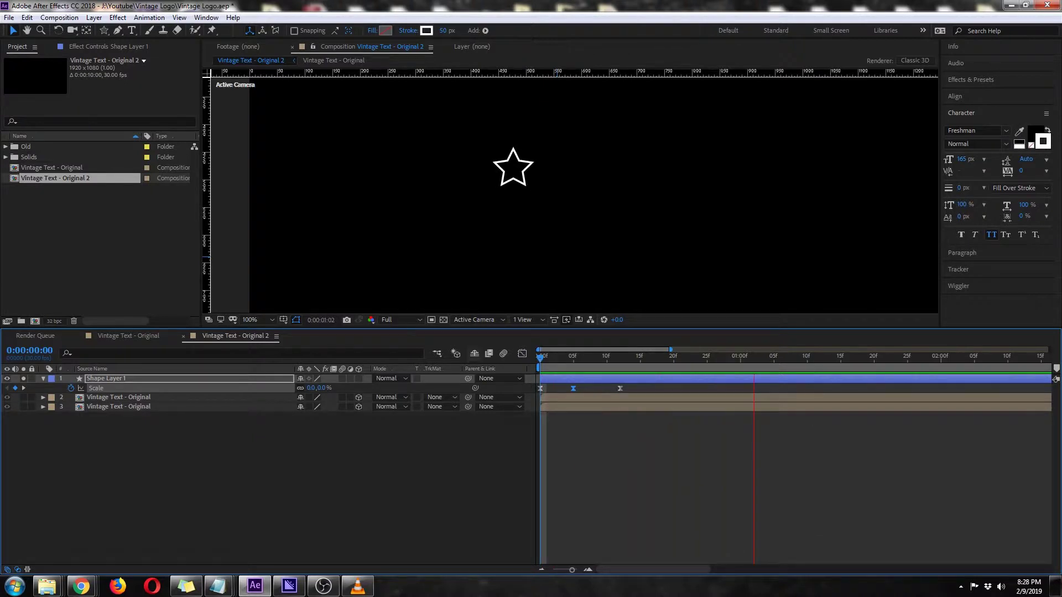
key(space)
Rename the star layer Star Left, collapse its properties and turn off its solo
key(Return)
text(Str)
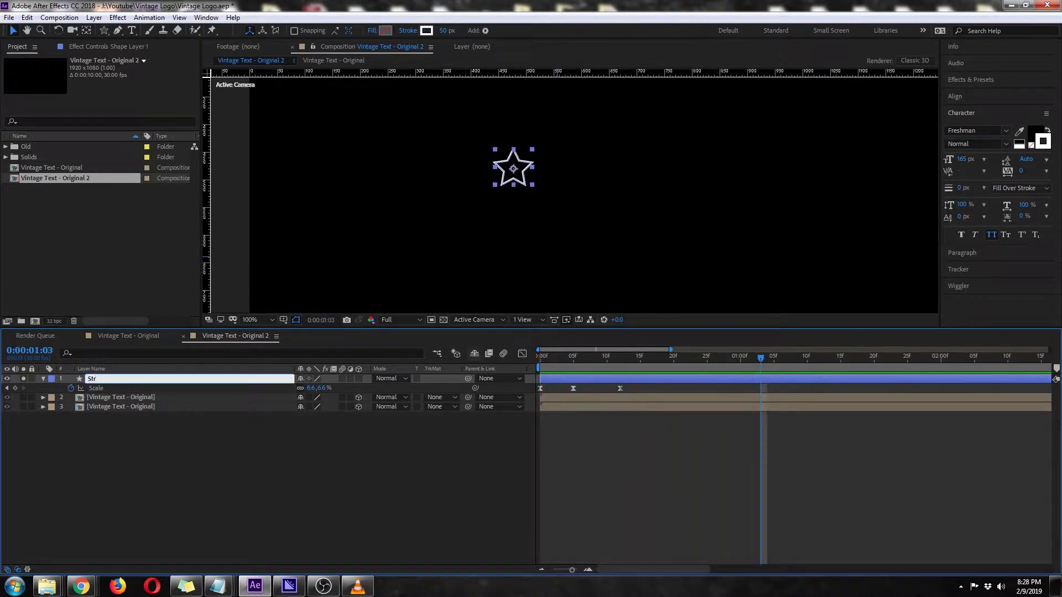
key(BackSpace)
text(ar Left)
key(Return)
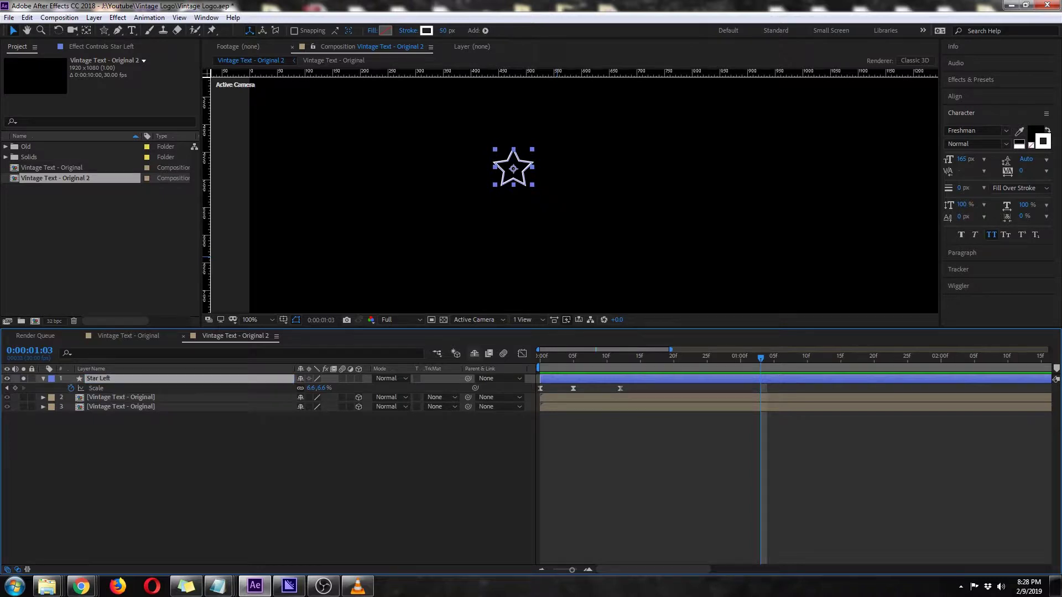
key(s)
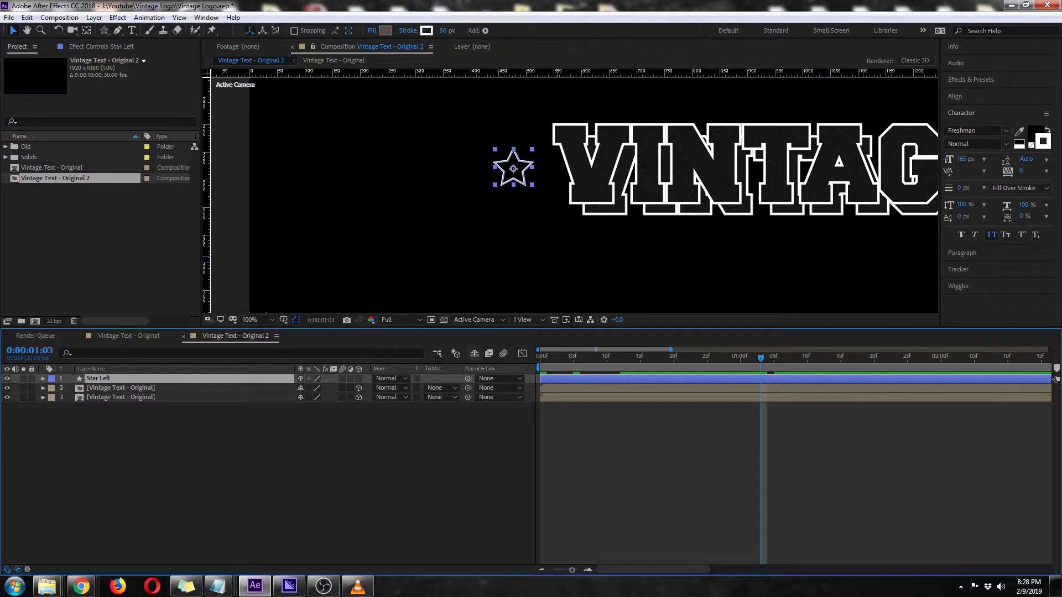
Duplicate the Star Left layer and name the copy Star Right
key(ctrl+d)
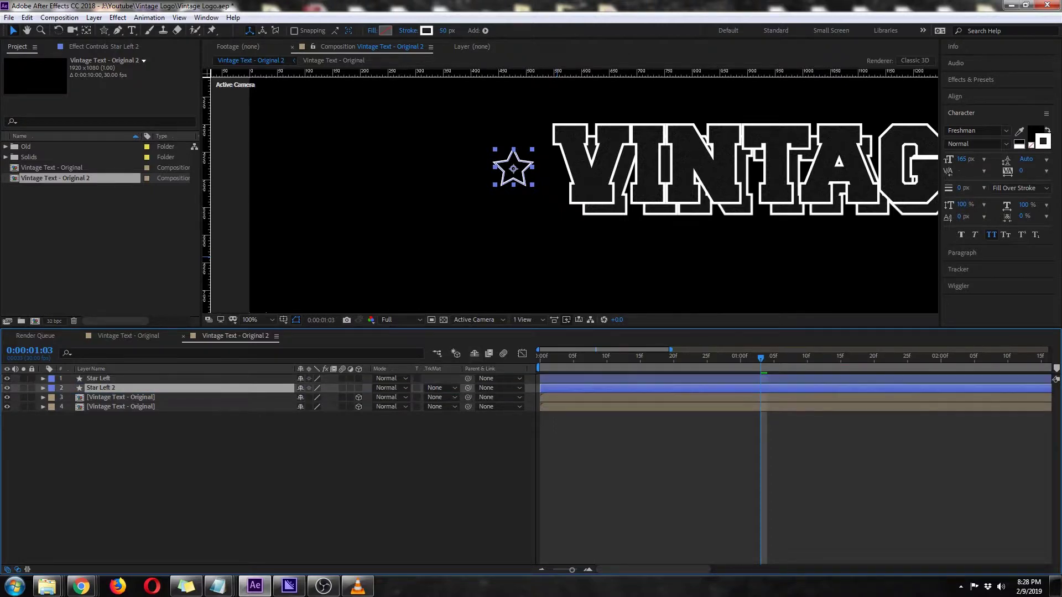
key(Return)
text(Star Right)
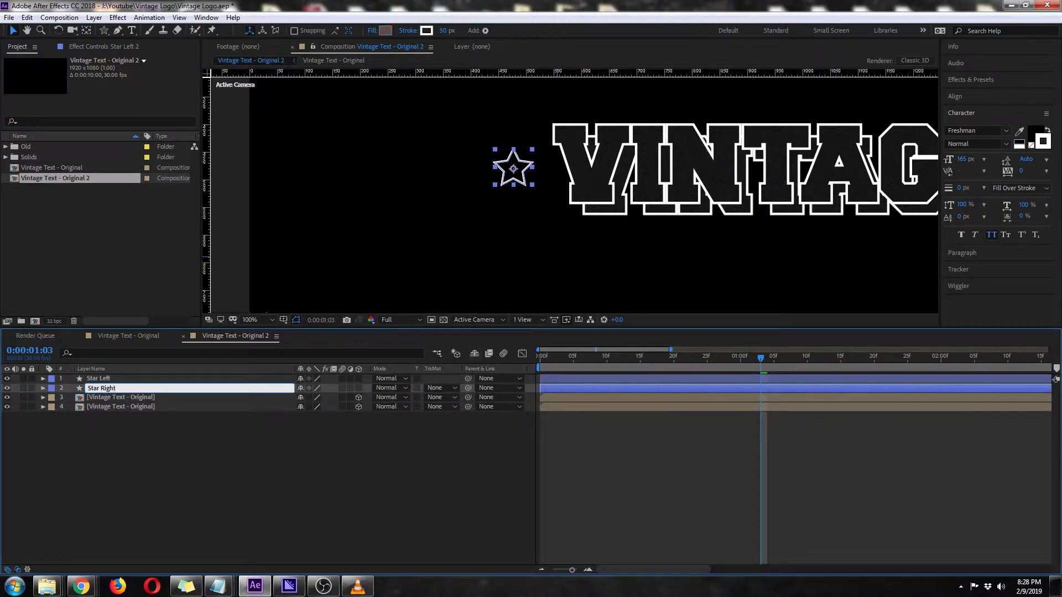
key(Return)
Move the Star Right star horizontally to just beyond the final E of VINTAGE, mirroring the spacing of the left star
scroll(556, 257, down, 1)
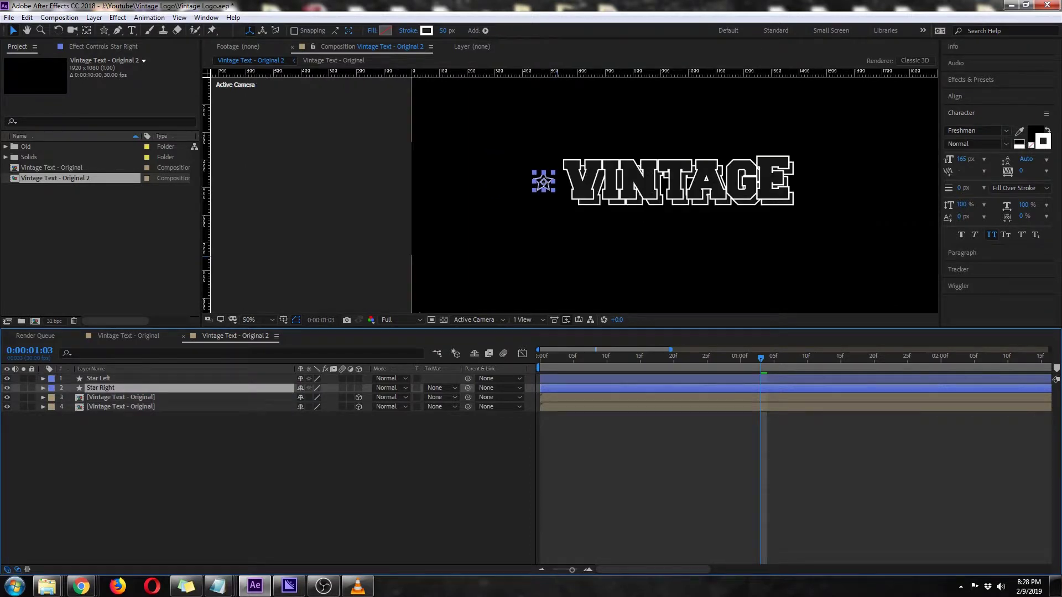
drag(557, 256, 422, 262)
scroll(457, 262, up, 1)
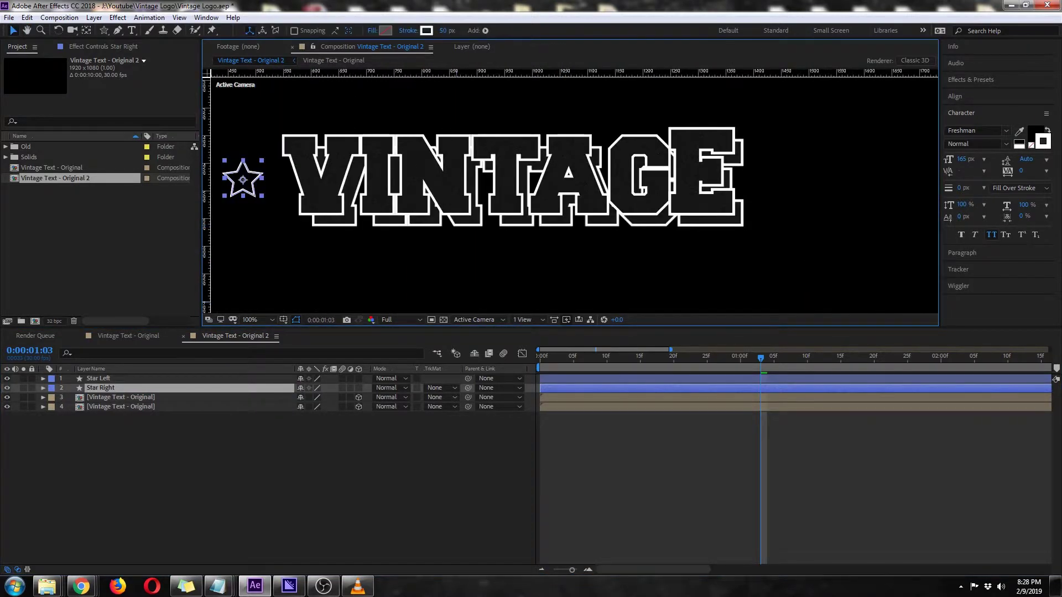
key(space)
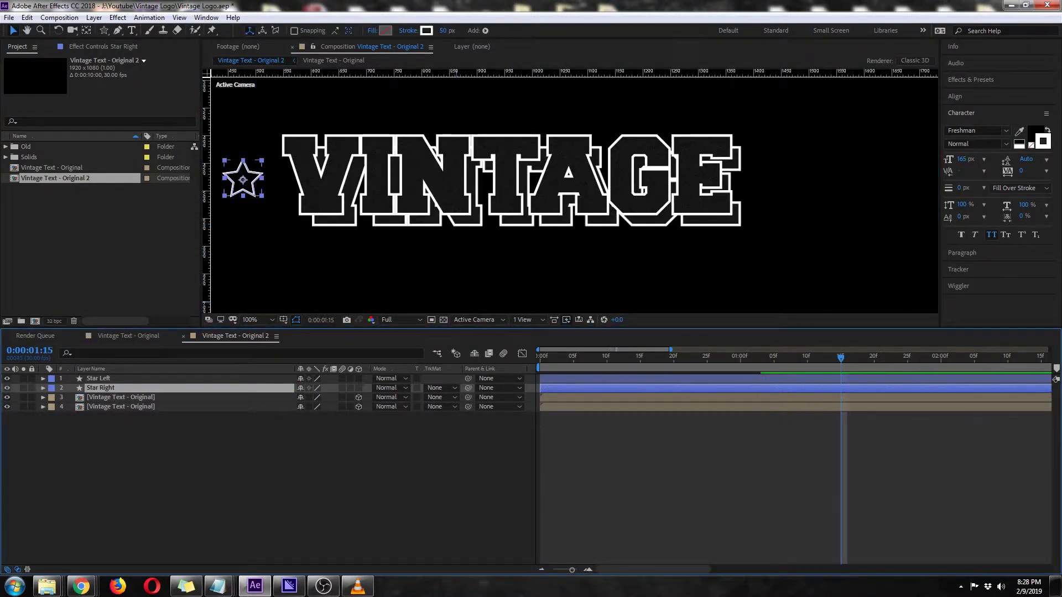
click(243, 178)
drag(243, 178, 780, 178)
key(Right)
key(Right)
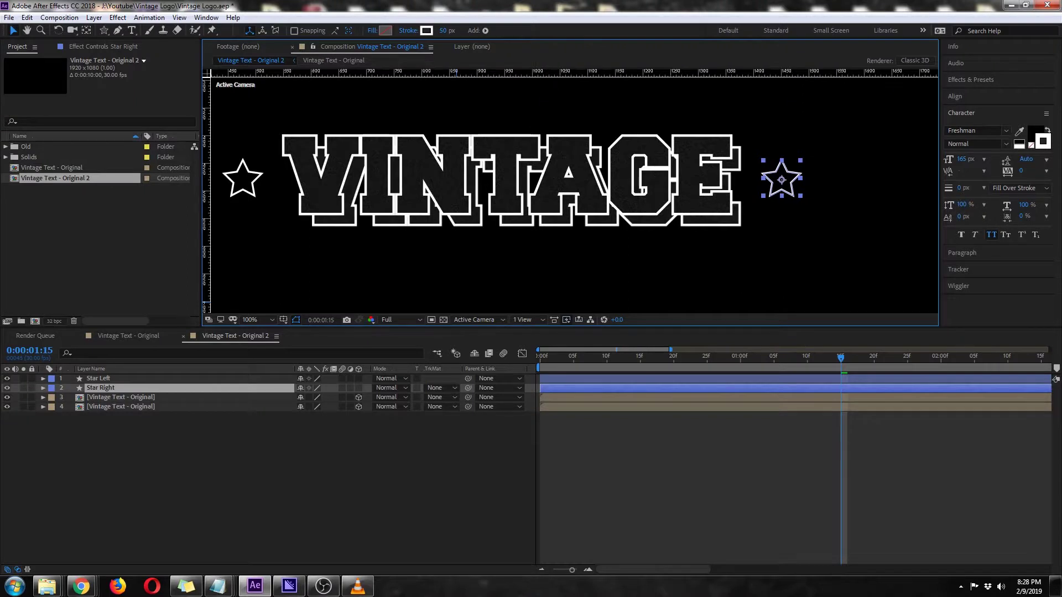
Preview the logo animation with both stars beside the VINTAGE text
key(Return)
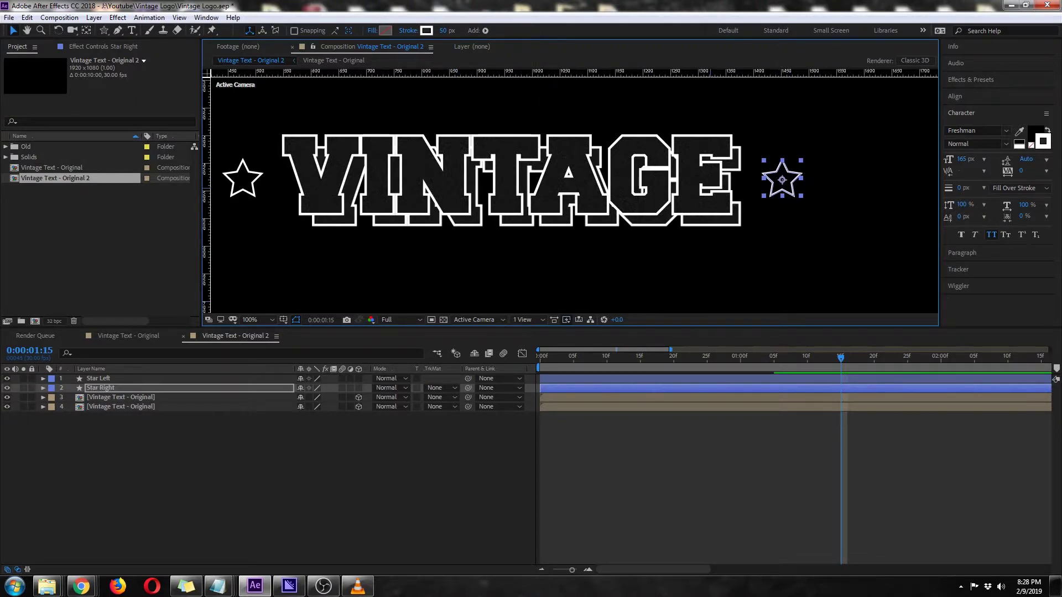
key(Home)
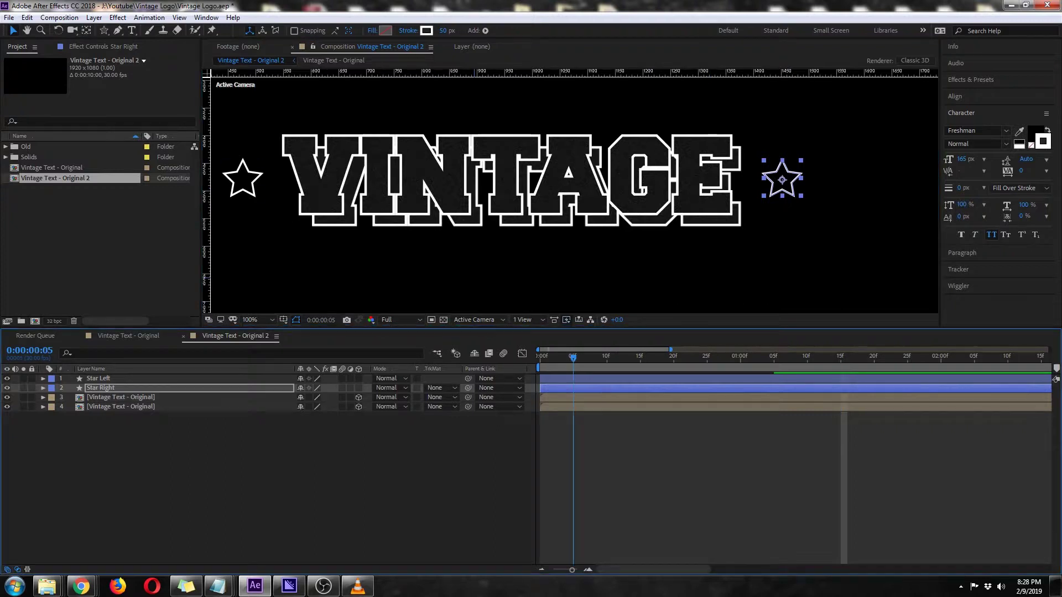
key(space)
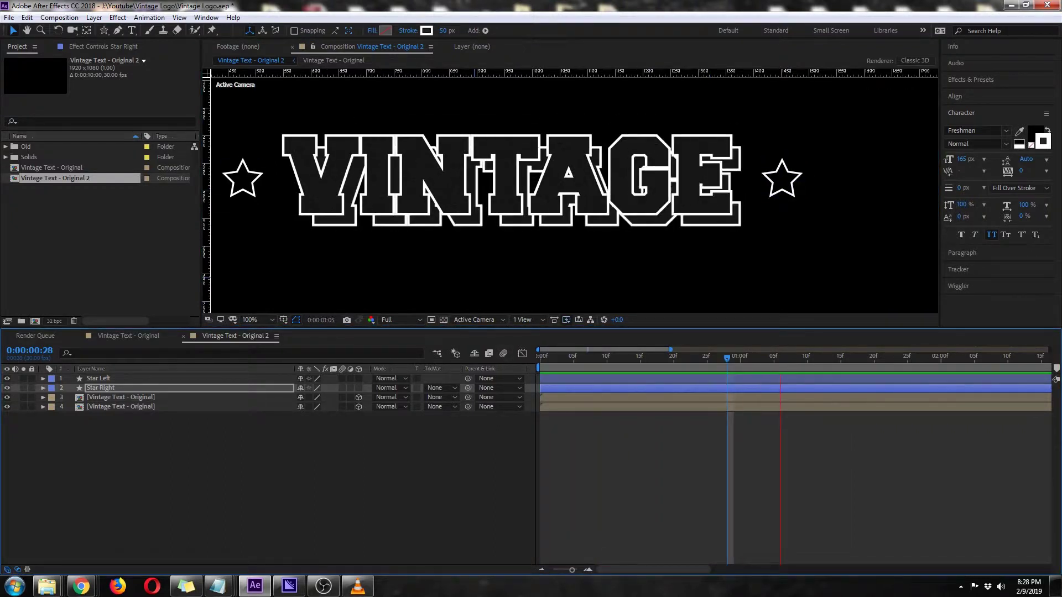
key(space)
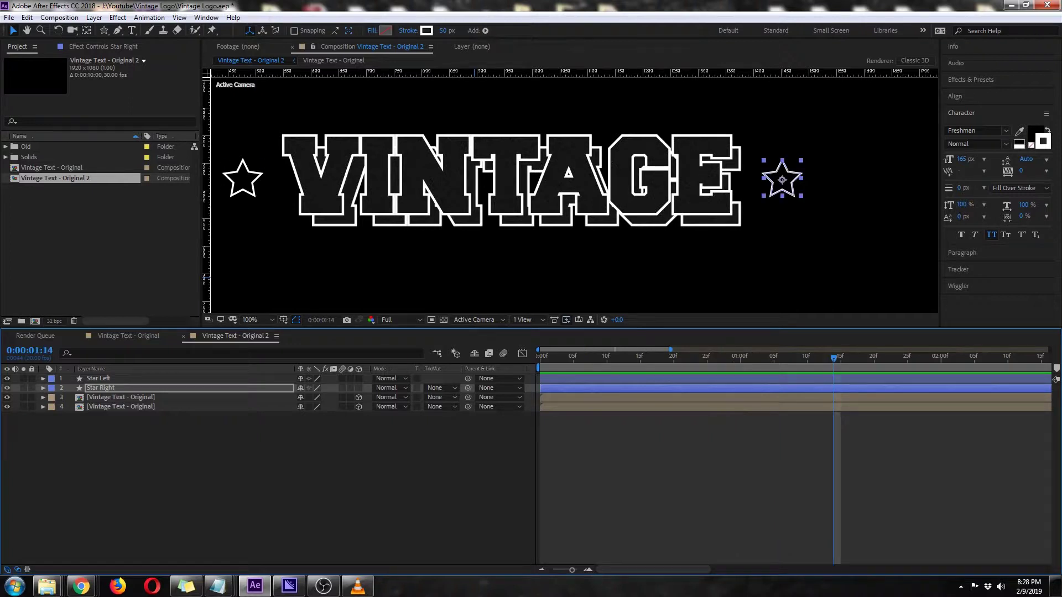
Fit the composition in view with nothing selected, show the grid and turn on Snap to Grid
scroll(474, 278, down, 1)
drag(474, 278, 482, 250)
click(468, 472)
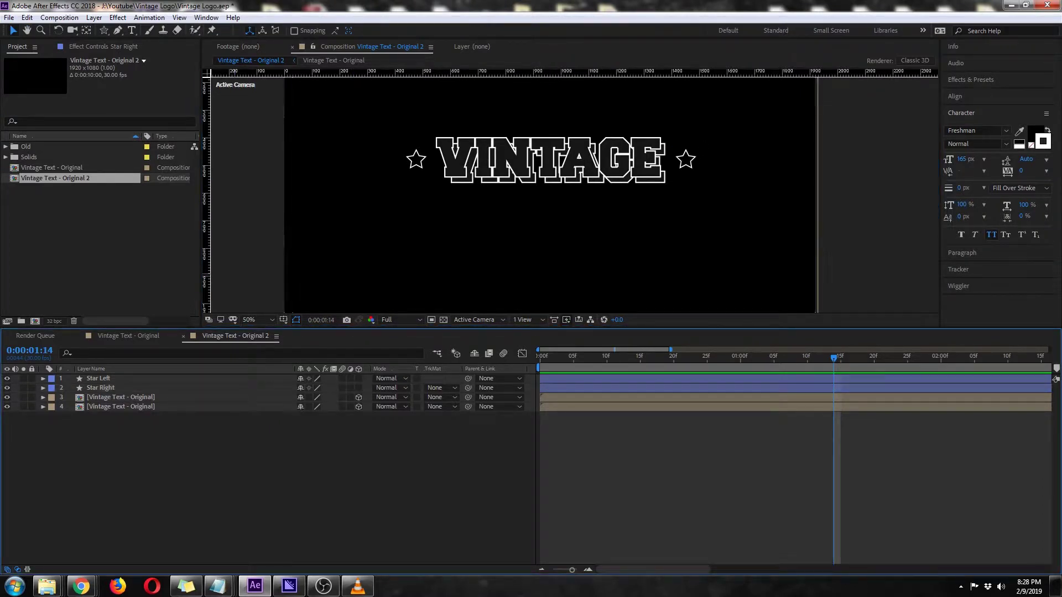
click(296, 319)
click(303, 362)
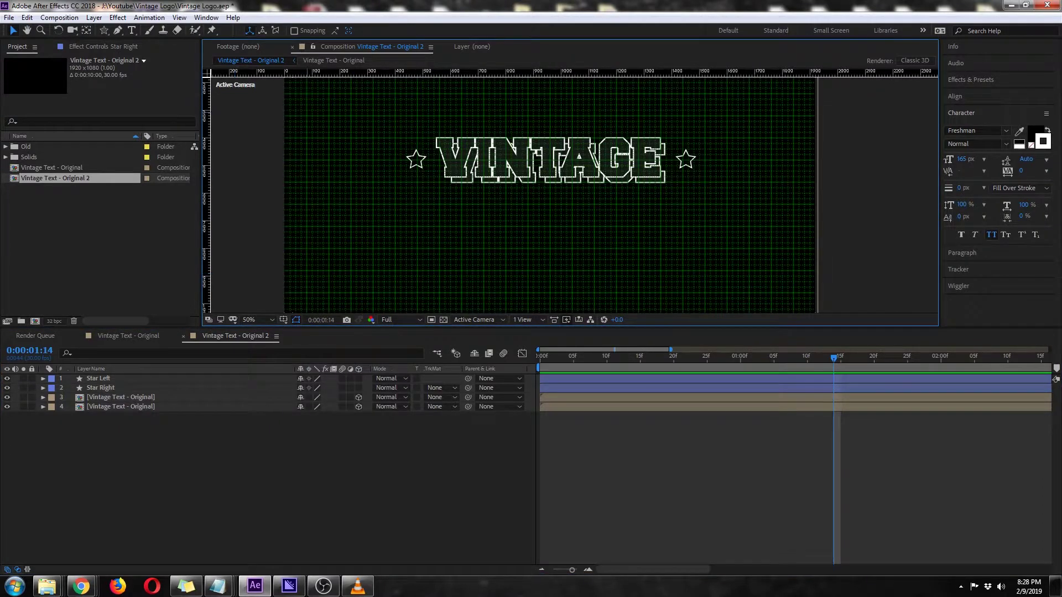
click(180, 17)
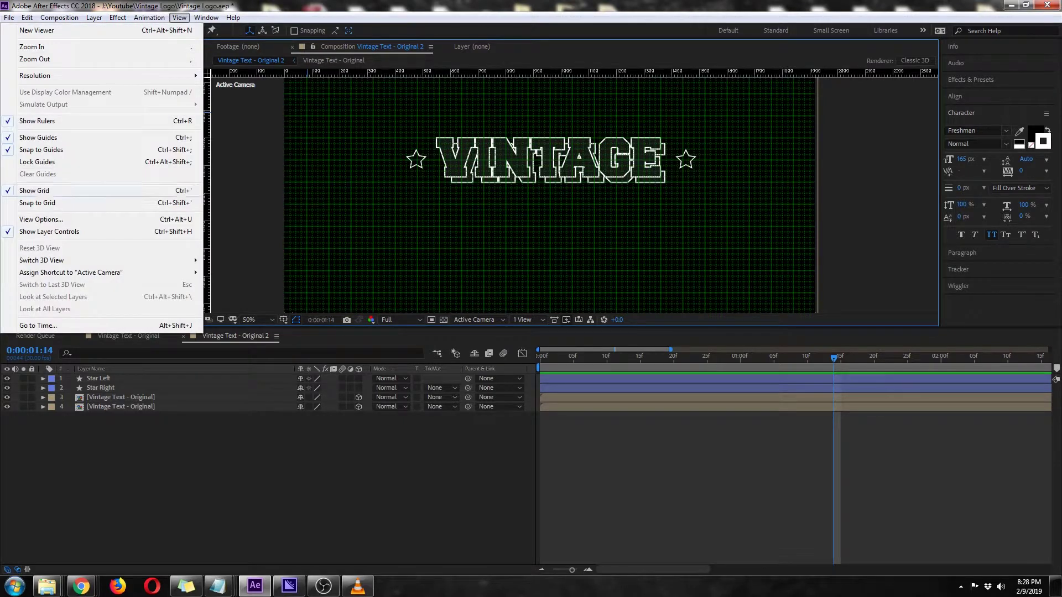
click(37, 202)
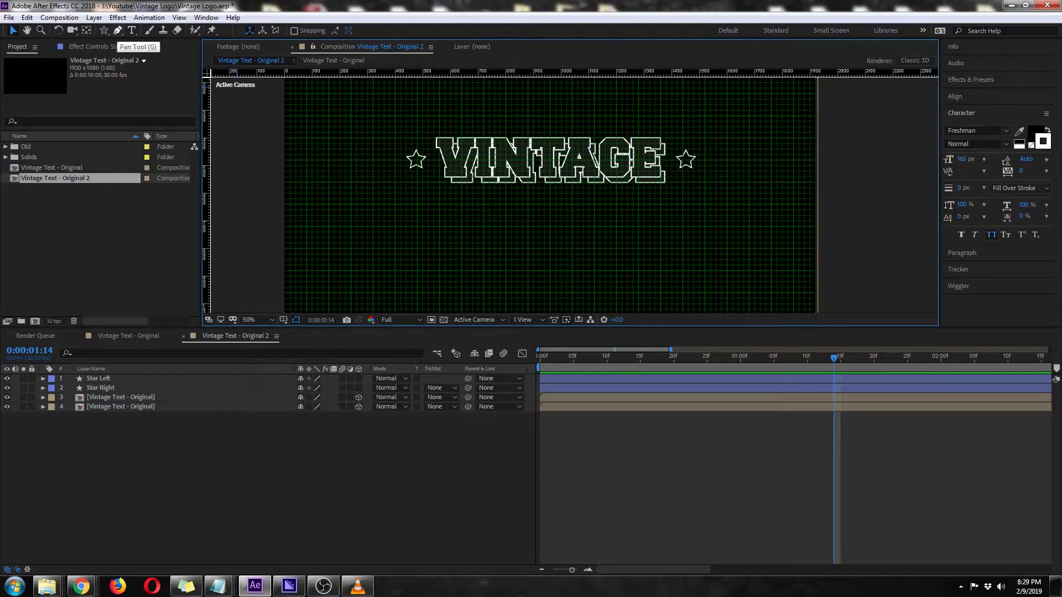
Activate the Pen tool and show the Title/Action Safe guides over the composition
click(118, 31)
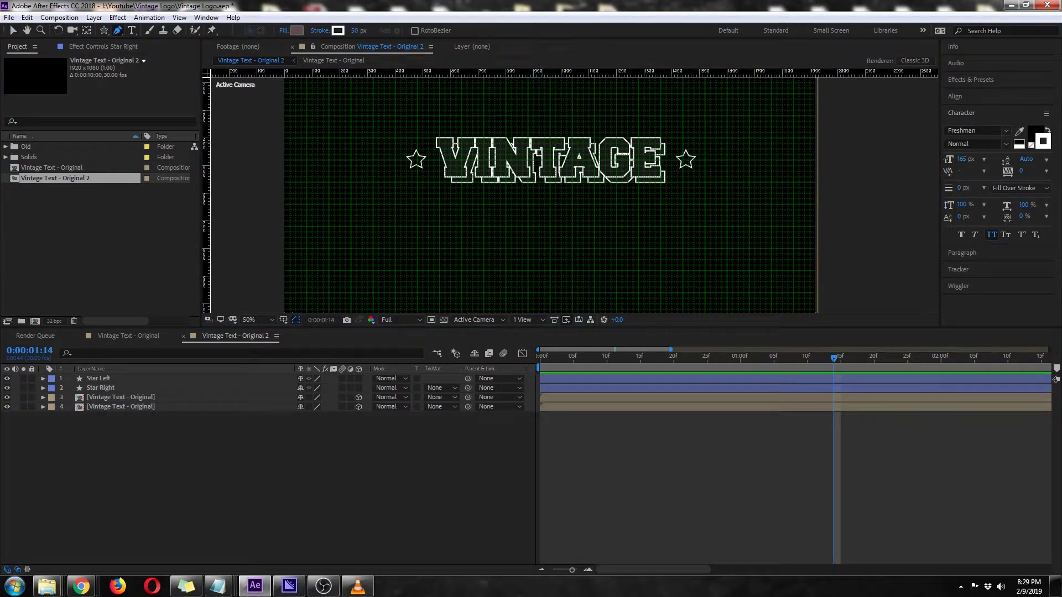
scroll(555, 188, up, 1)
drag(671, 144, 617, 232)
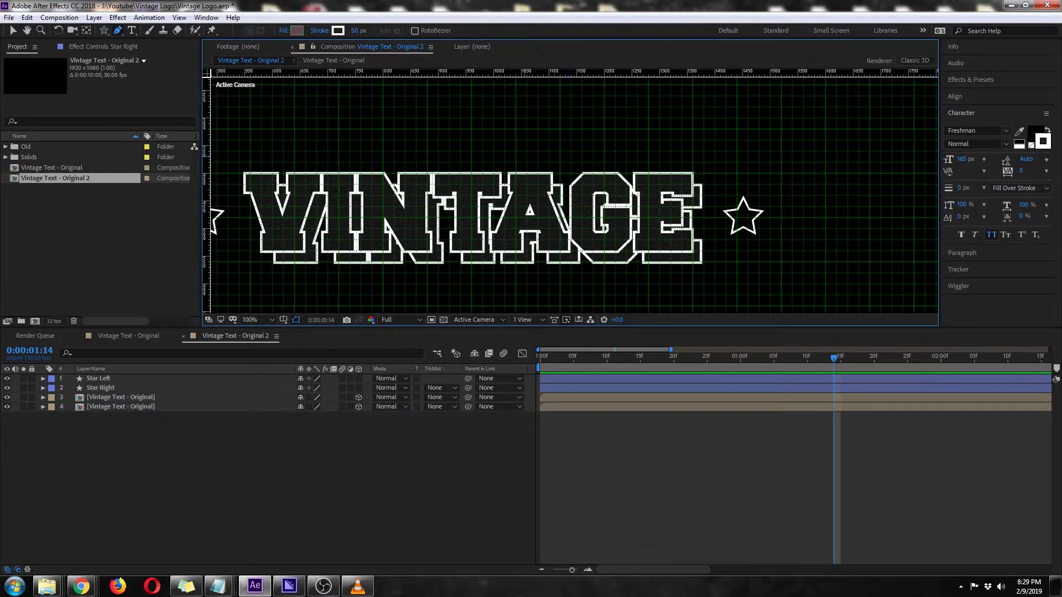
click(284, 320)
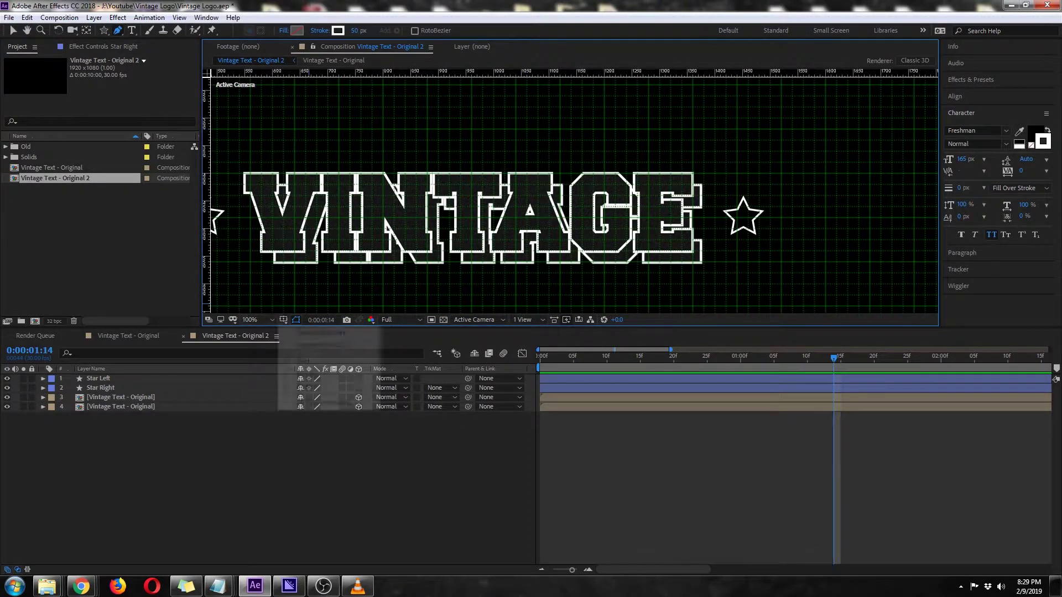
click(321, 333)
scroll(544, 235, down, 1)
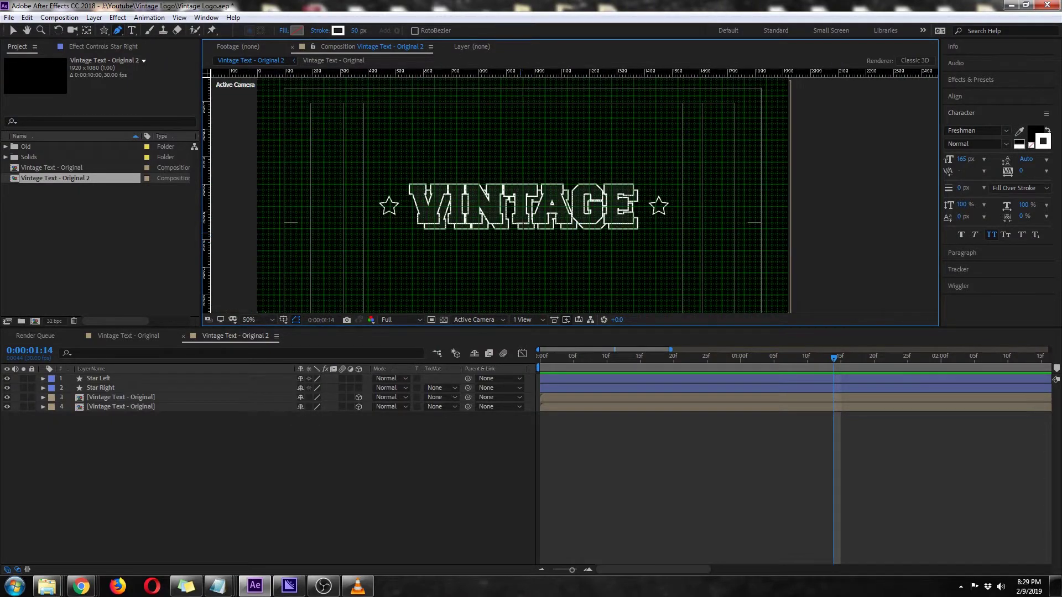
scroll(521, 234, up, 1)
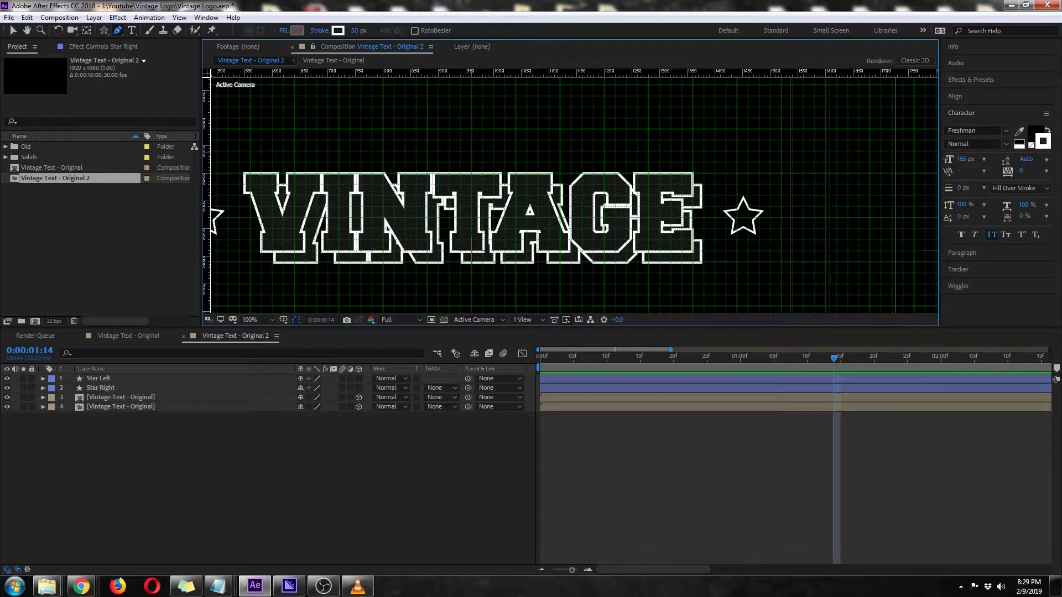
Draw a horizontal path above VINTAGE from the composition's centre to beyond the right star, with a curved end point, and set its stroke to 9 px
click(471, 151)
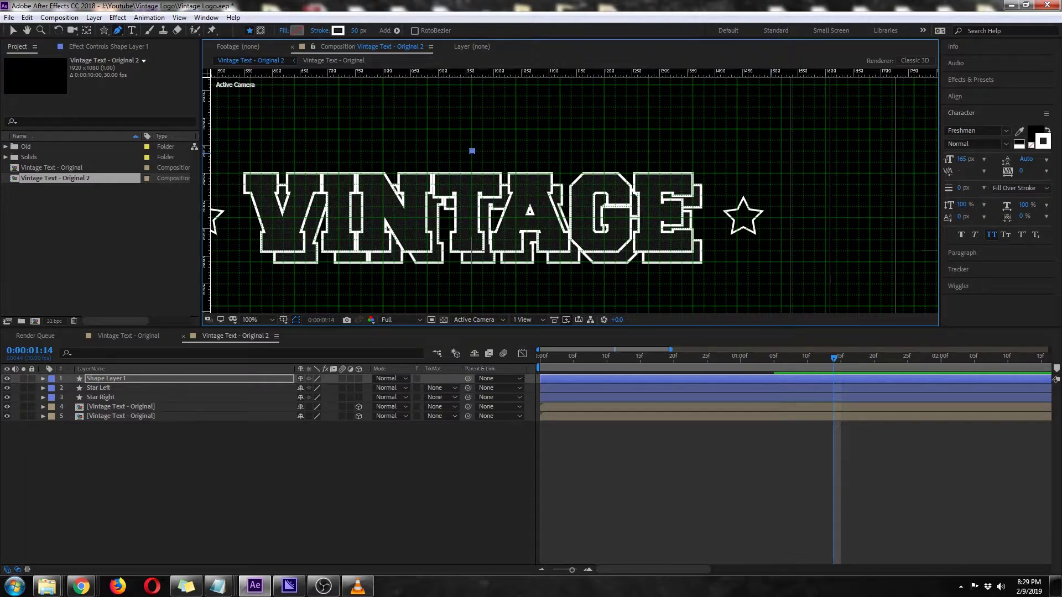
drag(769, 150, 791, 151)
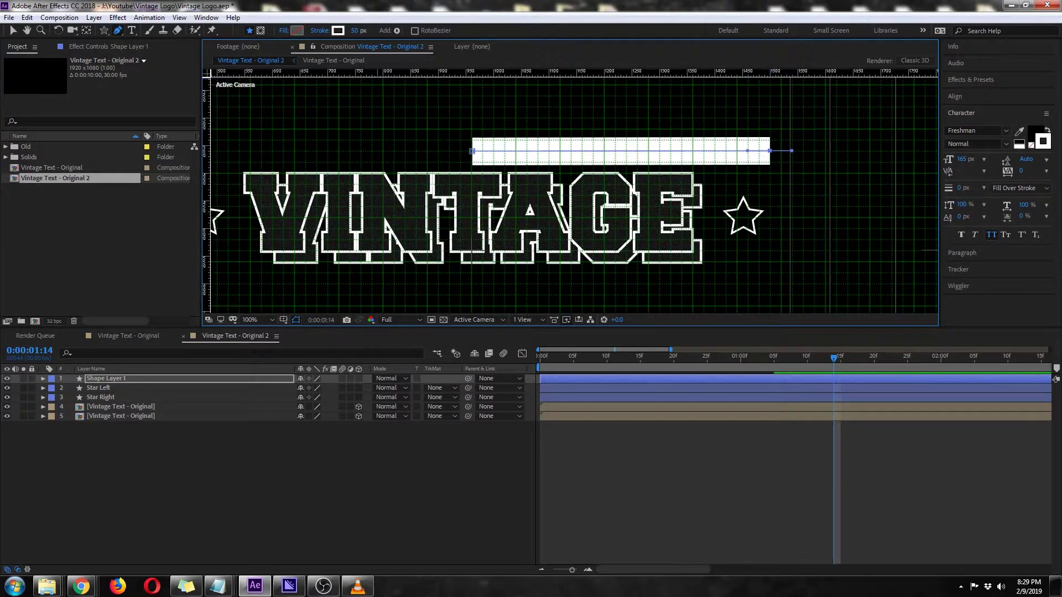
click(355, 30)
text(9)
key(Return)
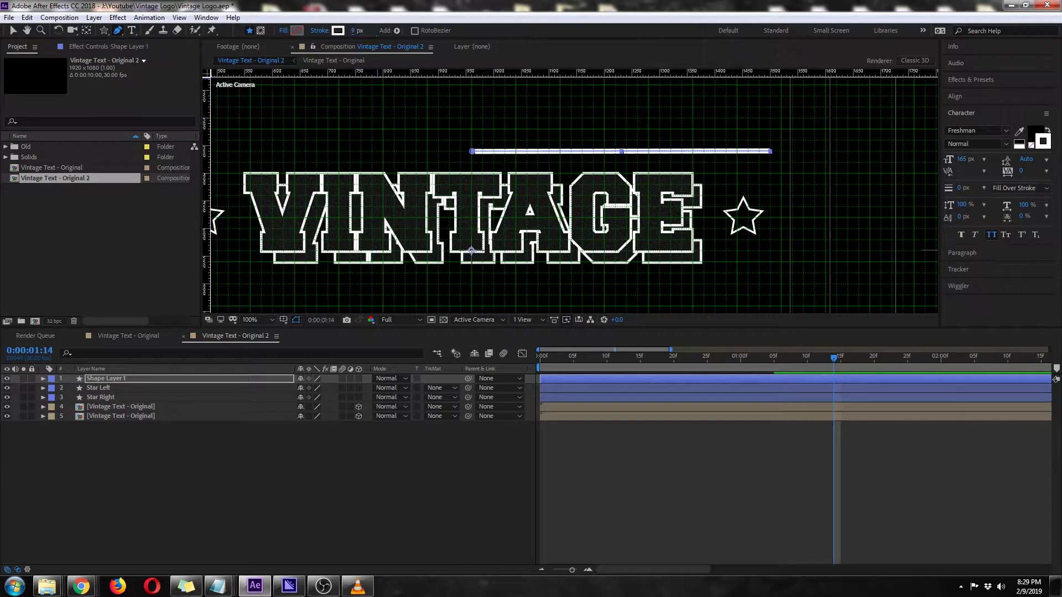
Extend the border path around a rounded upper corner, down past the right star and around a rounded lower corner below the text
click(791, 151)
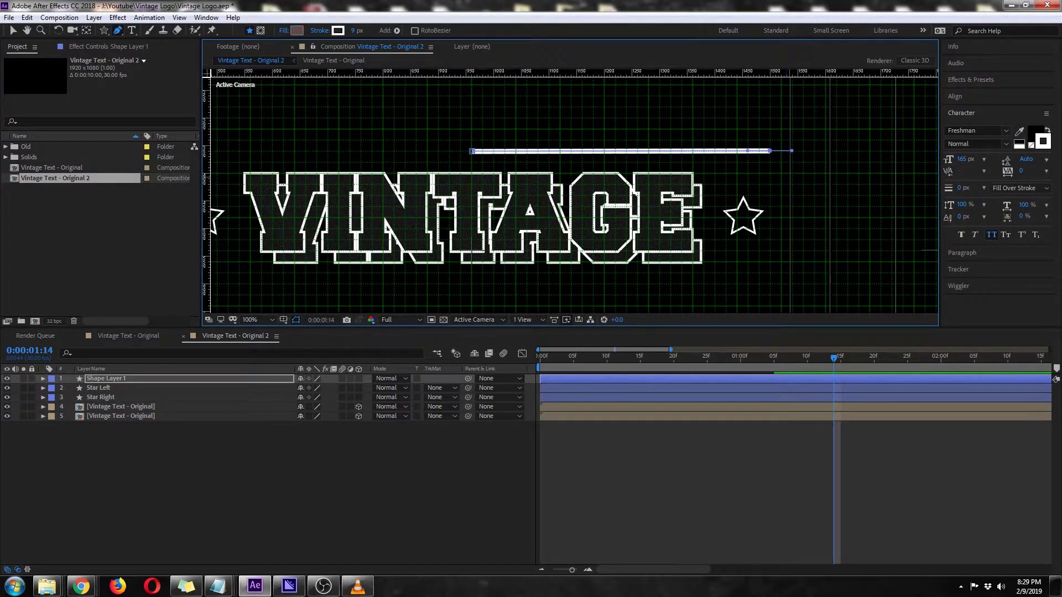
click(792, 172)
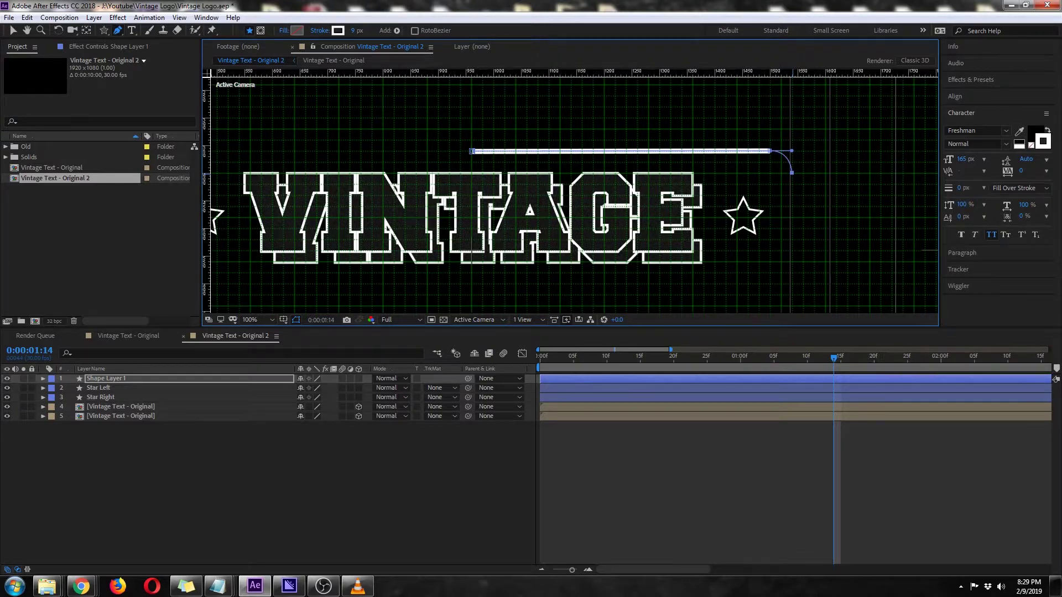
drag(791, 221, 785, 142)
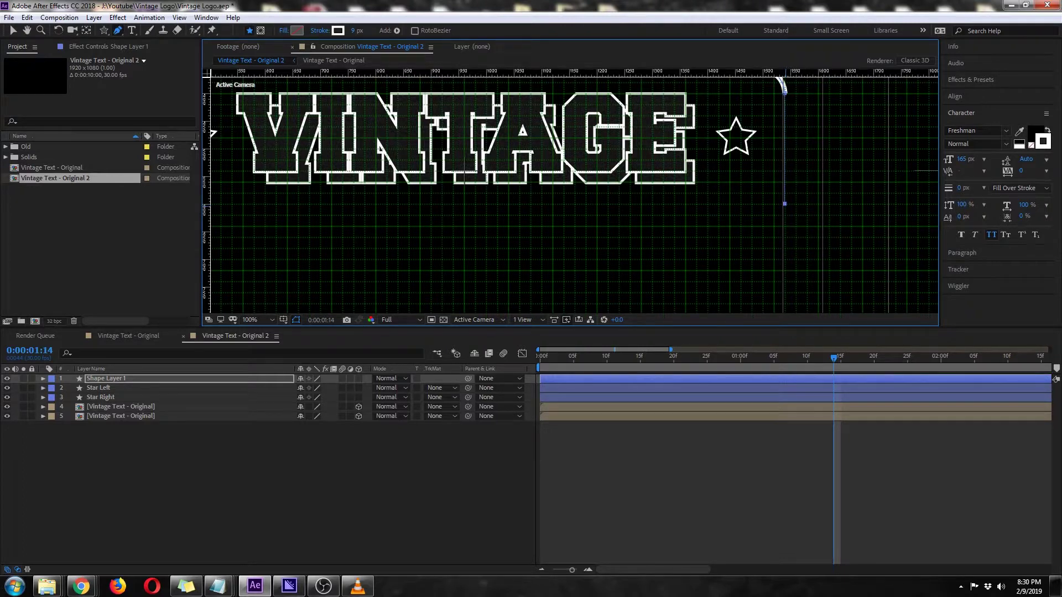
drag(785, 204, 962, 241)
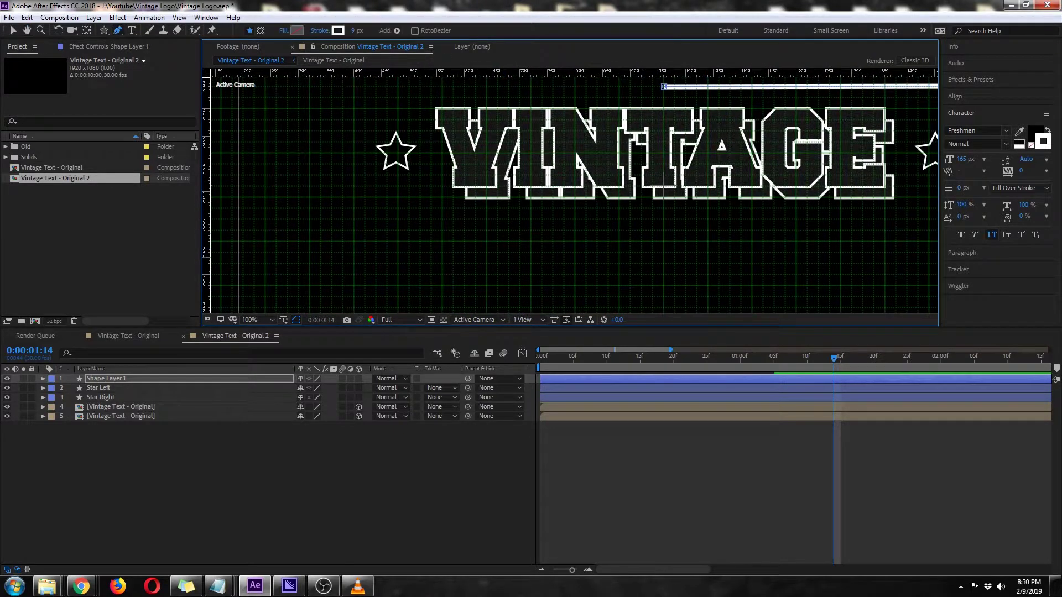
Try to continue the border beneath VINTAGE and around the left star with rounded corners on that side
drag(641, 238, 664, 236)
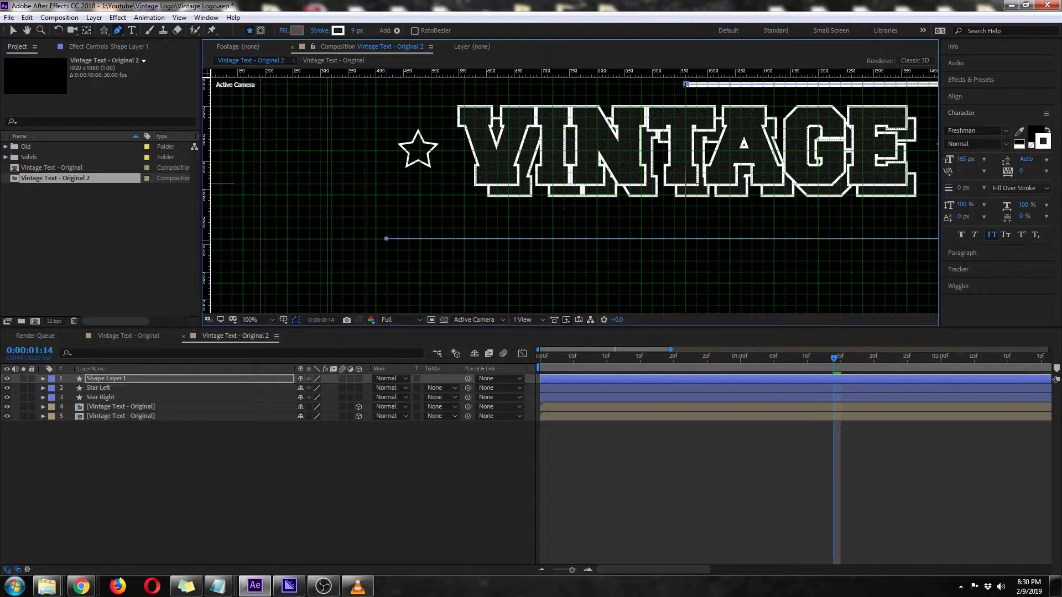
drag(386, 239, 364, 238)
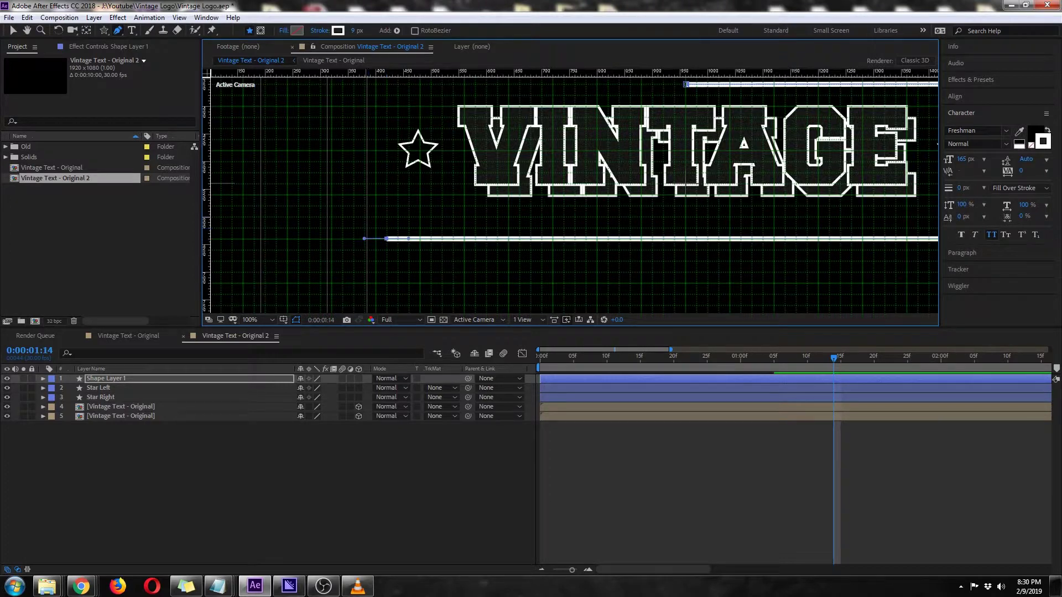
click(364, 217)
drag(410, 206, 414, 270)
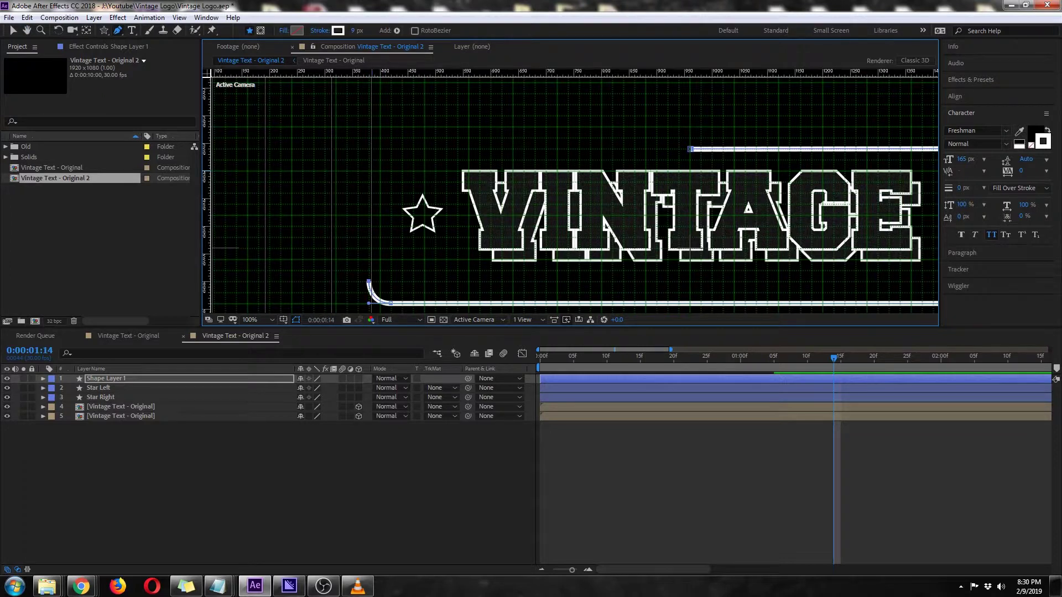
drag(368, 171, 368, 148)
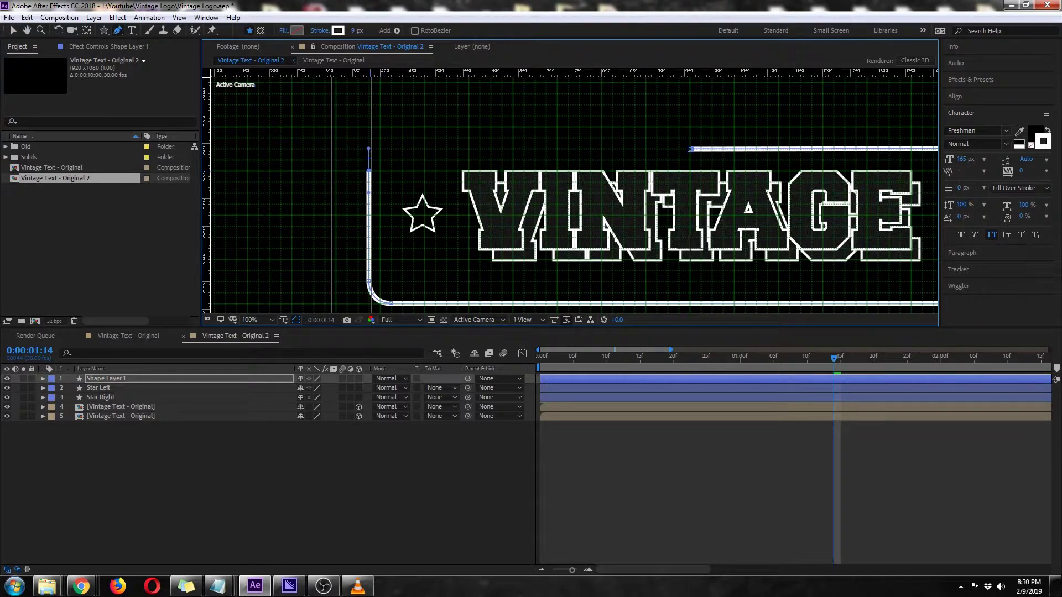
click(391, 148)
Undo the border segments drawn beneath the text and around the left star
key(ctrl+z)
key(ctrl+z)
key(ctrl+z)
key(ctrl+z)
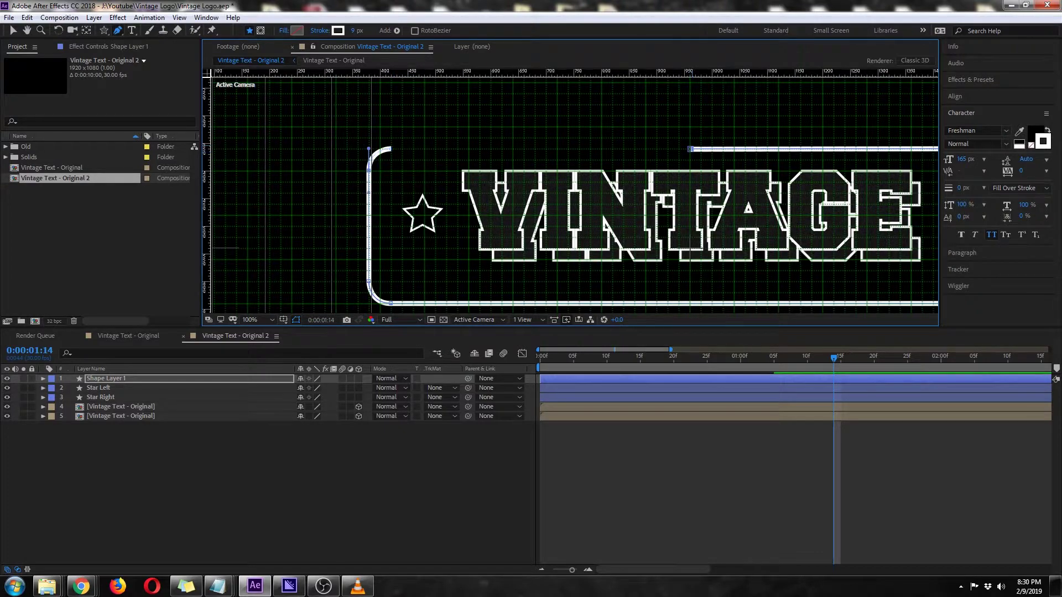
key(ctrl+z)
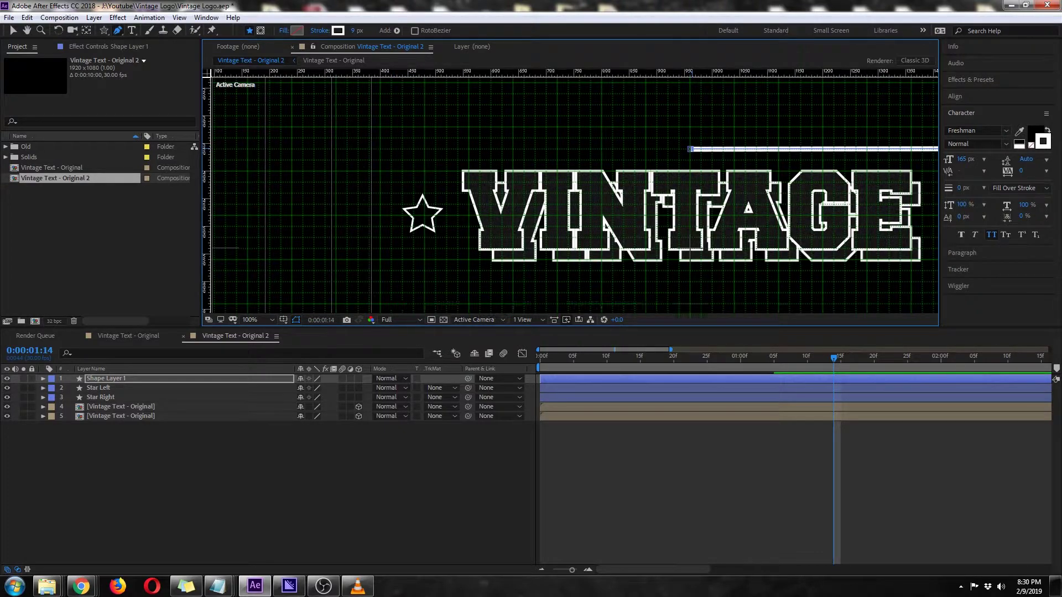
End the border's lower edge at the composition's vertical centre line, level its upper starting point with the top edge, and deselect the path
drag(692, 221, 446, 183)
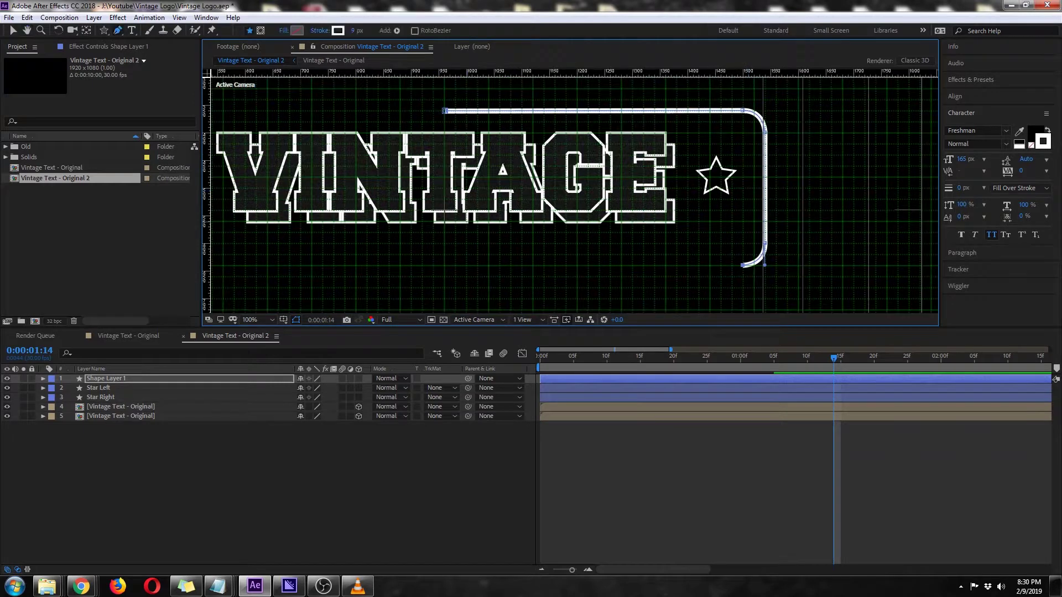
click(443, 265)
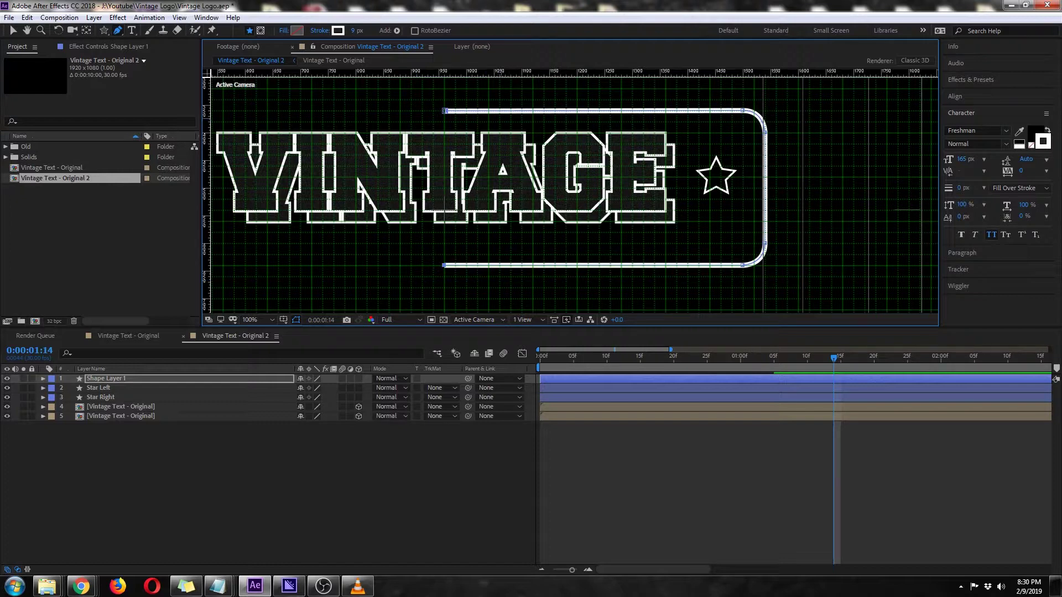
key(v)
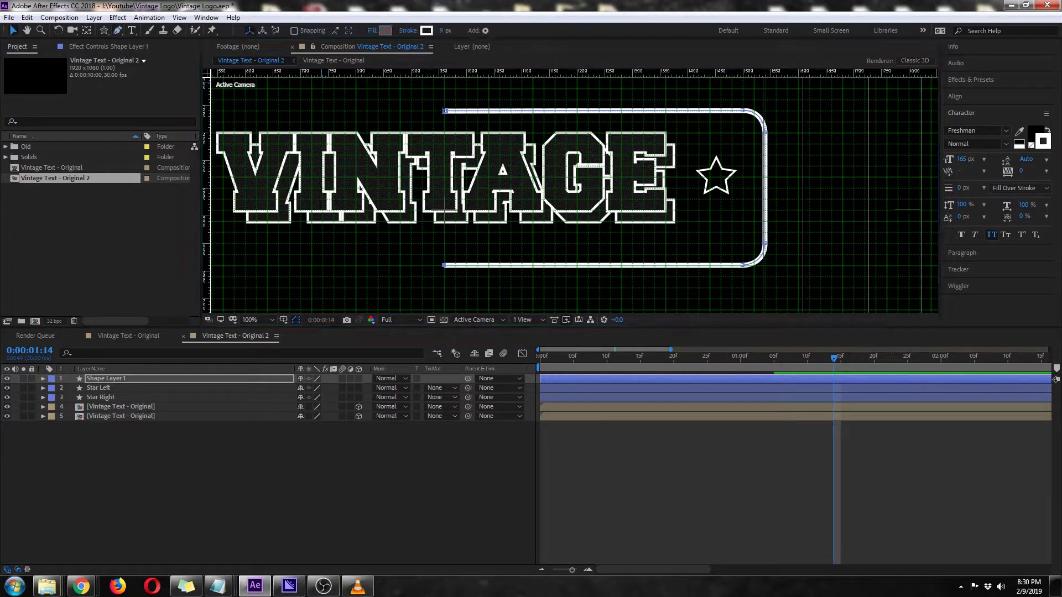
mouse_move(444, 111)
mouse_down()
mouse_move(444, 98)
mouse_move(444, 110)
mouse_up()
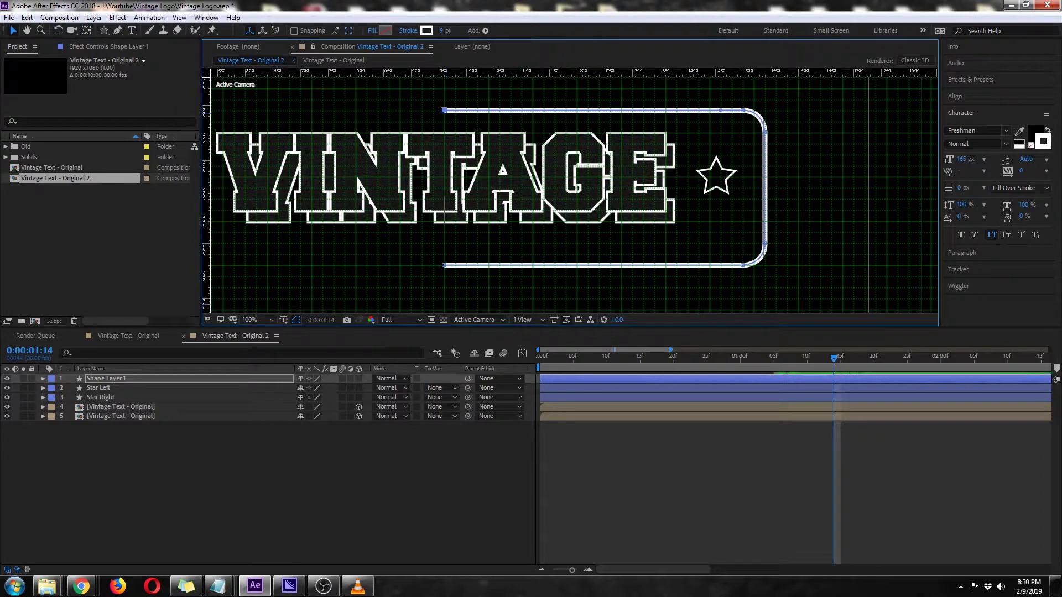
click(316, 471)
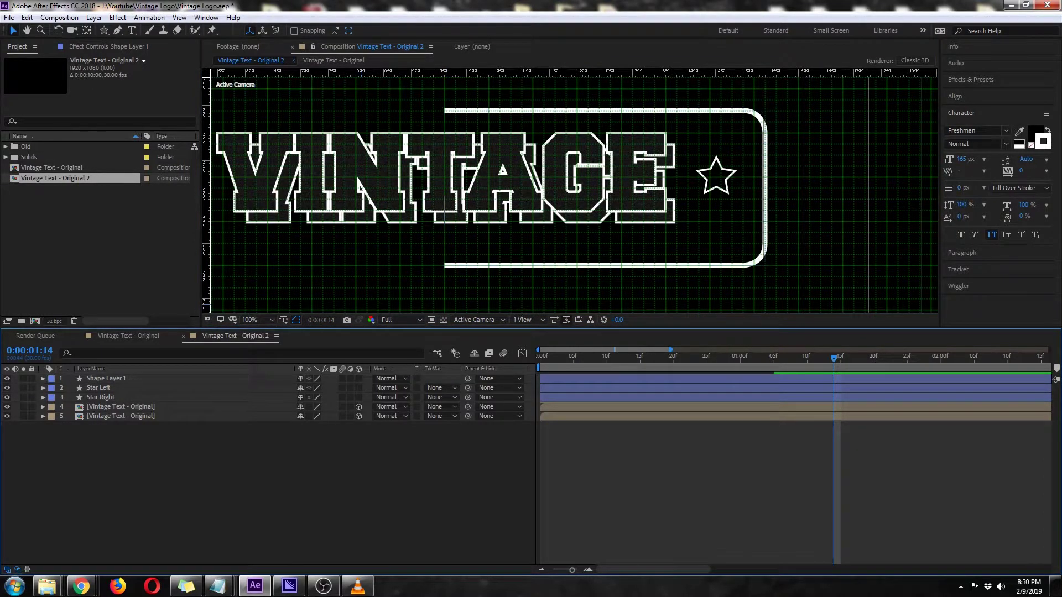
Expand the new border shape layer and rename it Border Right
click(43, 379)
click(106, 379)
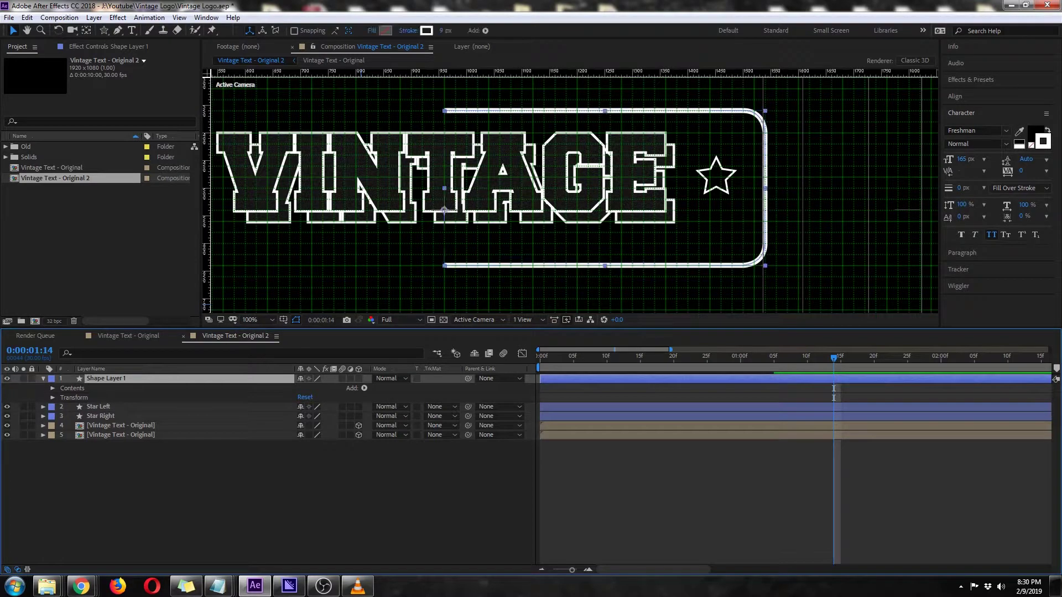
key(Return)
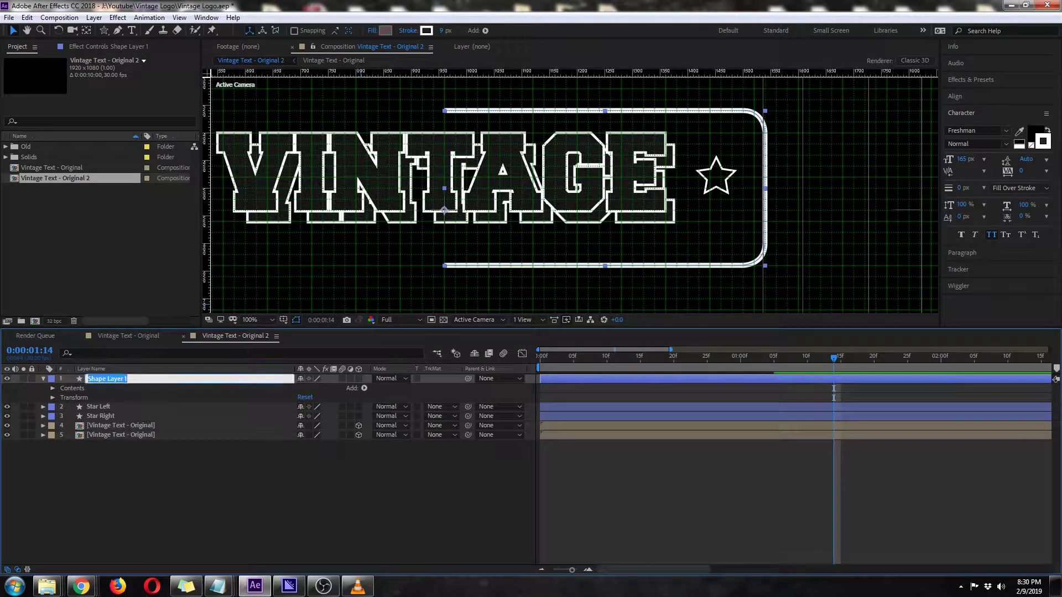
text(Border Right)
key(Return)
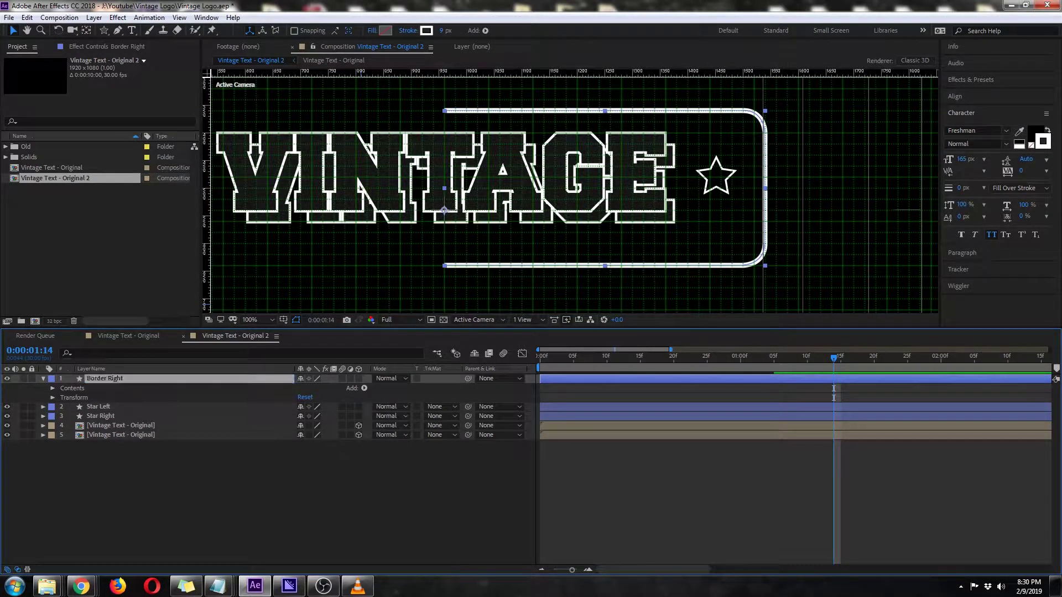
Open the list of shape items and path operations that can be added to Border Right
click(365, 387)
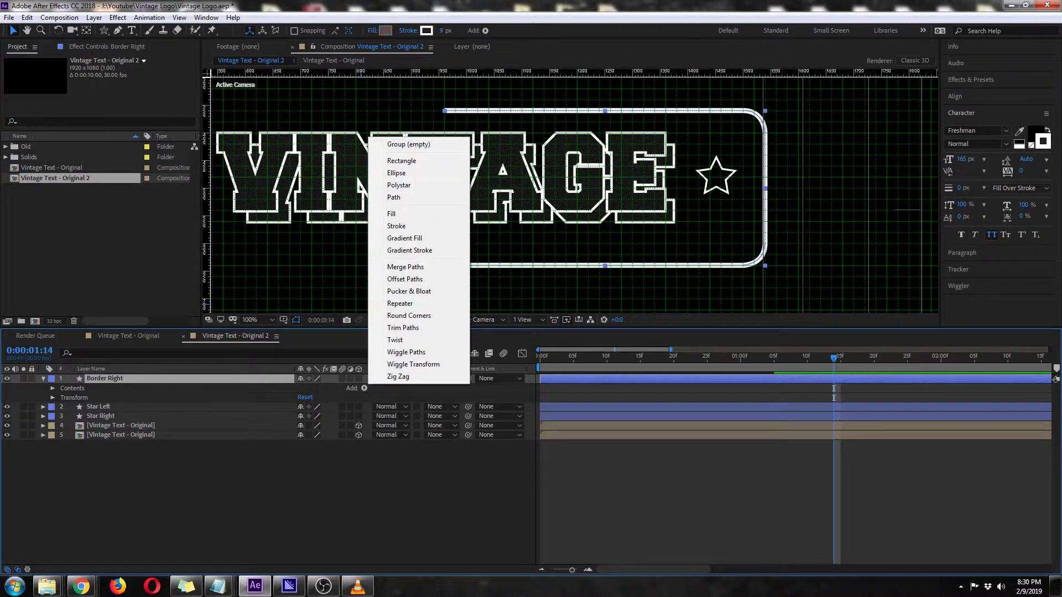
Add Trim Paths to the Border Right layer and keyframe its End at 0% on the first frame
click(403, 328)
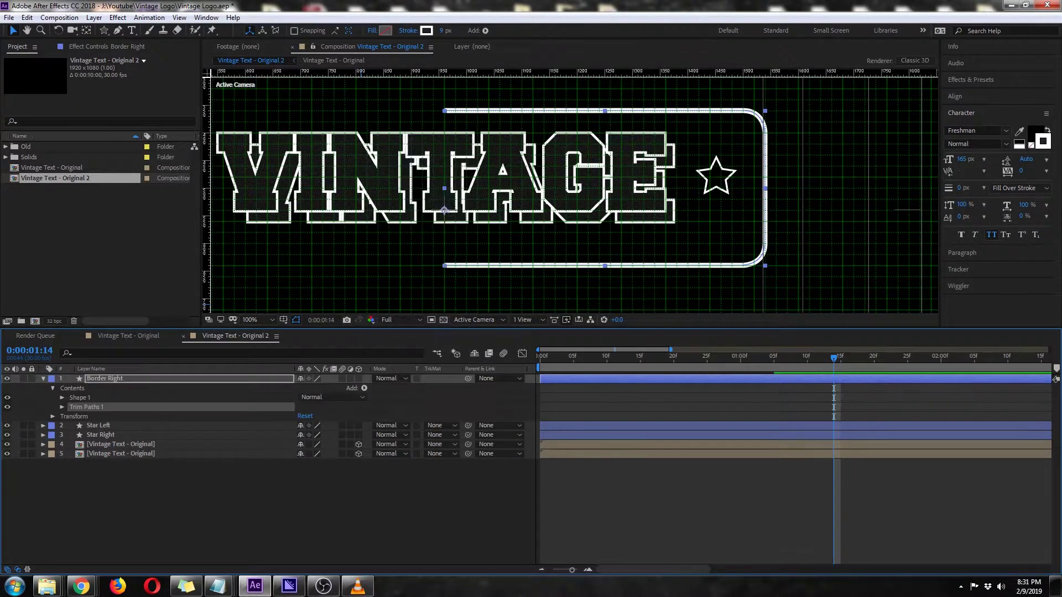
click(62, 407)
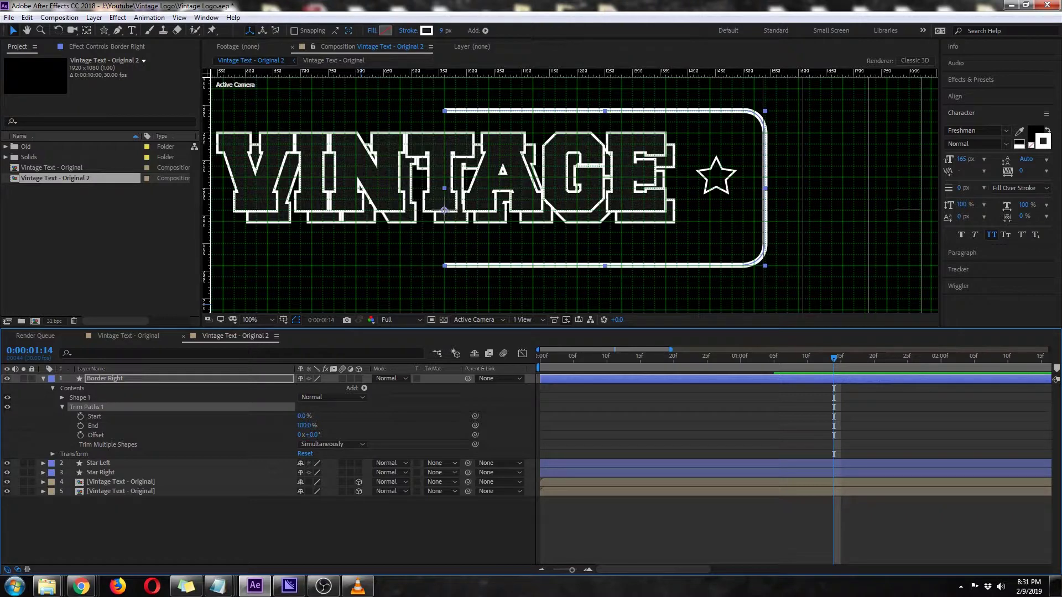
drag(306, 426, 260, 426)
key(Home)
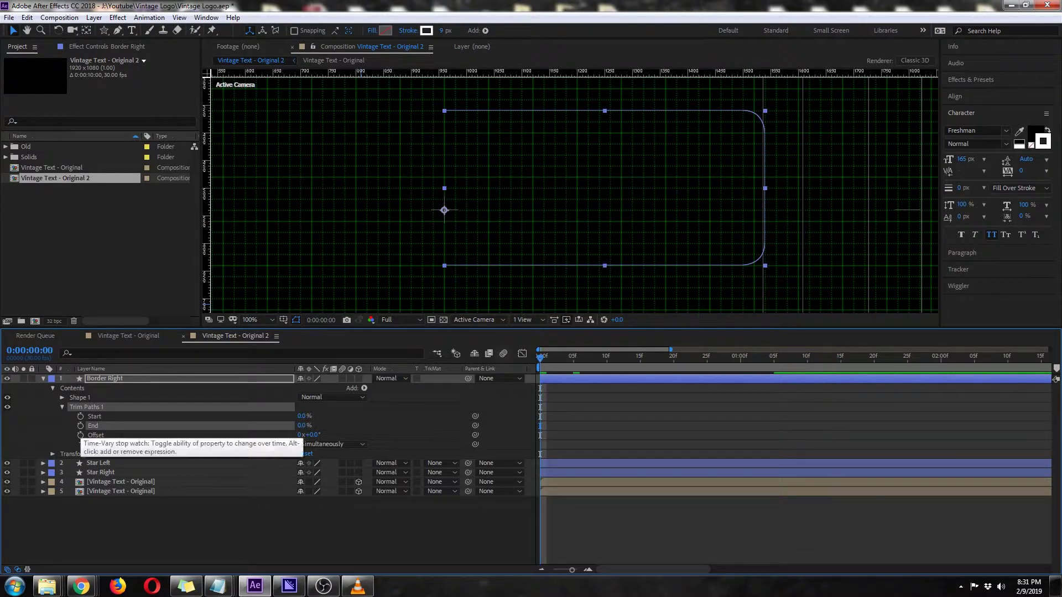
click(81, 425)
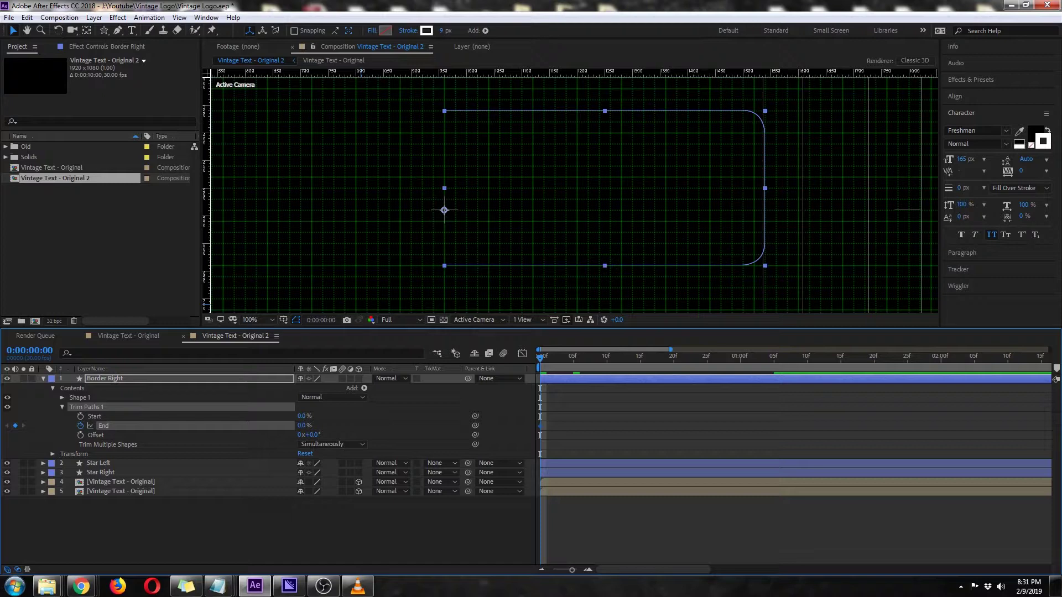
Add a second Trim Paths End keyframe of 100% at 0:00:01:00 on Border Right
key(space)
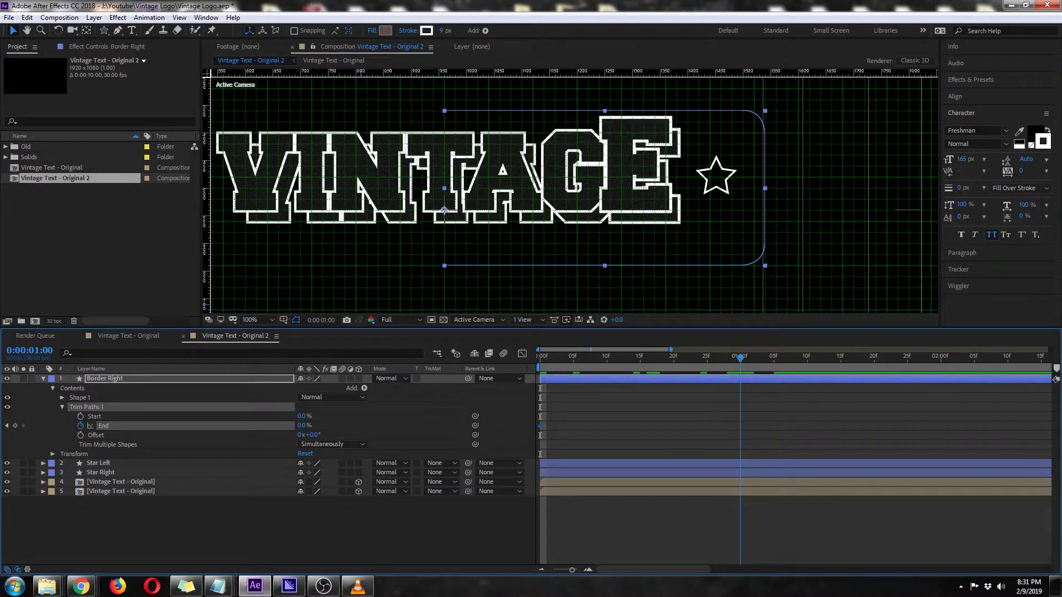
drag(301, 425, 359, 425)
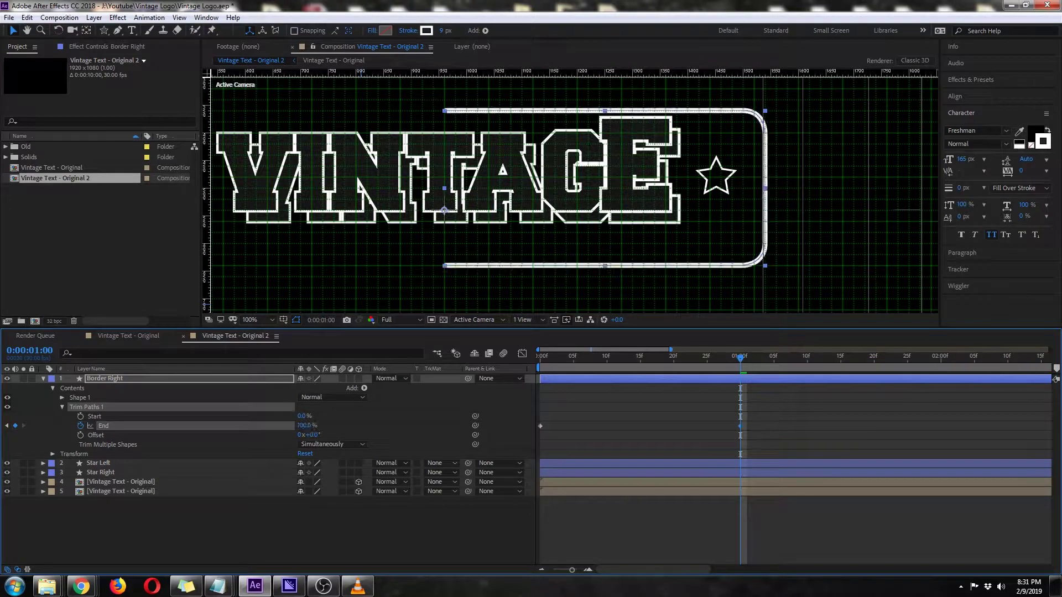
key(comma)
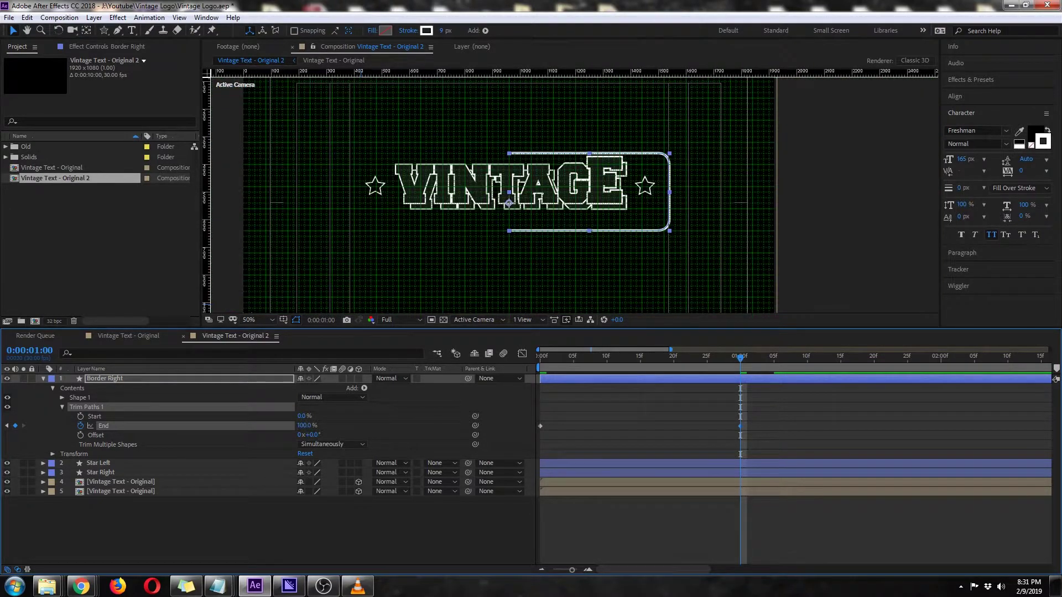
Hide the composition grid and preview the Border Right line animation from the start
click(297, 319)
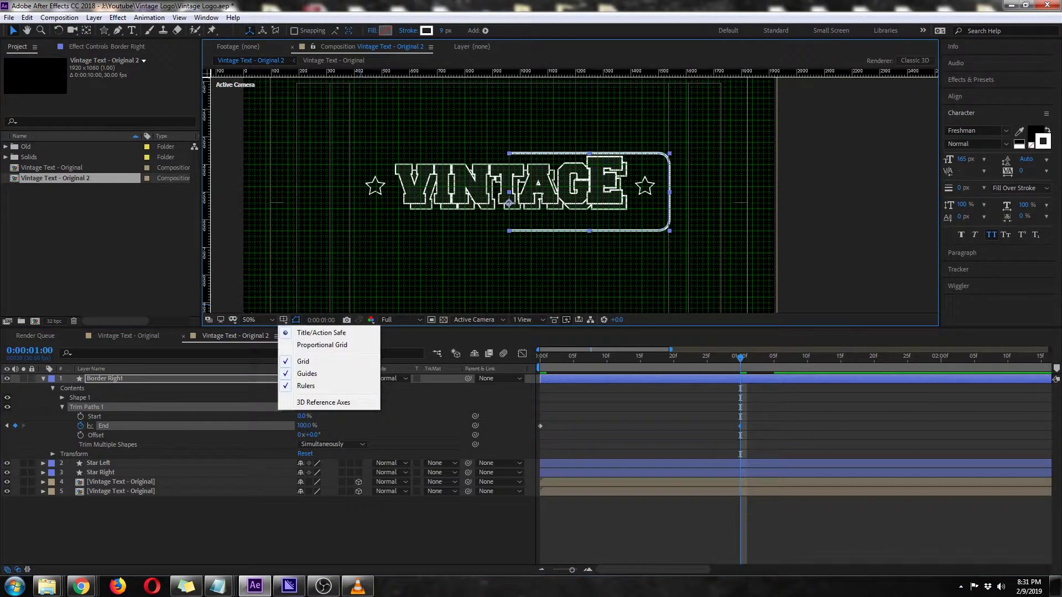
click(303, 361)
key(Home)
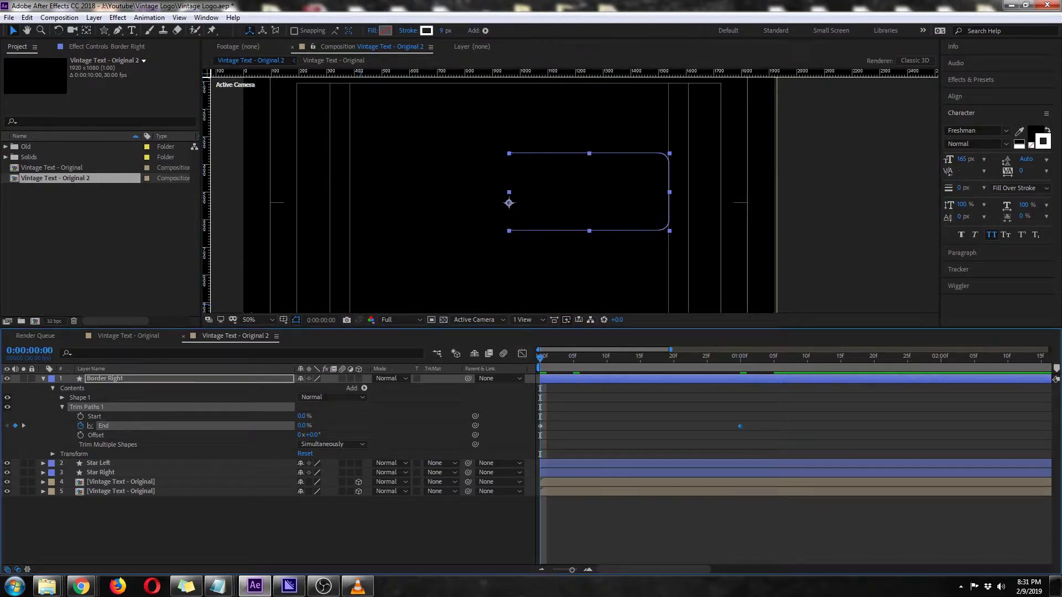
key(F2)
key(space)
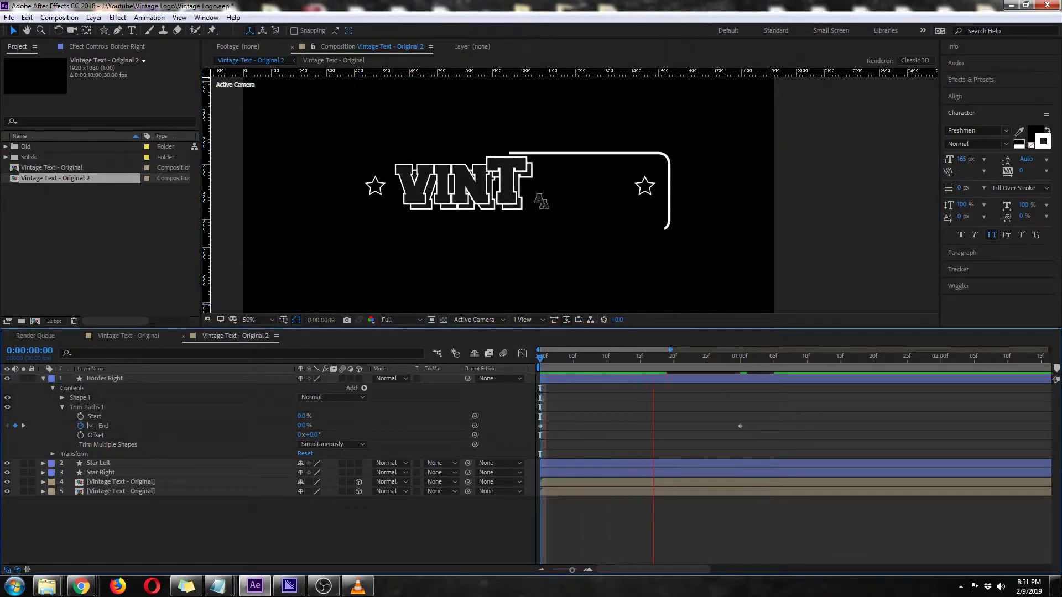
key(space)
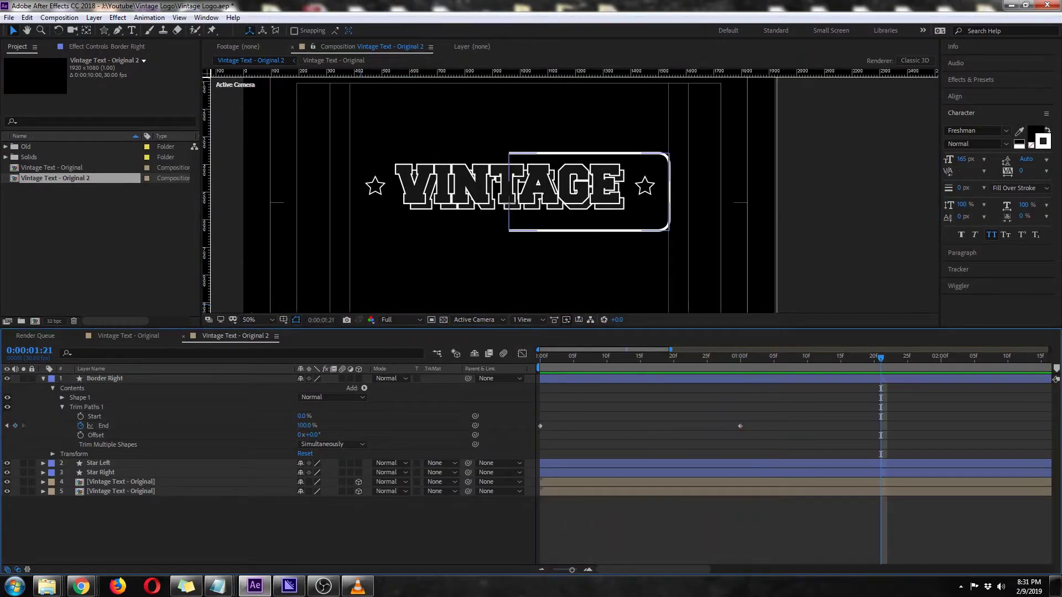
Apply Easy Ease to the one-second End keyframe of Border Right and preview the animation
drag(755, 409, 729, 443)
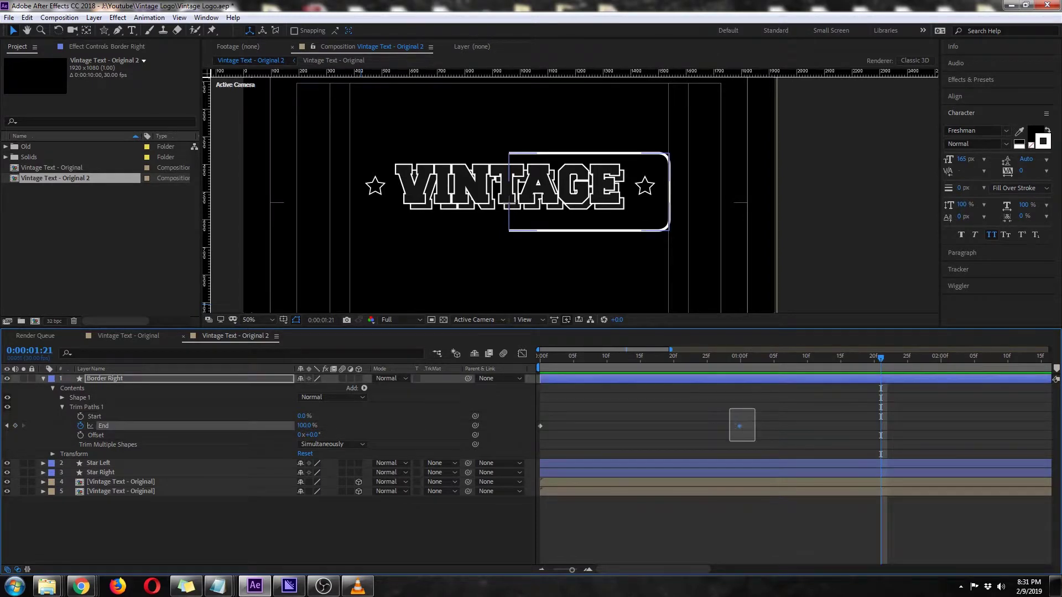
key(F9)
drag(635, 357, 539, 357)
key(space)
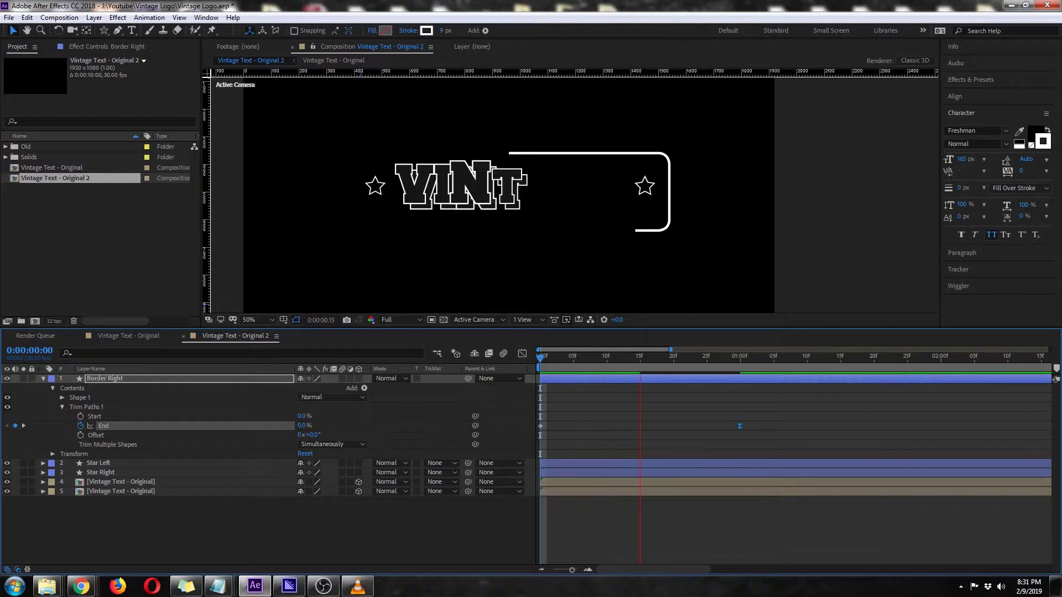
key(space)
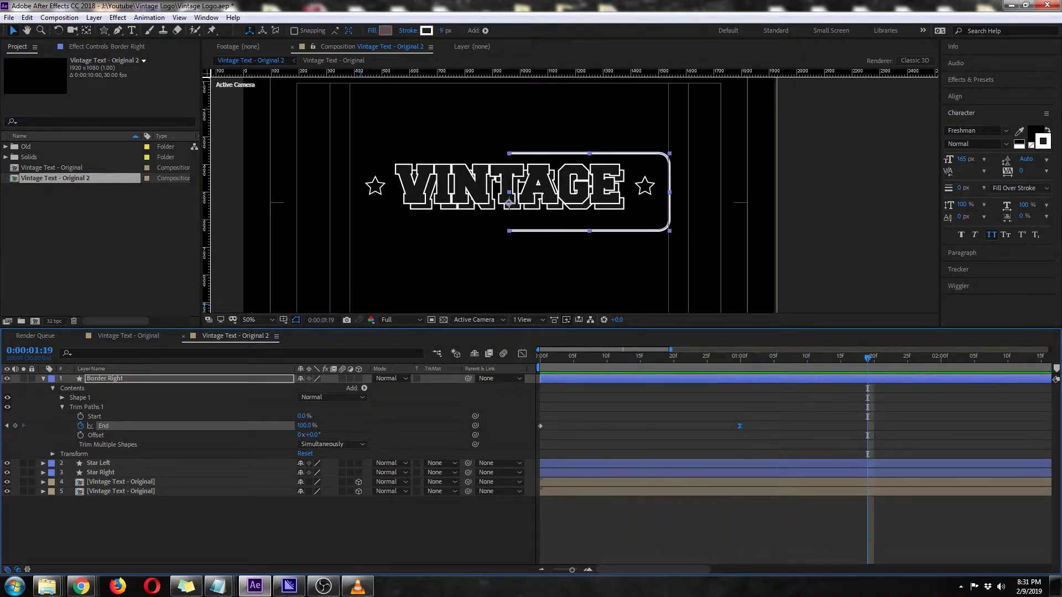
Duplicate the Border Right layer, place the copy below it and rename it Border Left
key(u)
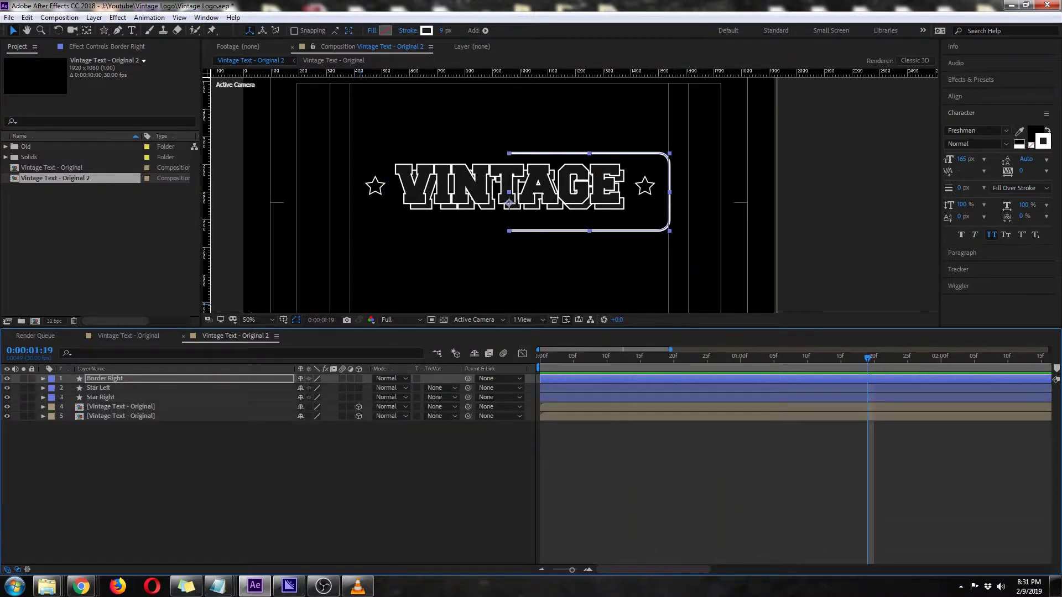
click(105, 379)
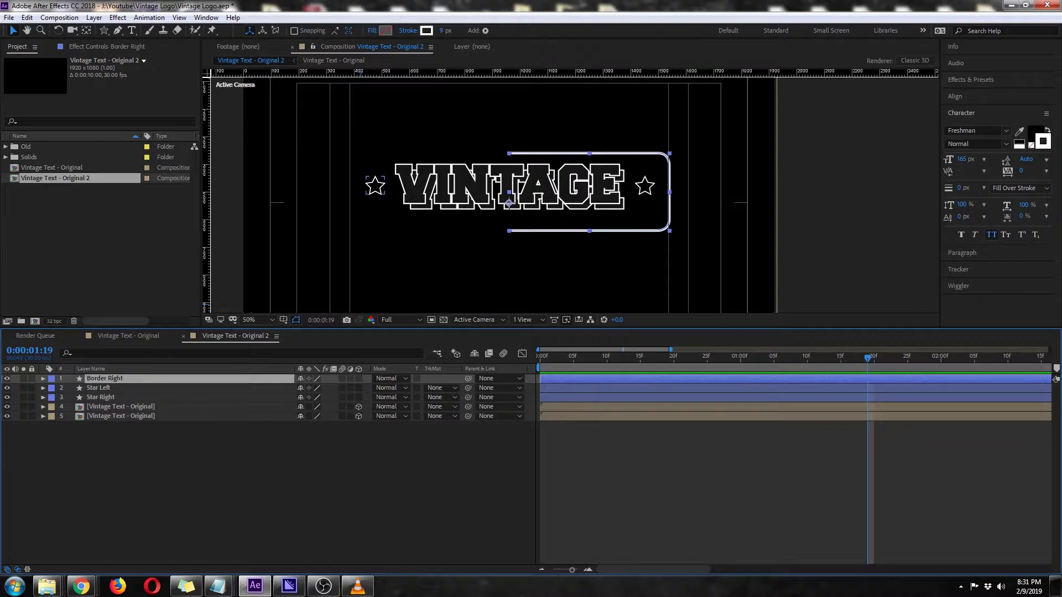
key(ctrl+d)
drag(105, 379, 106, 393)
key(Return)
key(BackSpace)
key(BackSpace)
key(BackSpace)
key(BackSpace)
key(BackSpace)
key(BackSpace)
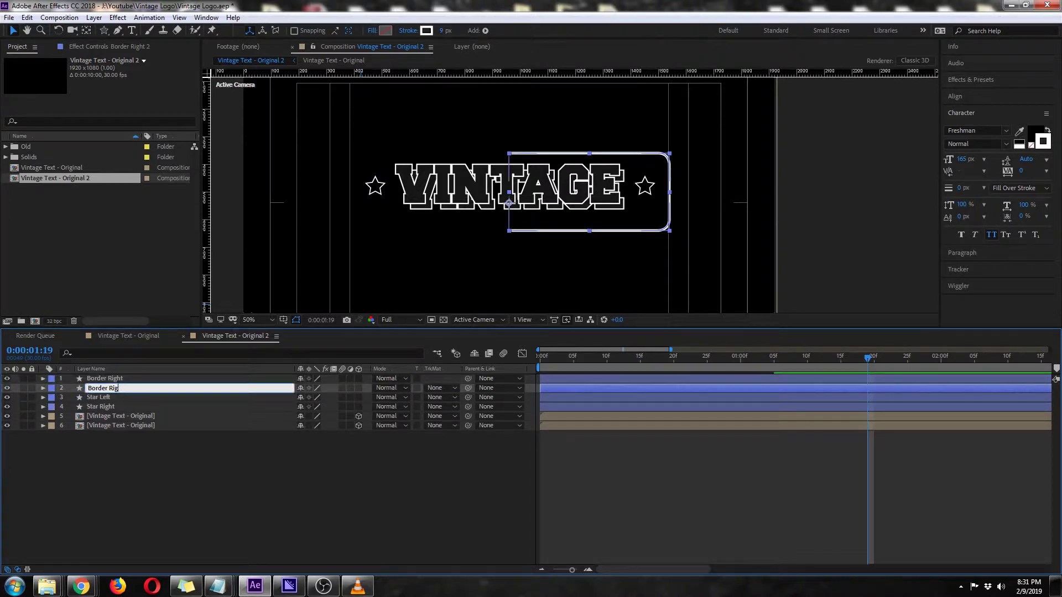
key(BackSpace)
text(Left)
key(Return)
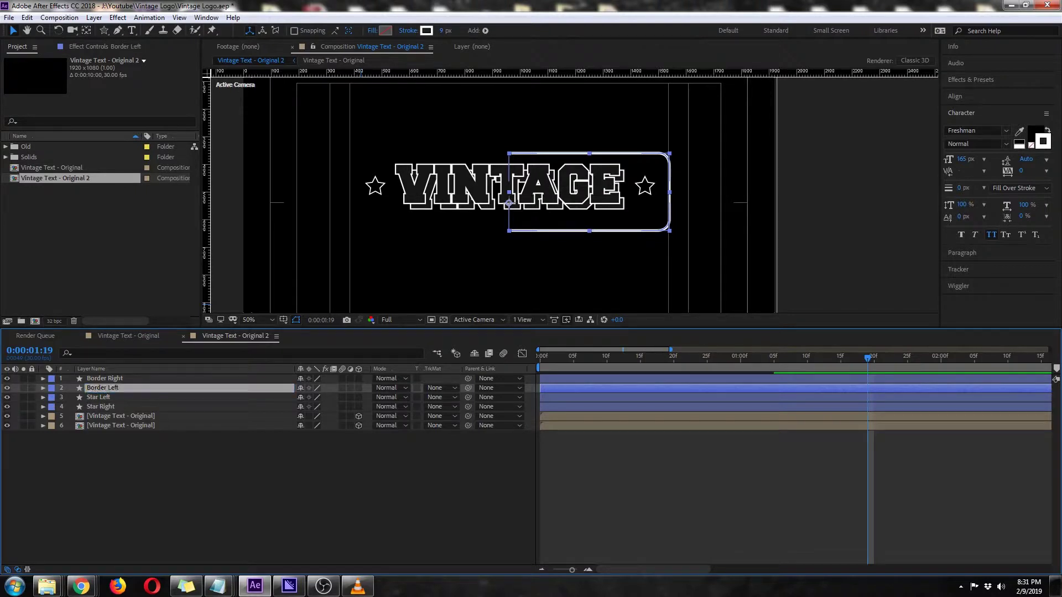
Mirror the Border Left layer horizontally by setting its Scale to -100, 100%
key(s)
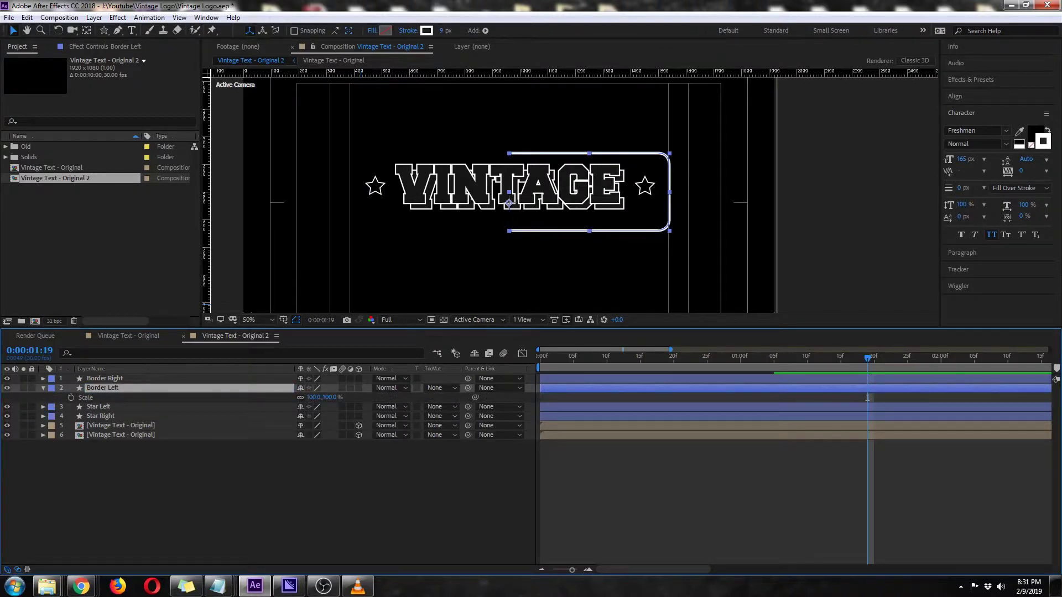
click(314, 397)
text(-100)
key(Return)
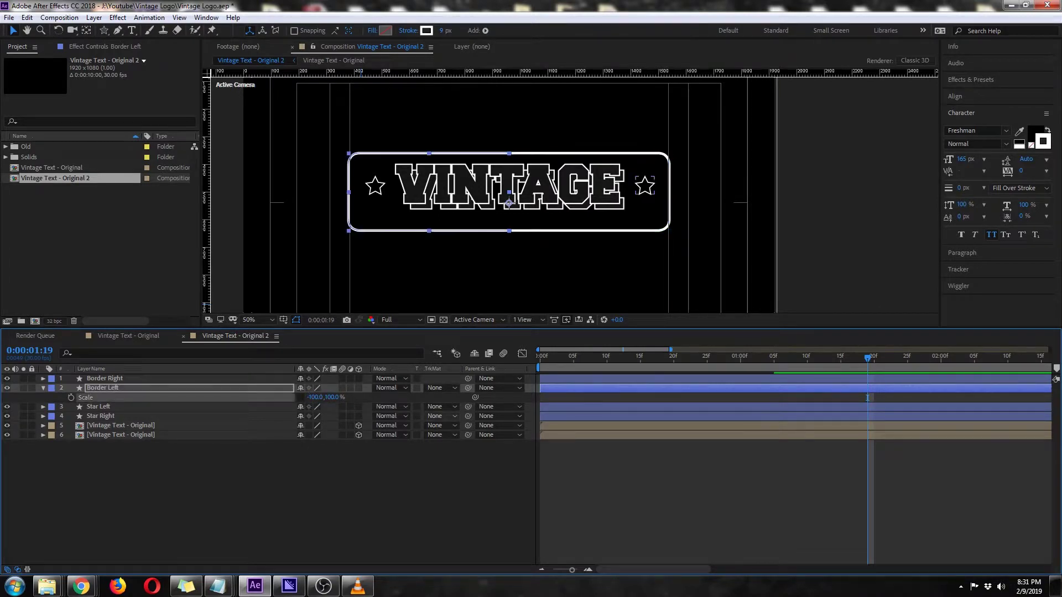
key(ctrl+Down)
key(ctrl+Down)
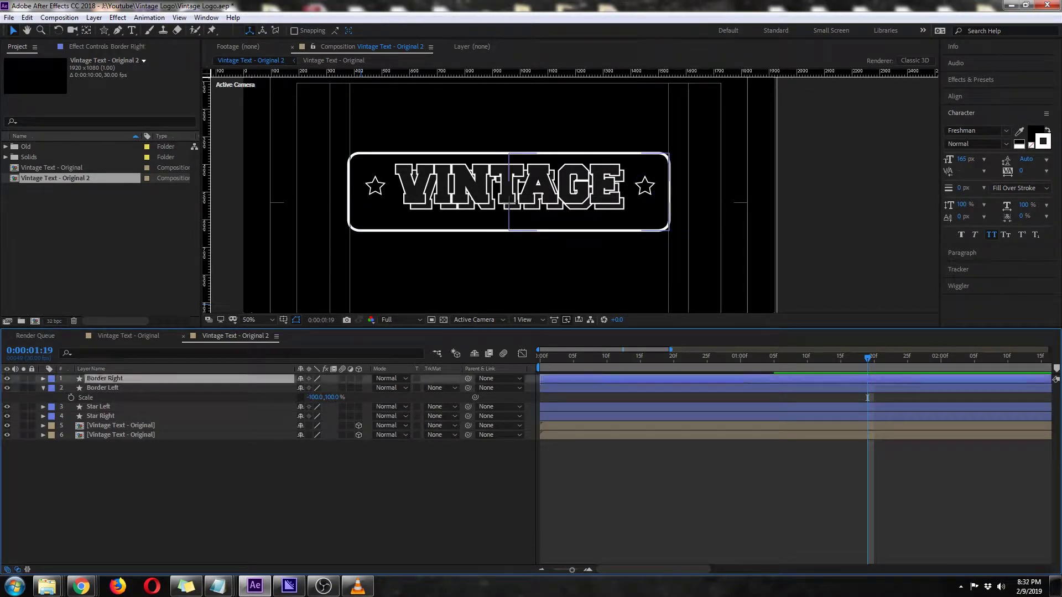
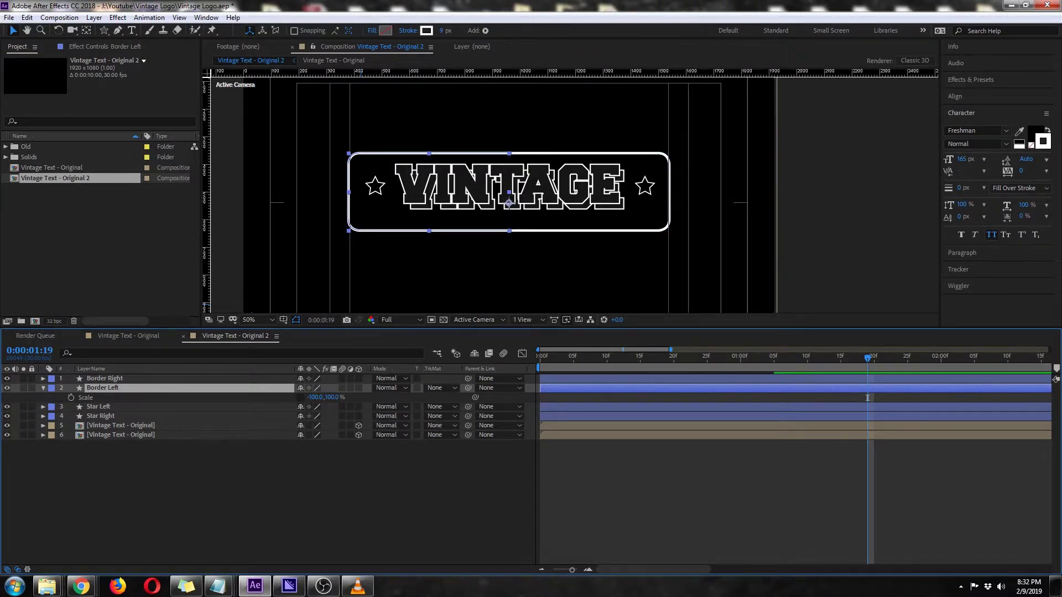
Preview the animation of both border halves from the start and save the project
drag(867, 398, 540, 397)
key(space)
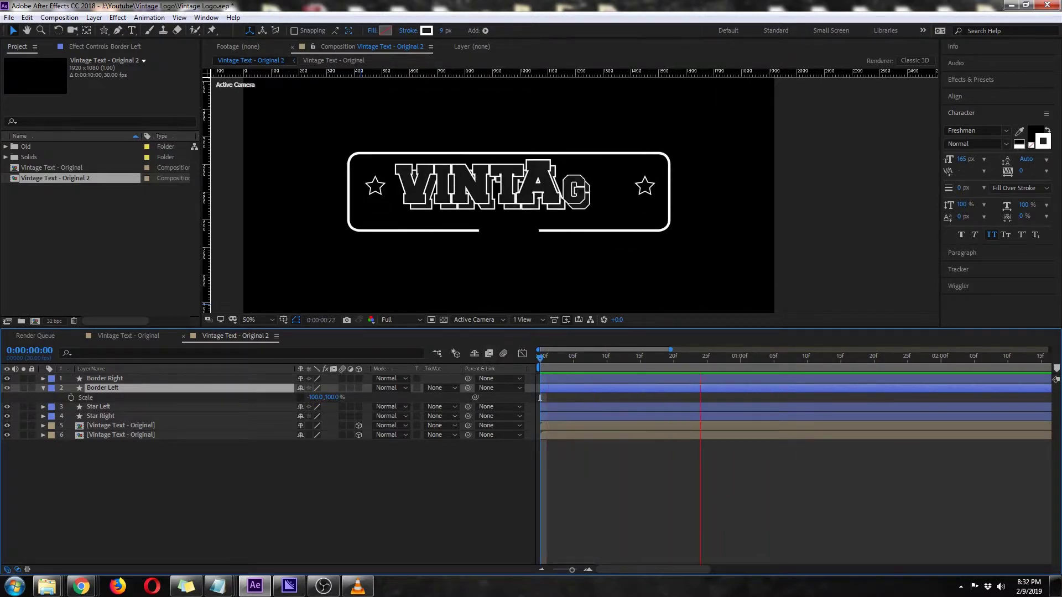
key(space)
key(Home)
key(space)
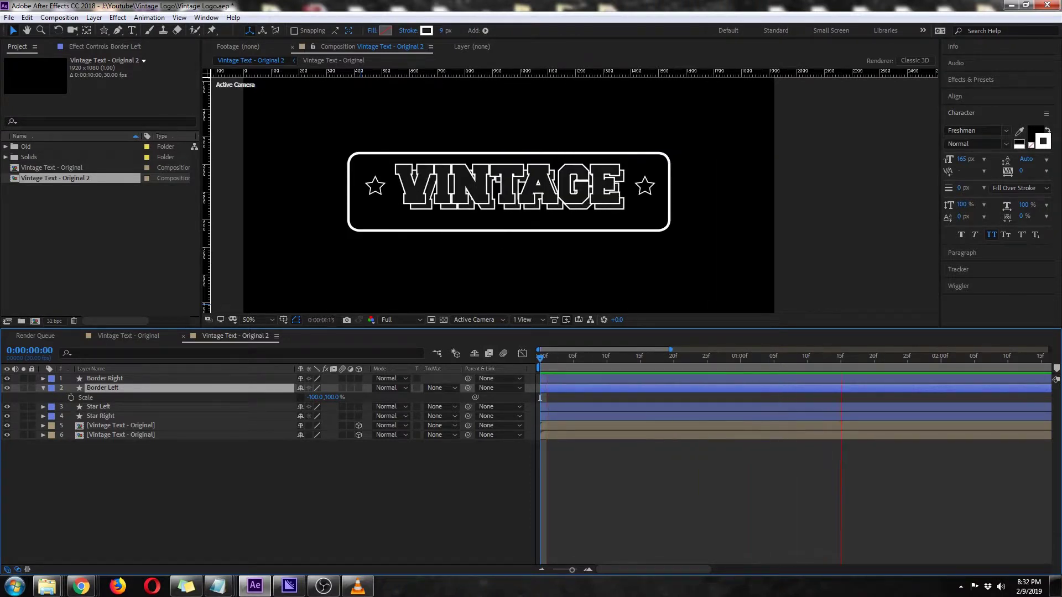
key(space)
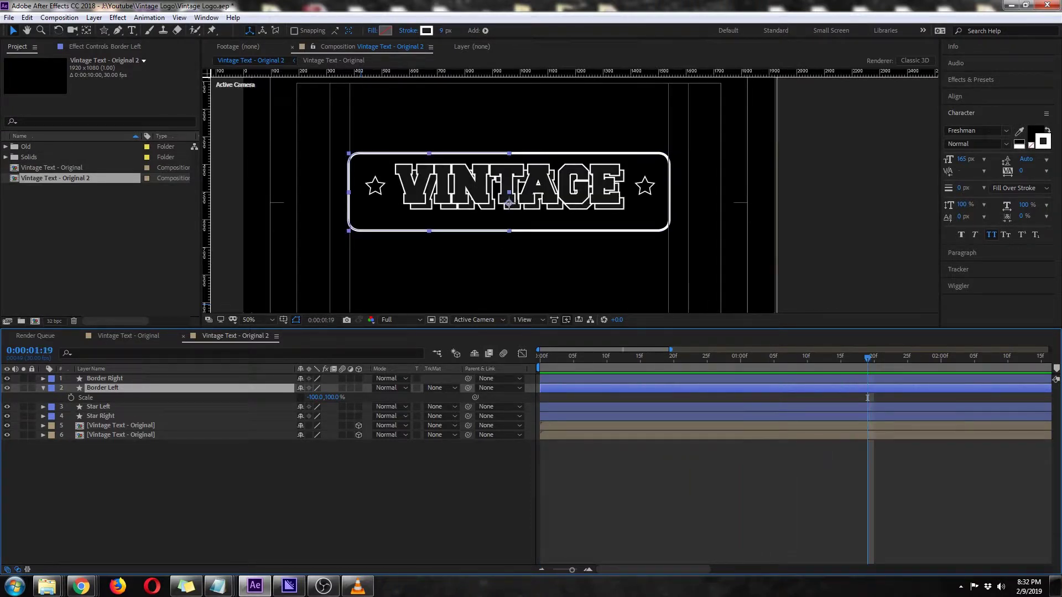
click(9, 18)
click(27, 120)
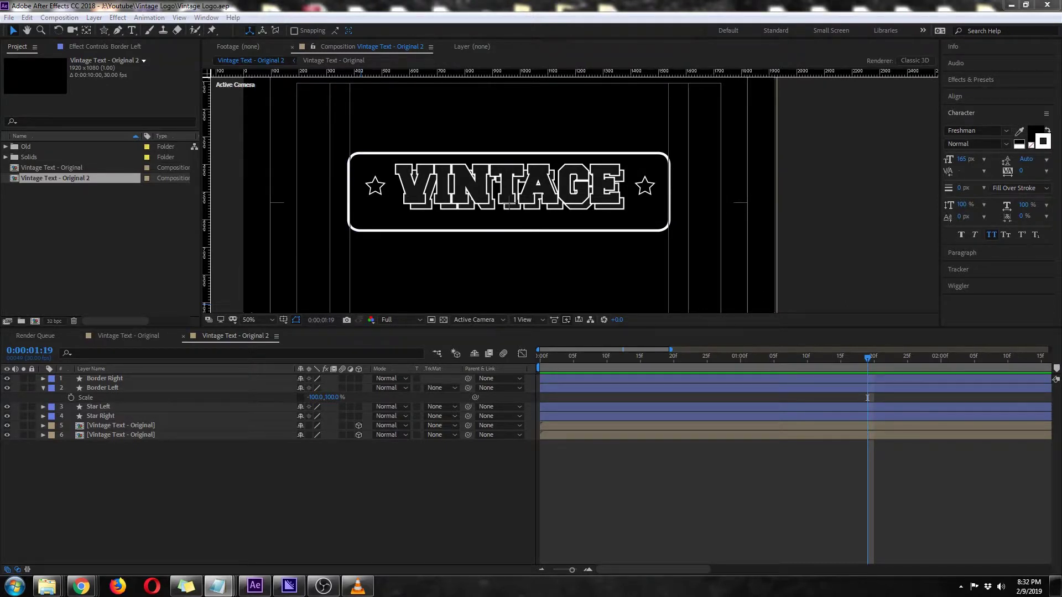
Create a new composition with the default settings and name it Design Text
key(alt+c)
key(Return)
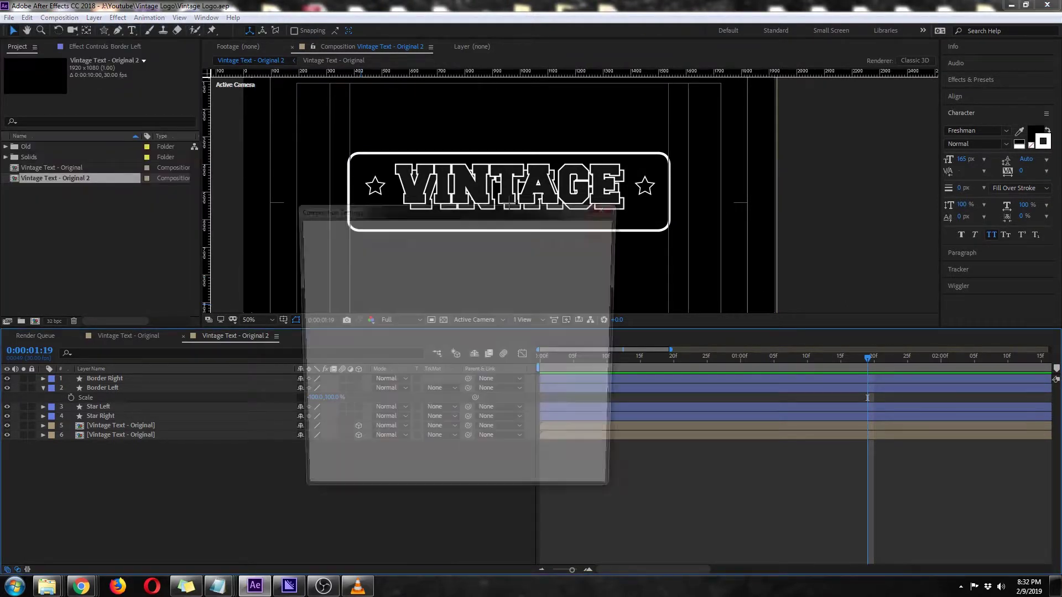
click(530, 485)
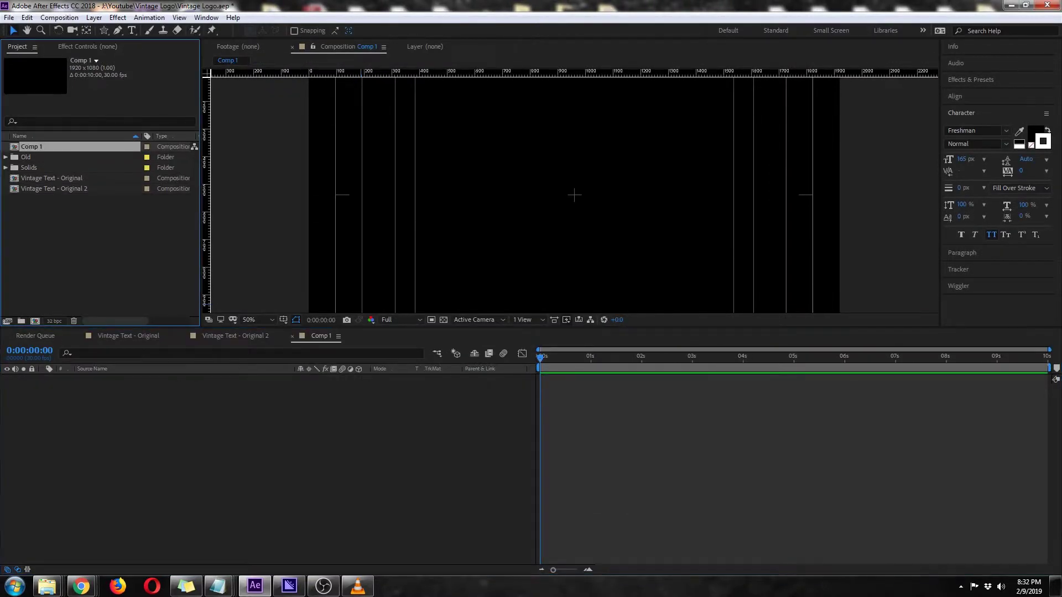
key(Return)
text(Design )
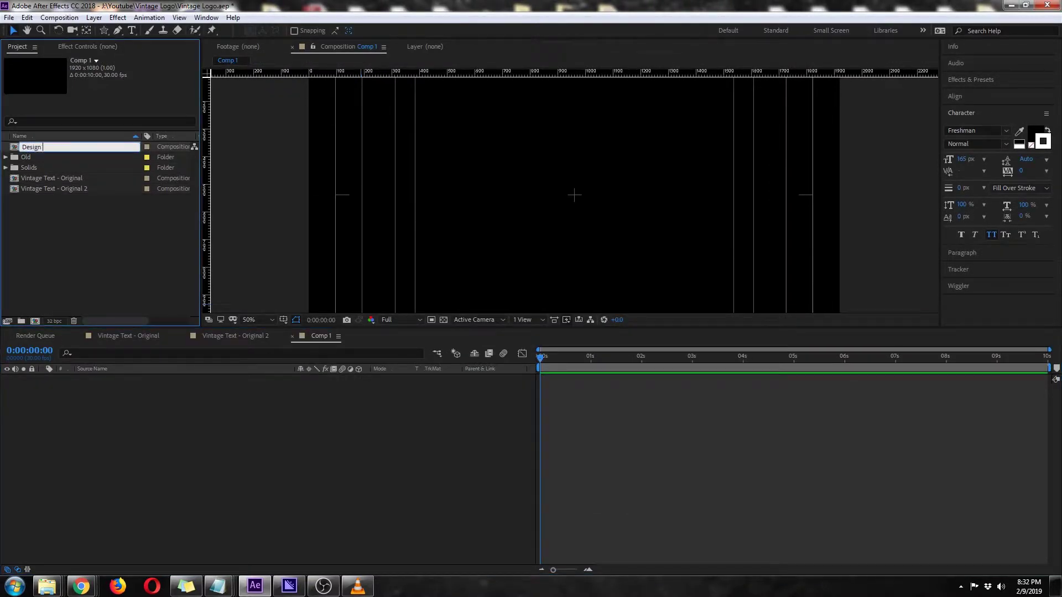
text(Text)
key(Return)
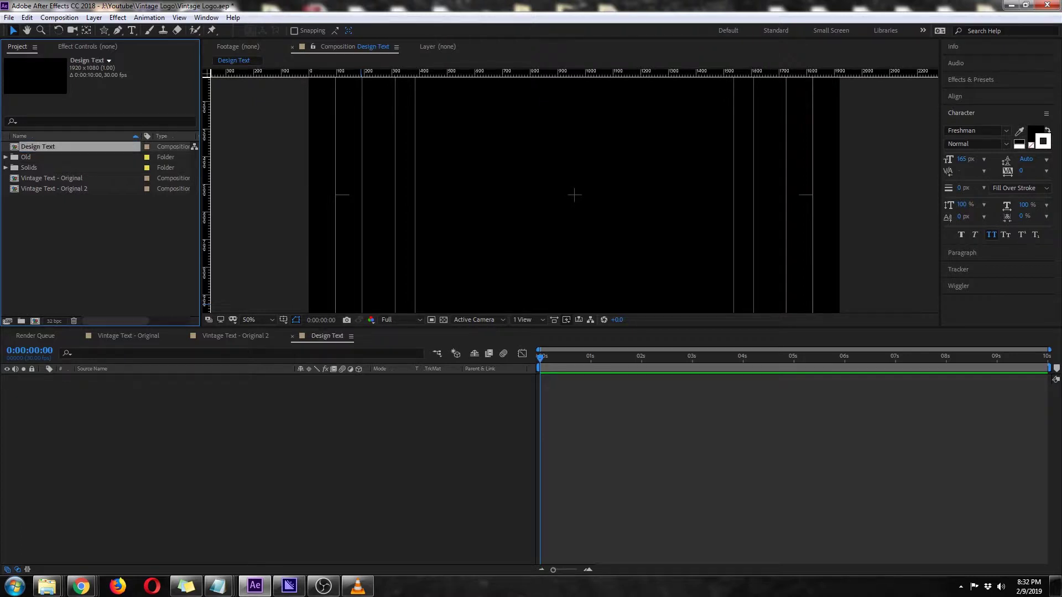
Create a text layer reading "design" in the Design Text composition
key(ctrl+t)
key(ctrl+alt+shift+t)
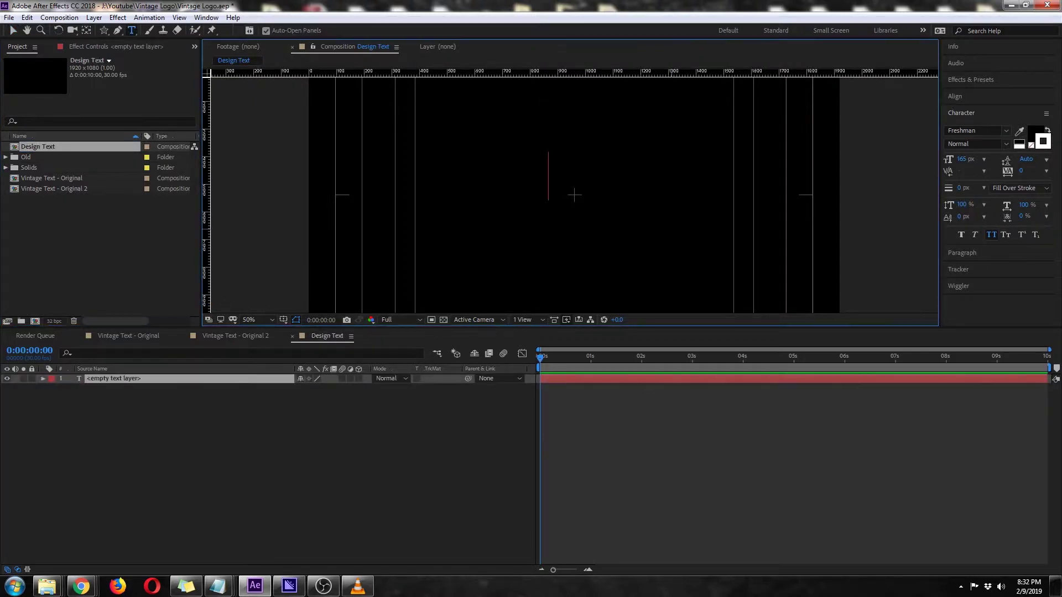
text(desi)
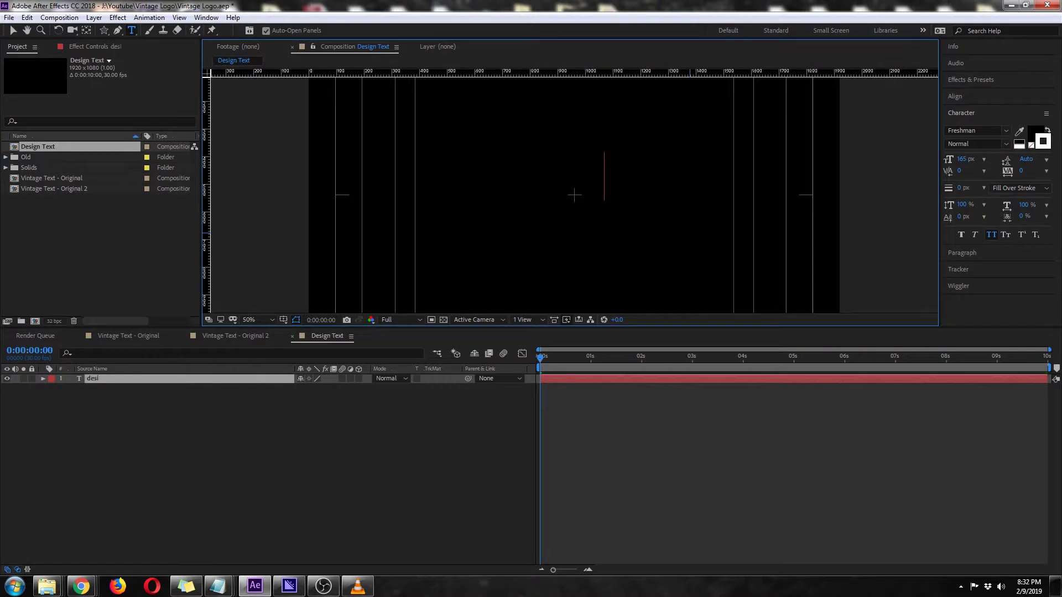
text(gn)
Set the stroke width of the whole "design" text to 9 px
double_click(574, 195)
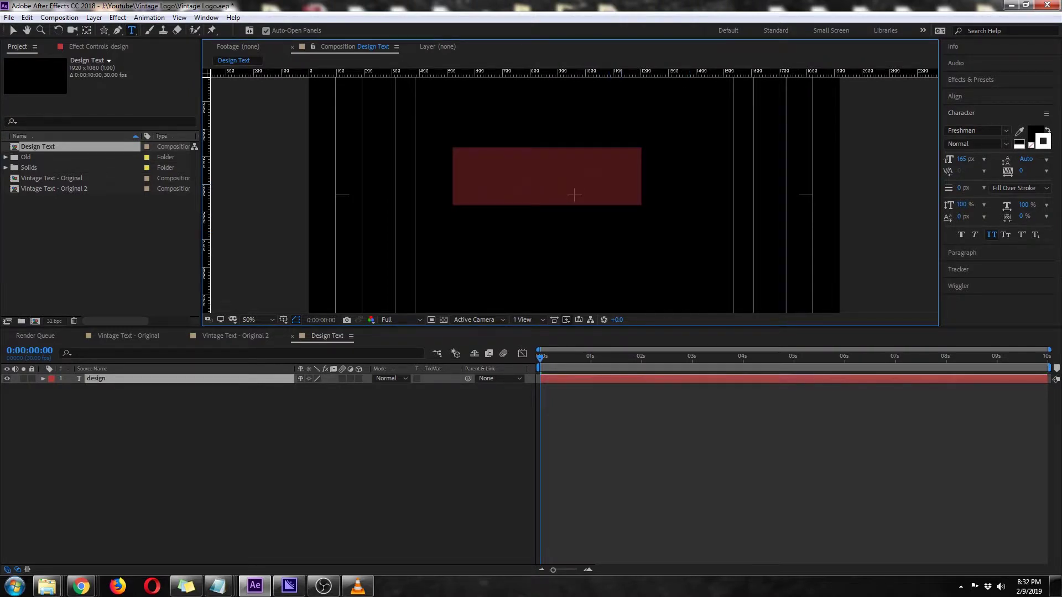
click(960, 188)
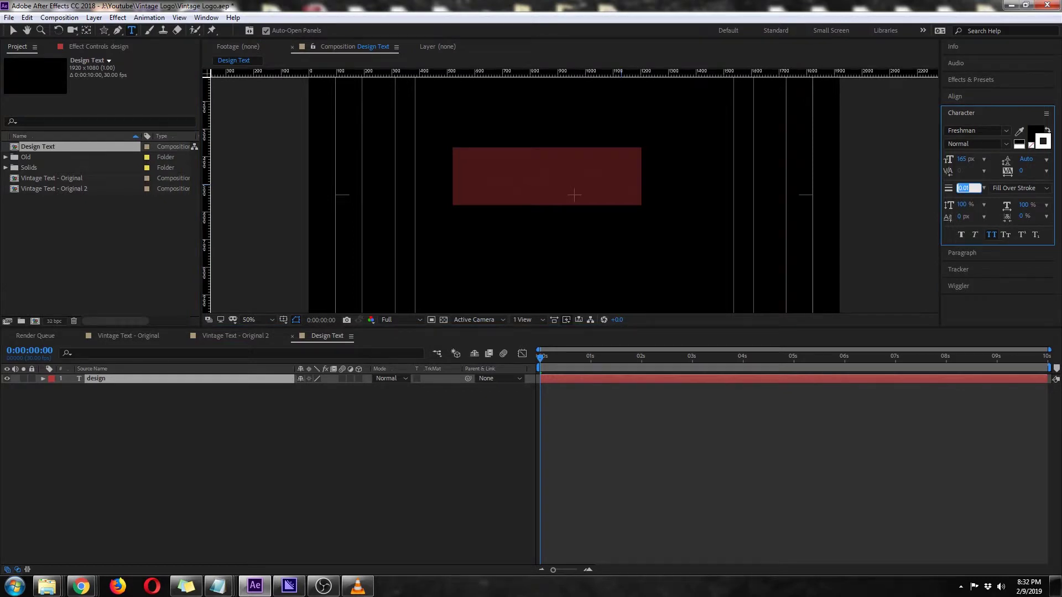
text(9)
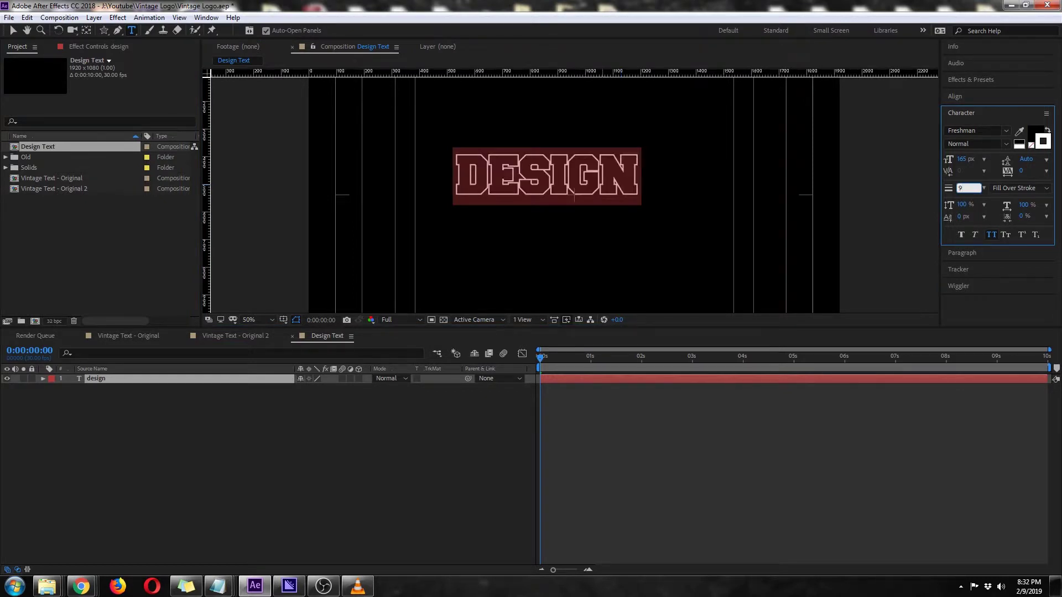
Change the font of the "design" text to Breeze Personal Use
key(Return)
click(1006, 131)
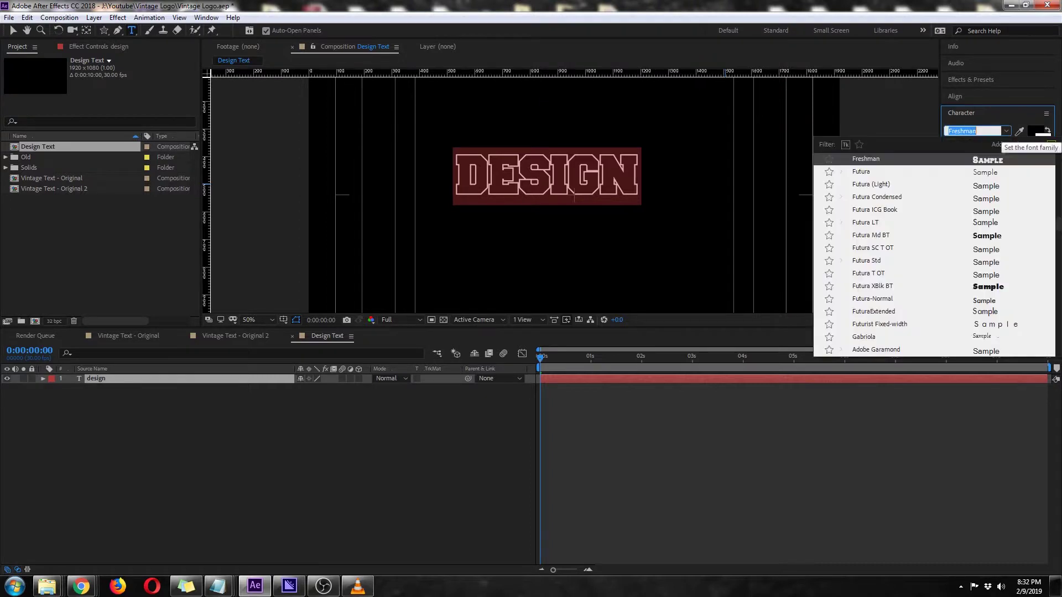
drag(1059, 224, 1058, 183)
scroll(1058, 186, down, 2)
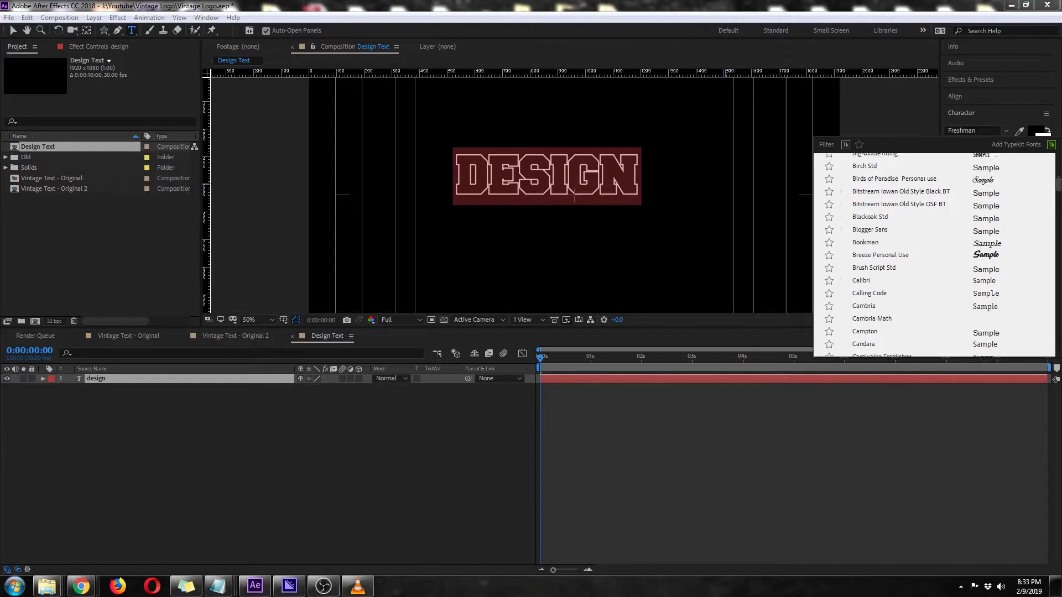
click(880, 224)
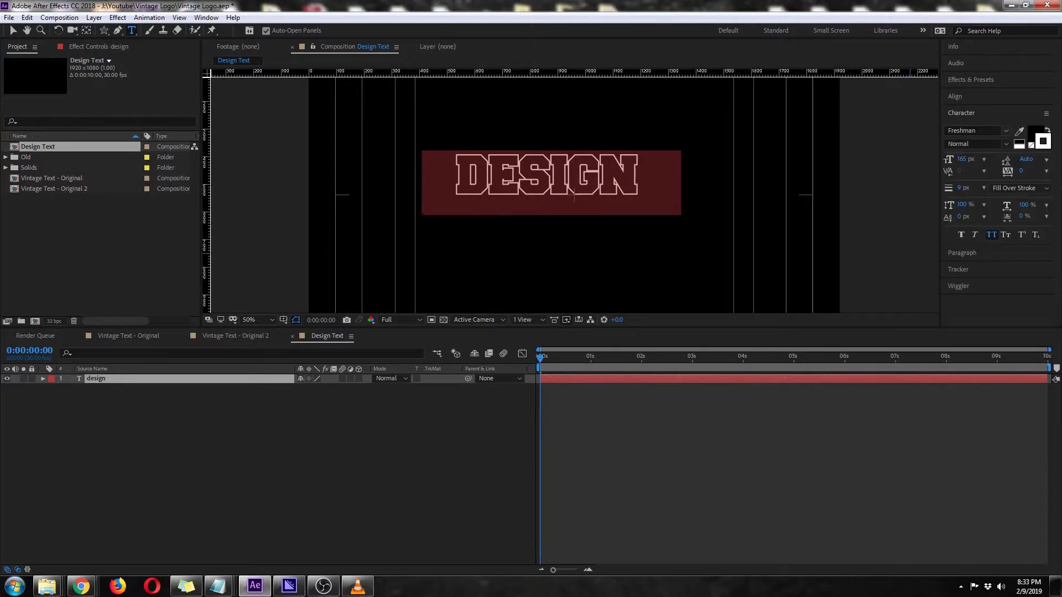
Turn off All Caps for the whole "design" text and finish editing it
click(515, 181)
key(ctrl+a)
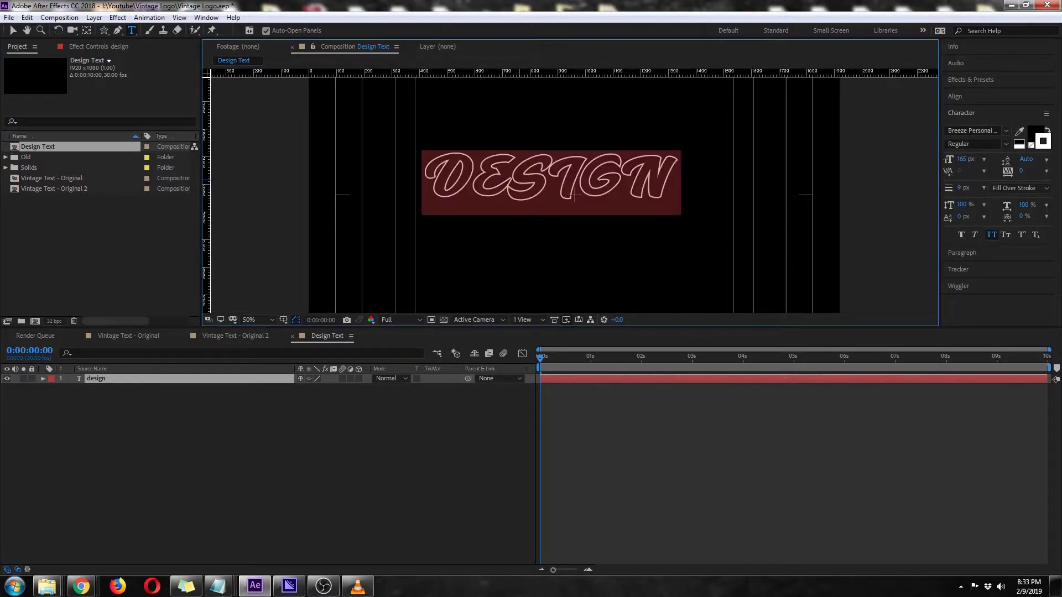
click(991, 235)
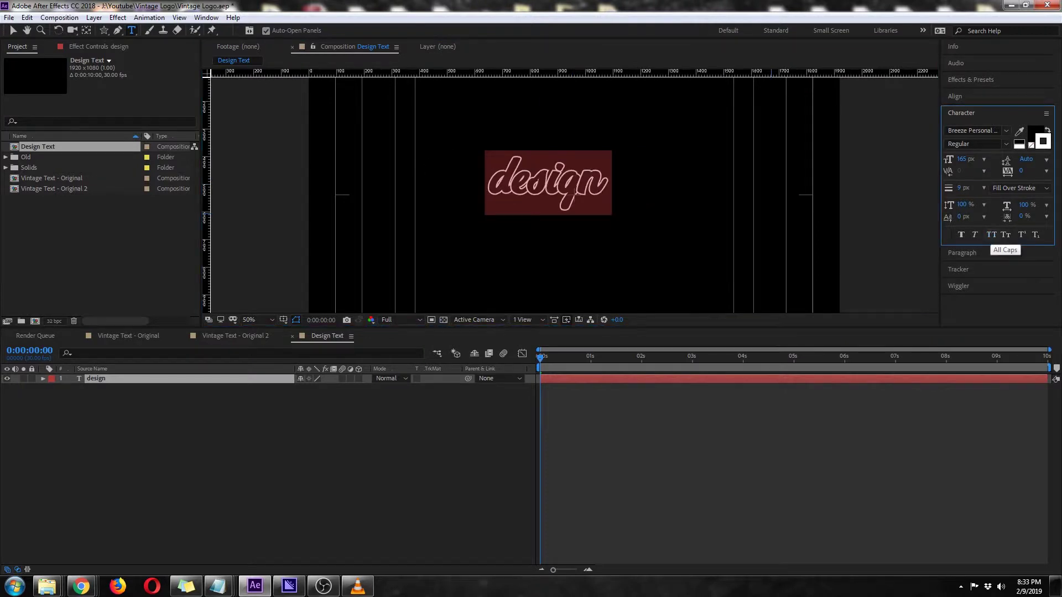
key(Escape)
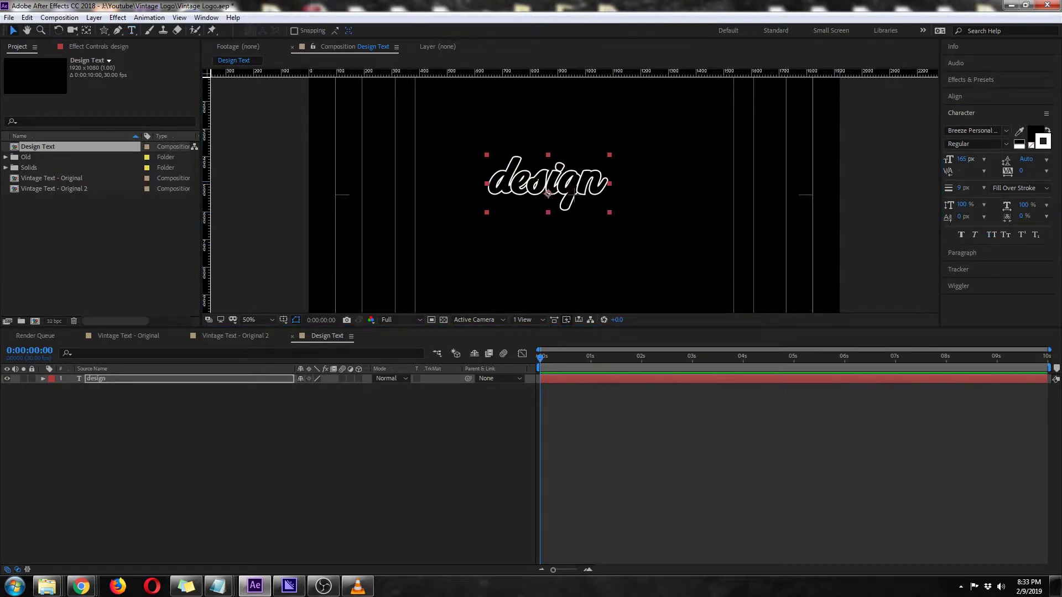
Set the font size of the "design" text to 80 px
click(962, 160)
text(80)
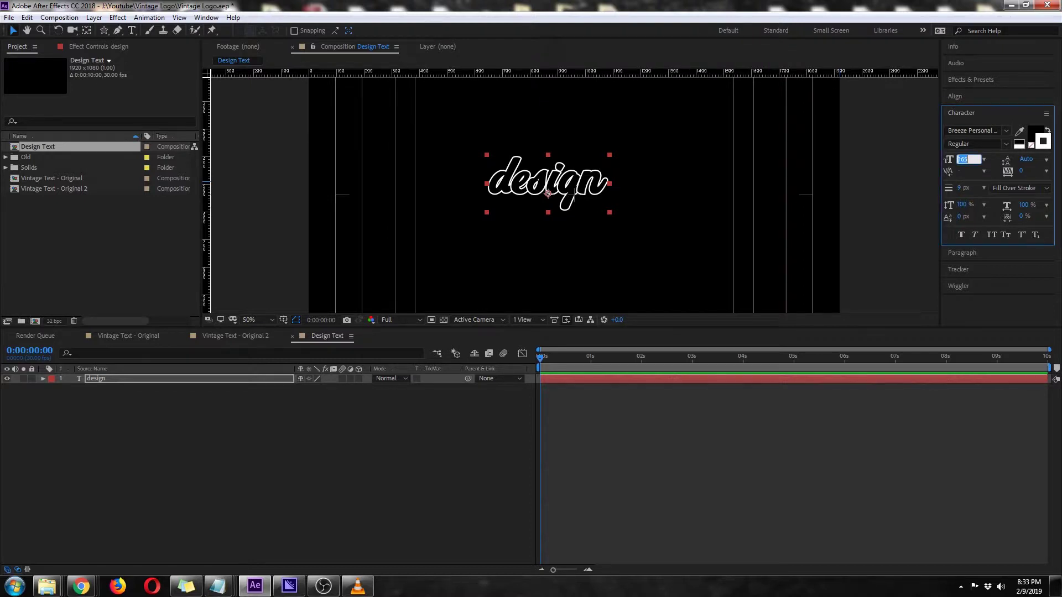
key(Return)
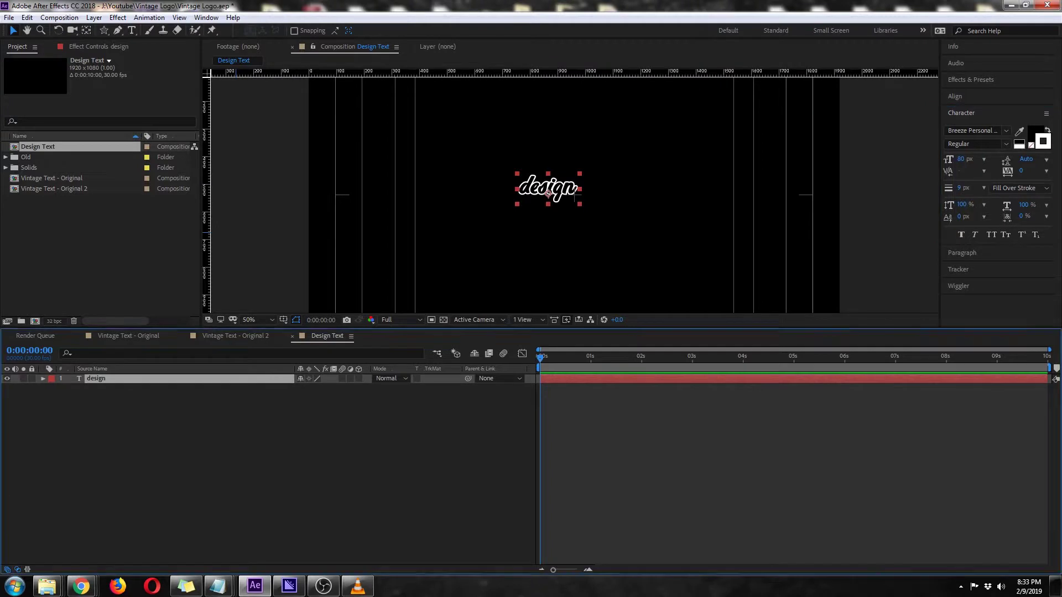
Reset the position of the design text layer so it sits at the composition's center
key(p)
right_click(155, 388)
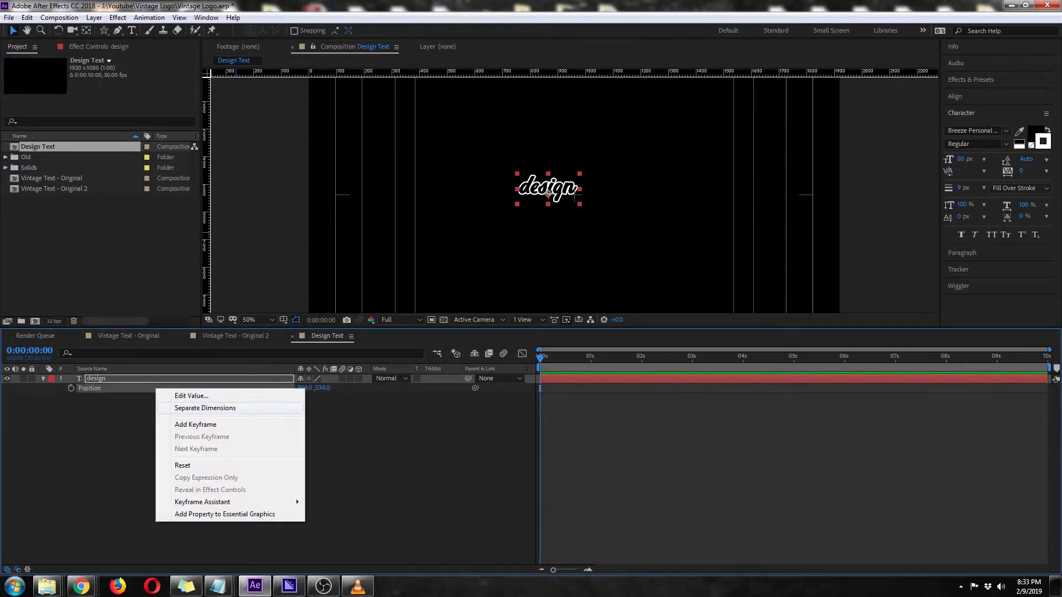
click(183, 465)
click(182, 466)
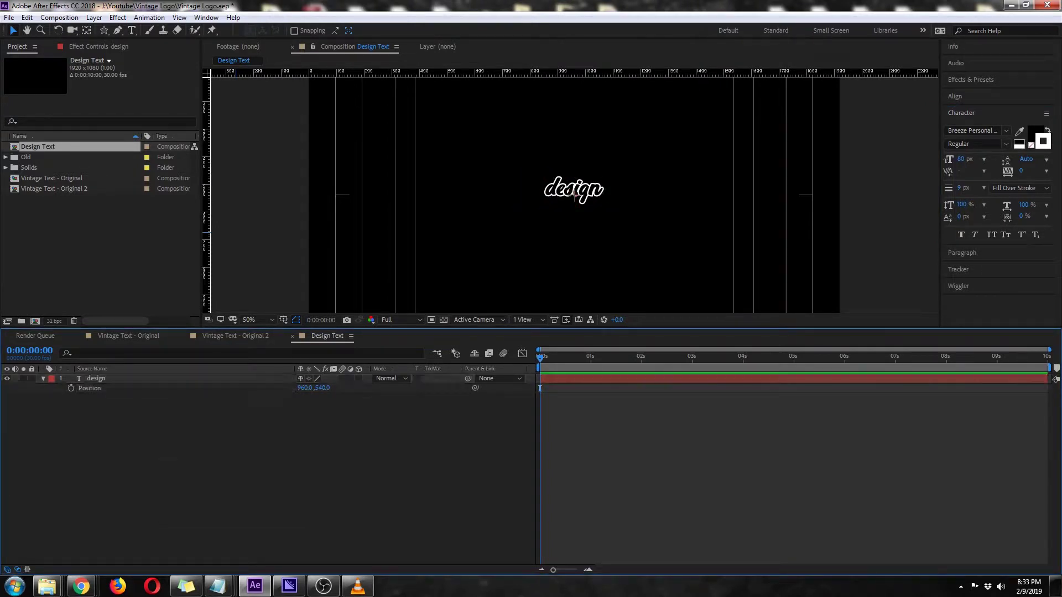
scroll(575, 193, up, 2)
scroll(575, 193, down, 3)
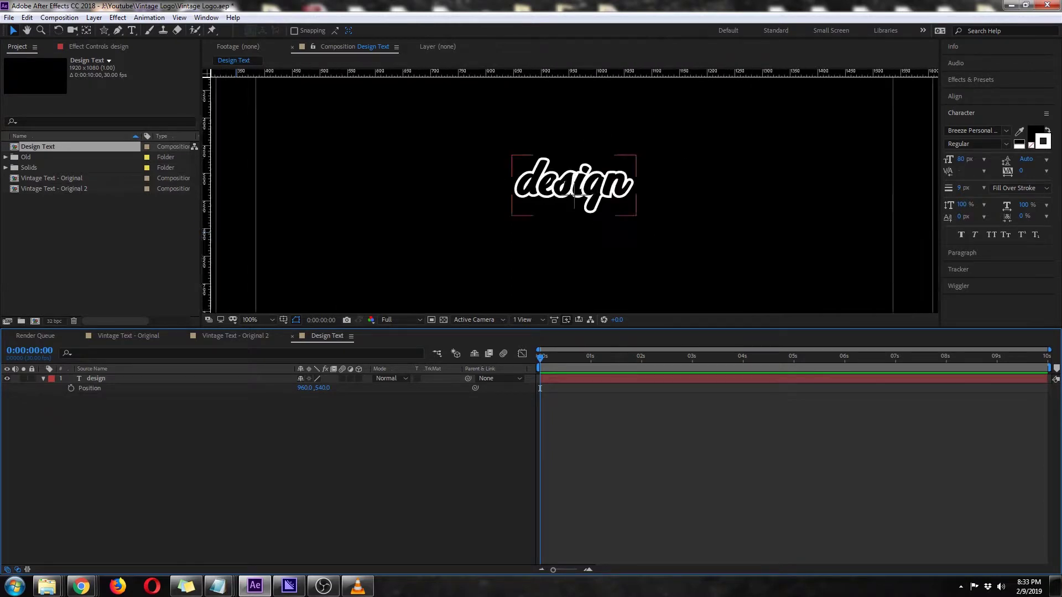
scroll(574, 195, up, 4)
Set the font size of the "design" text to 160 px and collapse the layer's properties
click(574, 194)
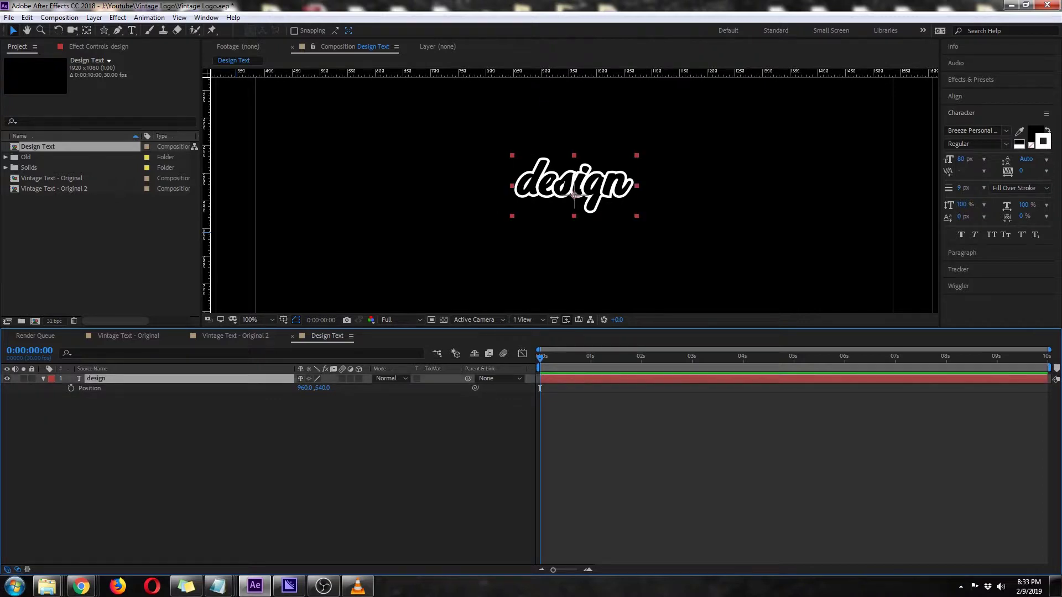
click(961, 159)
text(160)
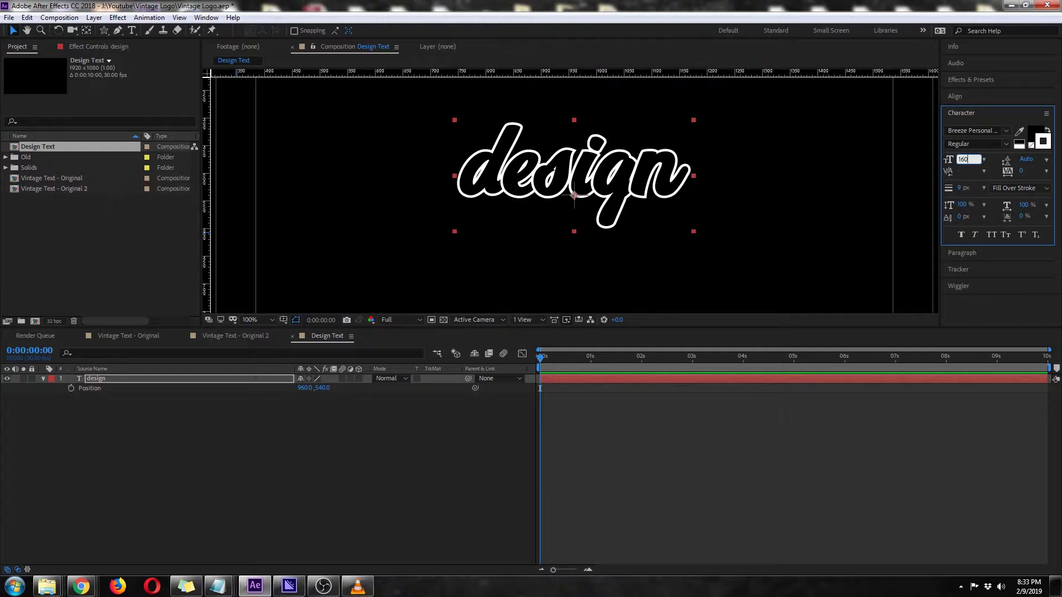
click(43, 378)
click(99, 443)
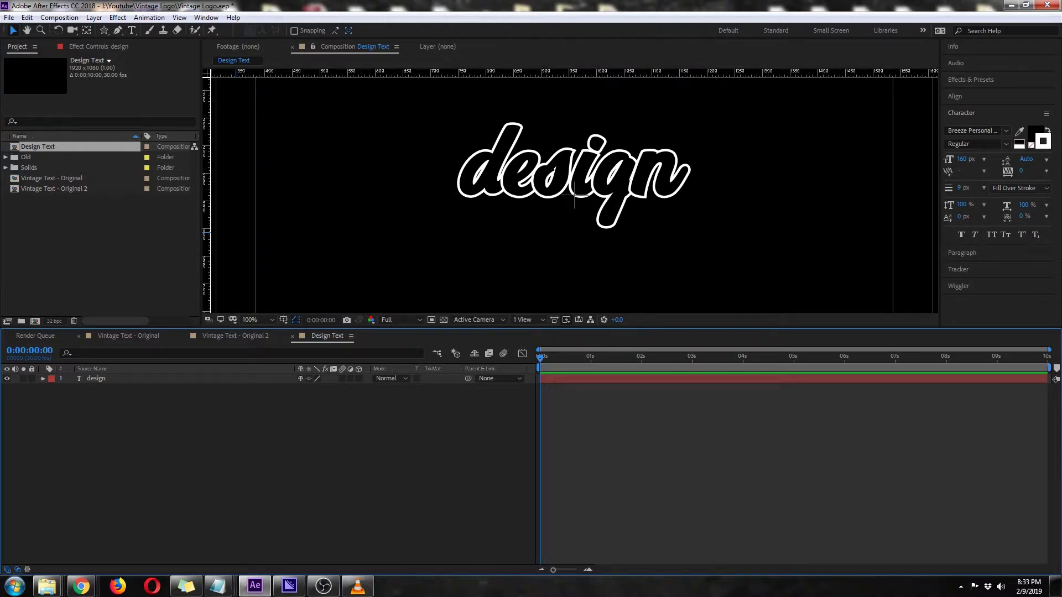
Copy the Fractal Noise layer from the Vintage Text - Original composition and return to Design Text
click(128, 336)
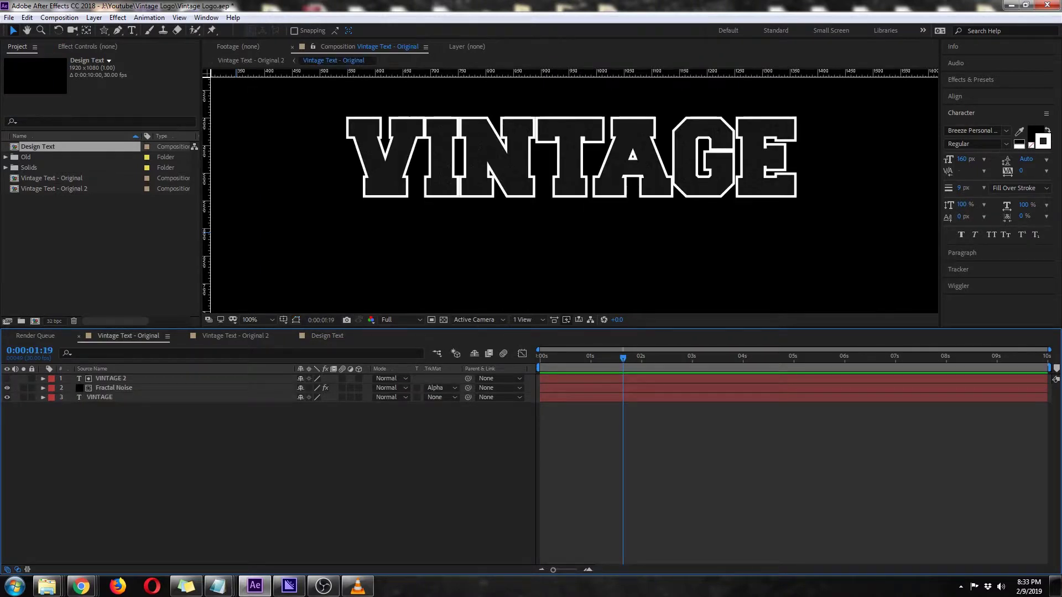
click(114, 388)
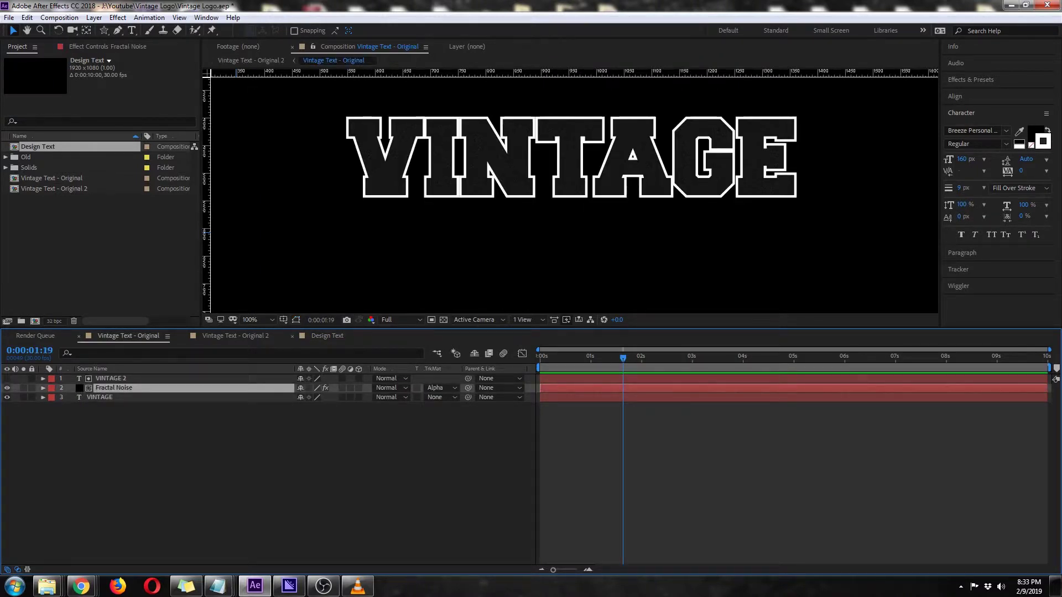
click(326, 336)
Duplicate the design text layer, set the copy's stroke width to 0 px, and check it alone against the transparency grid
click(574, 193)
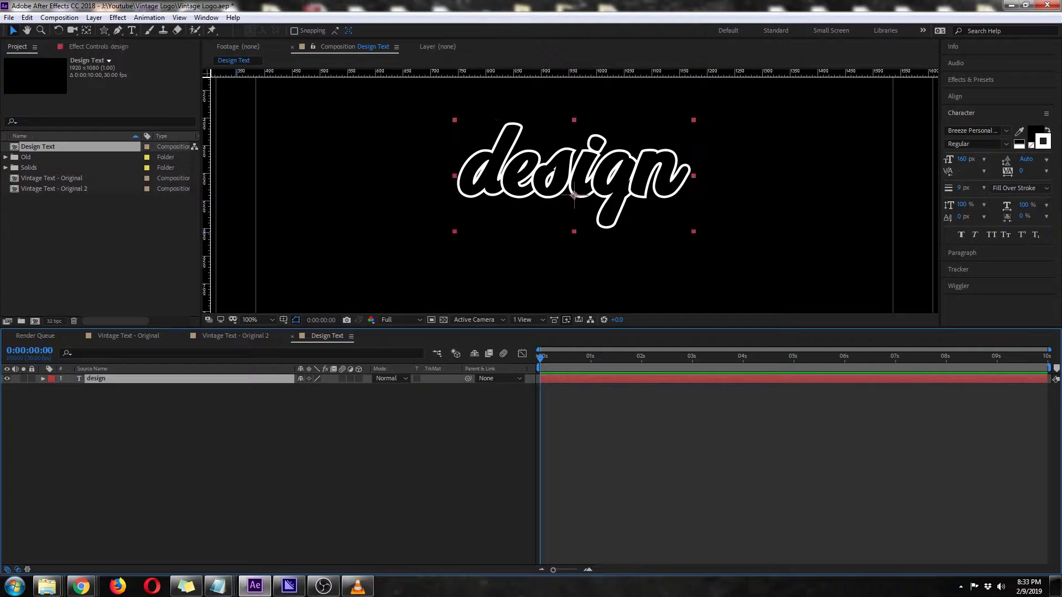
key(ctrl+d)
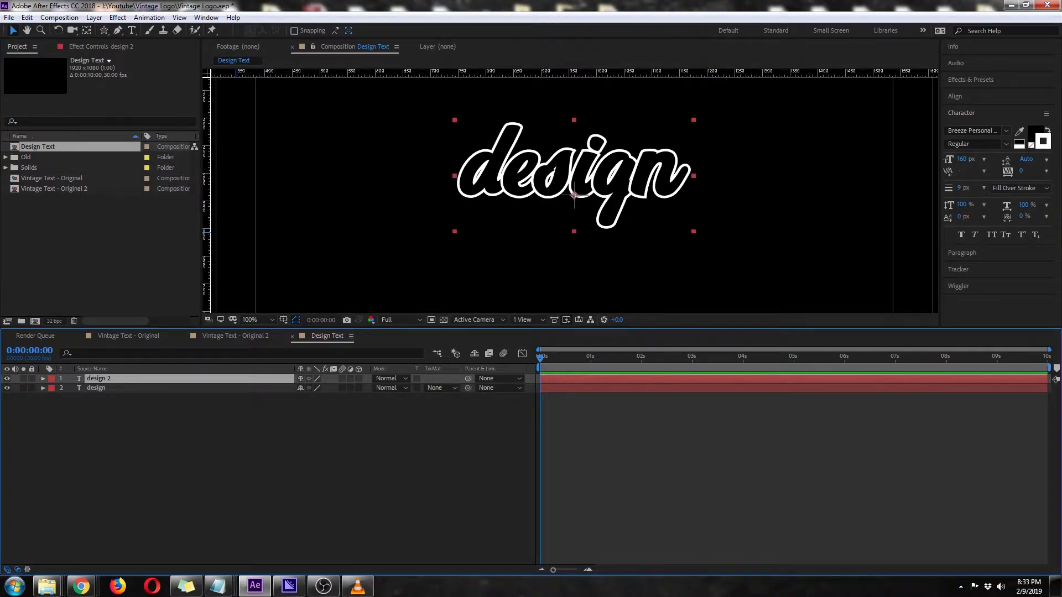
drag(959, 188, 950, 188)
click(23, 378)
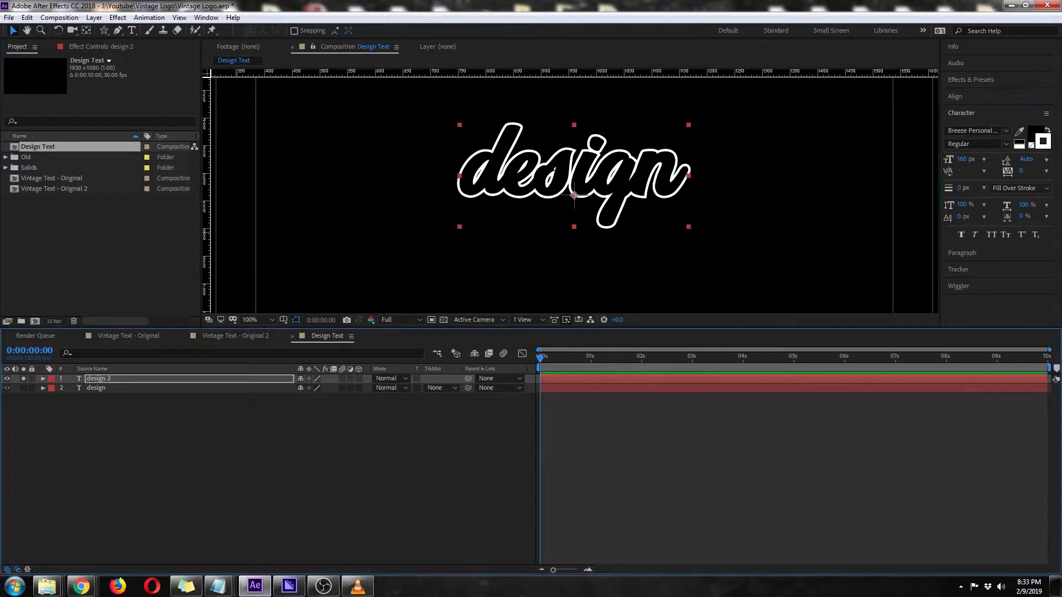
click(444, 320)
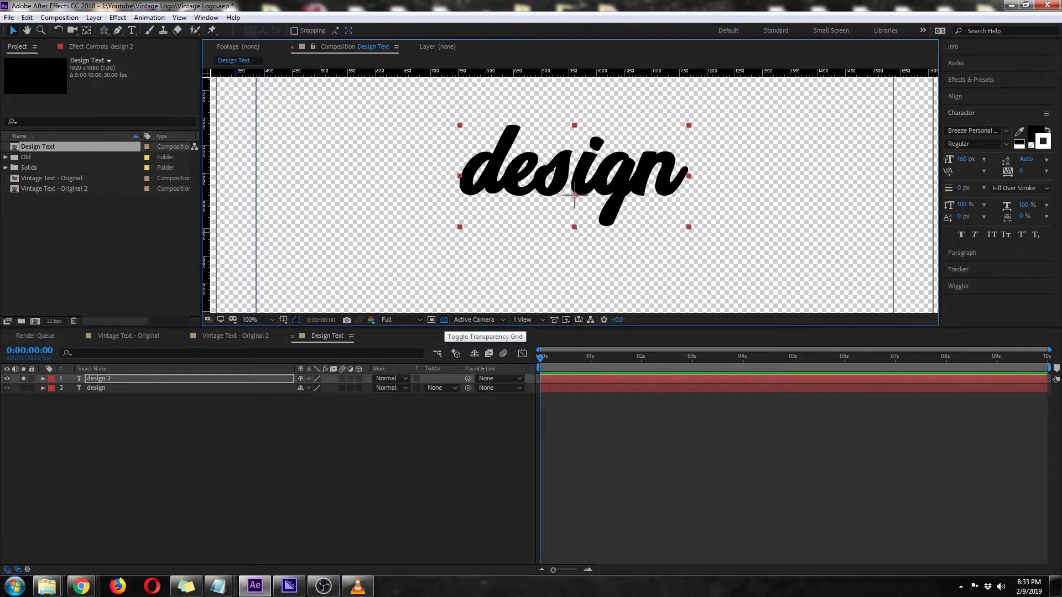
click(444, 319)
click(24, 379)
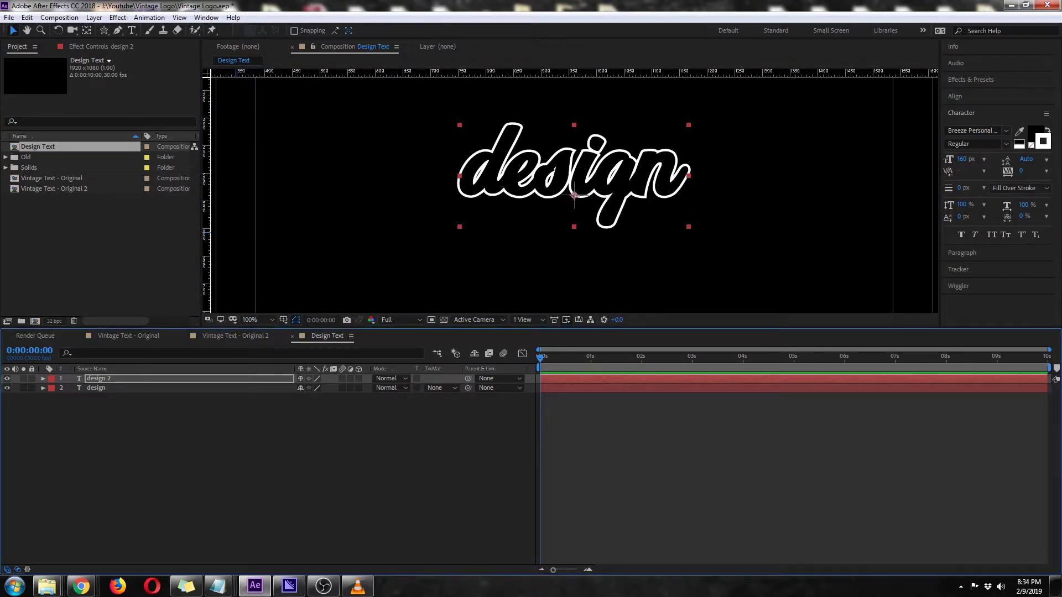
Paste the Fractal Noise layer, place it directly below design 2 with its alpha matte, and hide the design 2 layer
key(ctrl+v)
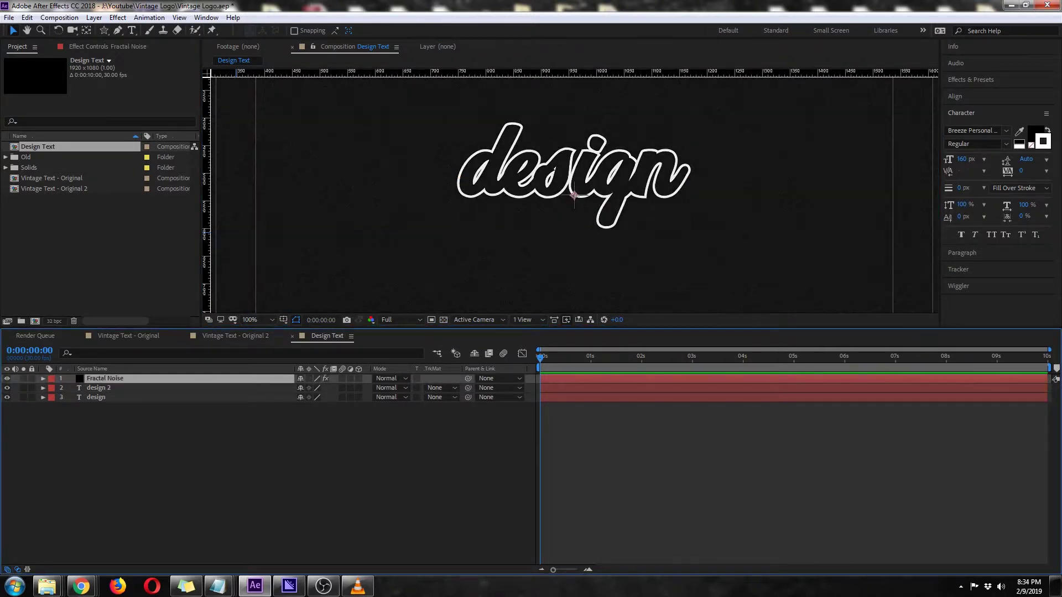
drag(113, 379, 113, 392)
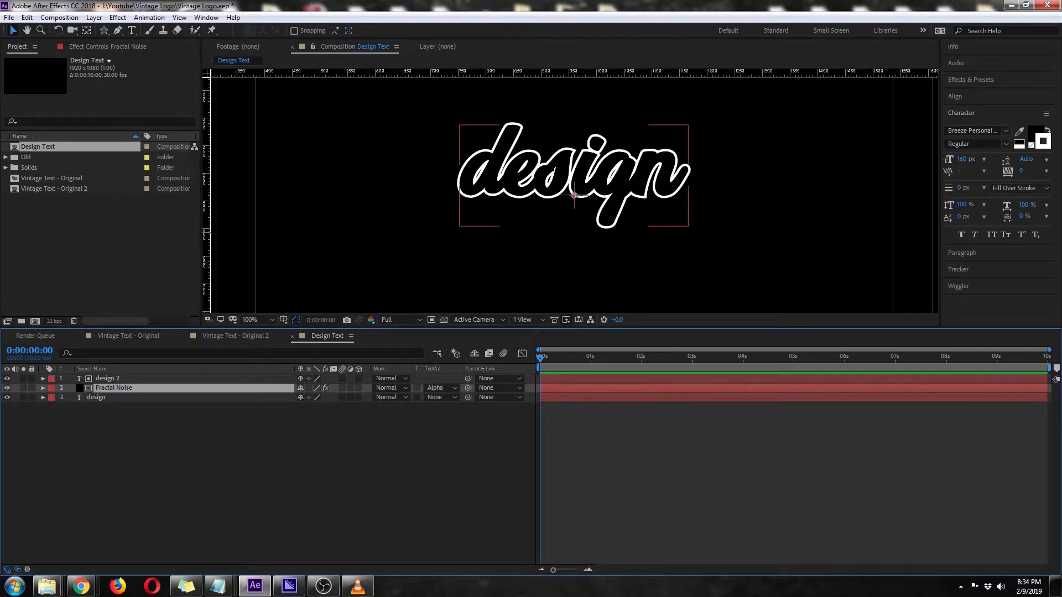
click(7, 379)
click(88, 442)
key(period)
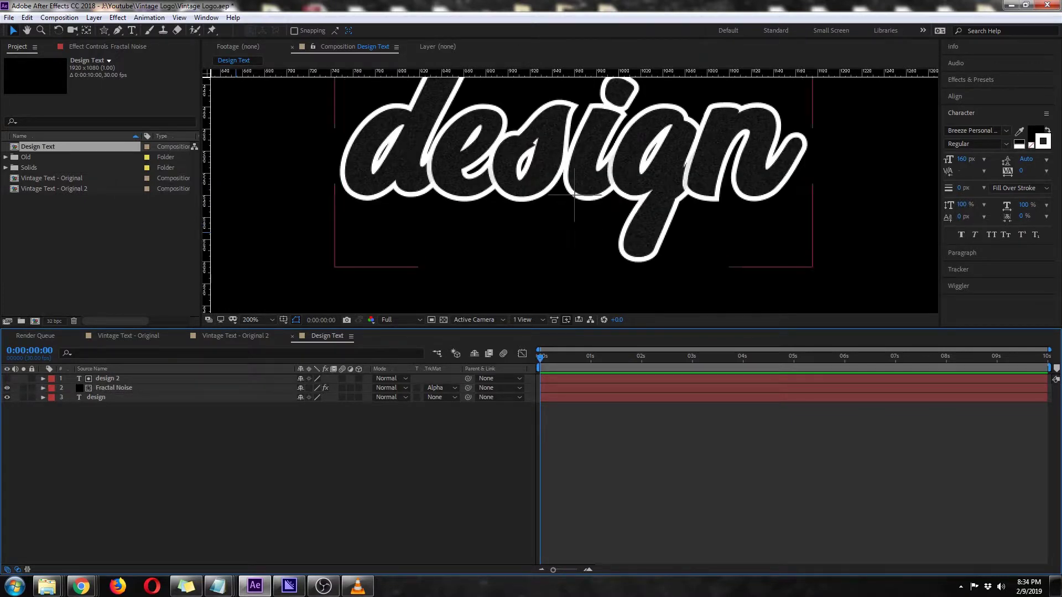
Apply the Perspective Drop Shadow effect to the original design text layer
click(96, 398)
key(comma)
key(comma)
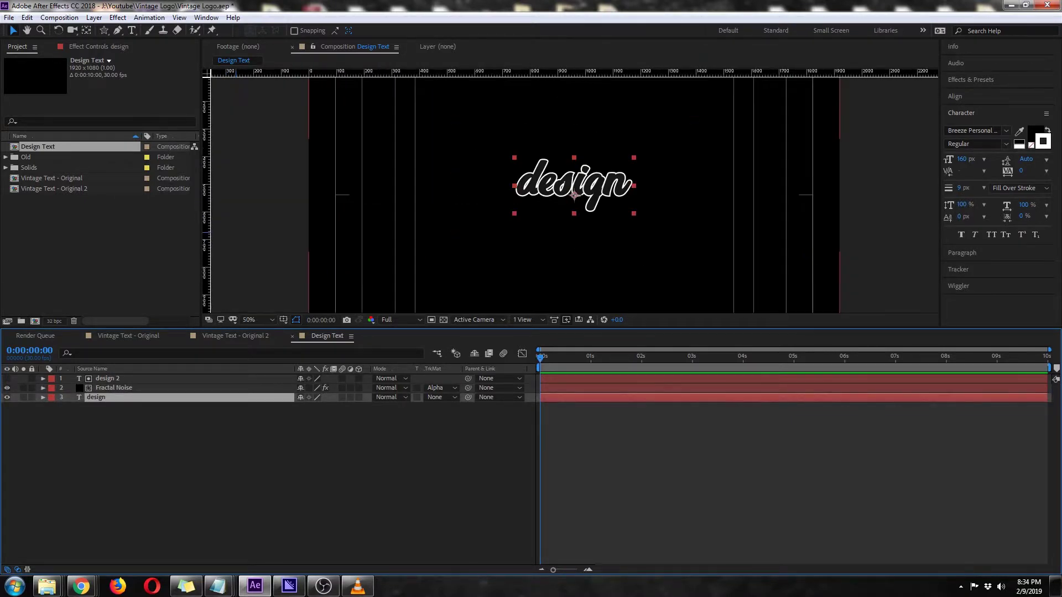
key(period)
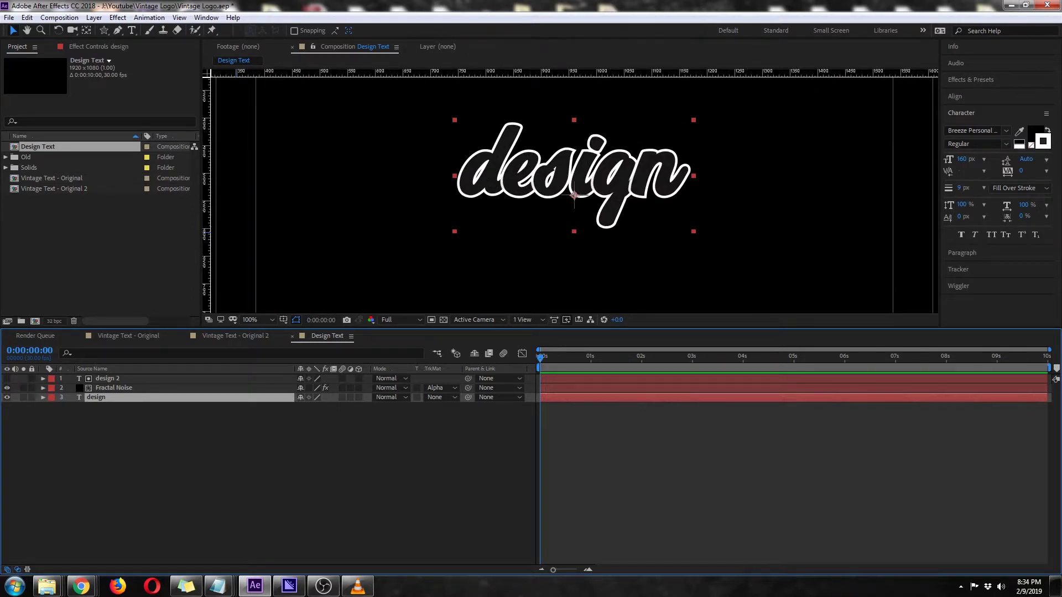
key(F3)
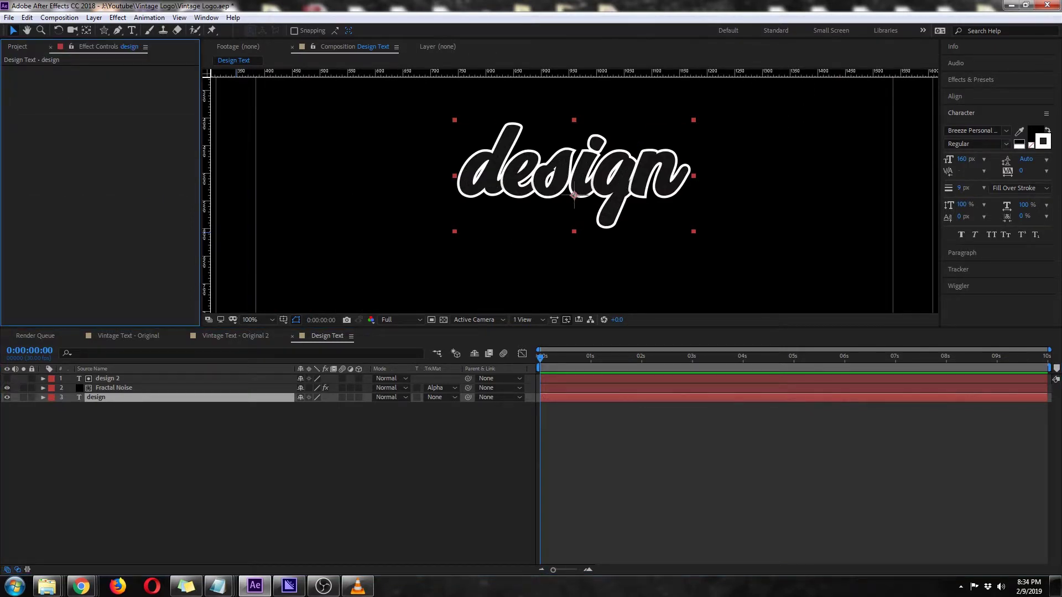
key(ctrl+5)
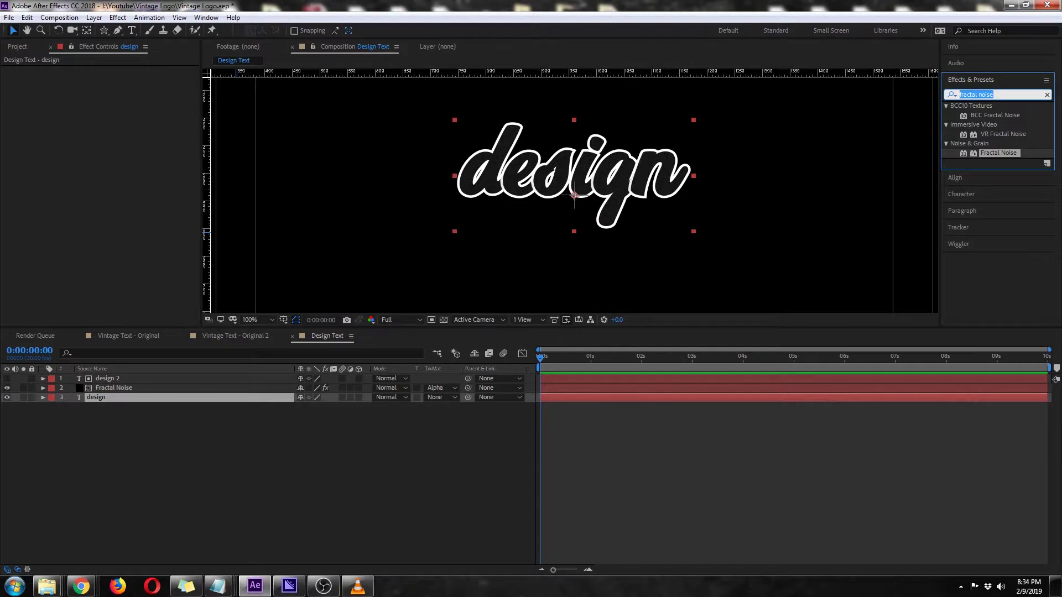
text(drop shadow)
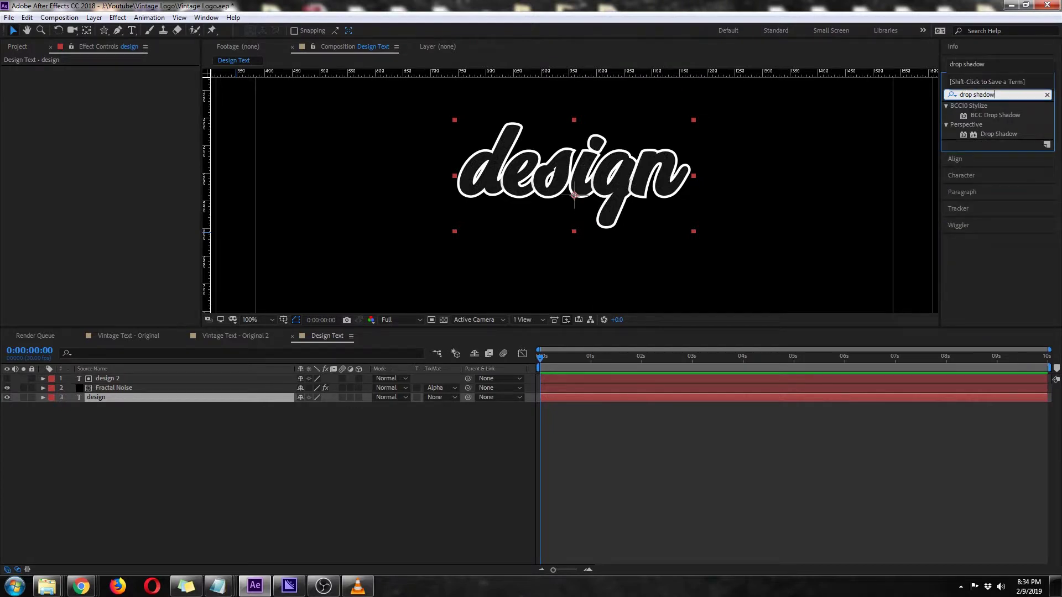
double_click(999, 135)
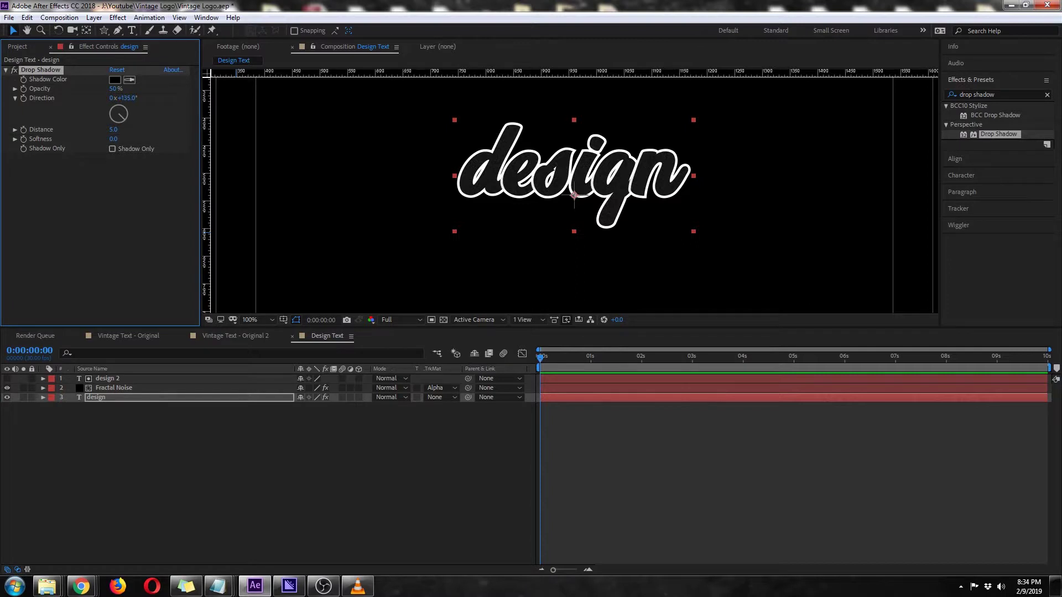
Set the shadow color of the Drop Shadow on the design layer to white
click(115, 80)
drag(276, 321, 242, 281)
click(483, 282)
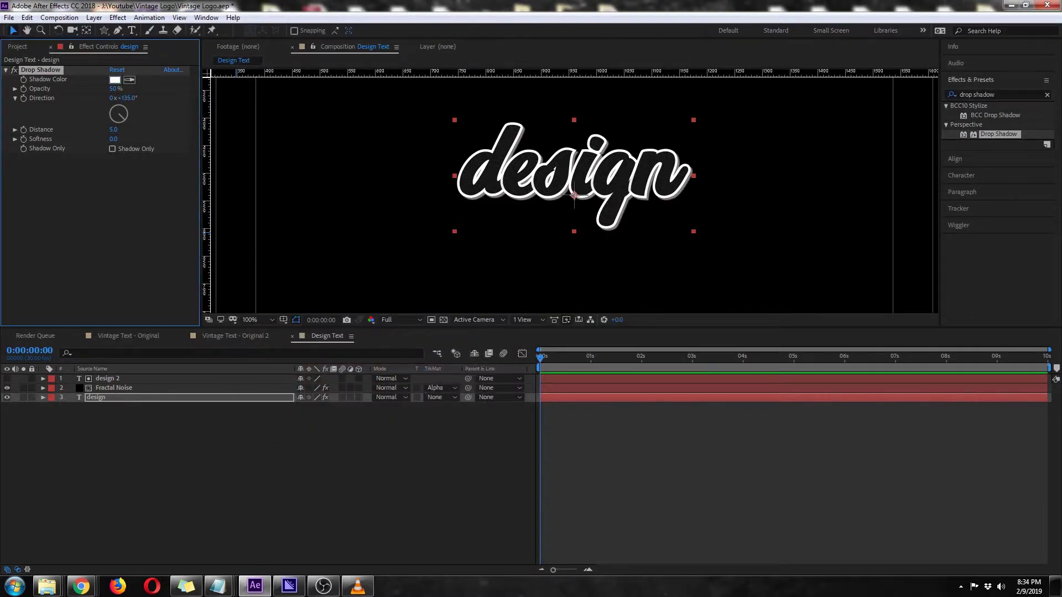
Set the Drop Shadow's opacity to 100% and its distance to 2
click(112, 89)
text(100)
key(Return)
click(113, 130)
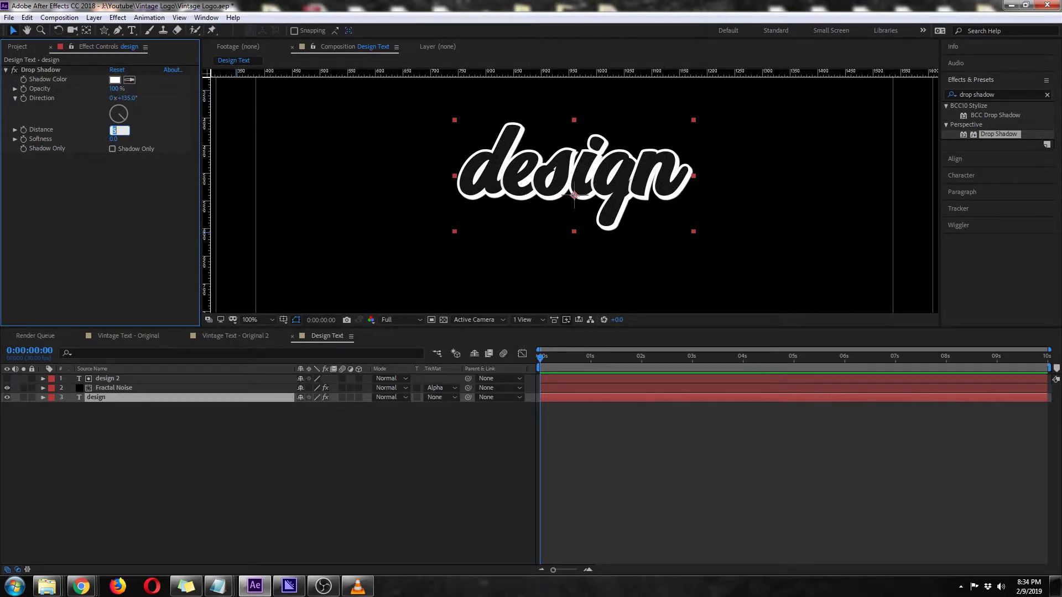
text(2)
key(Return)
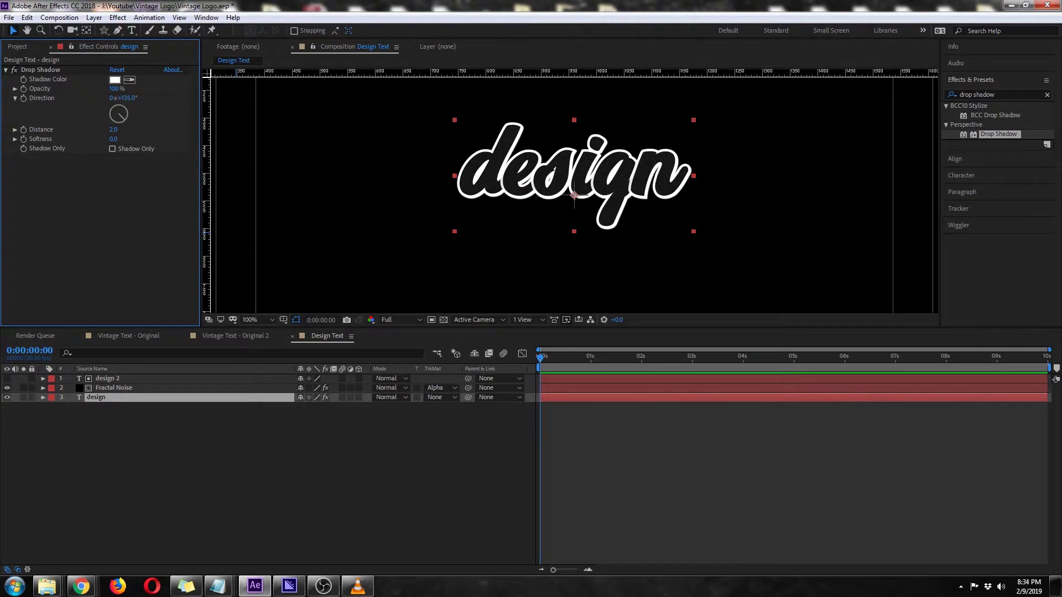
Compare the design text without its Drop Shadow, and duplicate that effect four times on the design layer
click(6, 70)
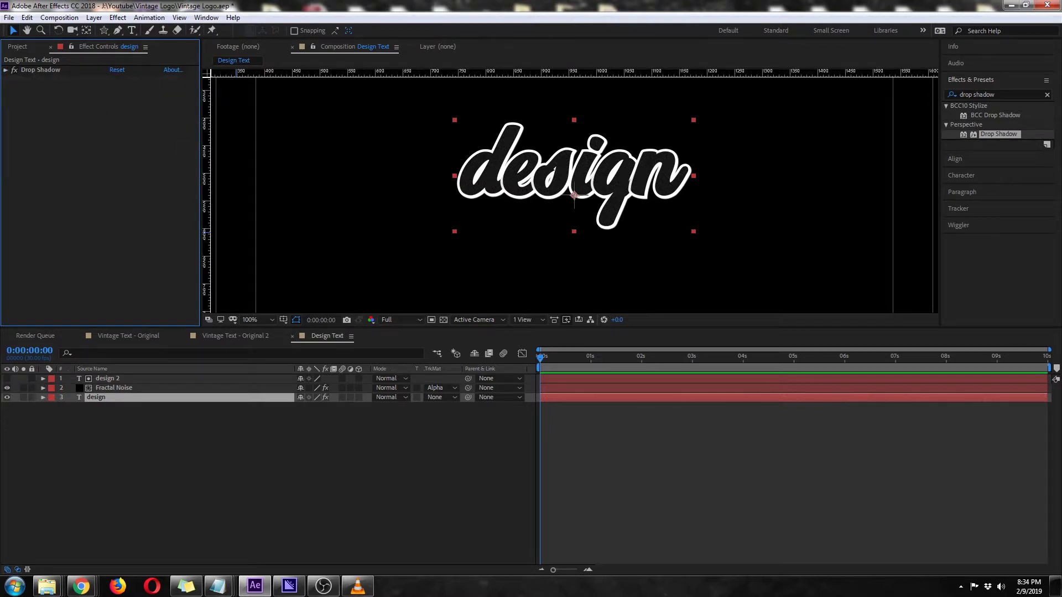
click(14, 71)
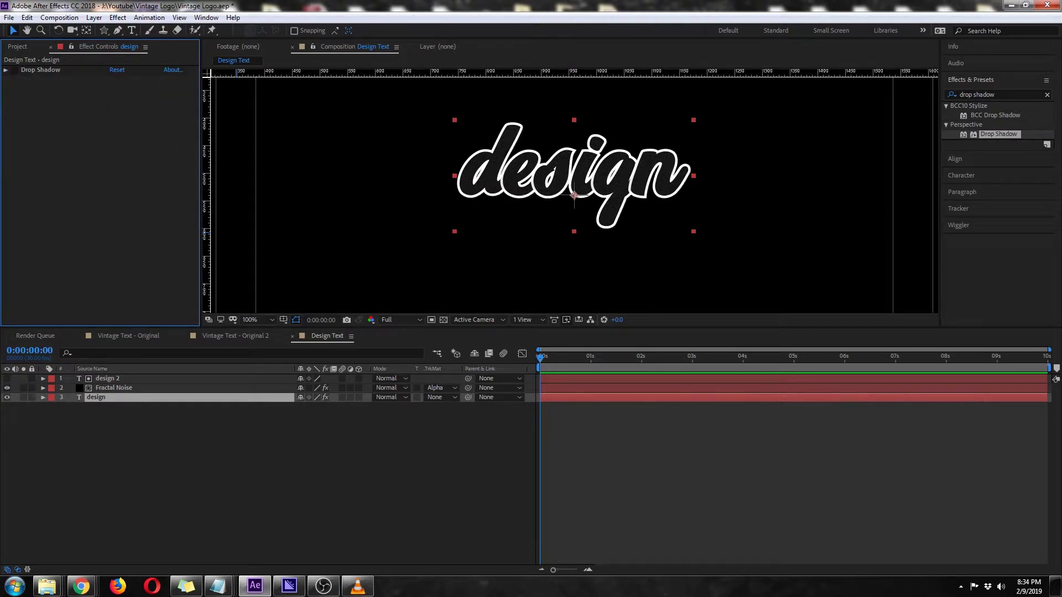
click(14, 70)
click(40, 70)
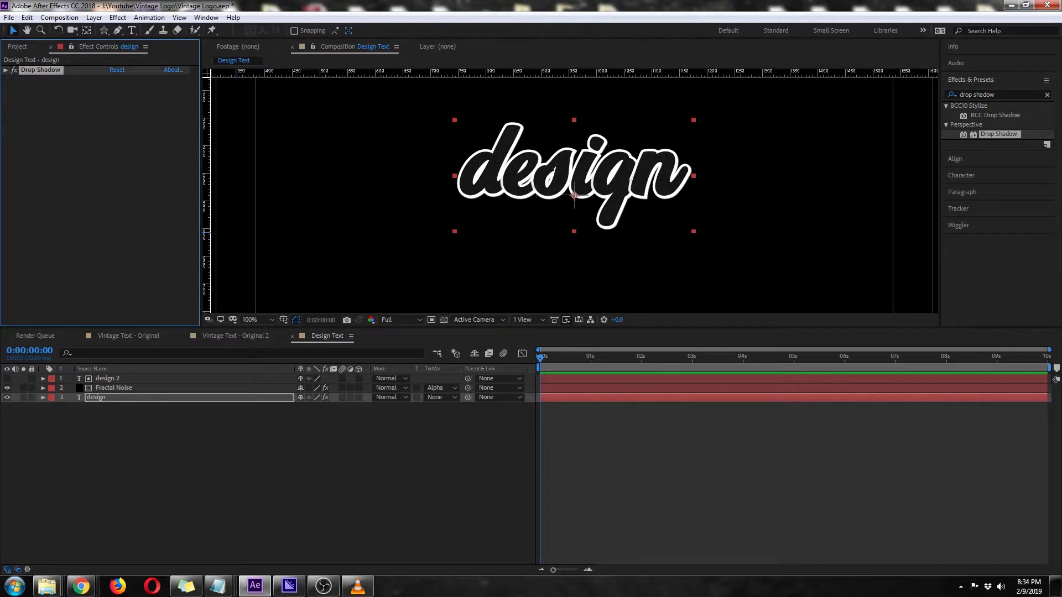
key(ctrl+d)
key(ctrl+d)
key(ctrl+d)
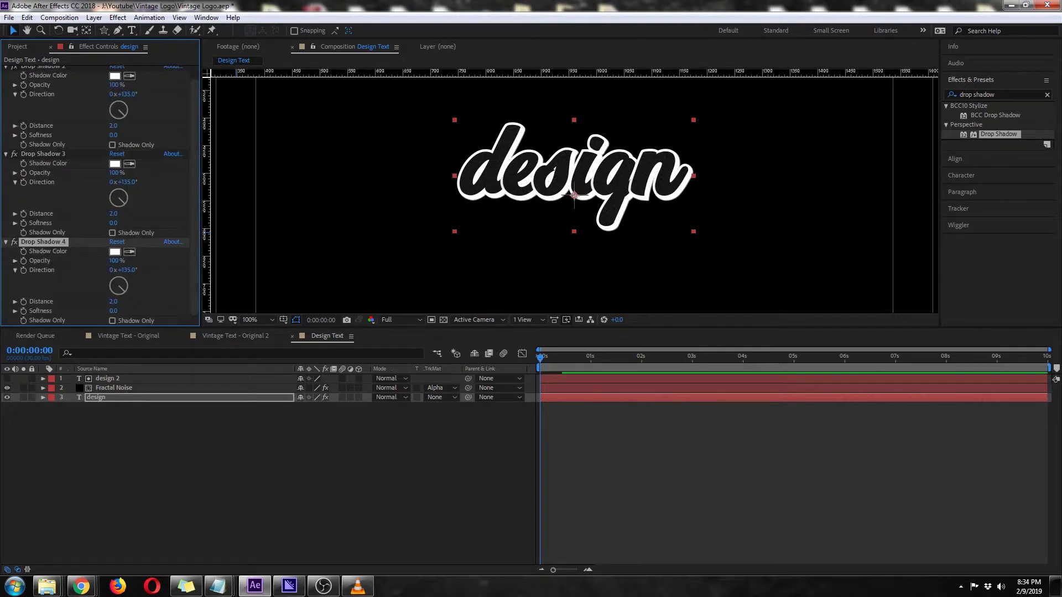
key(ctrl+d)
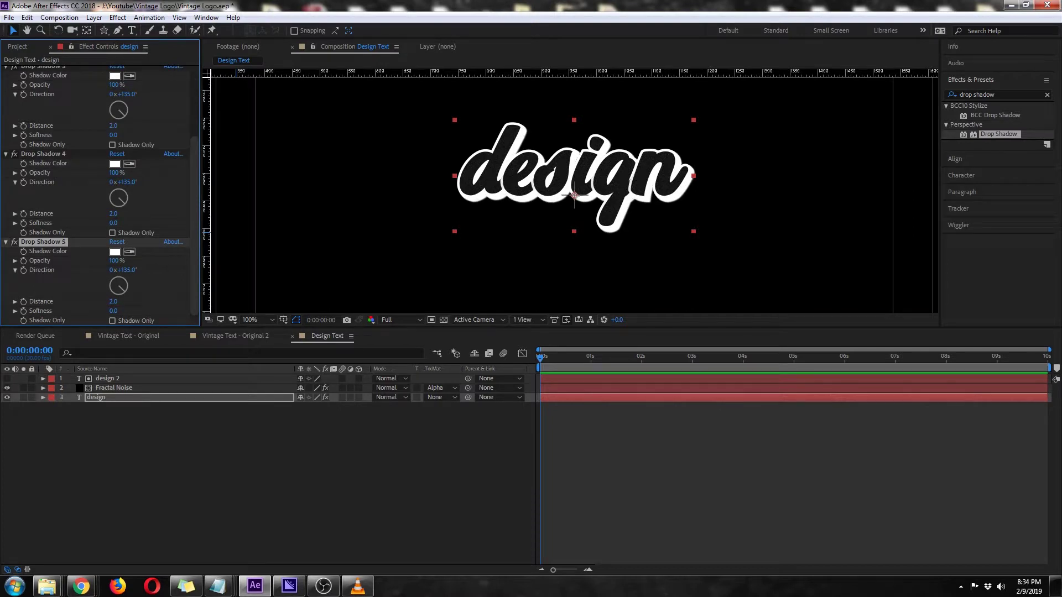
Collapse the settings of the duplicated Drop Shadow effects and deselect the design layer
scroll(100, 193, up, 3)
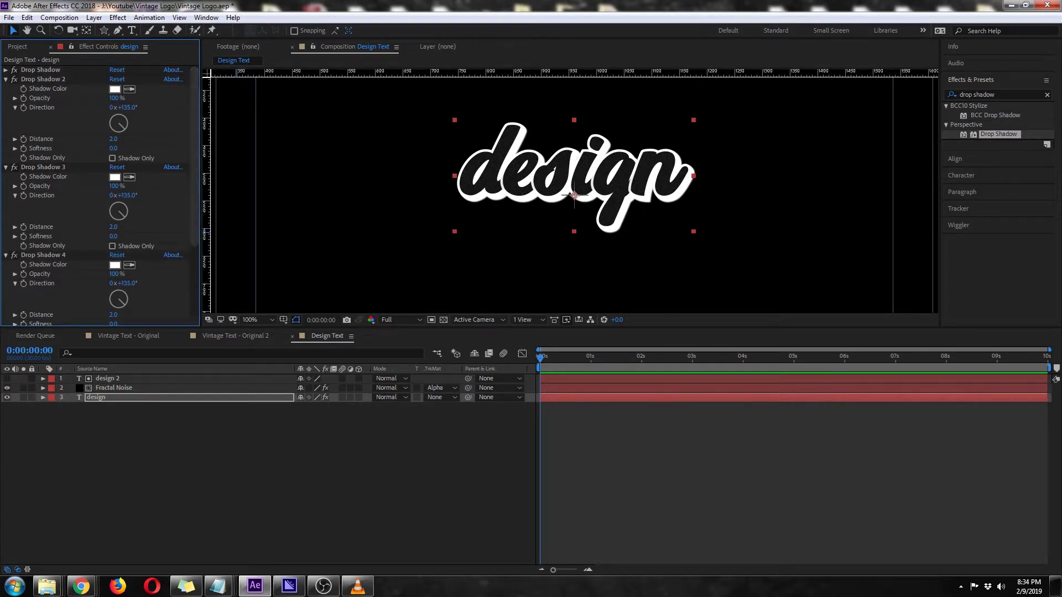
click(5, 79)
click(5, 89)
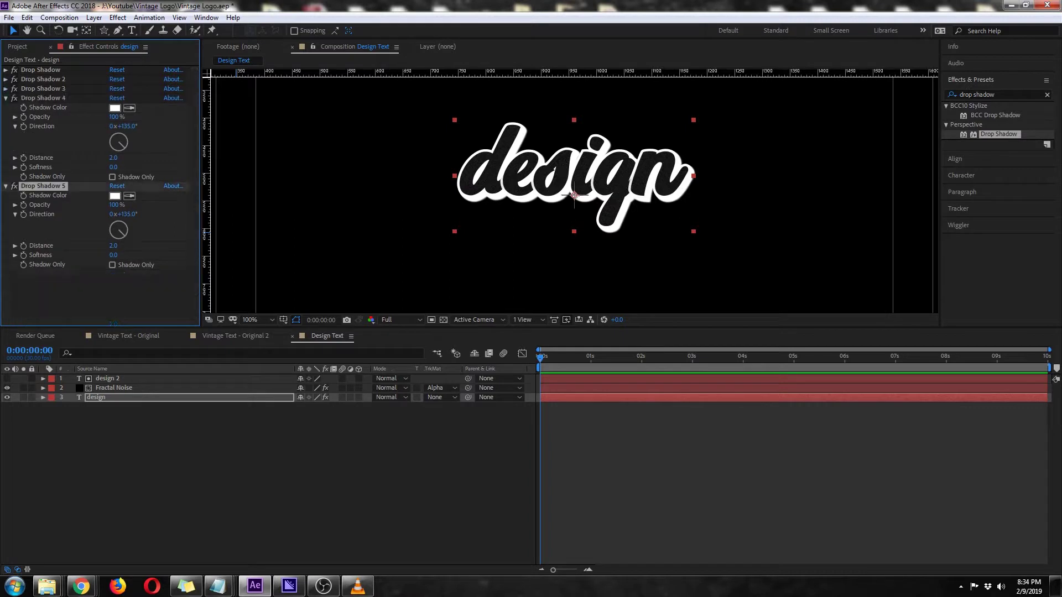
click(5, 98)
click(6, 108)
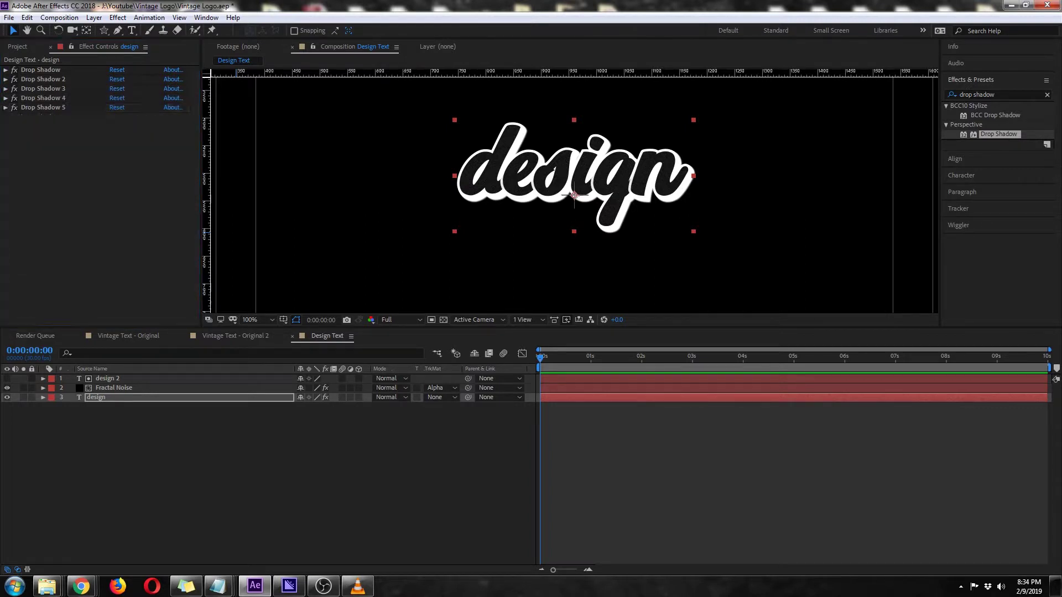
click(144, 465)
key(comma)
key(comma)
key(period)
key(period)
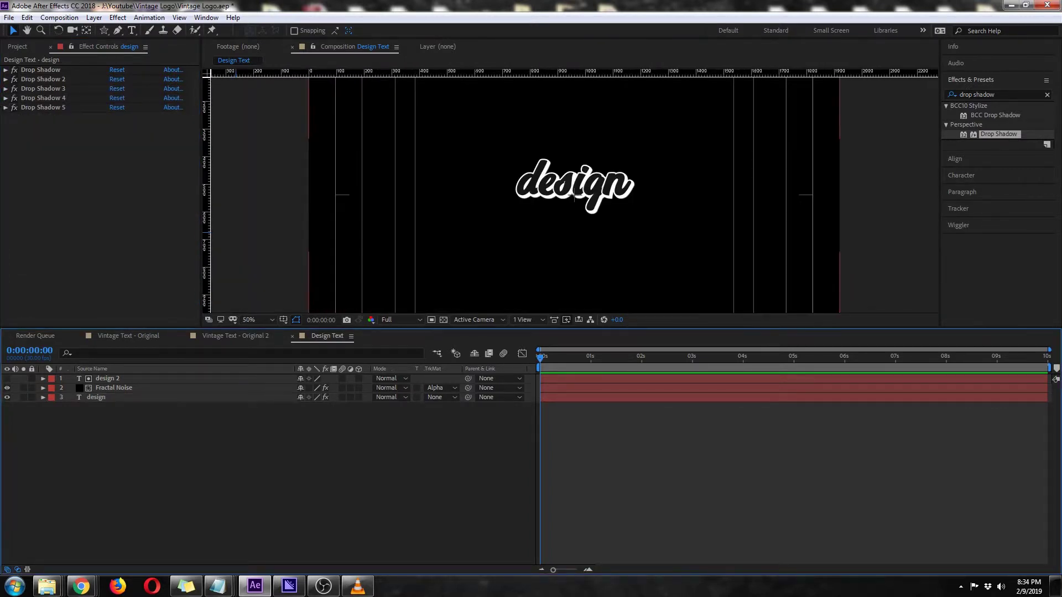
Rename the Vintage Text - Original 2 composition as "Vintage Text - 2"
click(235, 336)
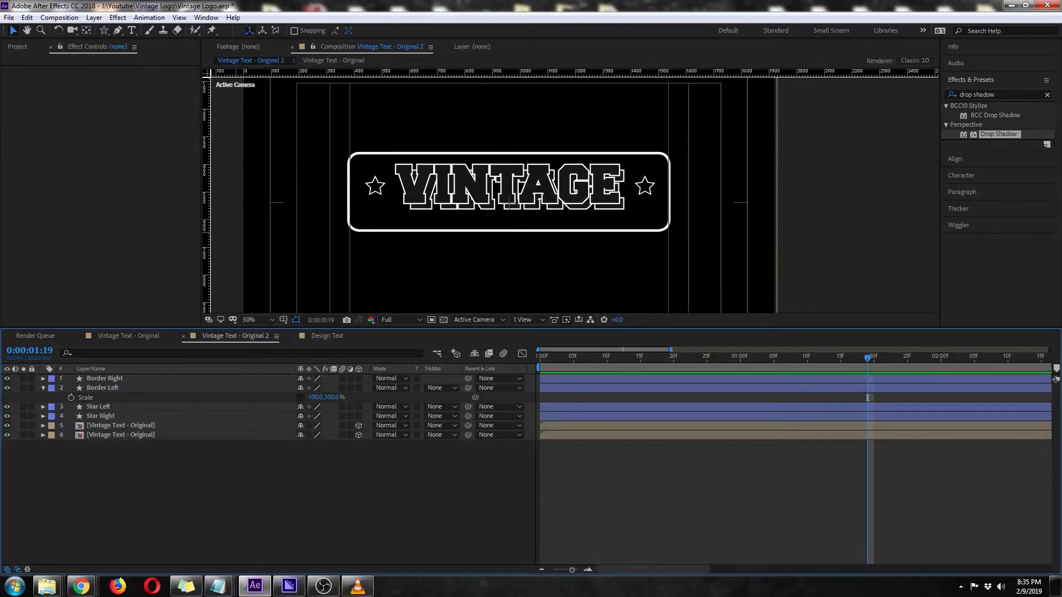
key(ctrl+0)
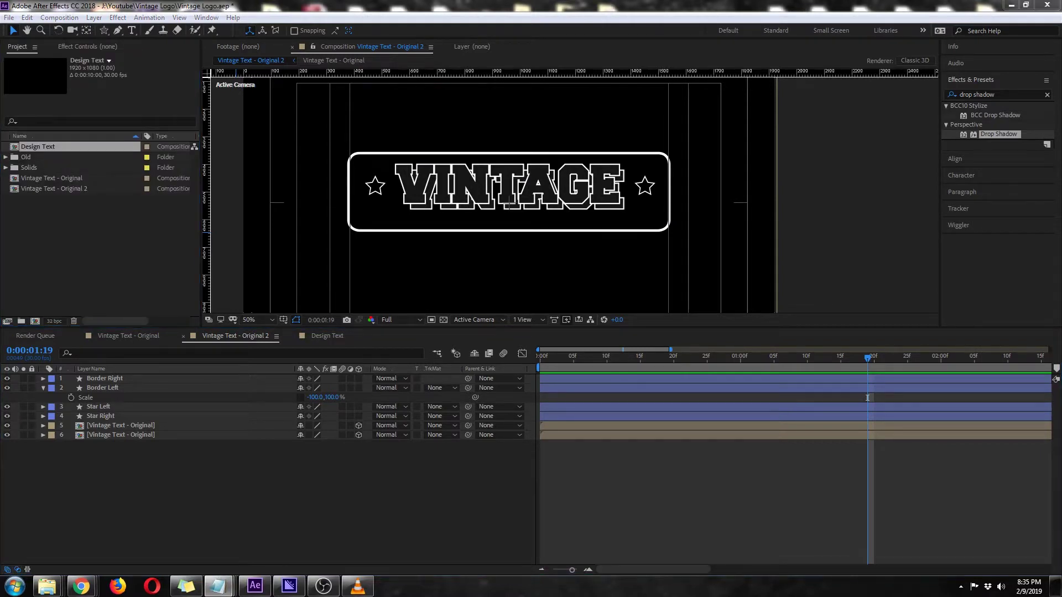
click(55, 189)
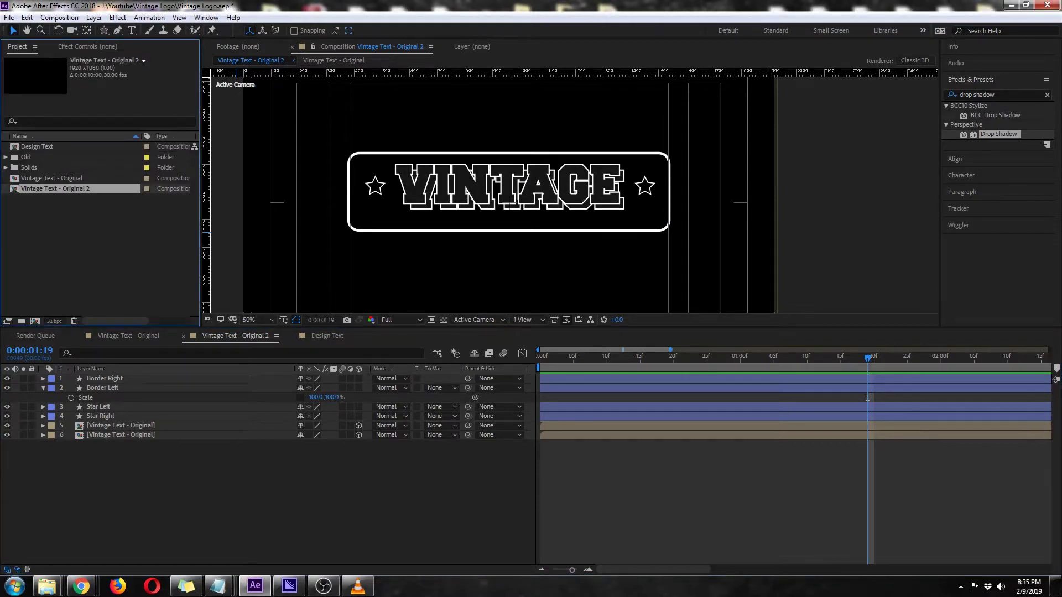
key(Return)
key(End)
key(BackSpace)
key(BackSpace)
key(BackSpace)
key(BackSpace)
key(BackSpace)
key(BackSpace)
key(BackSpace)
key(BackSpace)
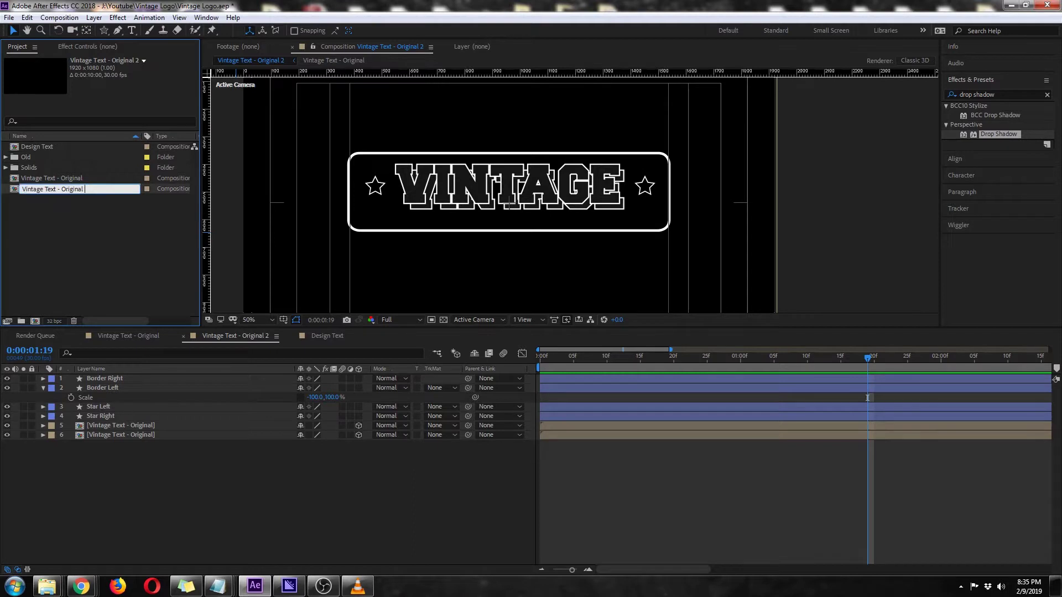
key(BackSpace)
key(BackSpace)
text(2)
key(Return)
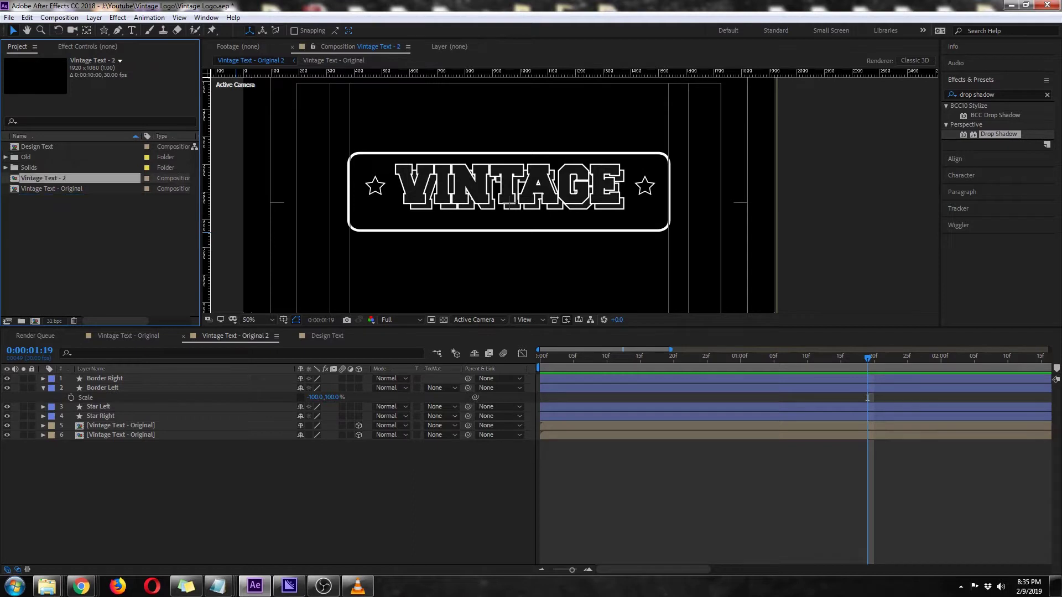
Create a new composition from Vintage Text - 2 and name it "Vintage - Bend"
drag(74, 178, 35, 322)
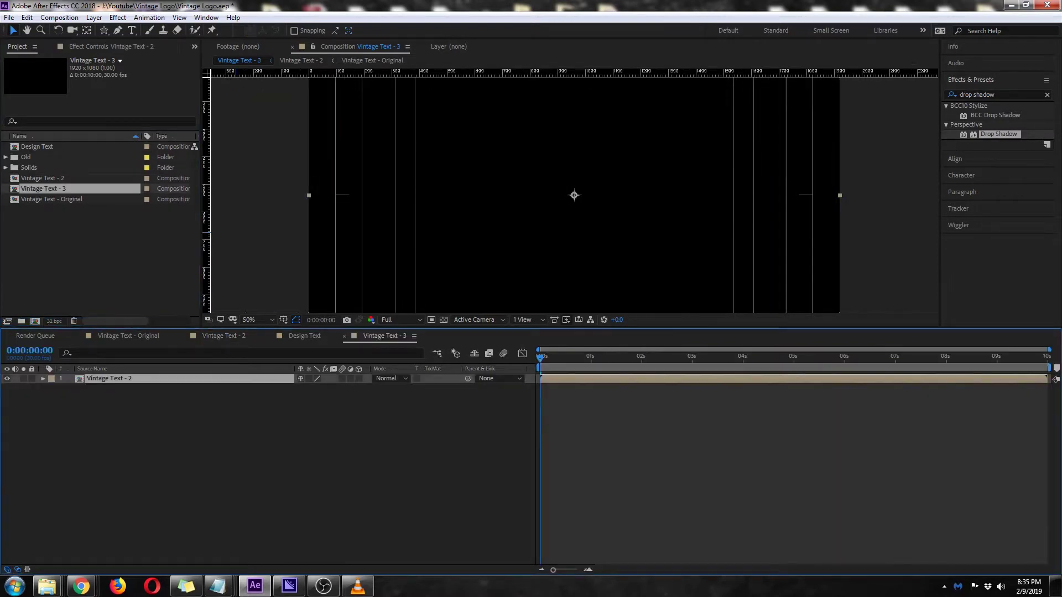
key(Return)
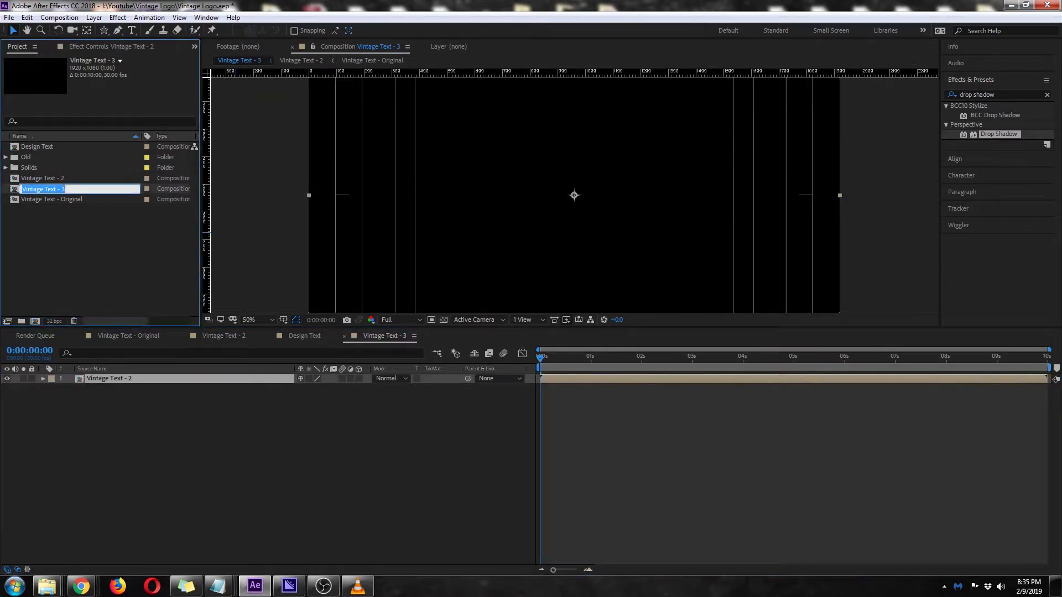
text(Vintage - Bend)
key(Return)
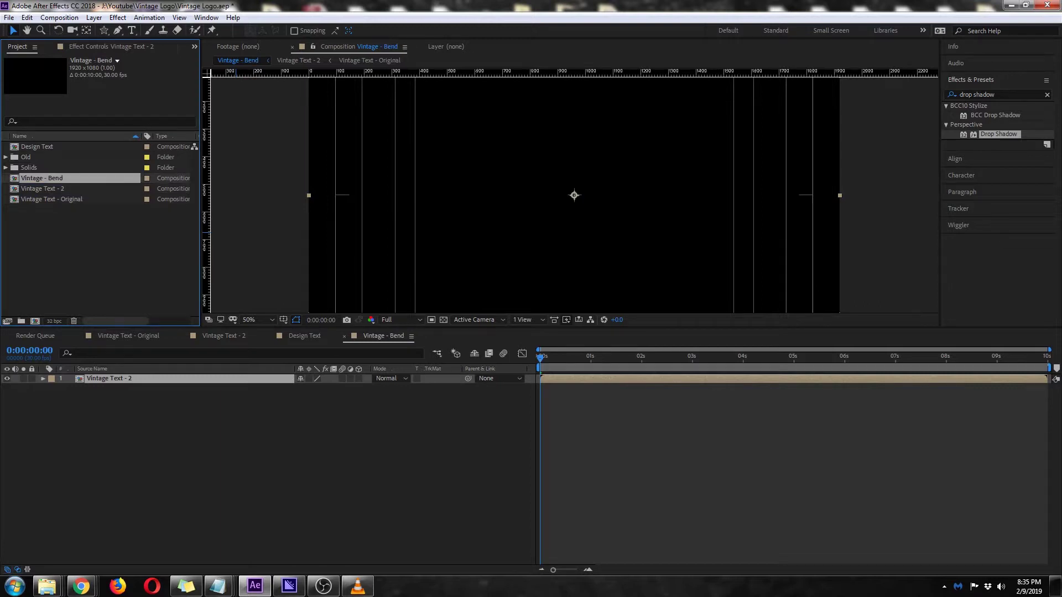
Preview the animation up to 0:00:03:12 and apply the CC Bend It effect to the Vintage Text - 2 layer
key(space)
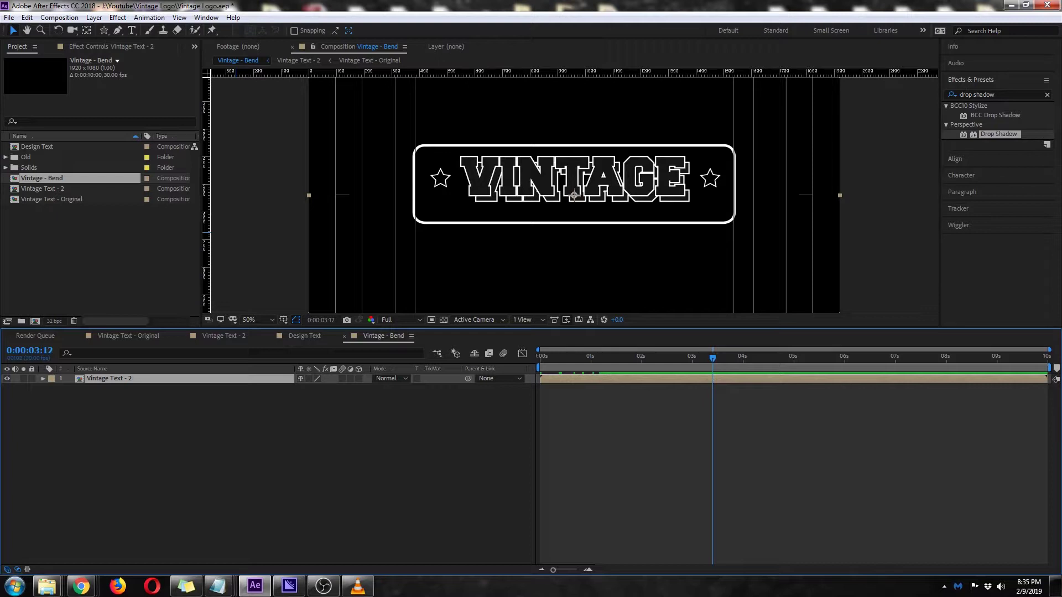
key(ctrl+5)
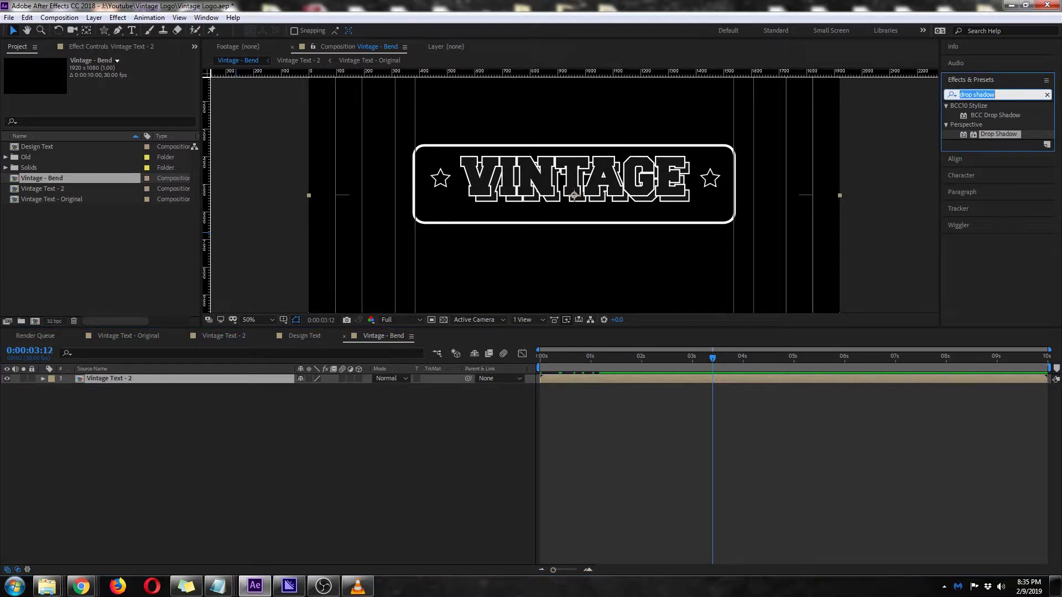
text(cc bend it)
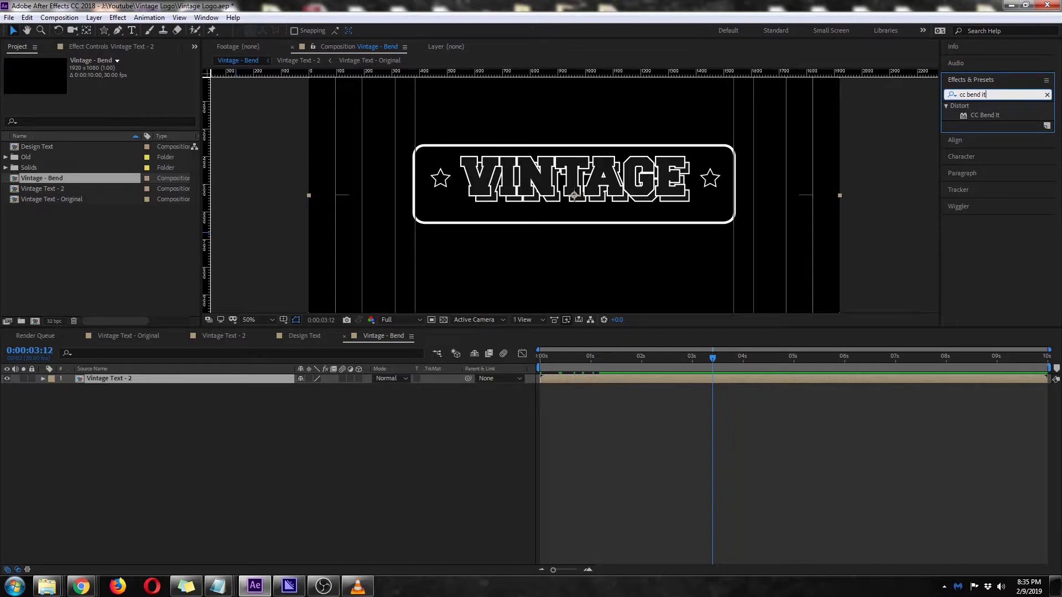
double_click(984, 116)
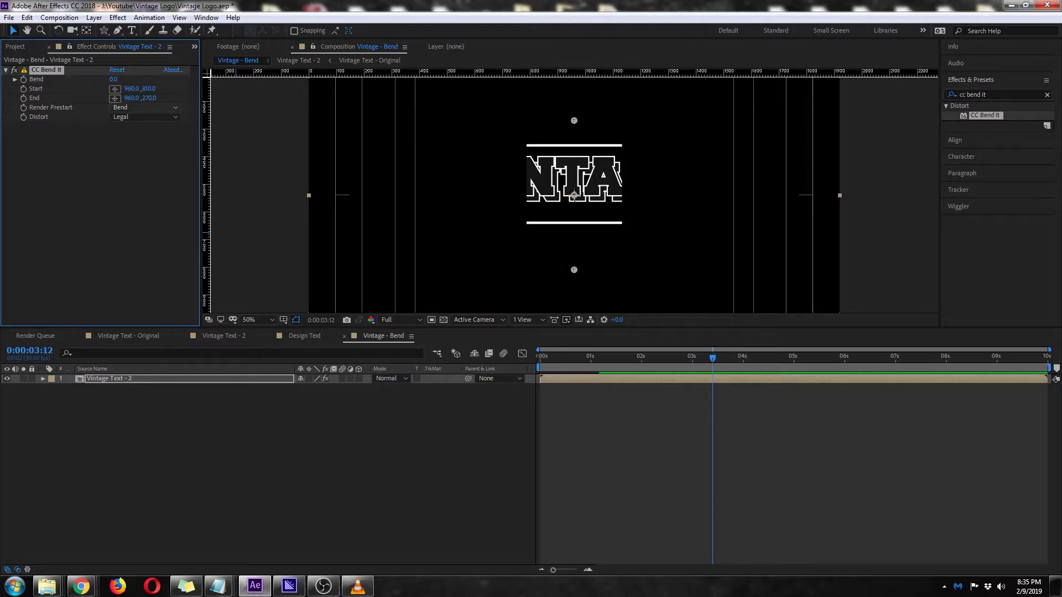
Try placing the CC Bend It end point just right of the border and the start point just left of it
drag(574, 121, 603, 123)
drag(738, 132, 755, 186)
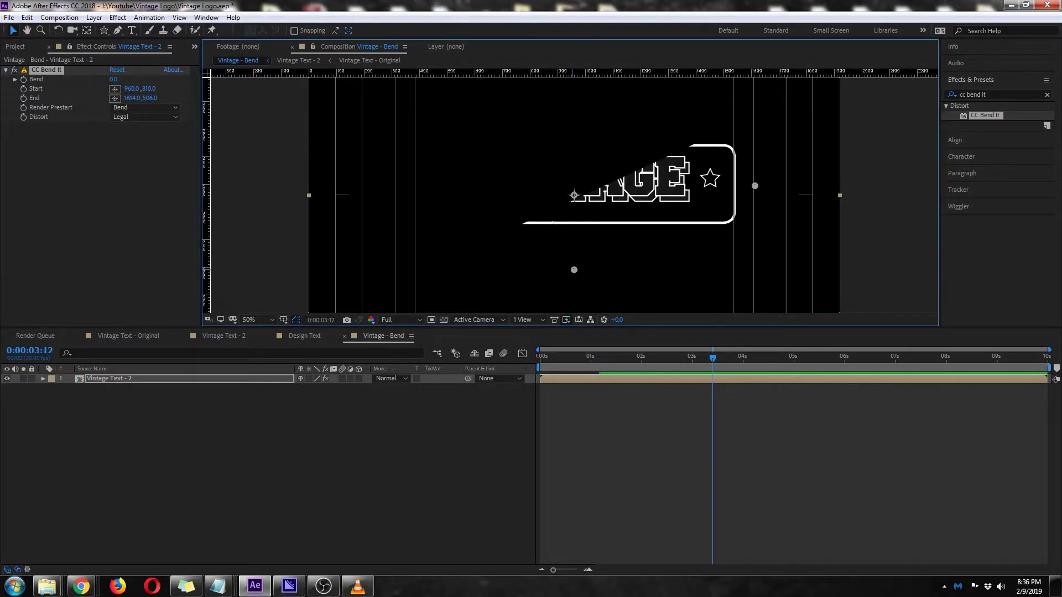
drag(574, 270, 383, 183)
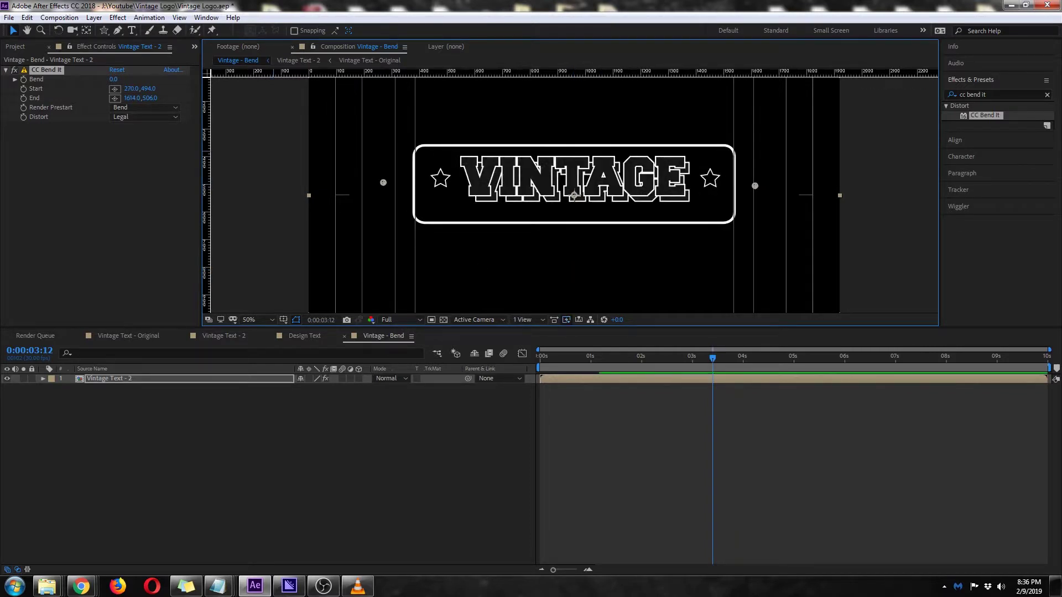
drag(113, 79, 113, 79)
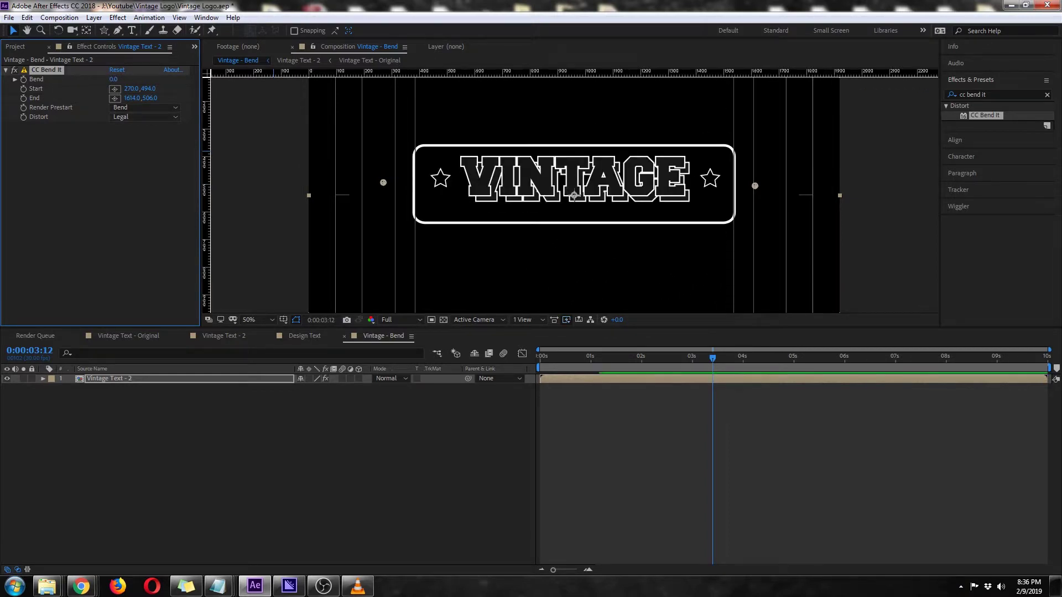
Place the bend's start point right of the border at about 1616, 486 and its end point left of it at about 284, 486
drag(383, 183, 763, 223)
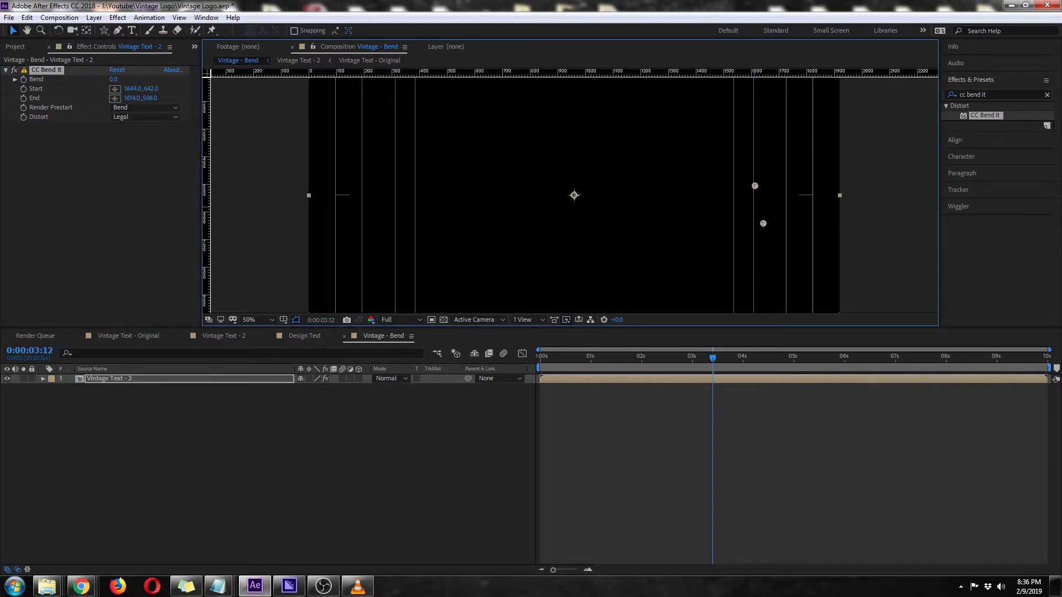
drag(755, 185, 387, 181)
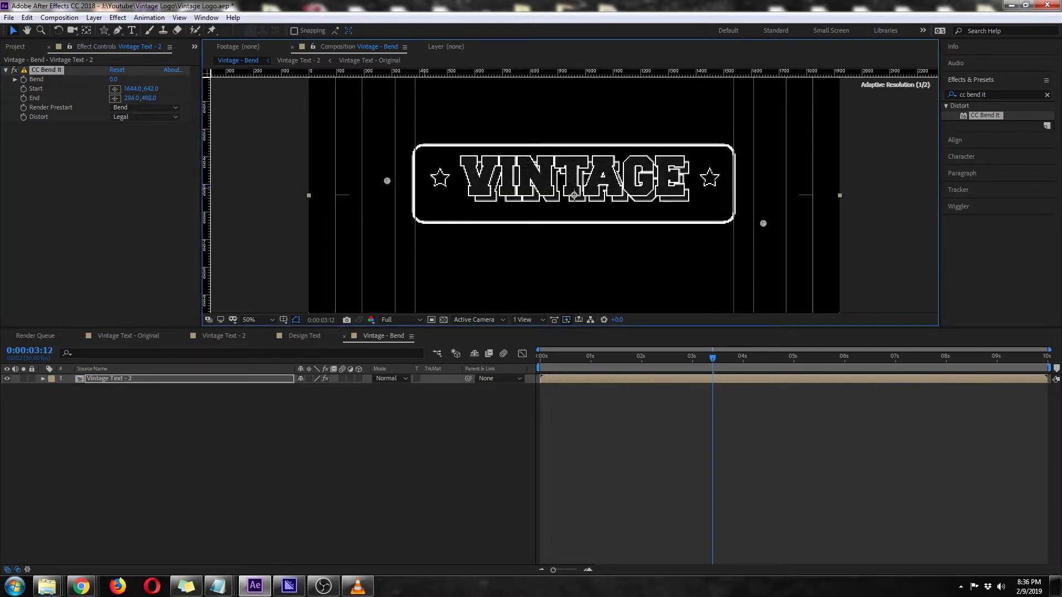
drag(759, 222, 755, 181)
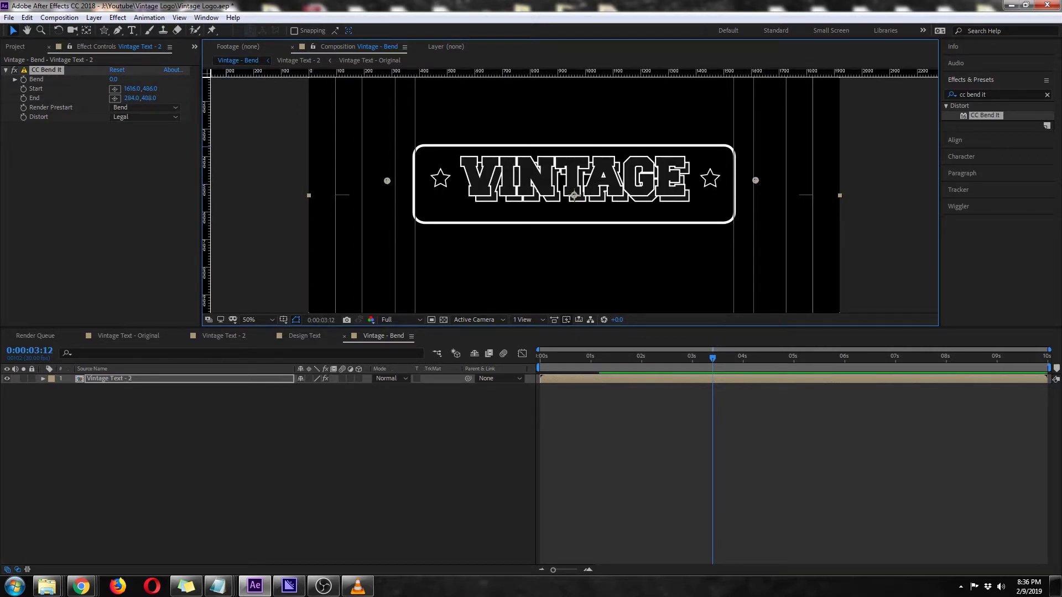
click(149, 99)
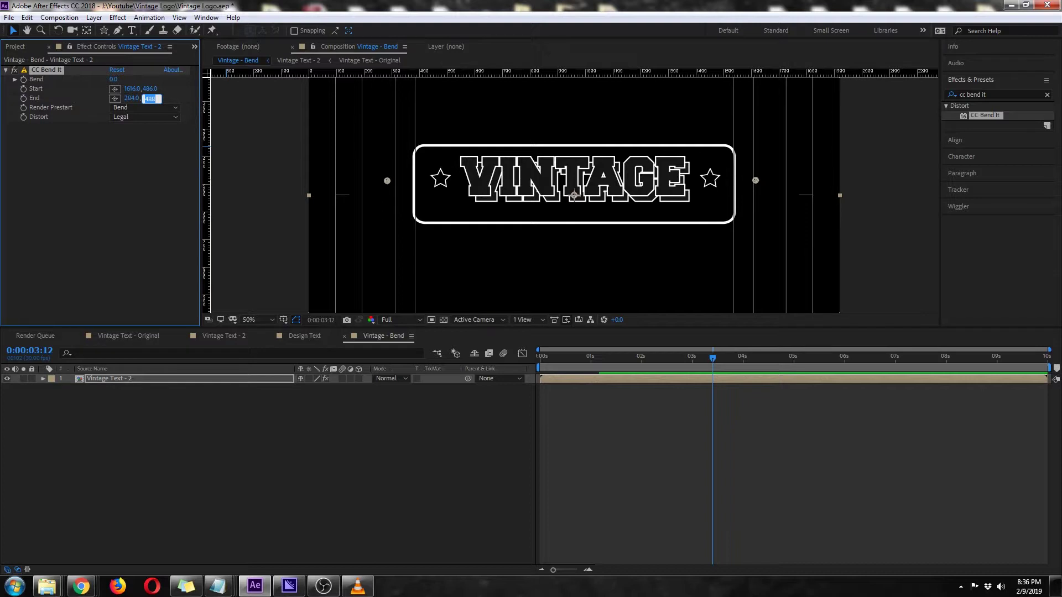
text(486)
key(Return)
Set the CC Bend It bend amount to -30 so the VINTAGE logo arches
drag(114, 80, 97, 79)
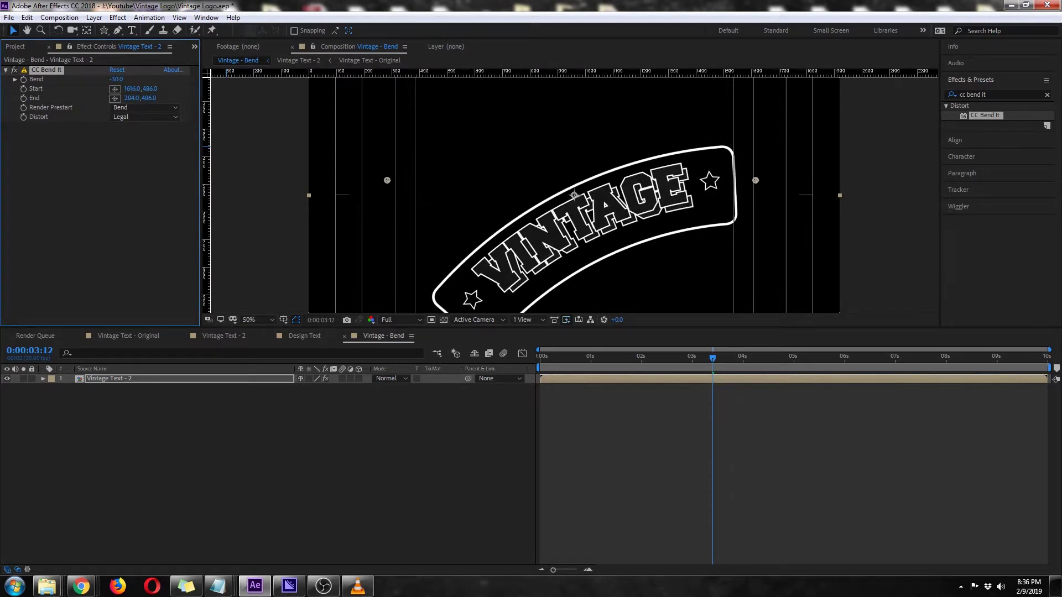
key(comma)
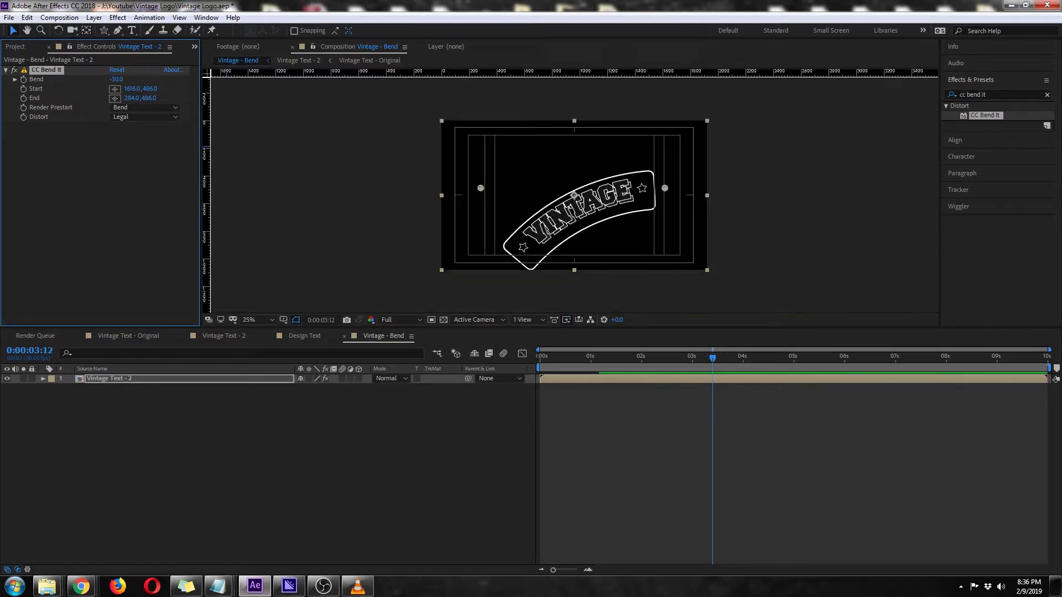
drag(601, 249, 597, 221)
scroll(598, 221, up, 2)
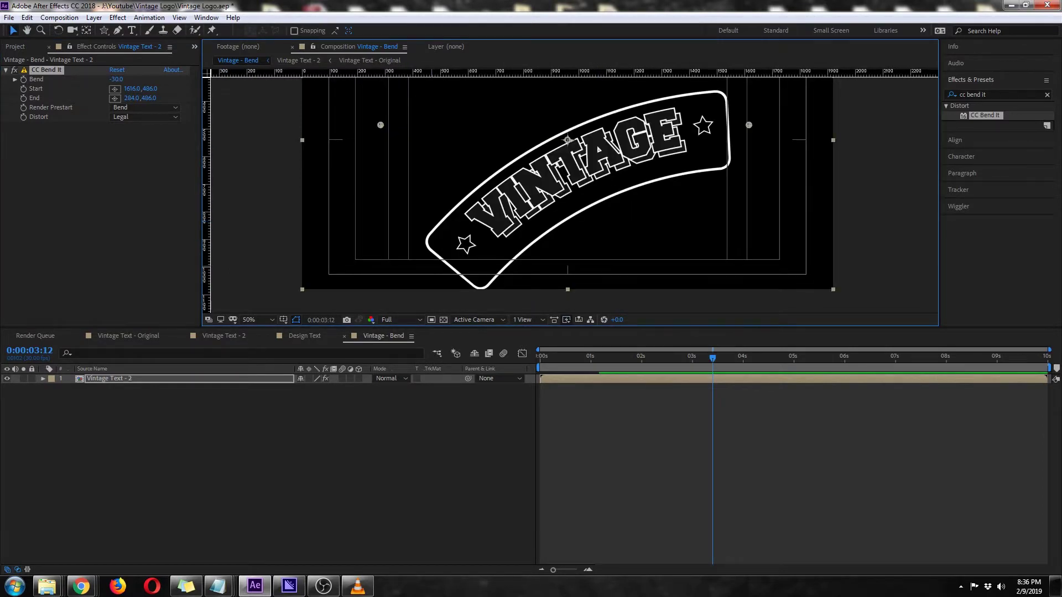
click(109, 378)
drag(432, 267, 431, 248)
key(ctrl+z)
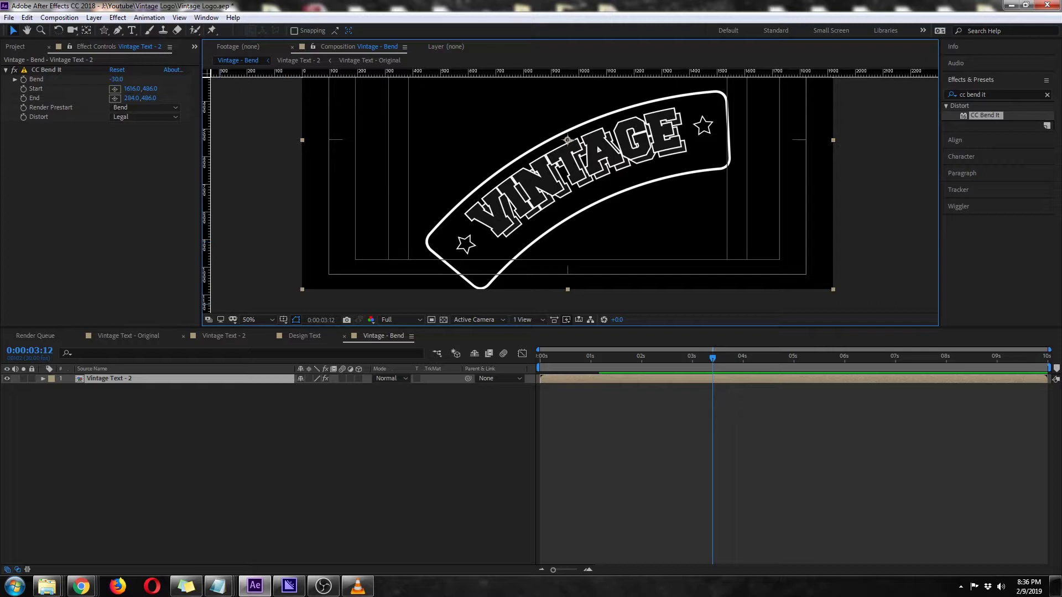
In the Vintage Text - 2 composition, move all layers straight up to the upper part of the frame and preview the animation
click(224, 335)
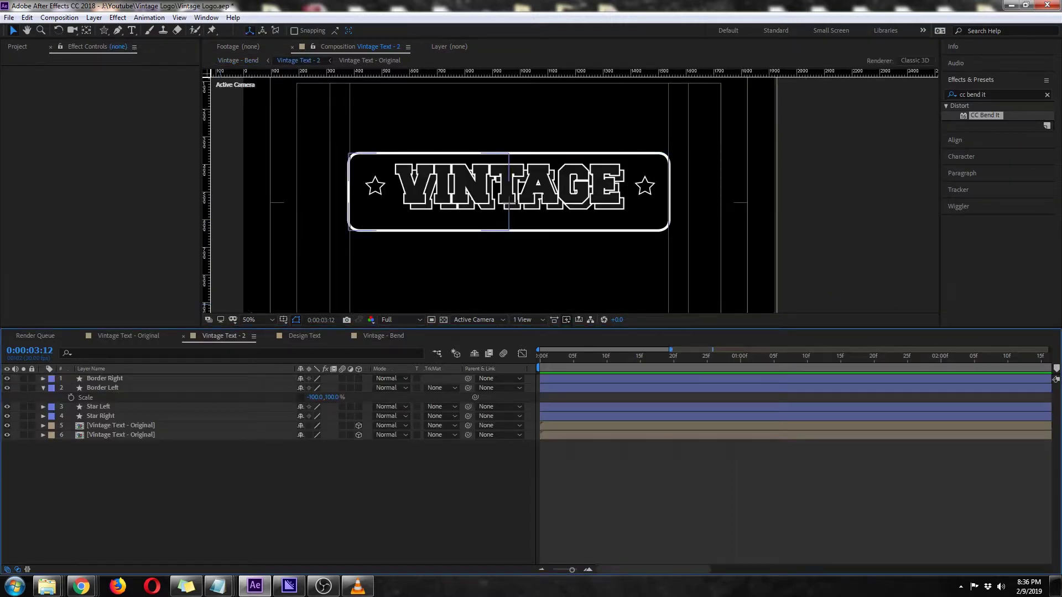
click(43, 388)
click(104, 379)
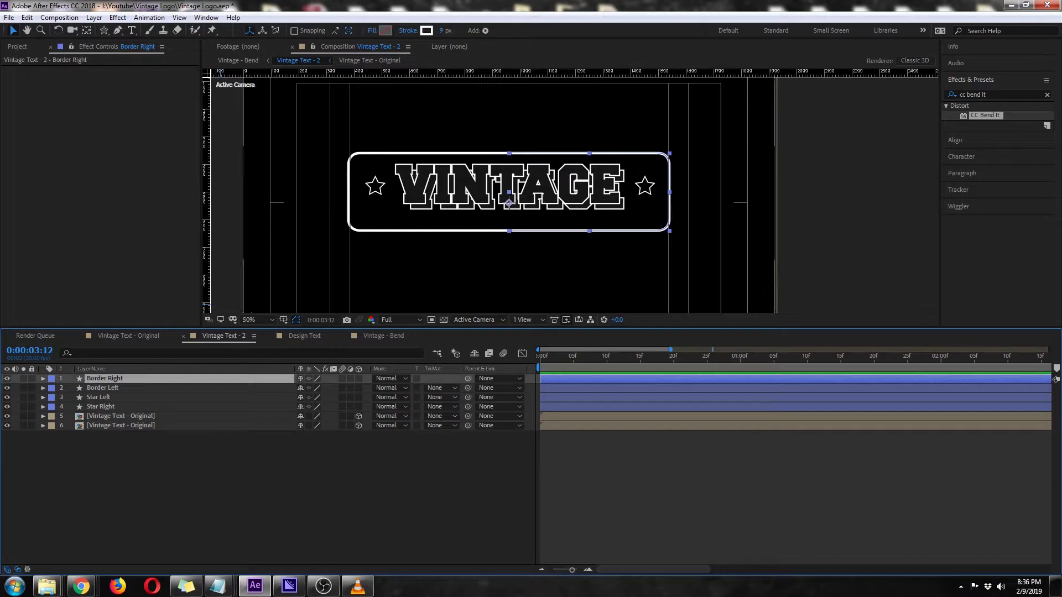
key(ctrl+a)
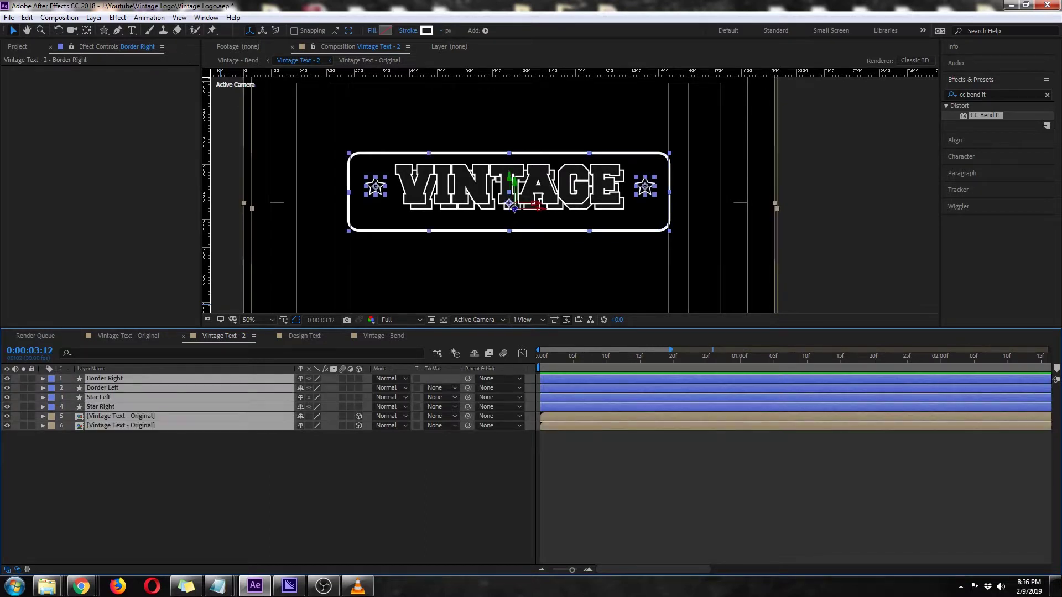
drag(510, 178, 513, 148)
click(575, 480)
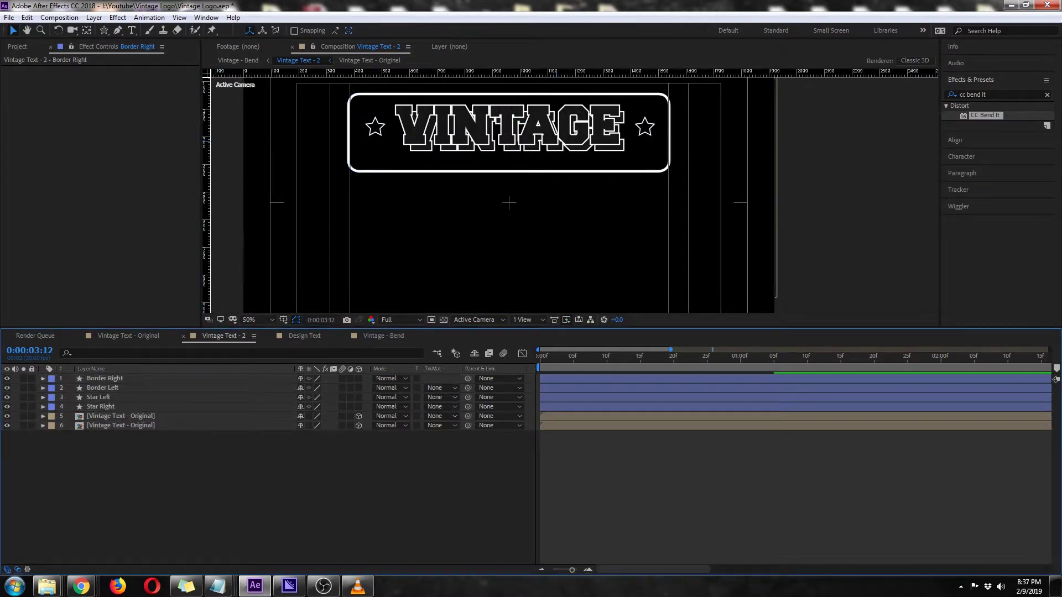
key(space)
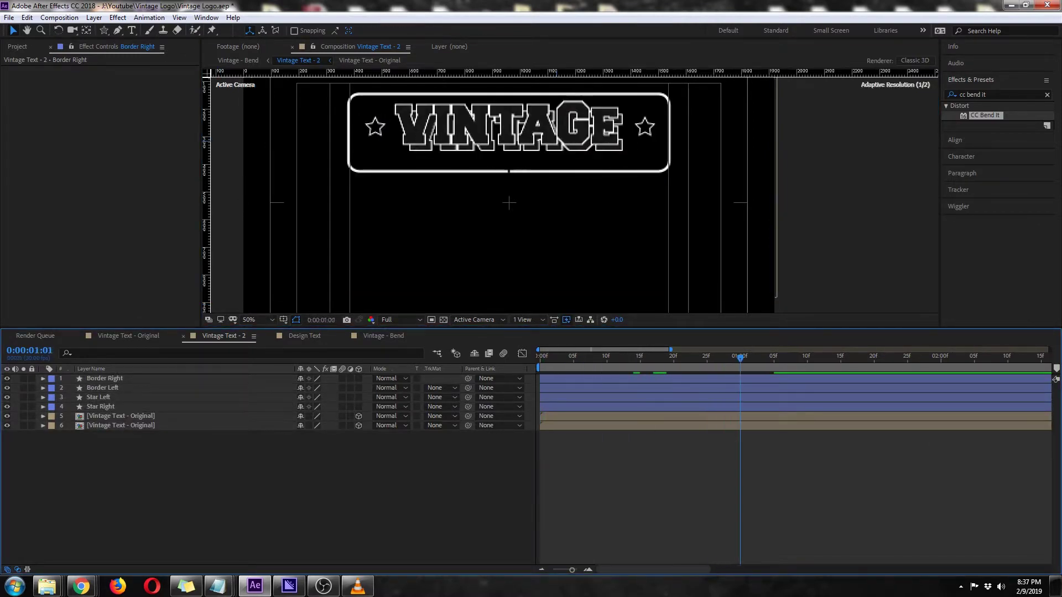
Return to the Vintage - Bend composition and flatten the logo by setting the CC Bend It bend amount to 0
click(383, 336)
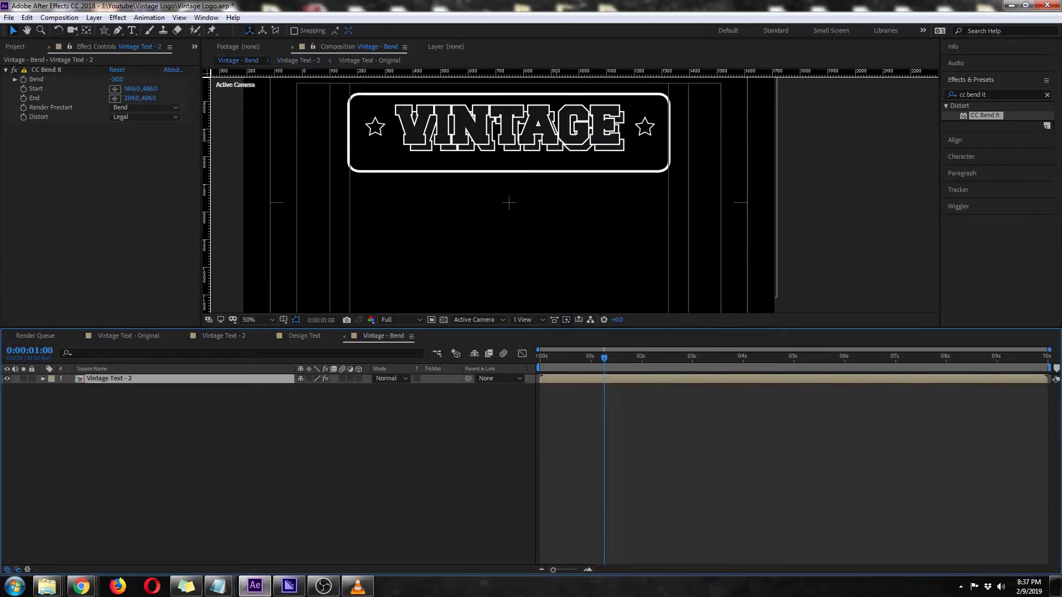
drag(557, 141, 543, 187)
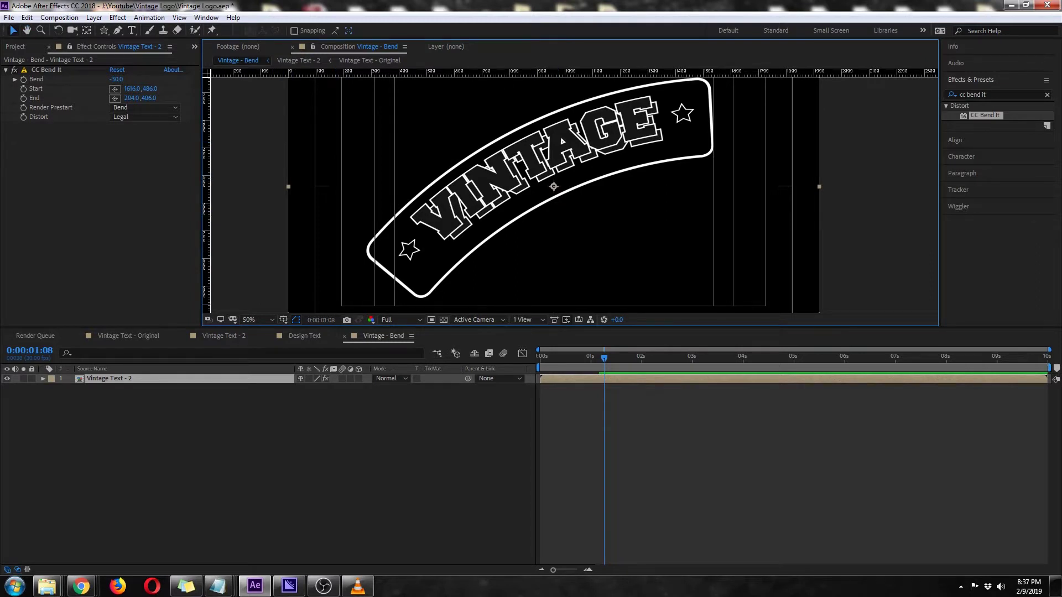
key(comma)
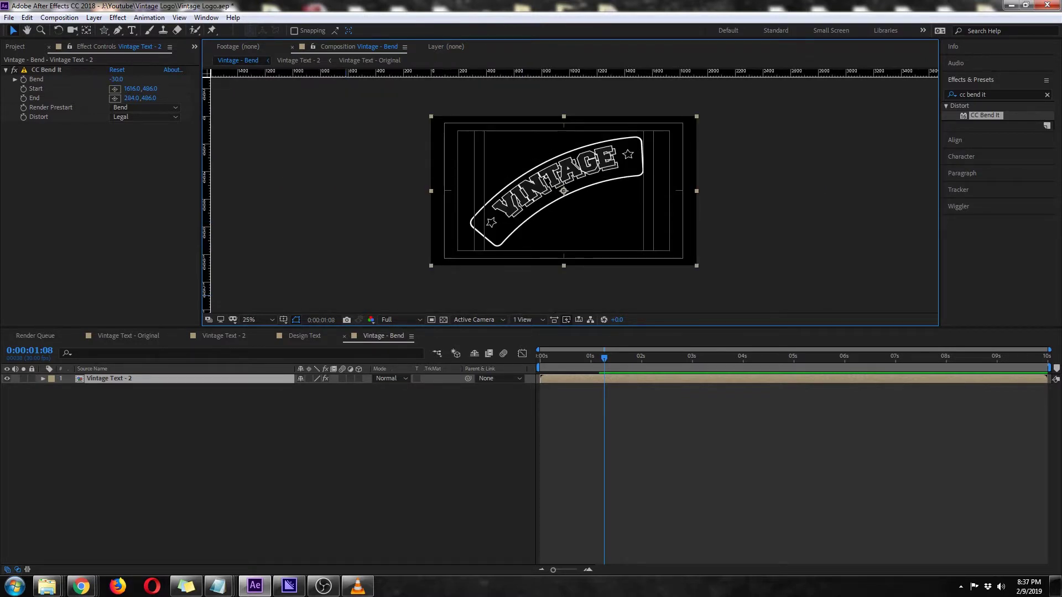
click(15, 70)
click(44, 70)
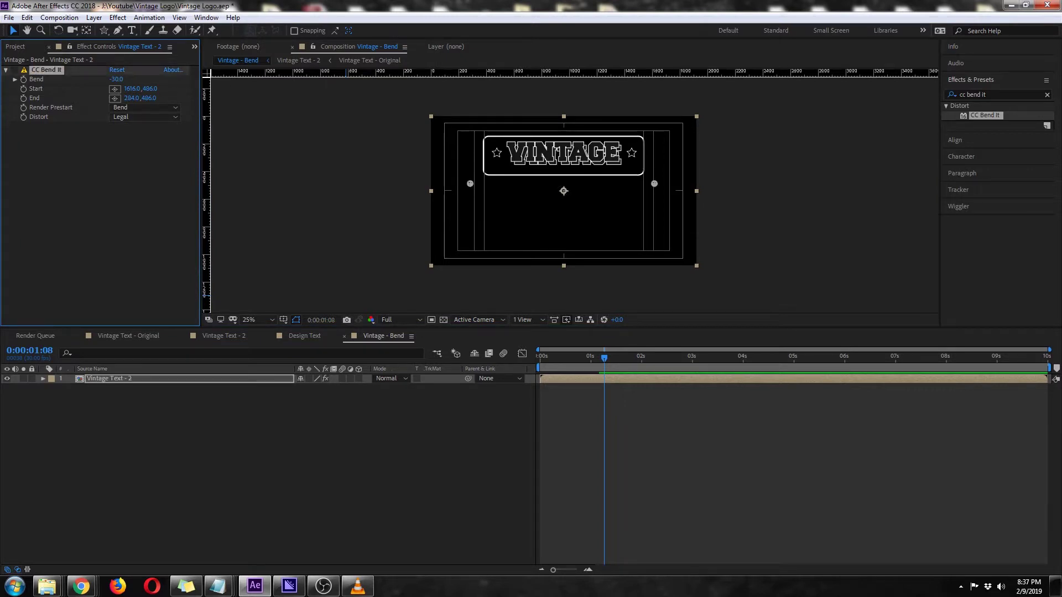
click(15, 70)
click(116, 79)
text(0)
key(Return)
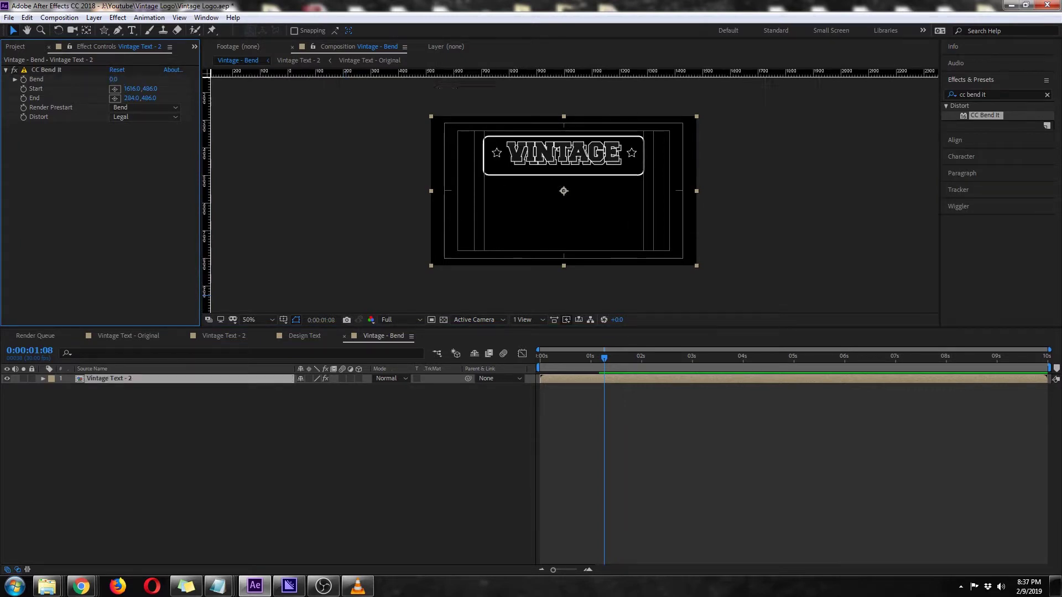
Place the bend's start point just right of the border at about 1568, 282 and its end point just left at about 358, 282
scroll(575, 194, up, 2)
drag(574, 166, 525, 206)
drag(347, 295, 277, 290)
click(47, 70)
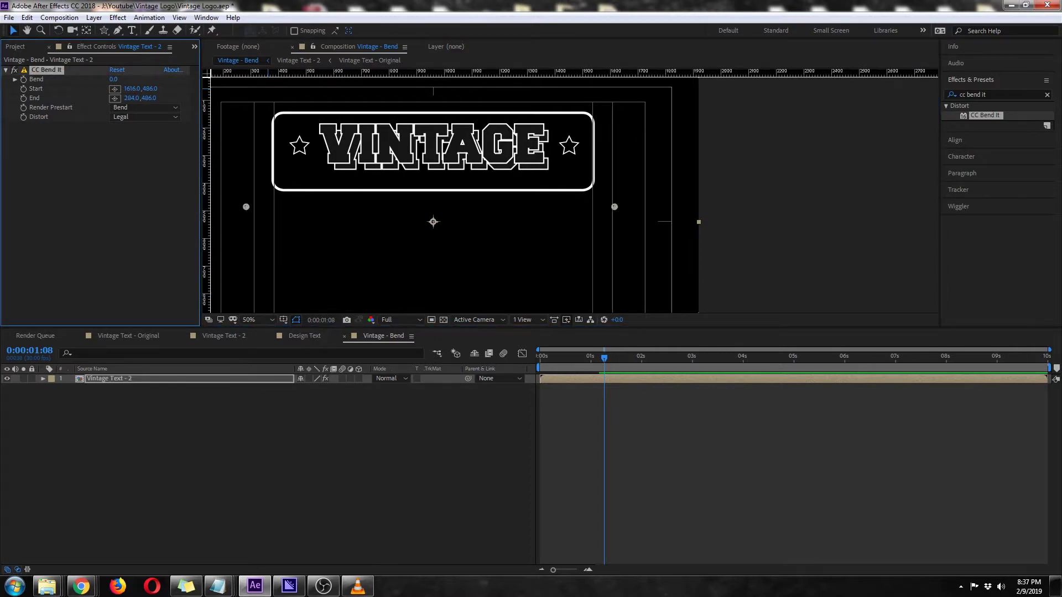
drag(613, 206, 601, 151)
drag(246, 207, 266, 149)
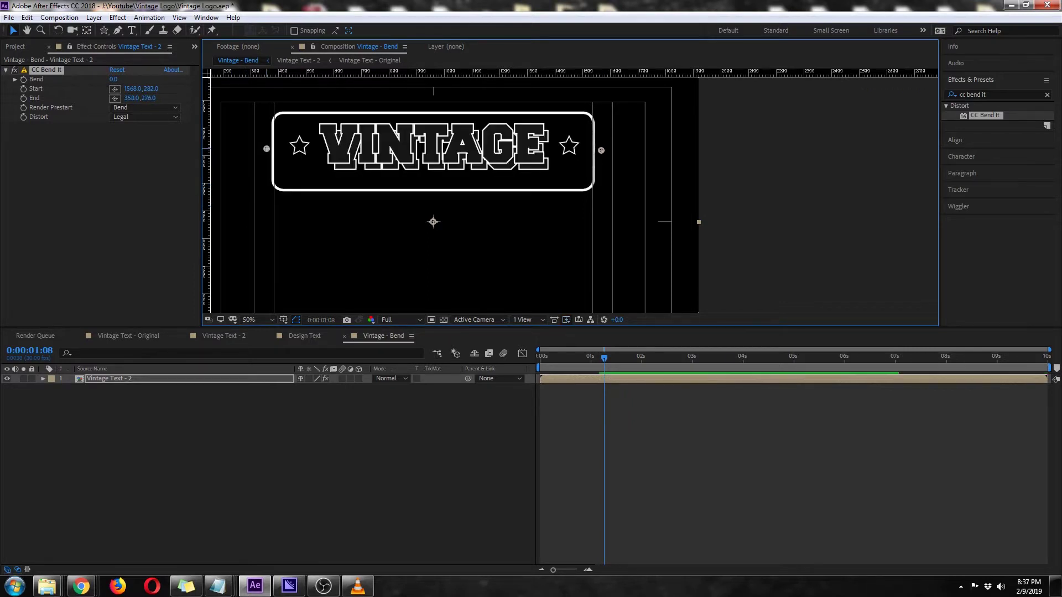
click(148, 98)
text(282)
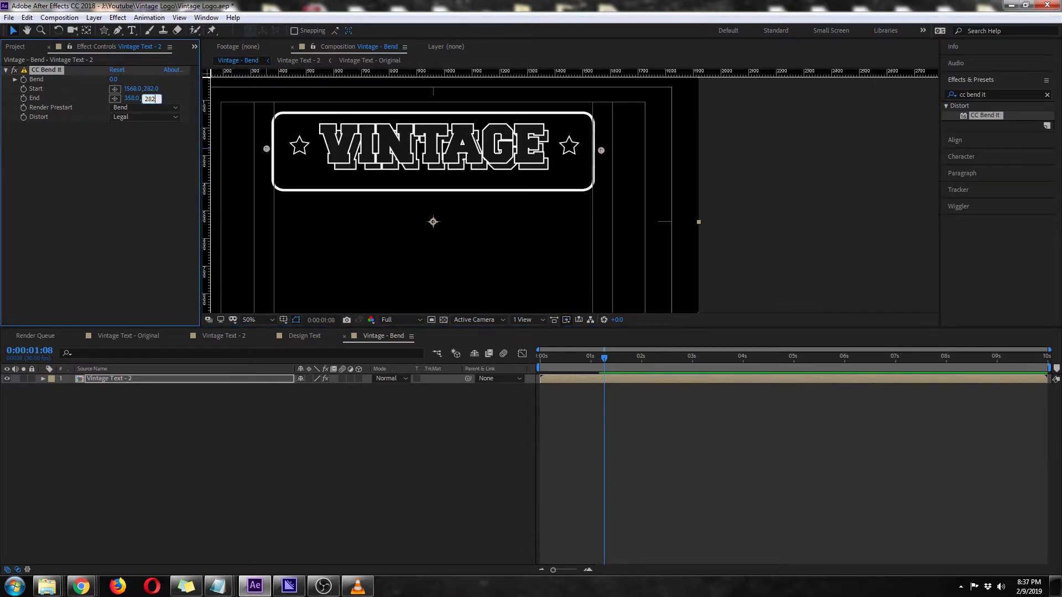
key(Return)
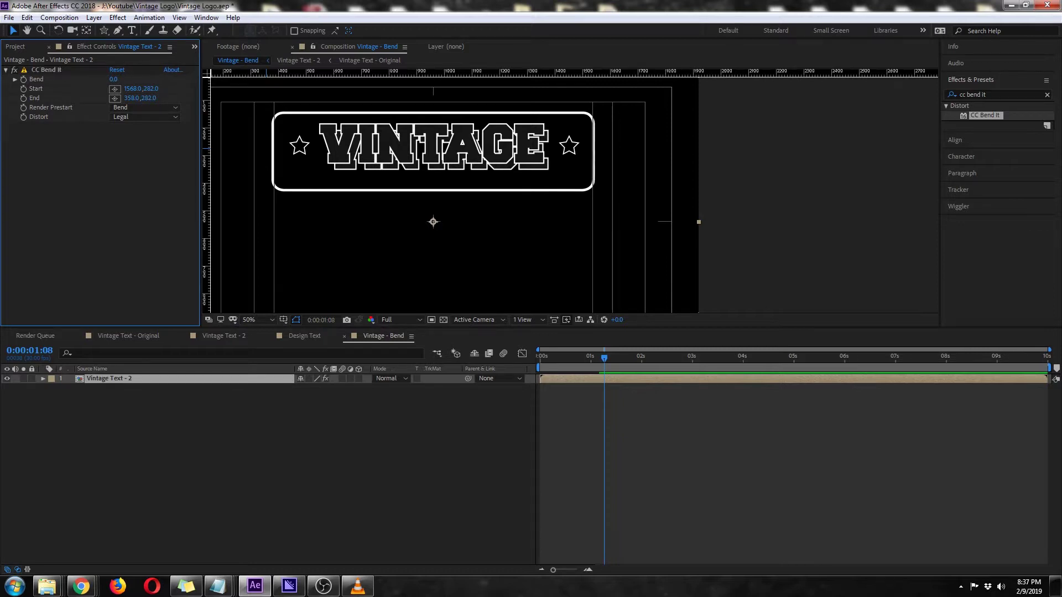
Set the CC Bend It bend amount to -30 to arch the VINTAGE logo around the new points
click(46, 70)
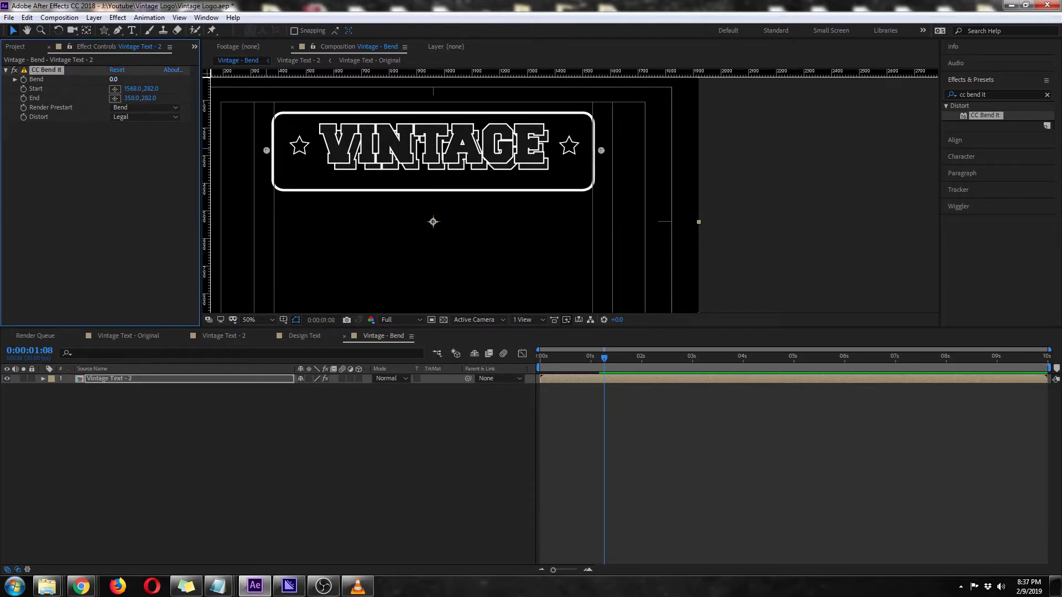
mouse_move(114, 79)
mouse_down()
mouse_move(85, 79)
mouse_move(95, 79)
mouse_up()
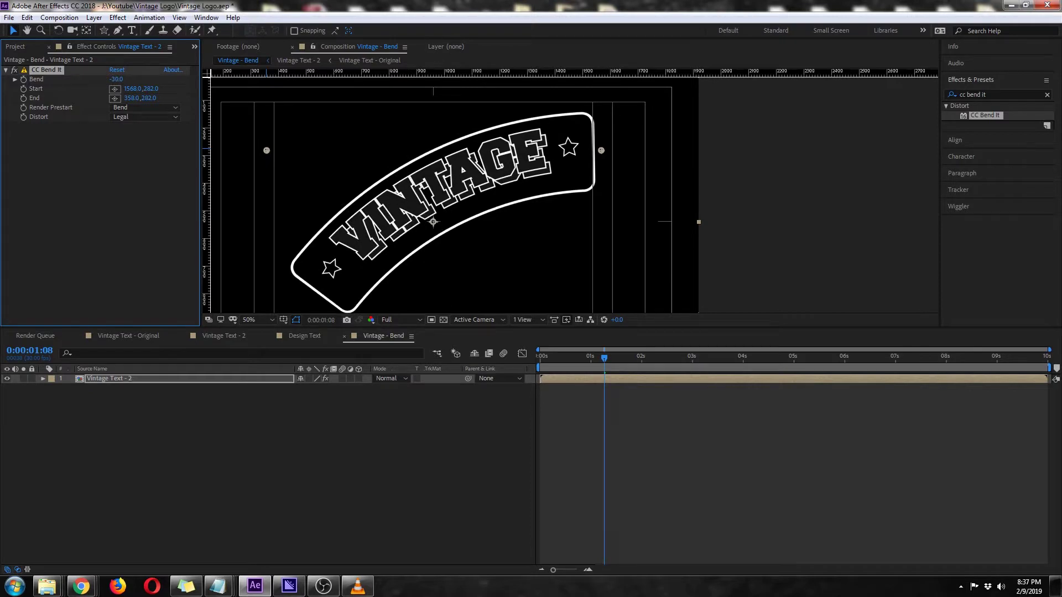
scroll(574, 195, down, 1)
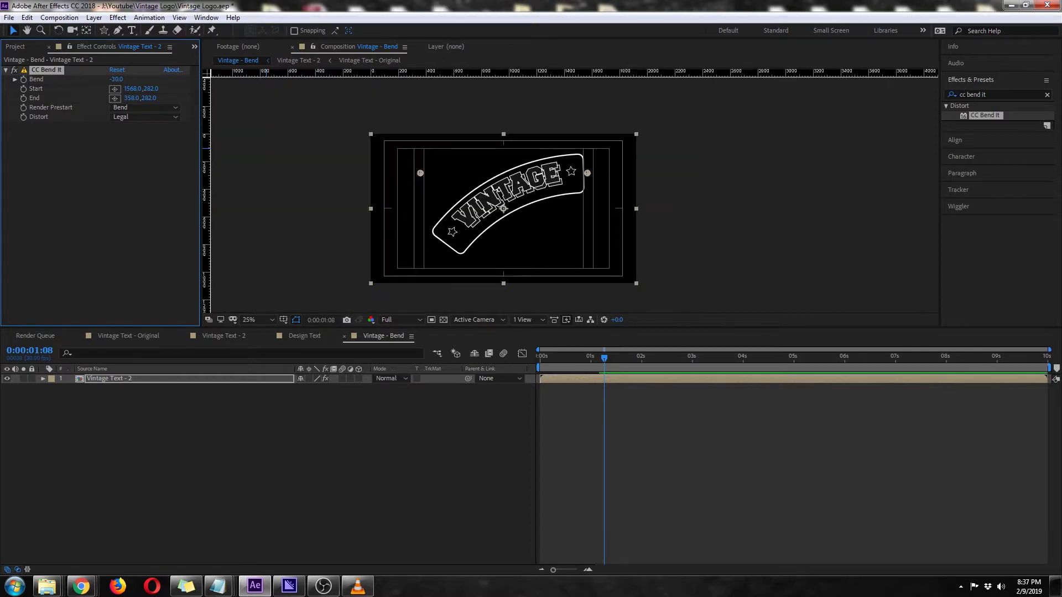
key(space)
drag(624, 251, 632, 228)
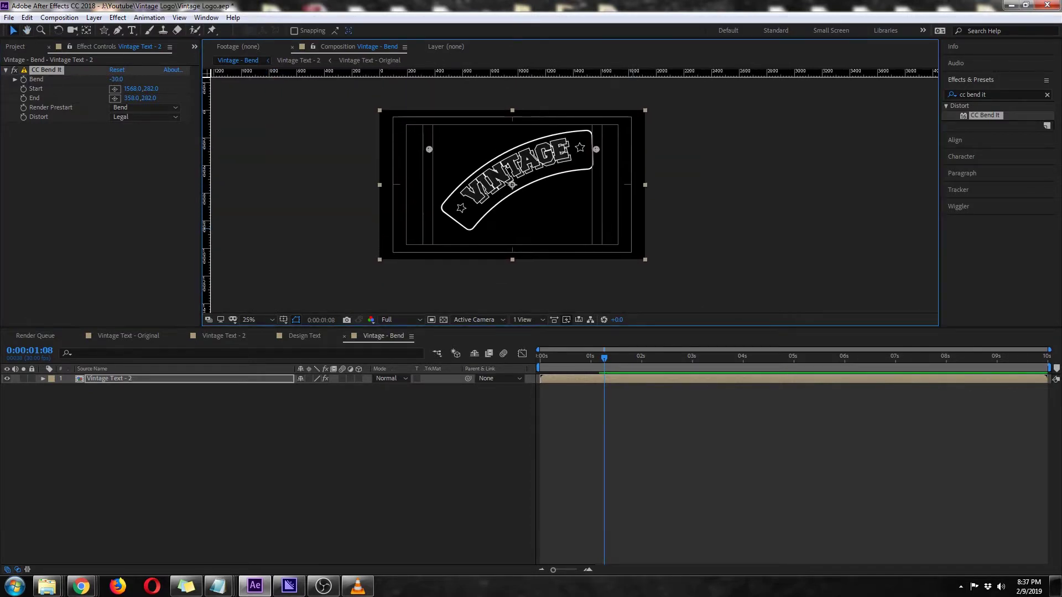
Rotate the Vintage Text - 2 layer to 26° to level the arch
click(128, 379)
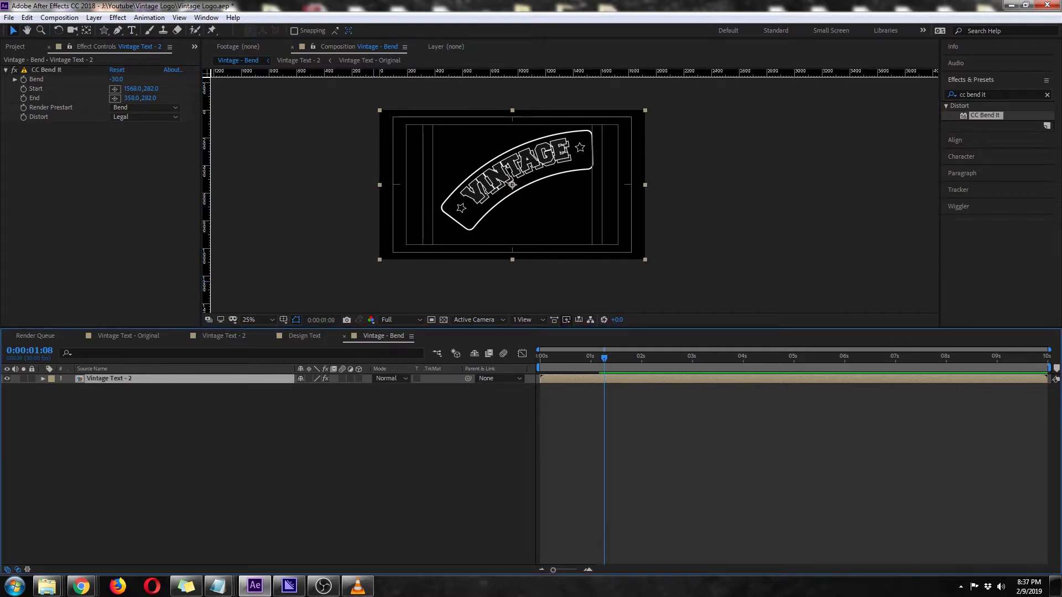
key(r)
drag(313, 388, 328, 388)
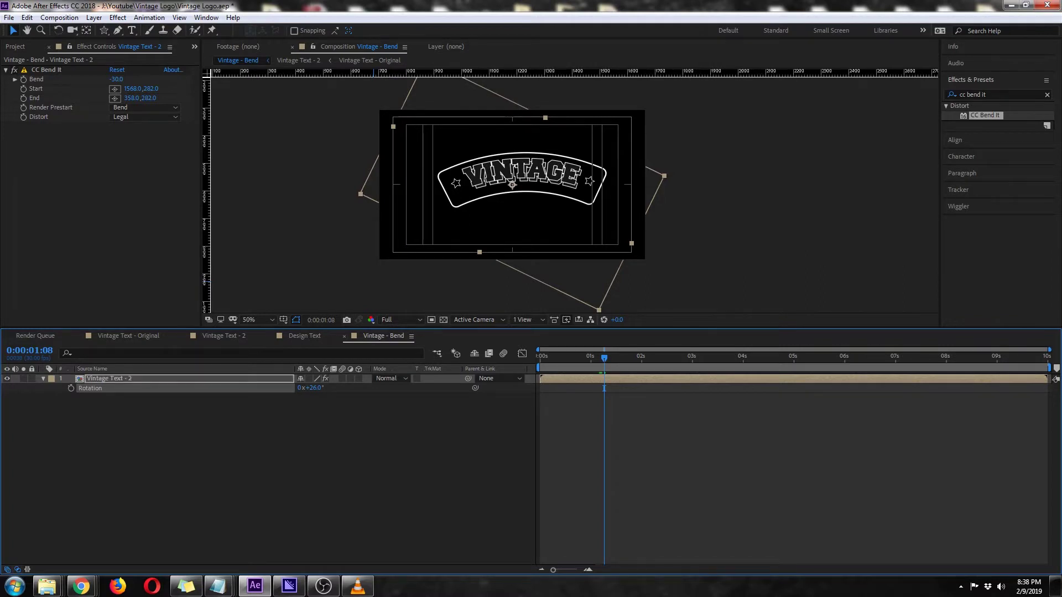
Move the arched VINTAGE logo slightly left to sit near the horizontal centre of the composition
scroll(506, 161, up, 2)
drag(505, 160, 473, 167)
drag(399, 155, 497, 176)
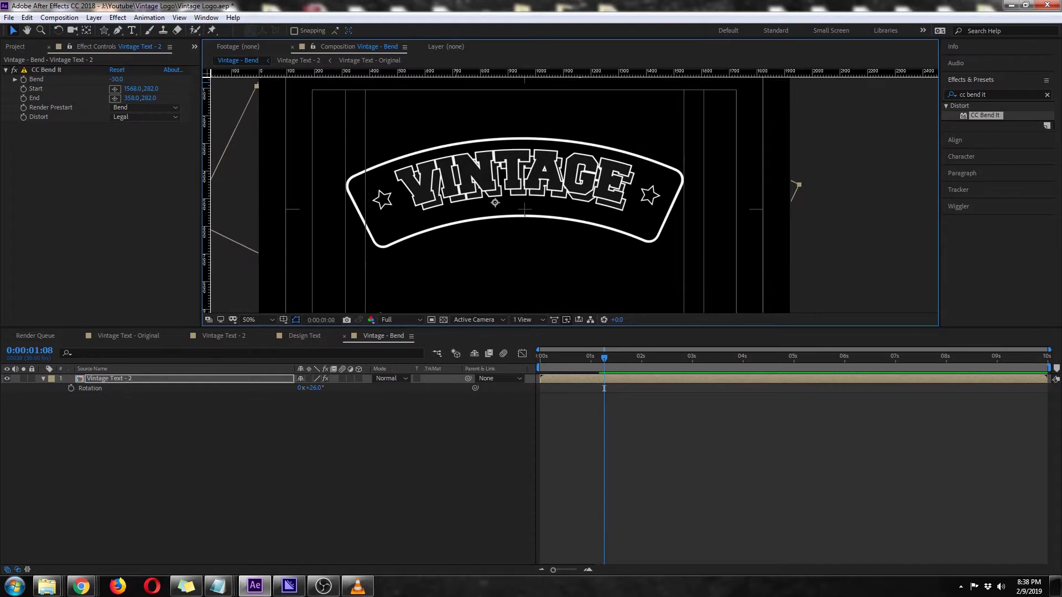
Level the logo's lower corners against a temporary horizontal guide by setting the layer rotation to 27°, and remove the guide
drag(514, 73, 525, 248)
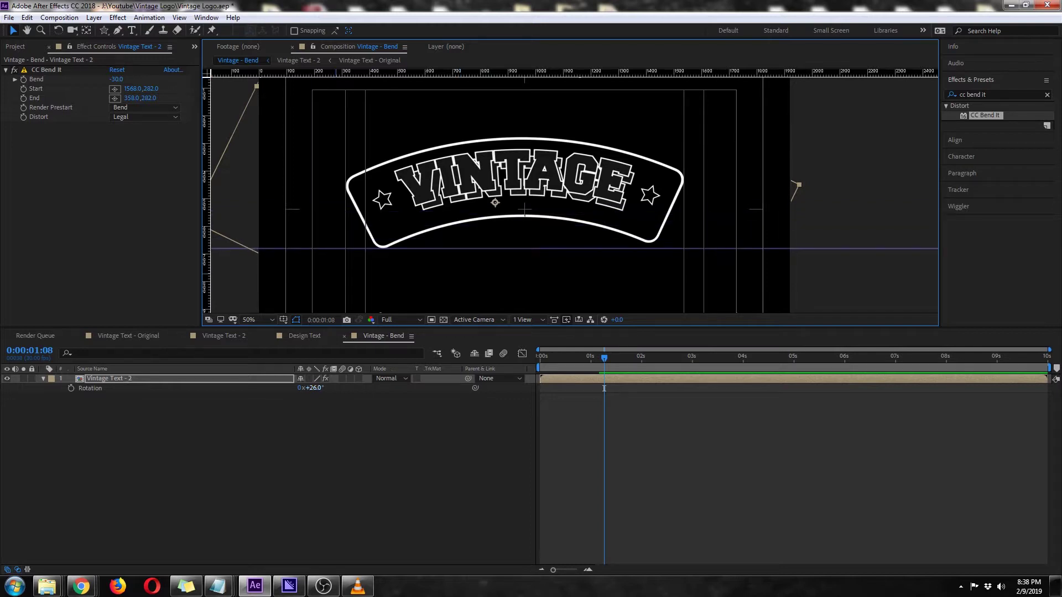
drag(313, 389, 314, 388)
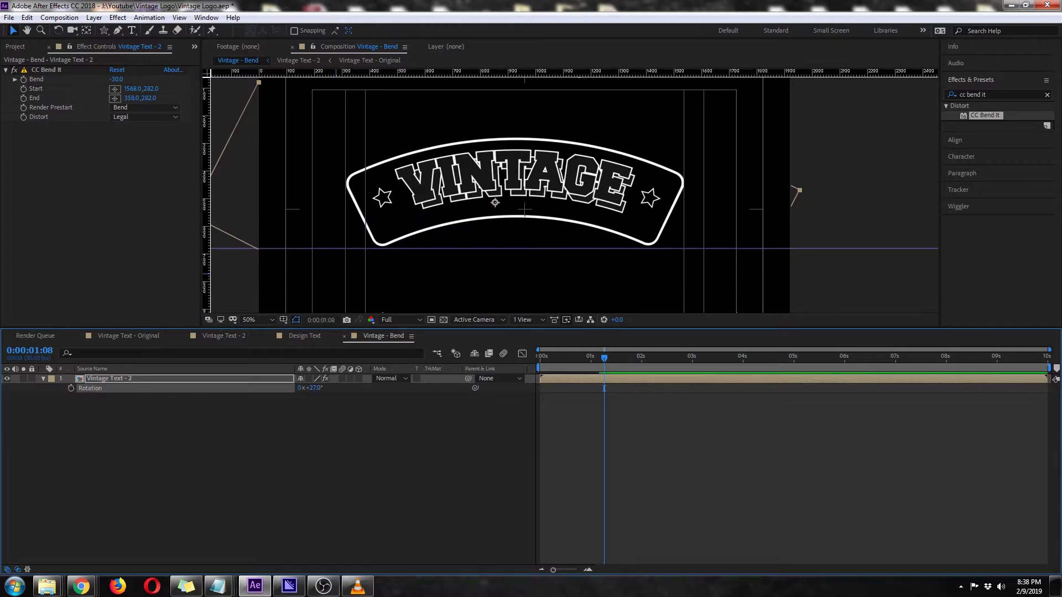
drag(337, 249, 337, 72)
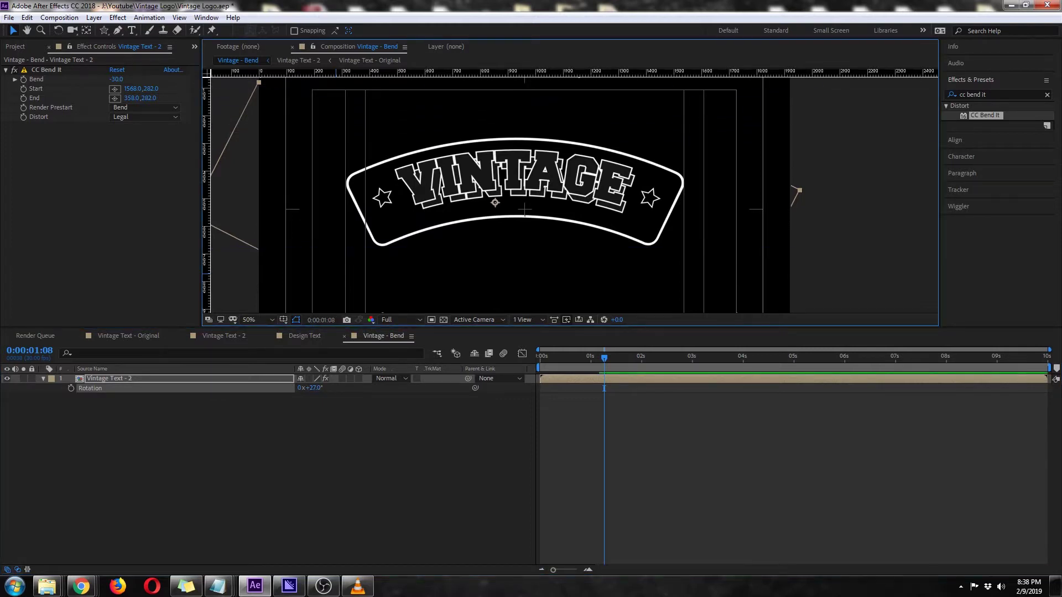
Add the Design Text composition to Vintage - Bend as a layer above Vintage Text - 2
click(332, 453)
key(ctrl+0)
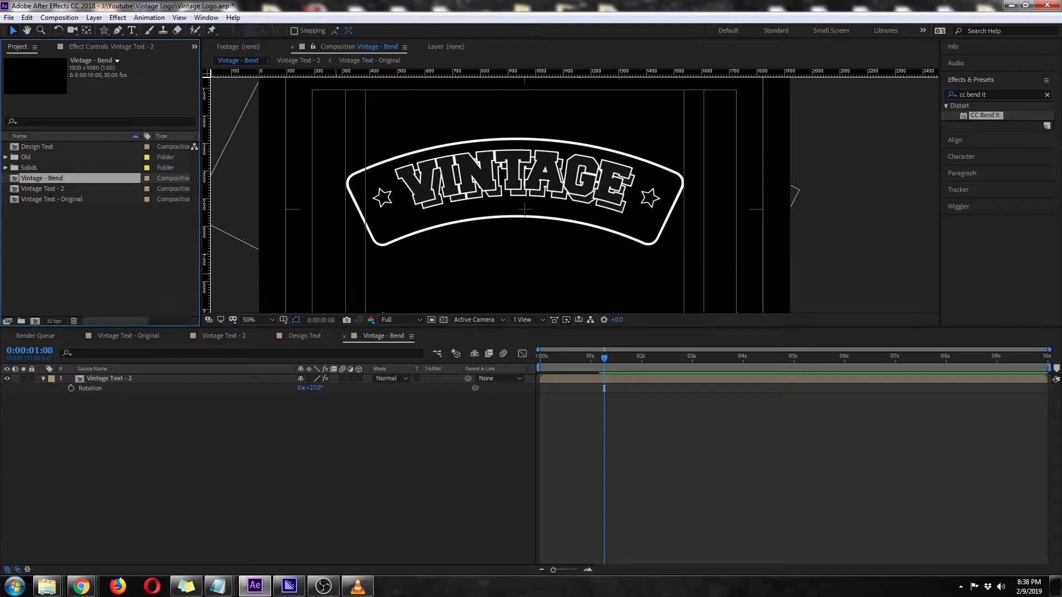
drag(38, 147, 133, 375)
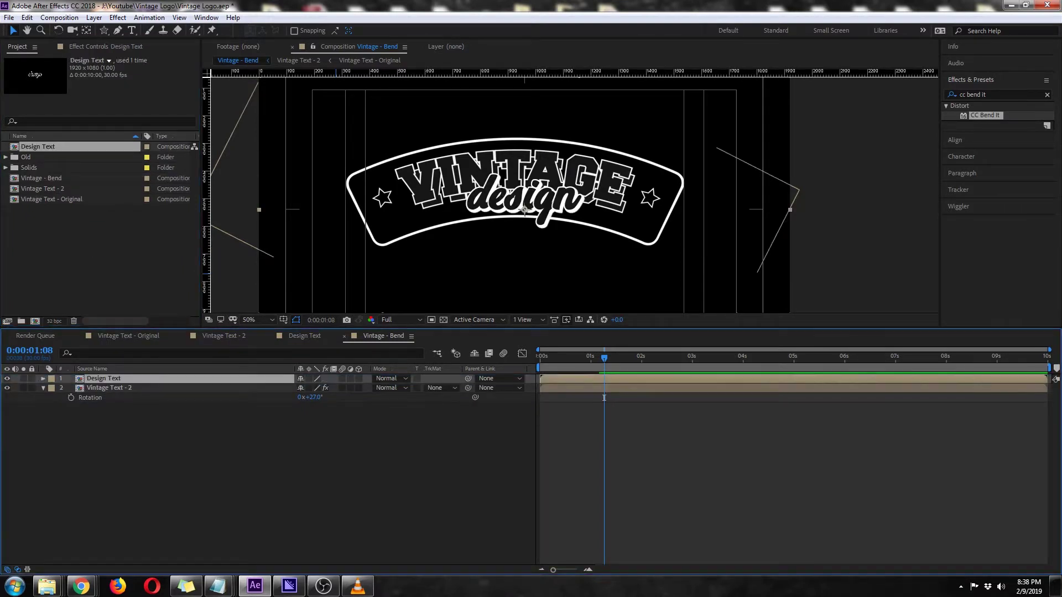
Position the Design Text layer at 948, 640 so the script overlaps the middle of the border's lower edge
key(p)
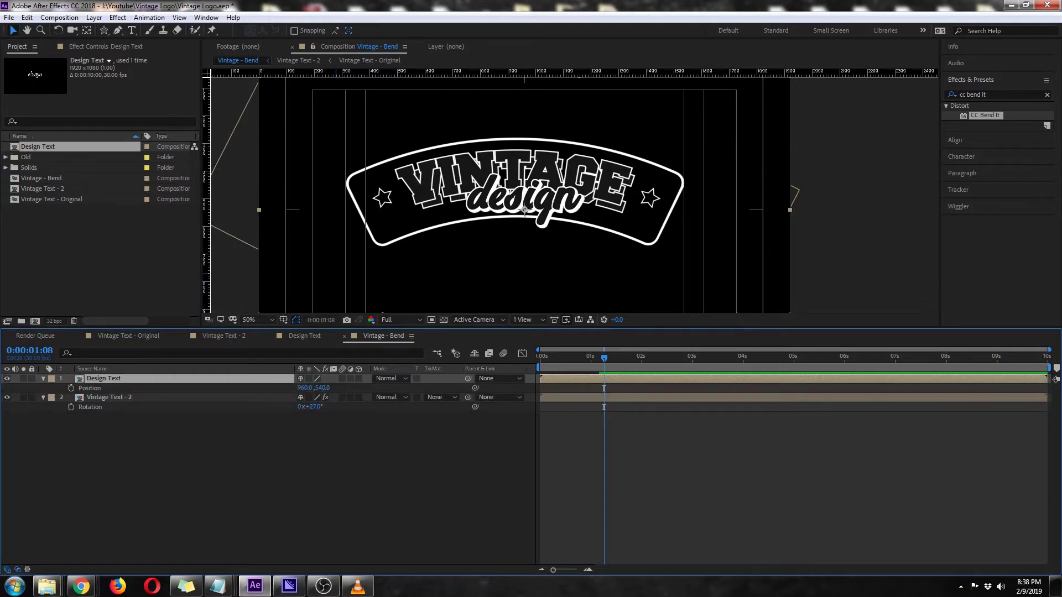
click(323, 388)
drag(322, 388, 362, 388)
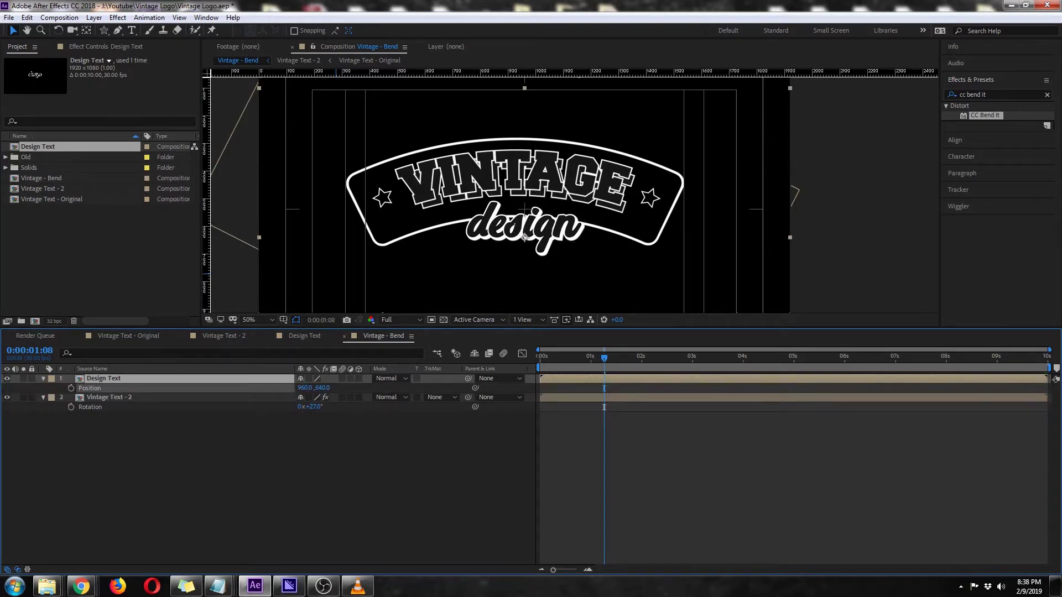
drag(524, 236, 521, 237)
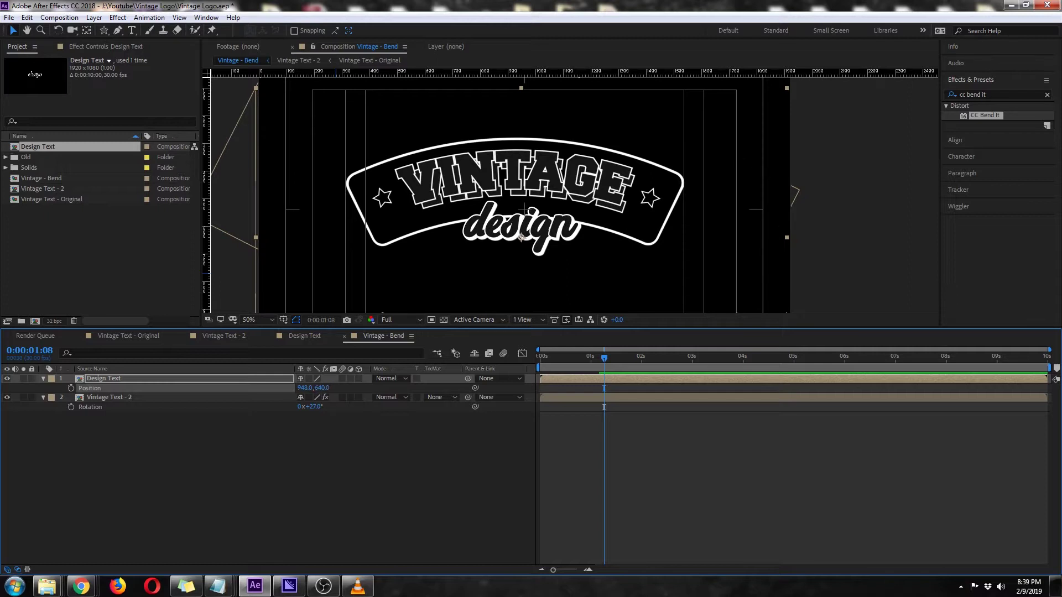
Shift the Design Text layer to start at 0:00:00:20, and check the frames around its start
mouse_move(580, 357)
mouse_down()
mouse_move(539, 358)
mouse_move(609, 358)
mouse_move(540, 358)
mouse_move(592, 358)
mouse_move(552, 358)
mouse_move(574, 358)
mouse_up()
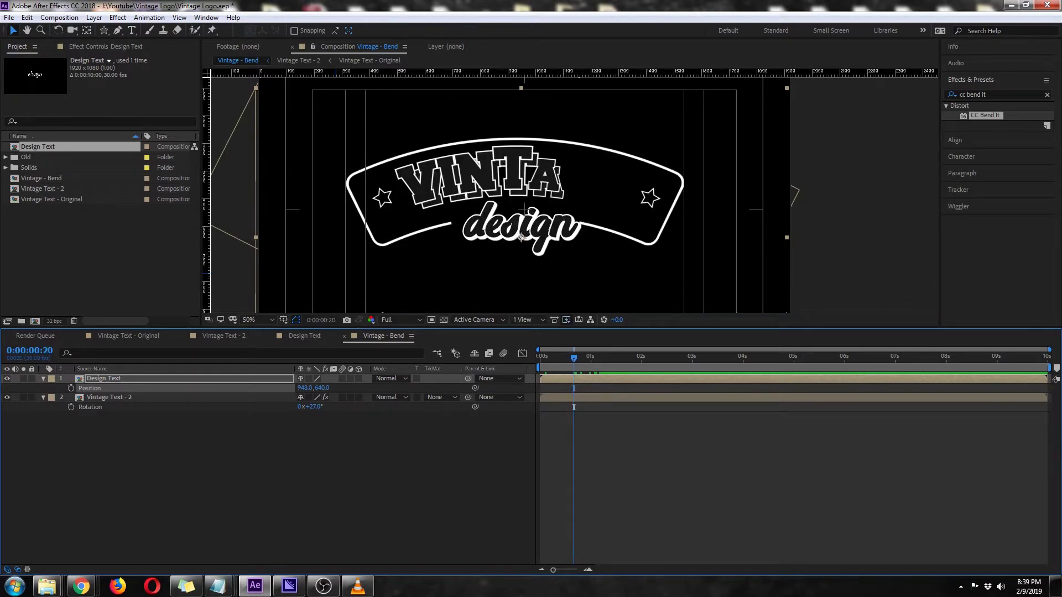
key(Return)
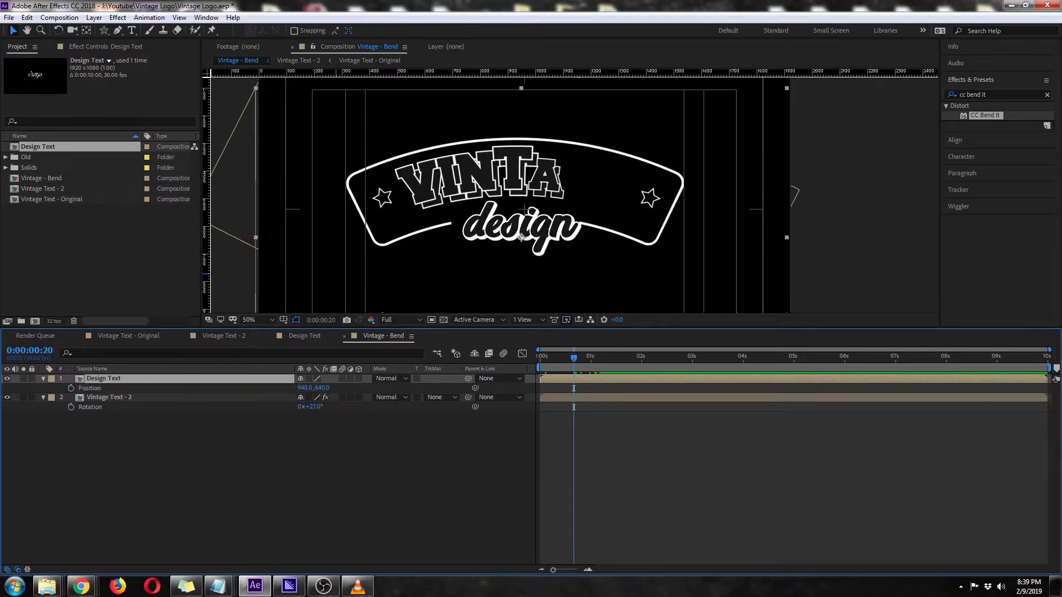
key(bracketleft)
drag(574, 358, 572, 359)
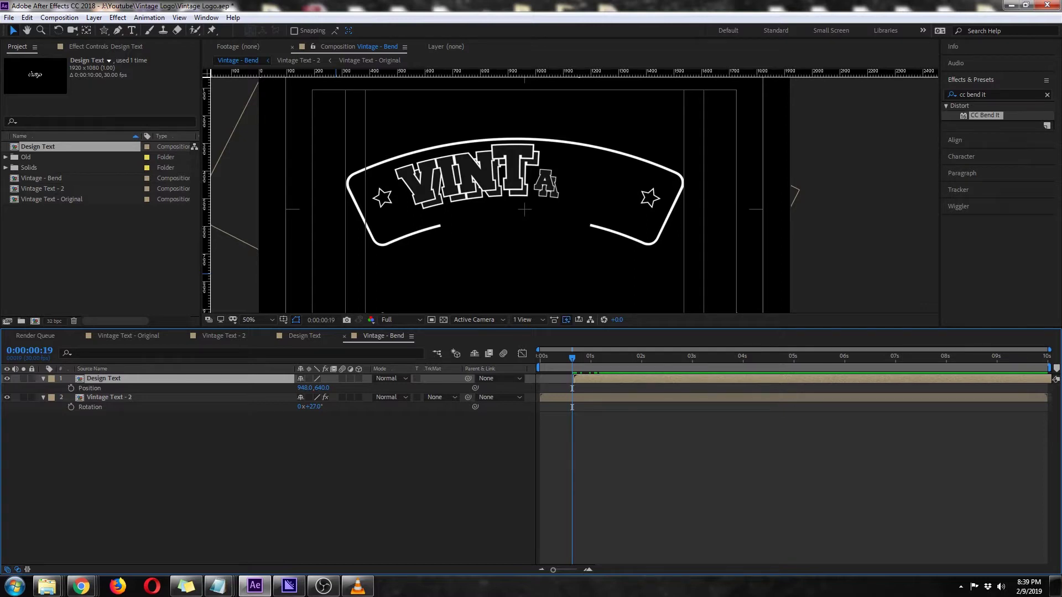
key(Page_Down)
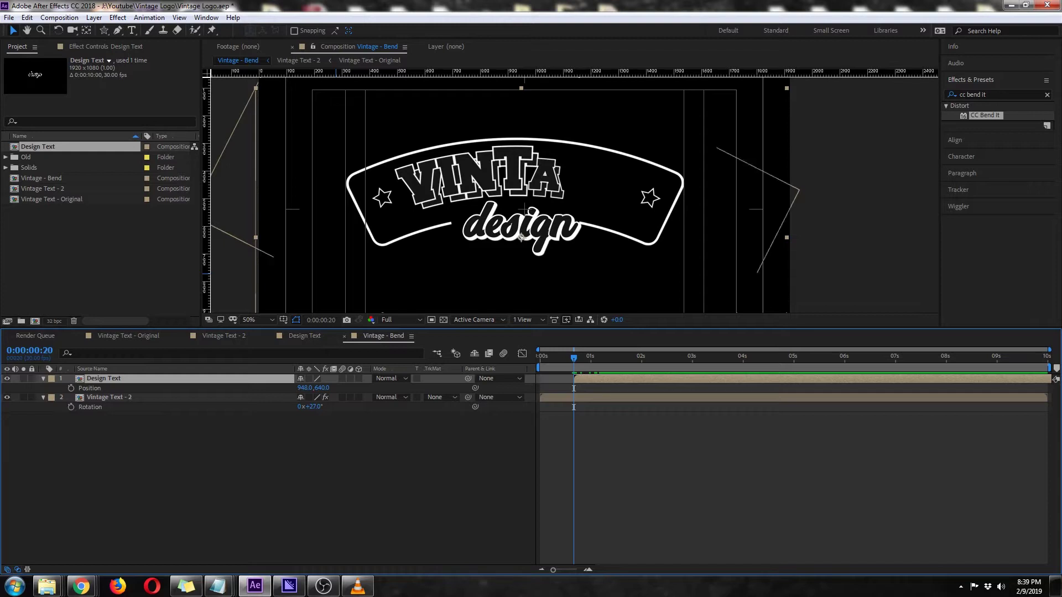
Separate the Design Text layer's position into independent X and Y dimensions
click(249, 388)
right_click(249, 388)
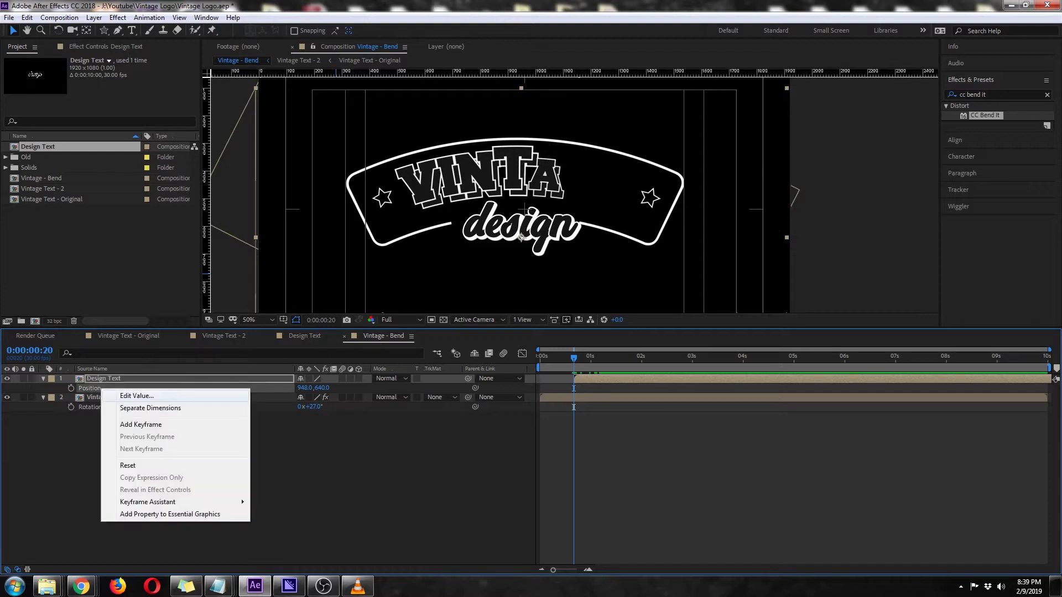
click(165, 401)
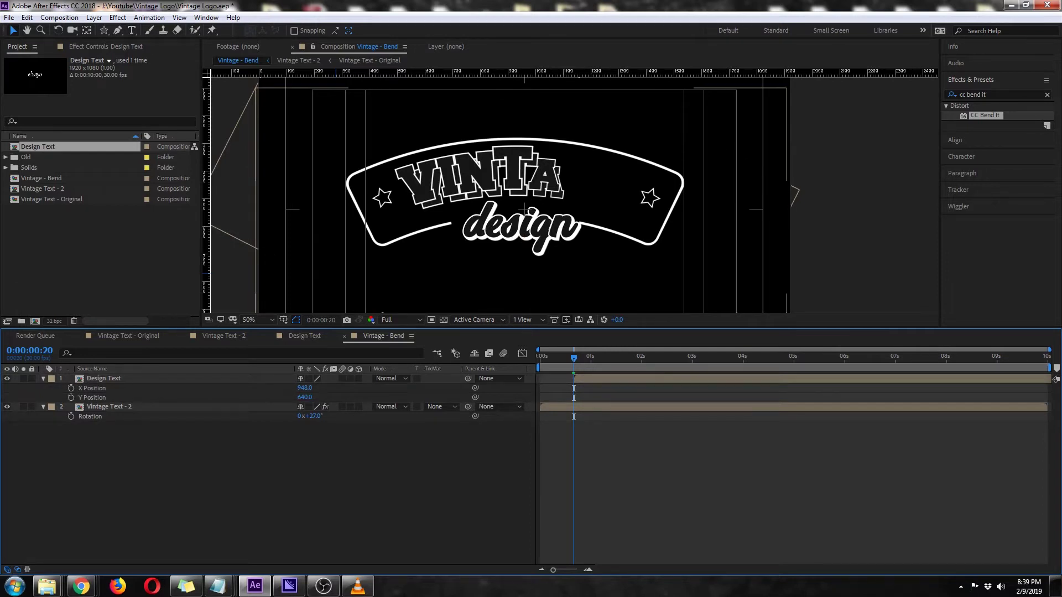
Keyframe the Design Text layer's Y Position at 640 at 0:00:01:20 and at 690 at 0:00:00:20
key(space)
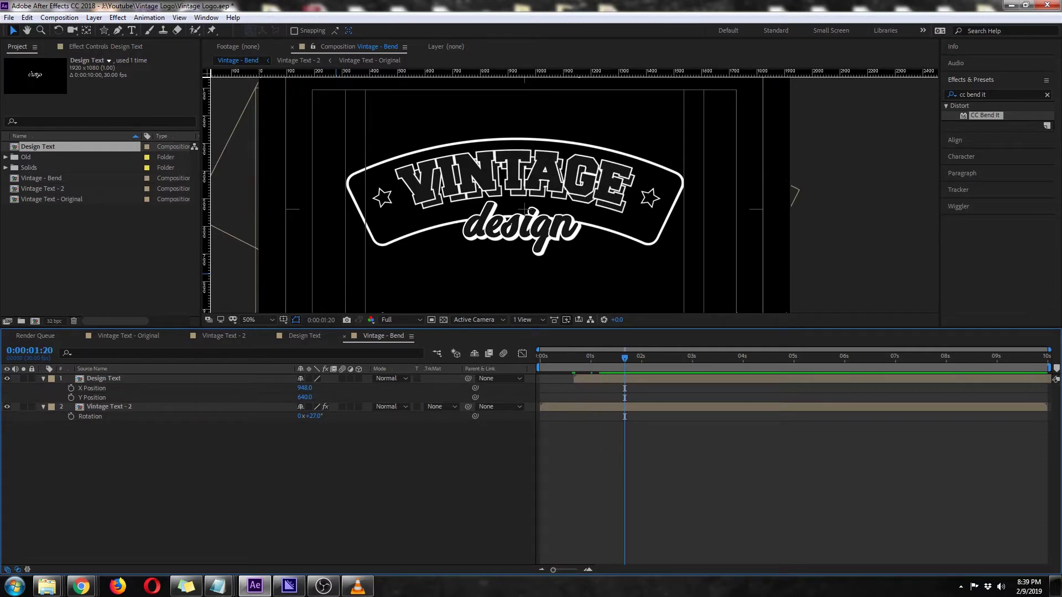
click(70, 398)
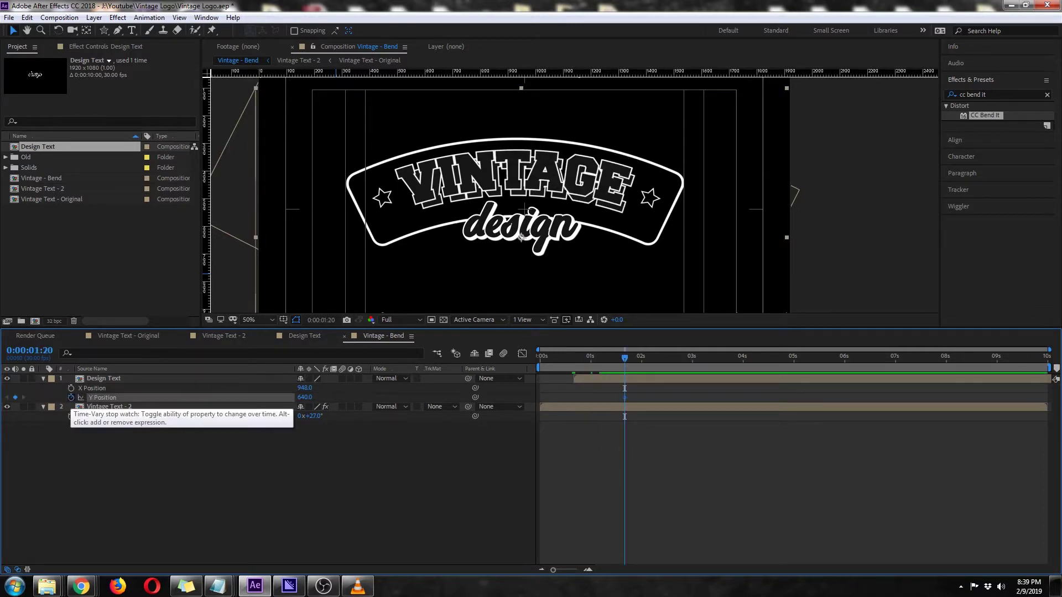
click(573, 356)
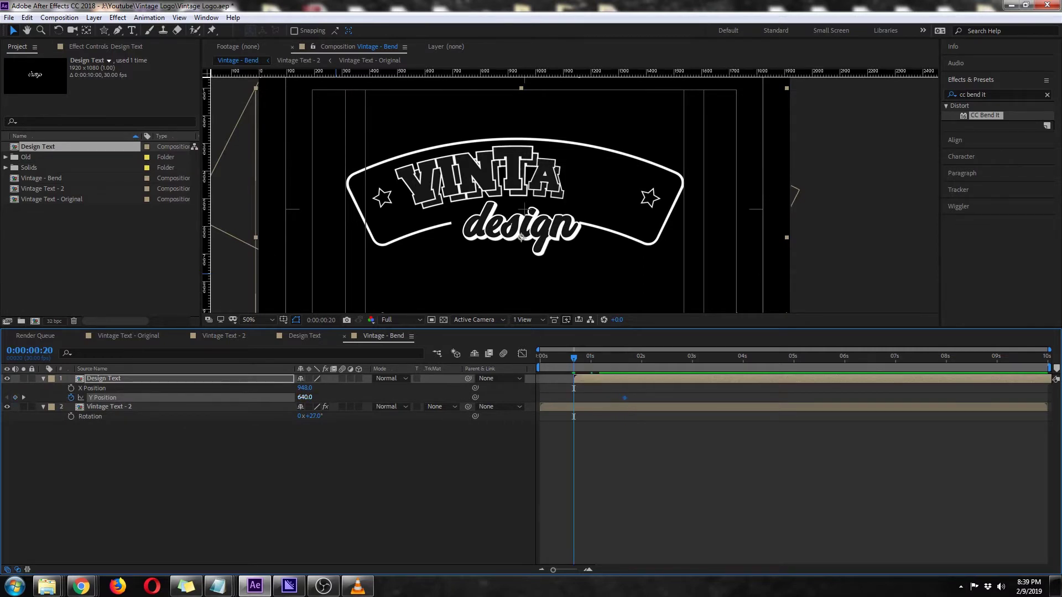
click(305, 397)
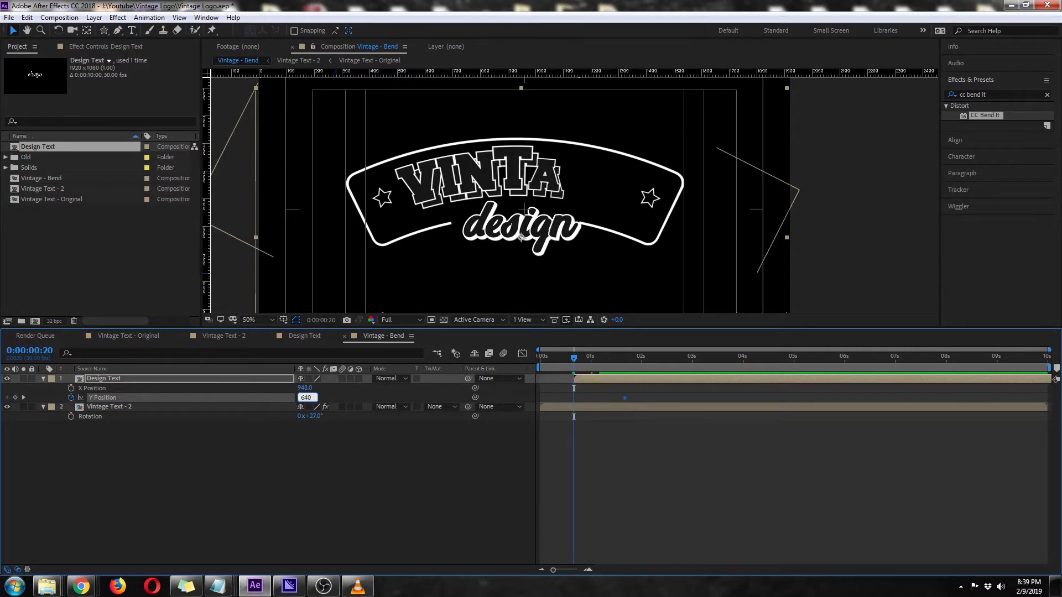
text(+50)
key(Return)
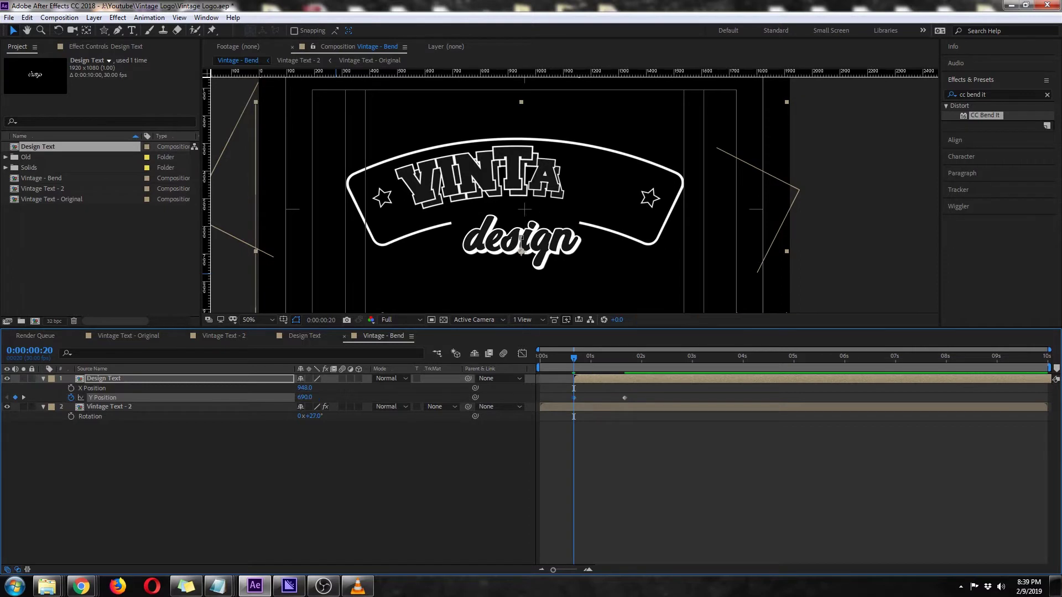
Keyframe the Design Text layer's Opacity from 0% at 0:00:00:20 to 100% at 0:00:01:20
click(521, 246)
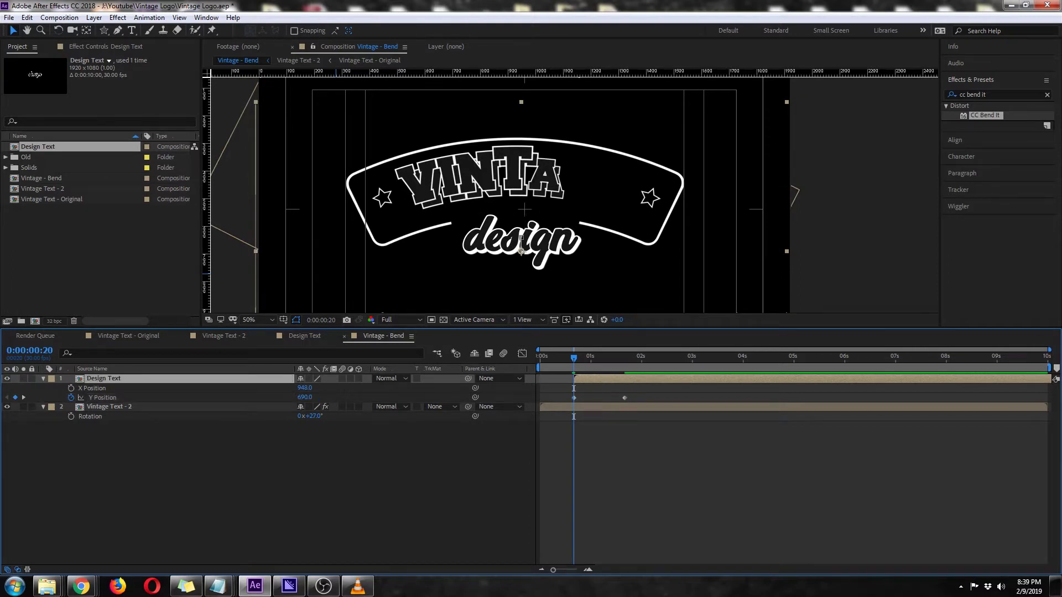
key(t)
drag(302, 388, 243, 388)
click(71, 388)
key(shift+p)
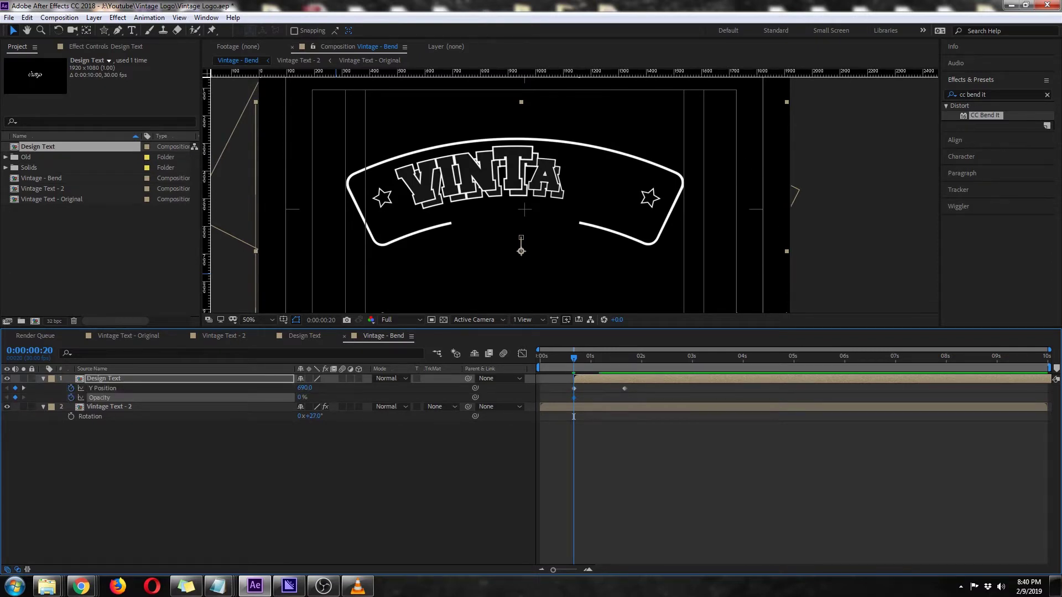
drag(574, 416, 625, 417)
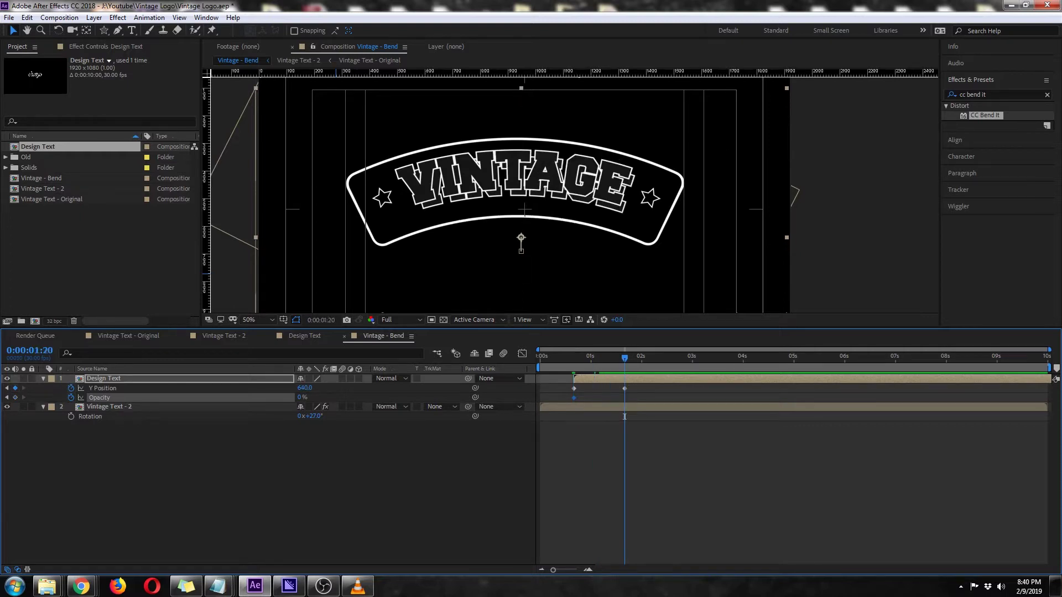
drag(300, 398, 358, 397)
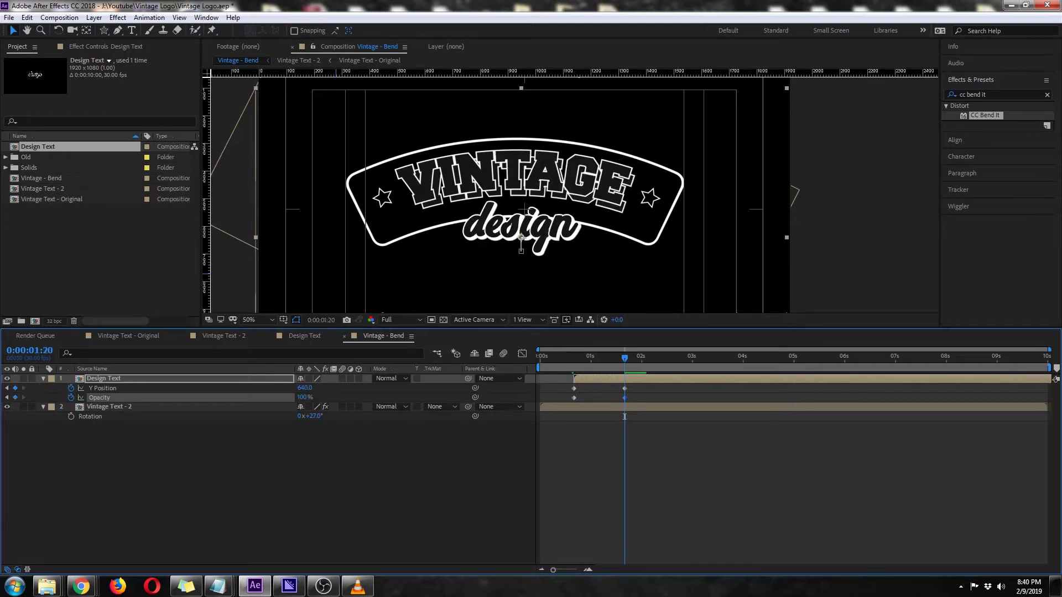
Apply Easy Ease to the ending Y Position and Opacity keyframes of Design Text, and preview the animation from the start
drag(640, 383, 540, 417)
click(540, 416)
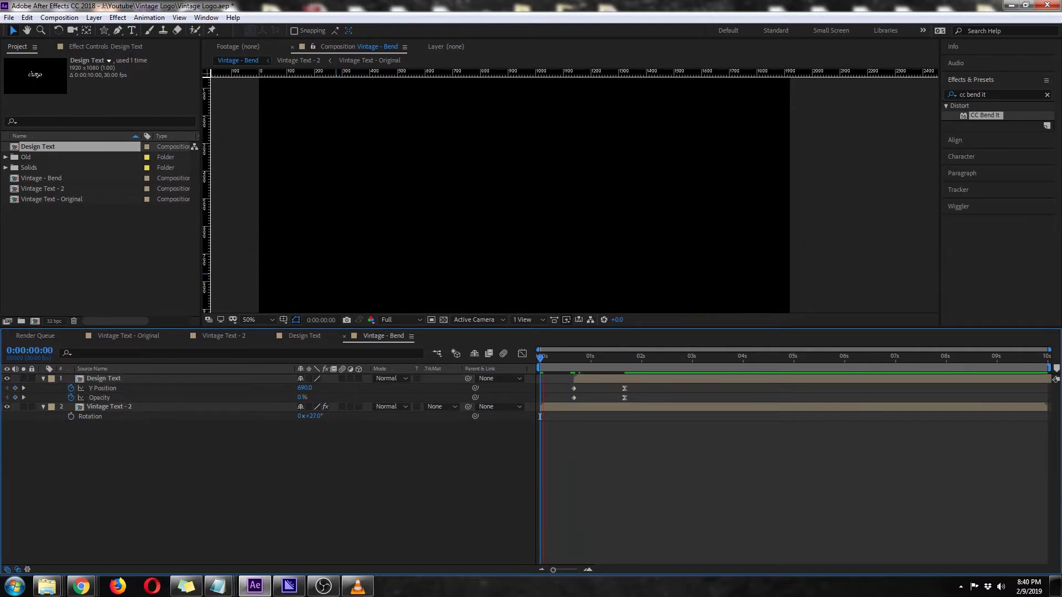
key(space)
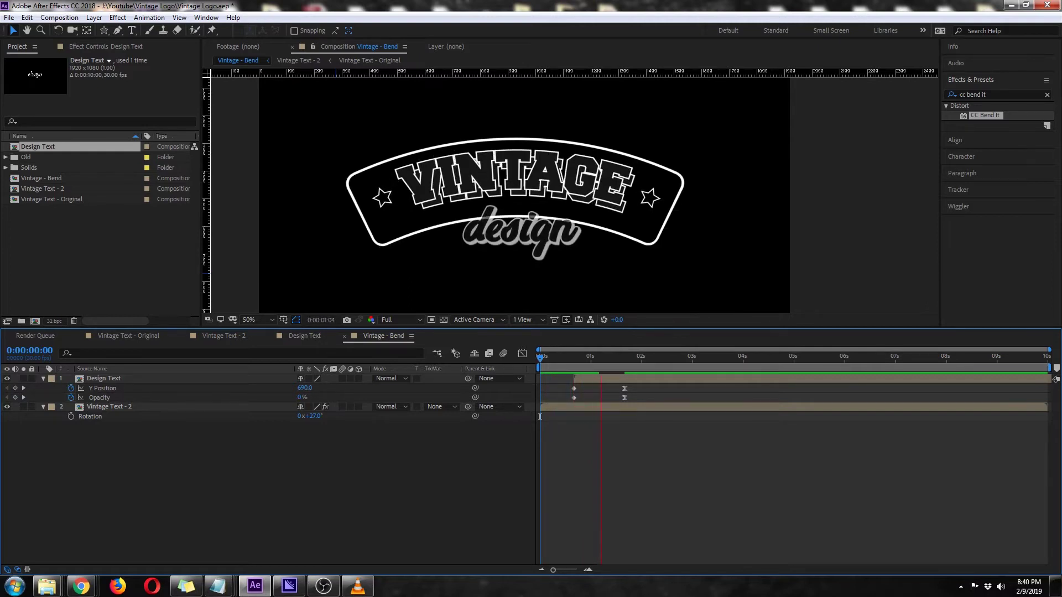
click(675, 416)
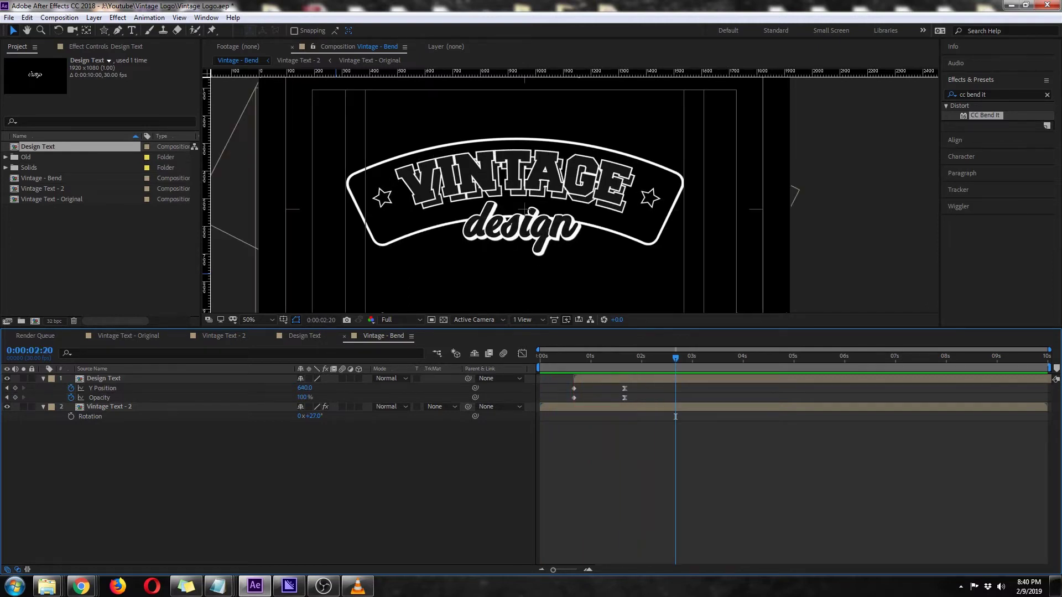
click(540, 416)
key(space)
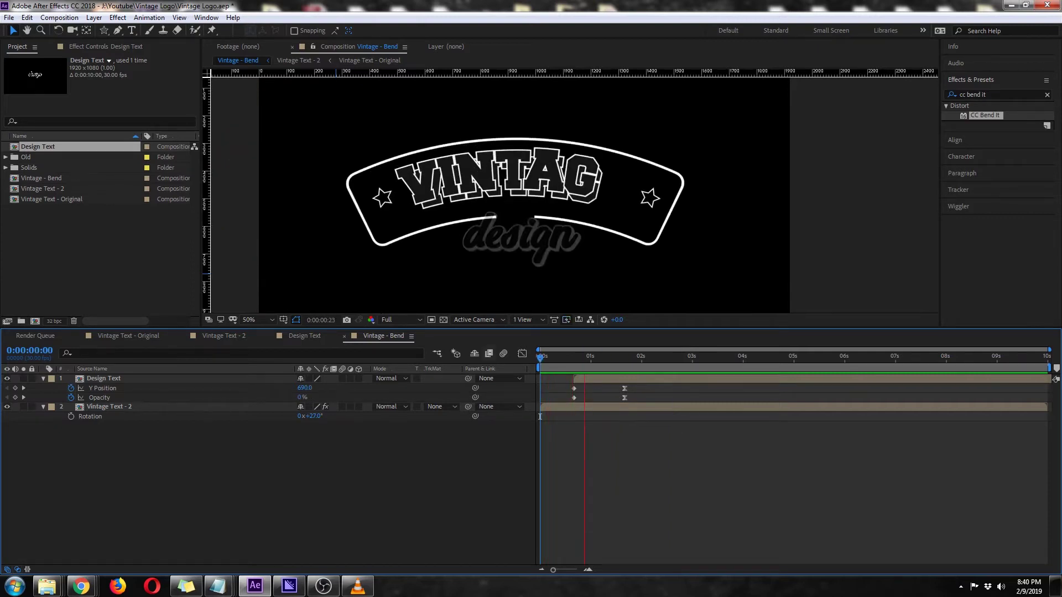
click(657, 416)
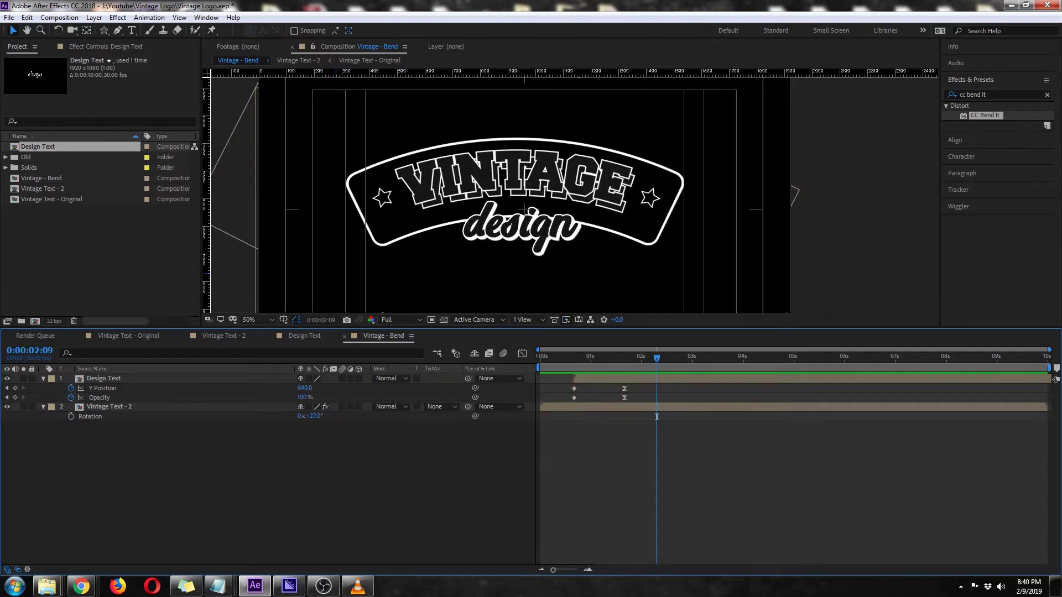
Examine the script's rise and fade-in frame by frame back to 0:00:00:20, and play it from there
key(j)
key(Page_Up)
key(Page_Up)
key(Page_Up)
key(Page_Up)
key(Page_Up)
key(Page_Up)
key(Page_Up)
key(Page_Up)
key(Page_Up)
key(Page_Up)
key(Page_Up)
key(Page_Up)
key(Page_Up)
key(Page_Up)
key(Page_Up)
key(Page_Up)
key(Page_Up)
key(Page_Up)
key(Page_Up)
key(Page_Up)
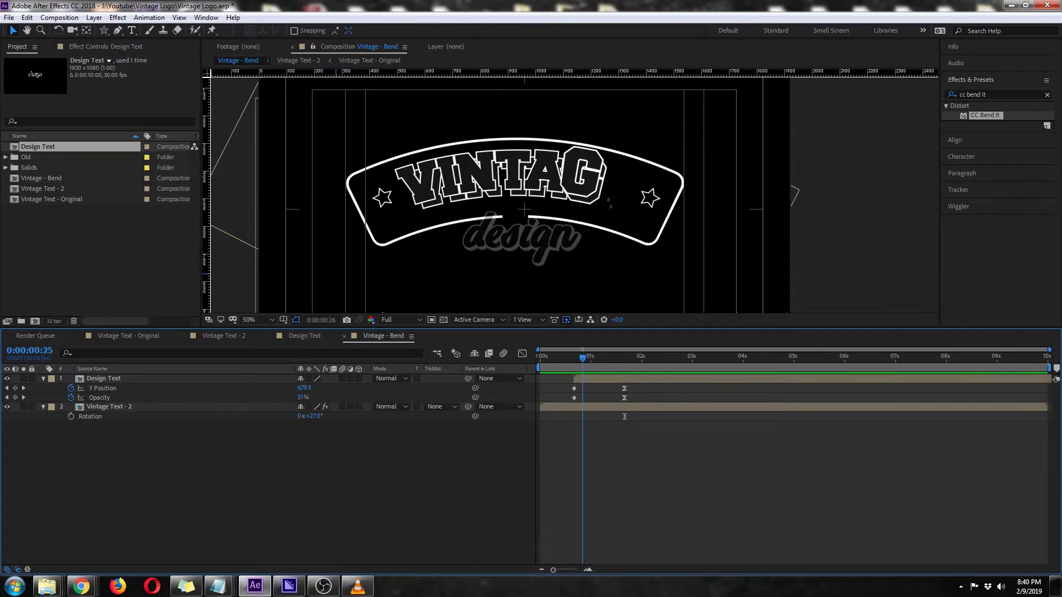
key(Page_Up)
key(Page_Up)
key(Page_Up)
key(Page_Up)
key(Page_Up)
key(space)
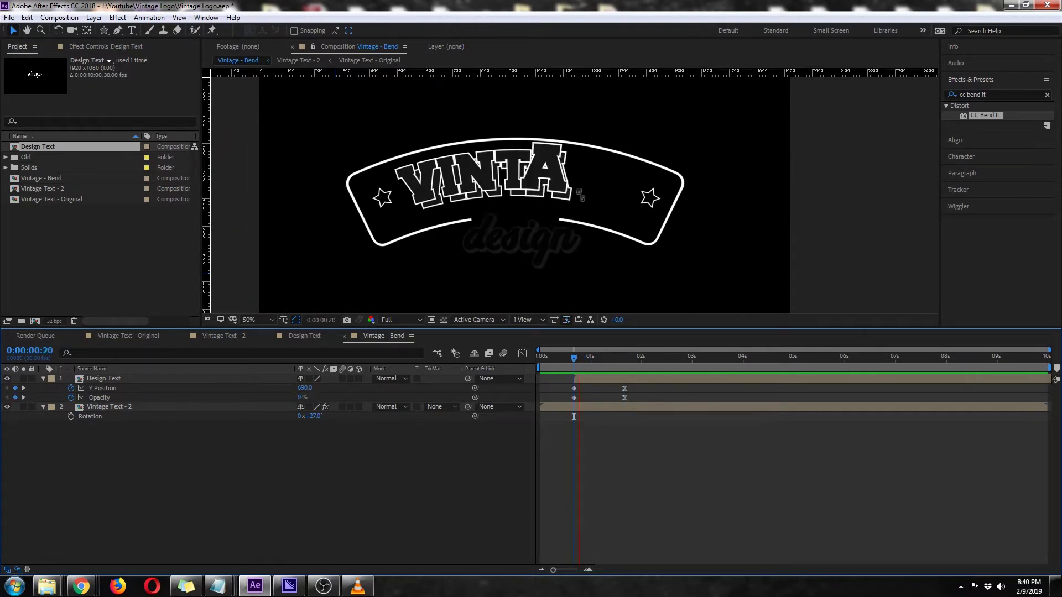
key(space)
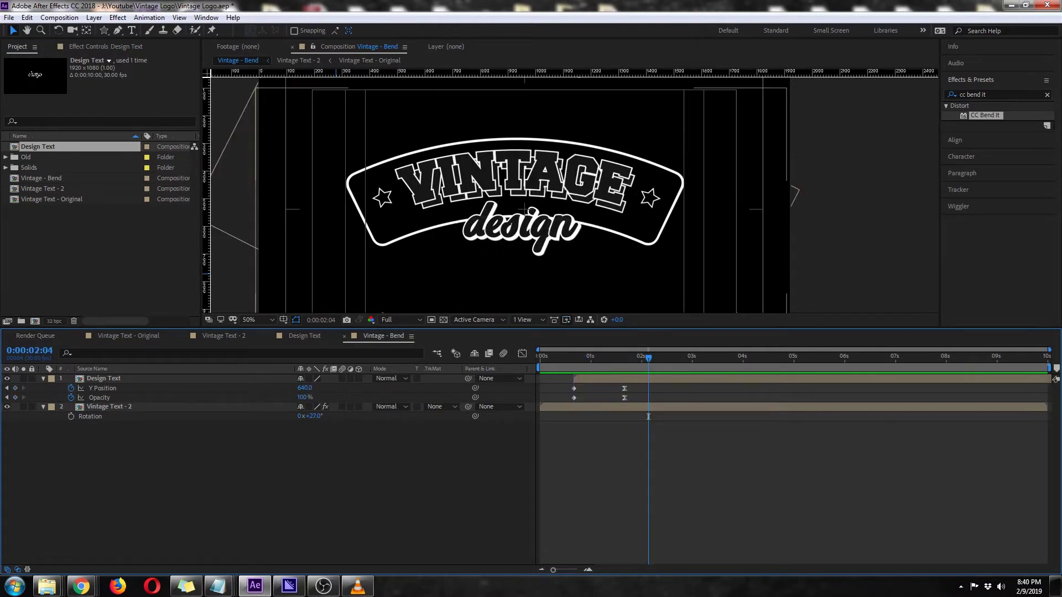
Lengthen the incoming ease of Design Text's last Y Position keyframe back to about its first keyframe's time, and preview the motion
click(103, 388)
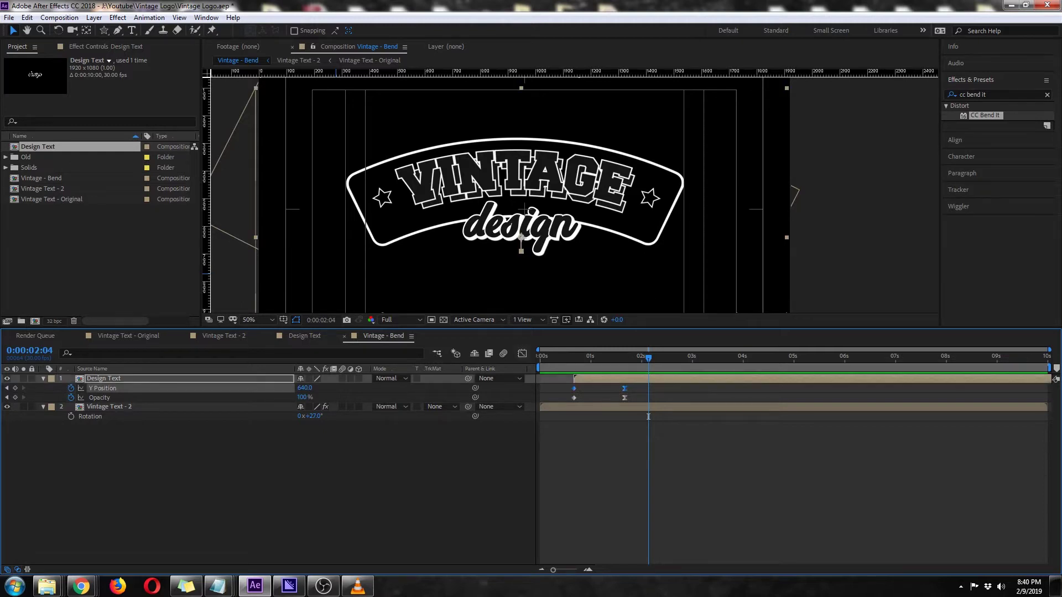
click(522, 353)
click(625, 535)
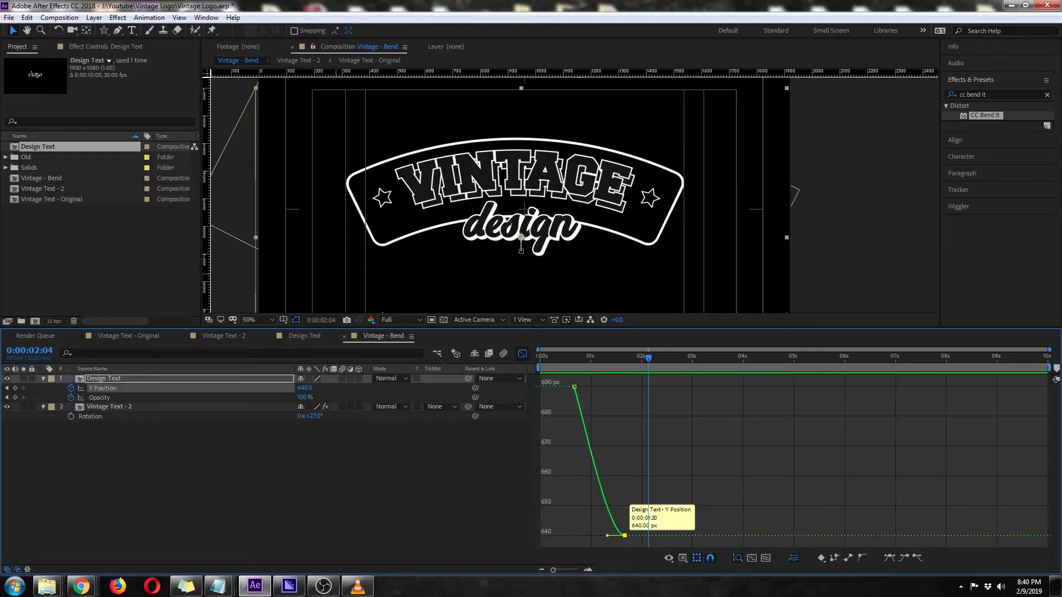
drag(607, 535, 573, 536)
click(522, 353)
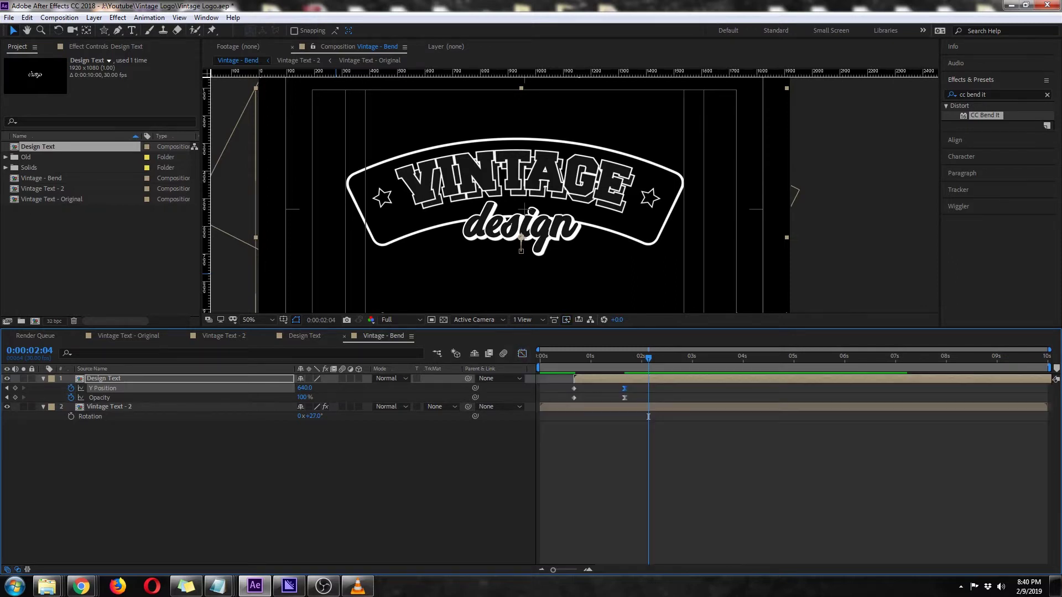
drag(649, 357, 557, 357)
key(space)
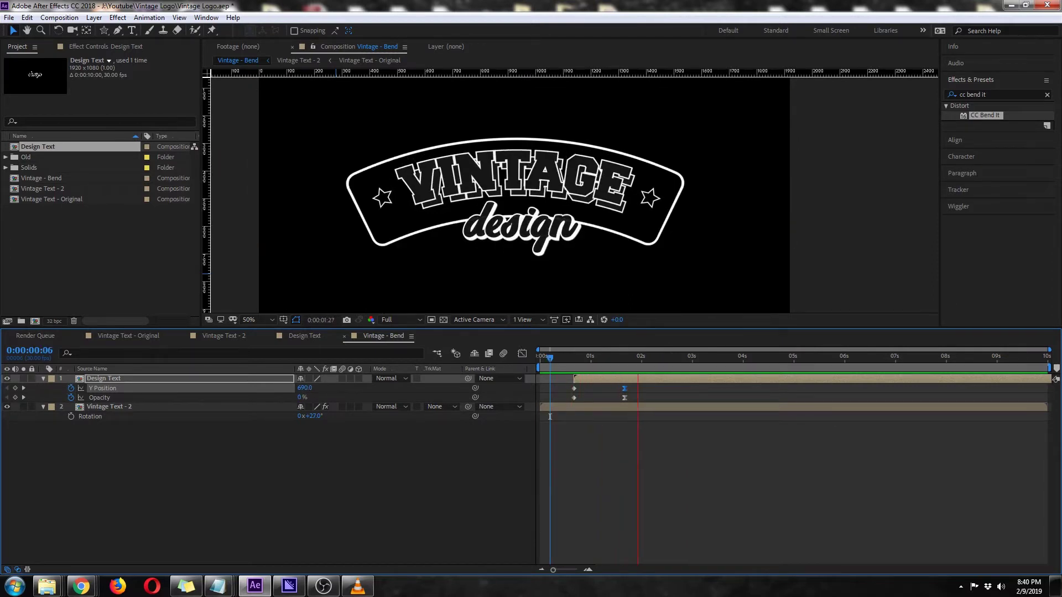
key(space)
Move the Design Text layer's 100% Opacity keyframe to 0:00:01:05
key(Page_Down)
key(Page_Down)
key(Page_Down)
key(Page_Down)
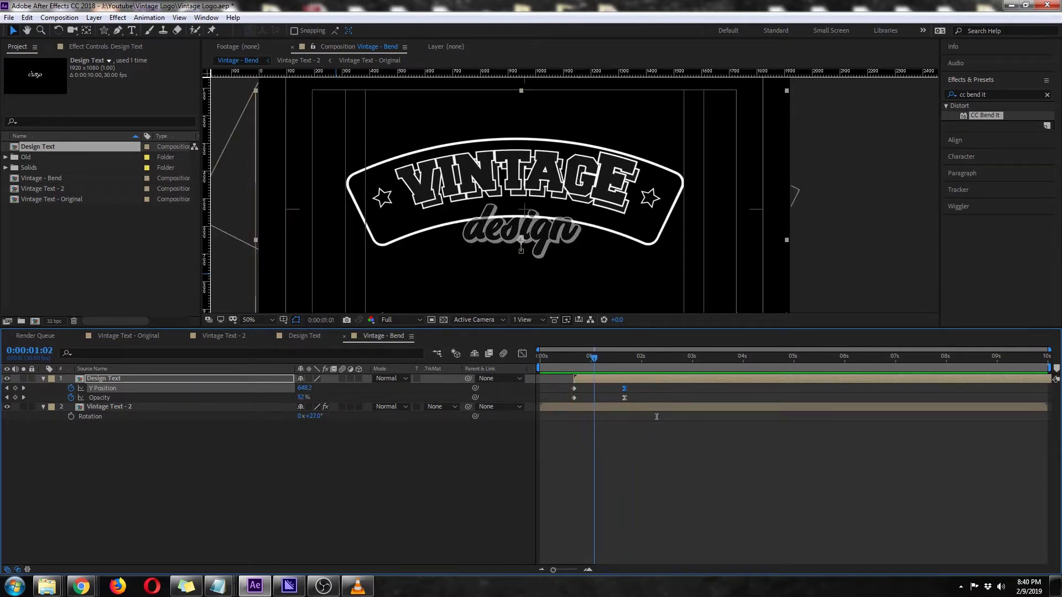
key(Page_Up)
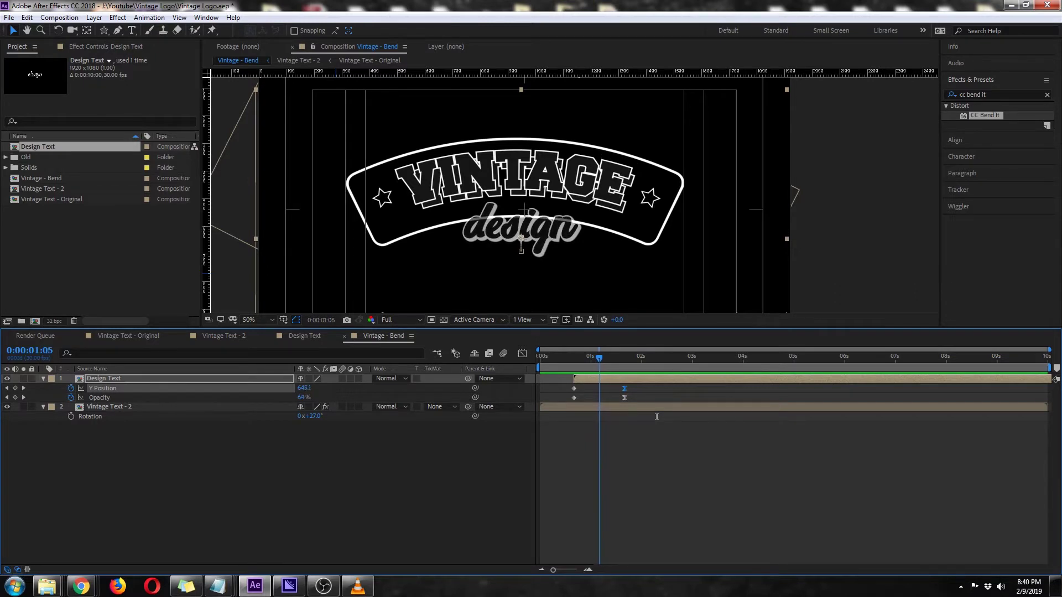
drag(624, 398, 599, 398)
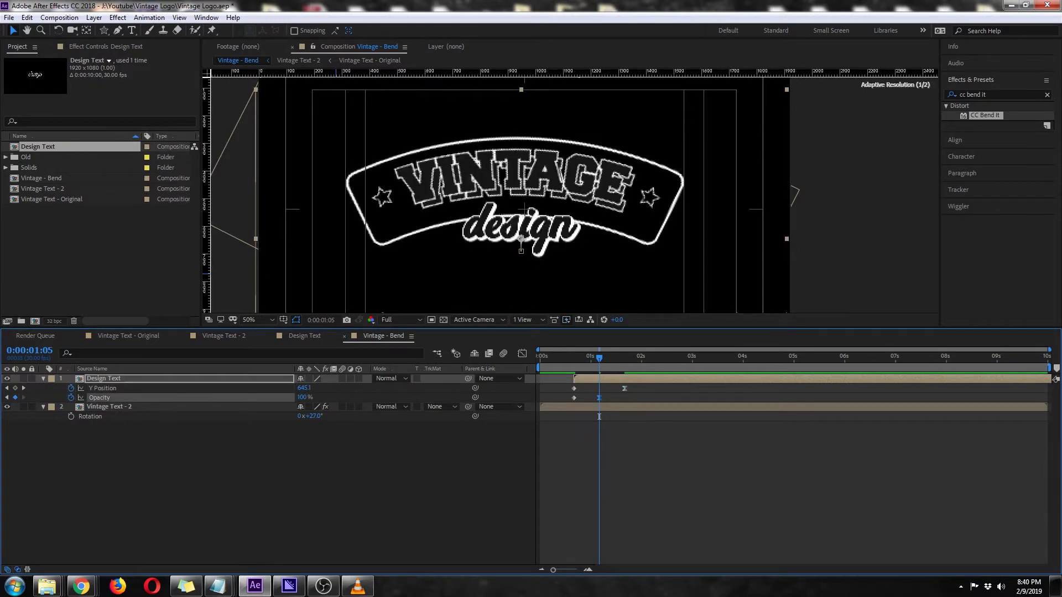
Play back the Vintage - Bend animation several times, including from the beginning, to check the faster script fade-in
drag(598, 358, 570, 358)
key(space)
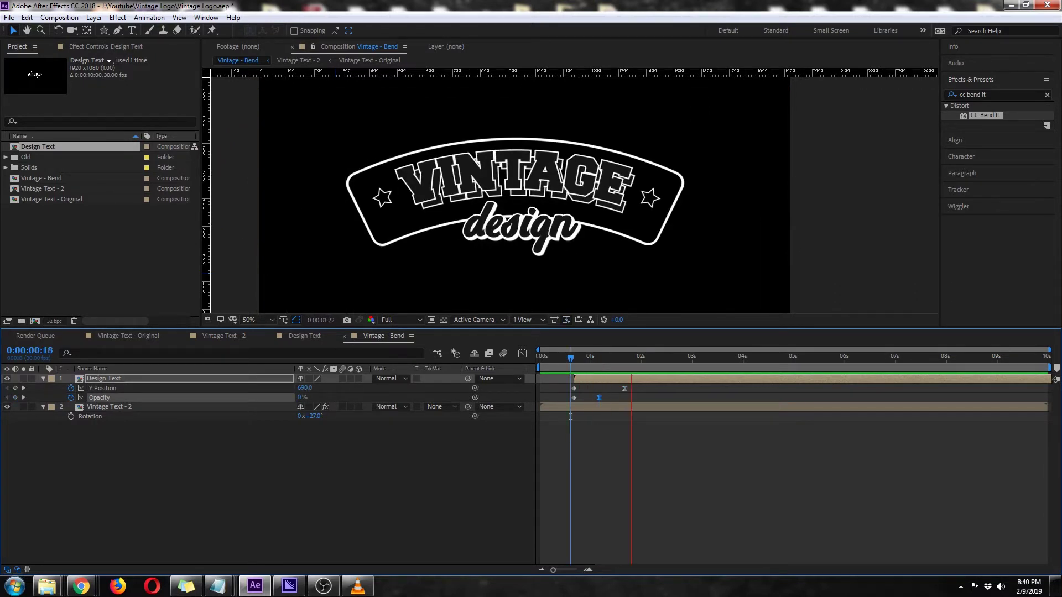
key(space)
key(space)
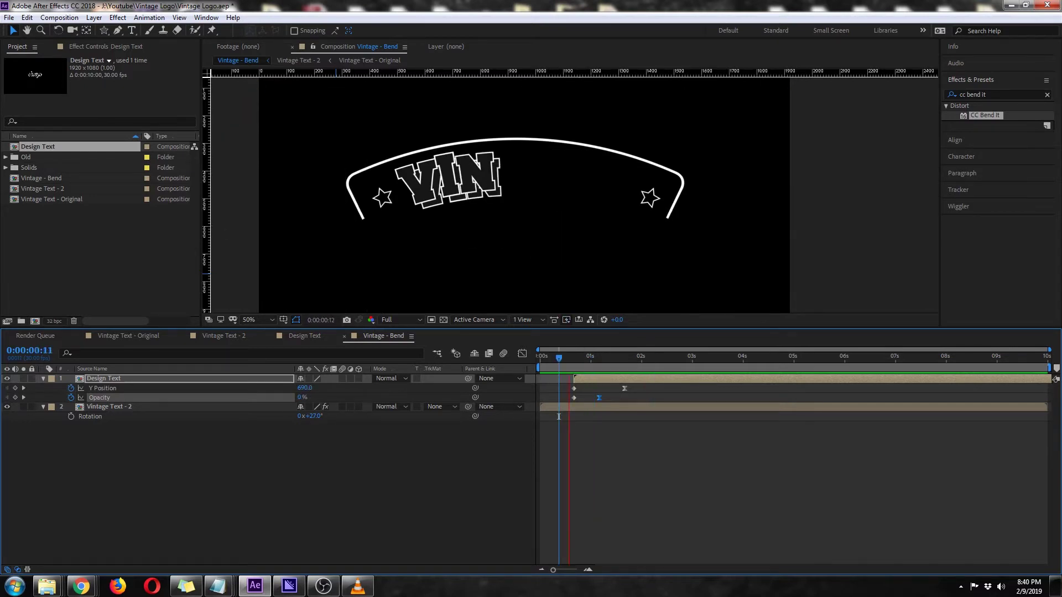
key(space)
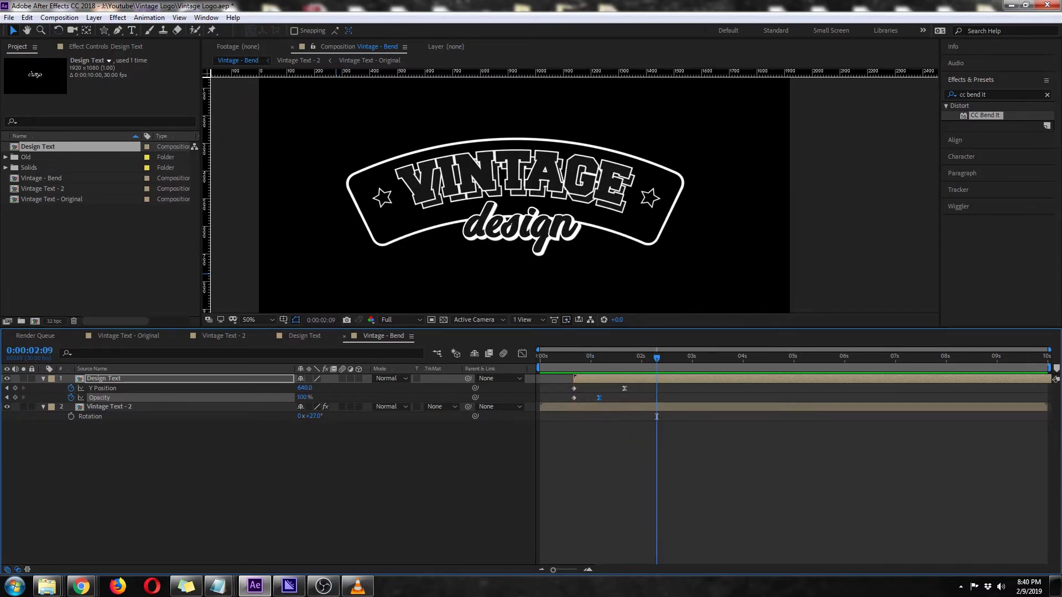
key(Home)
key(space)
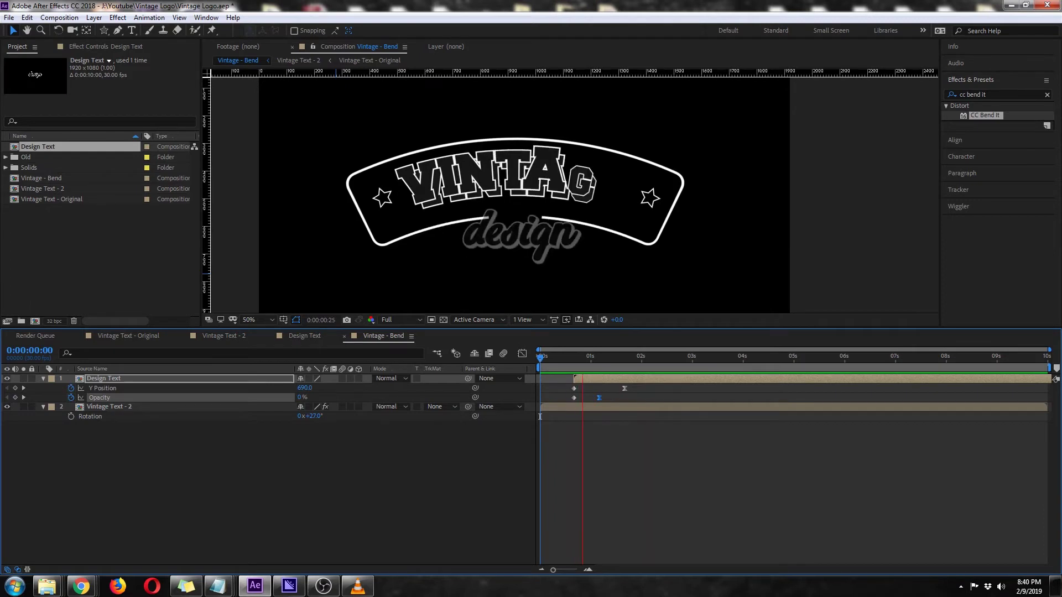
key(space)
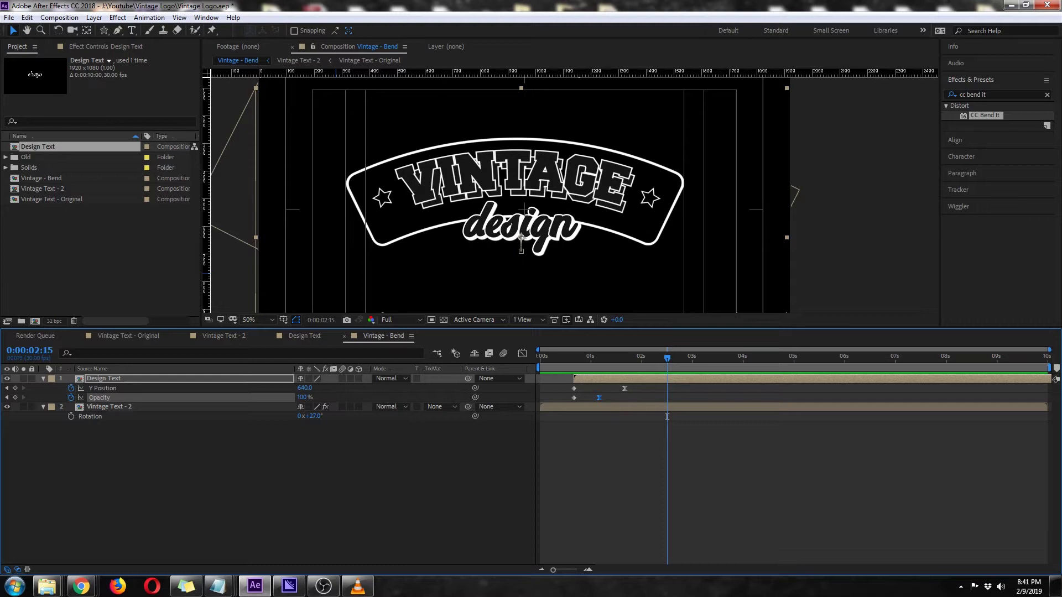
Create a new composition from Vintage - Bend and name it **RENDER
drag(38, 178, 35, 321)
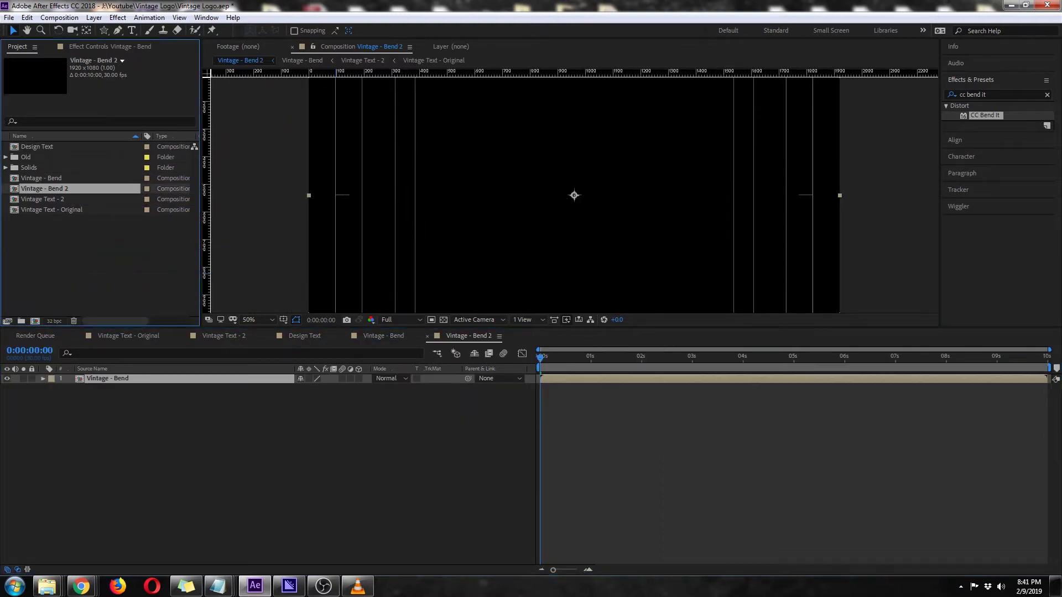
key(Return)
text(**RENDER)
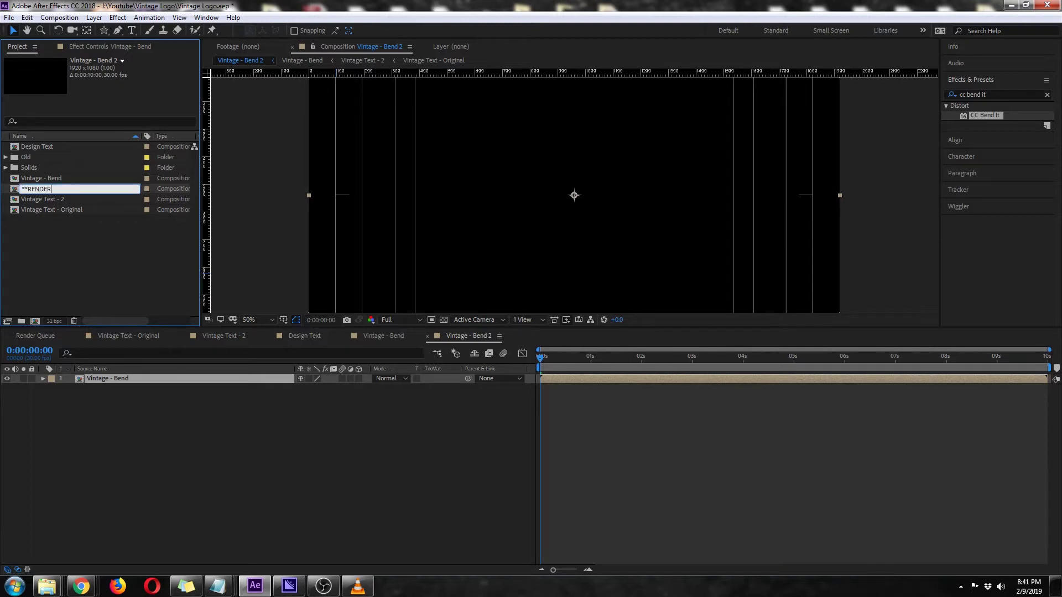
key(Return)
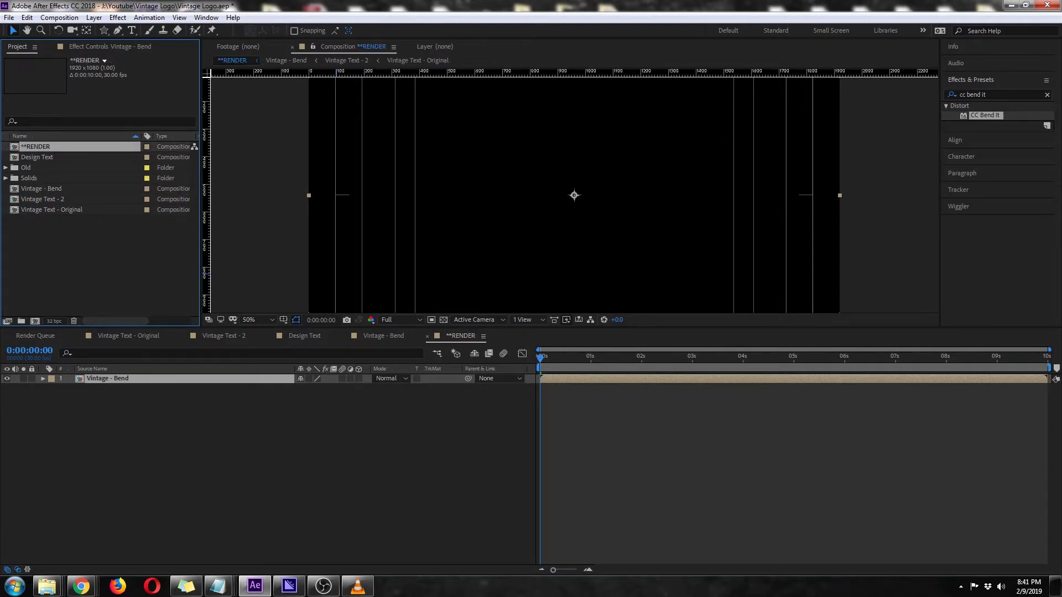
Copy the Fractal Noise layer from Vintage Text - Original into **RENDER, above the Vintage - Bend layer
click(128, 336)
drag(541, 358, 576, 358)
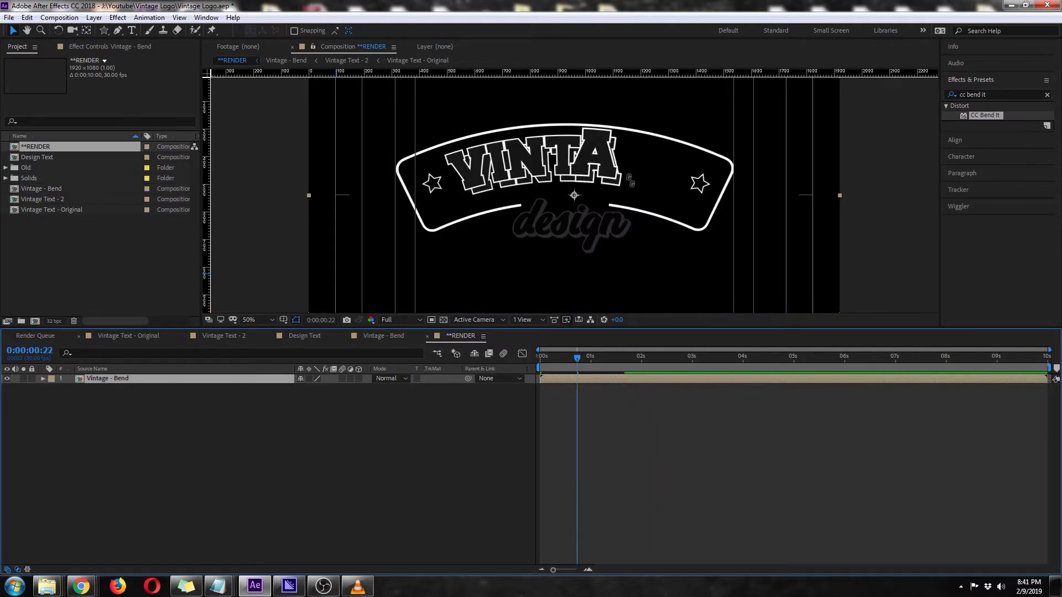
click(129, 336)
click(133, 442)
click(114, 388)
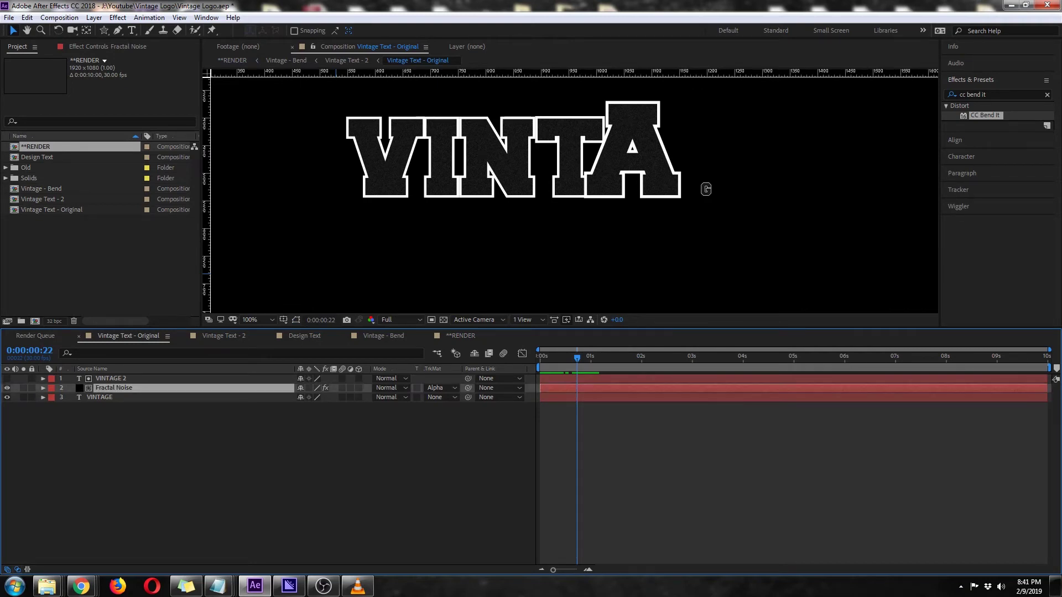
click(460, 336)
click(332, 443)
key(ctrl+v)
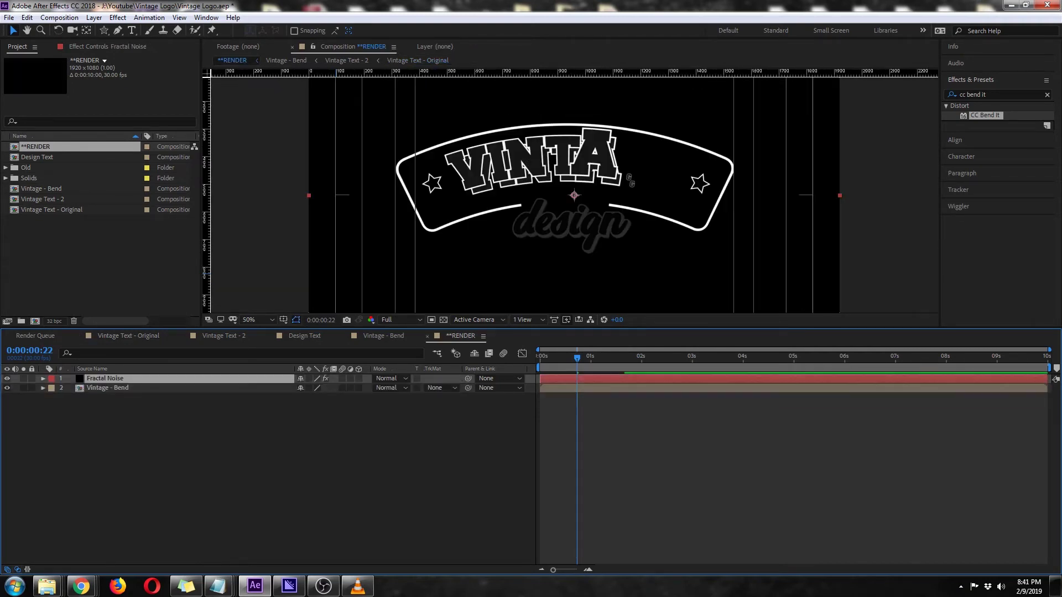
Move the Fractal Noise layer below Vintage - Bend and set its track matte to No Track Matte
drag(108, 379, 113, 406)
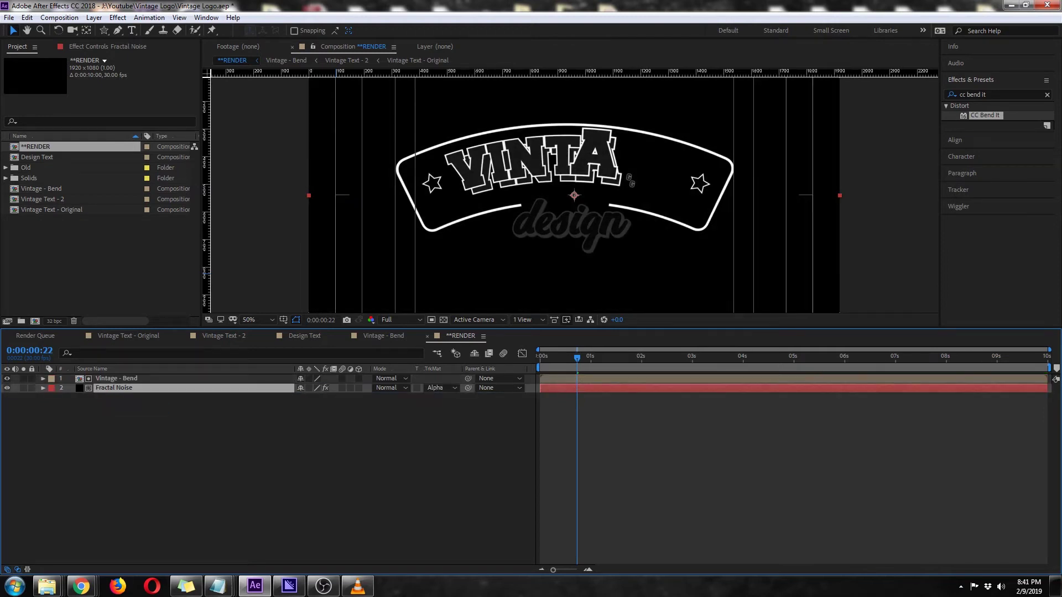
click(439, 387)
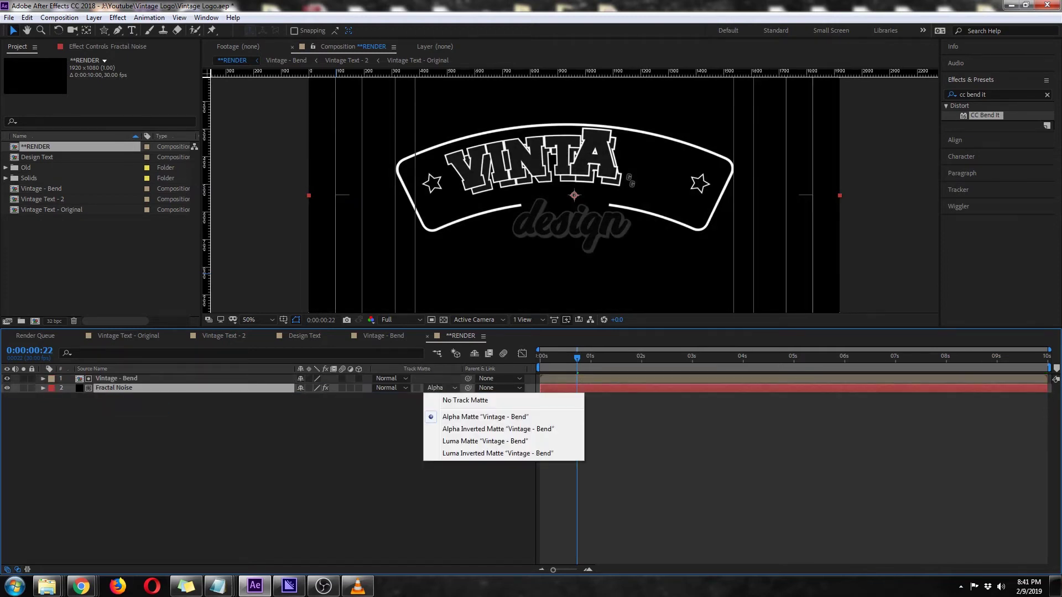
click(451, 400)
click(399, 448)
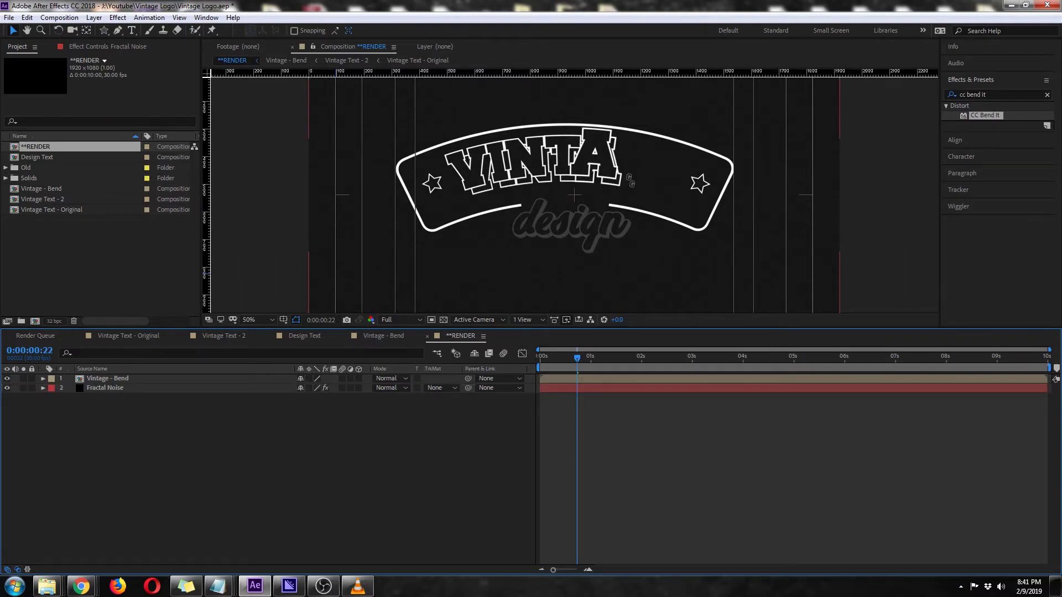
Add a black 1920 x 1080 px solid to **RENDER and place it beneath the Fractal Noise layer
click(105, 388)
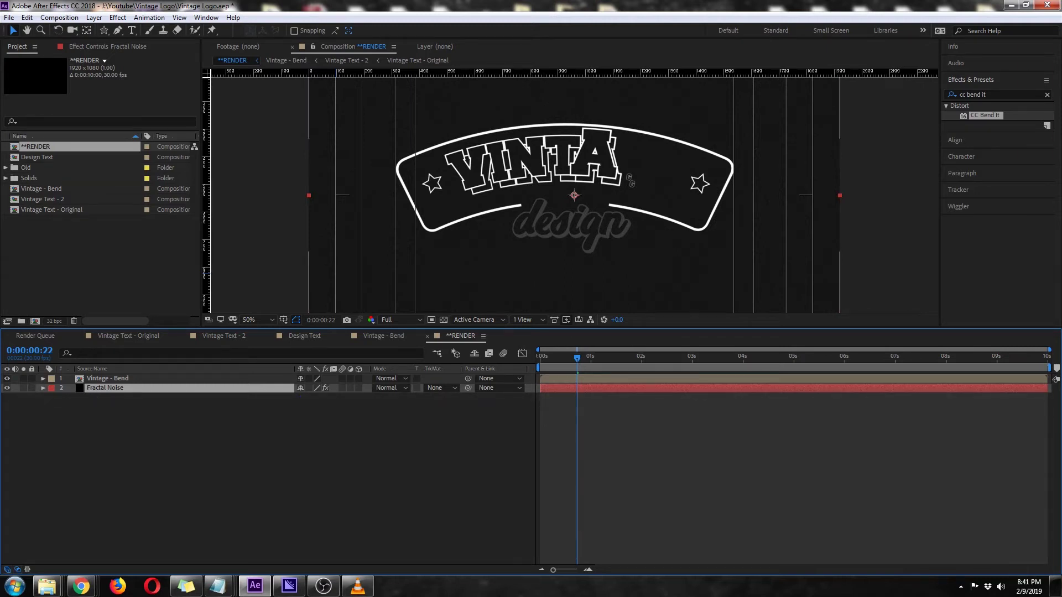
key(F2)
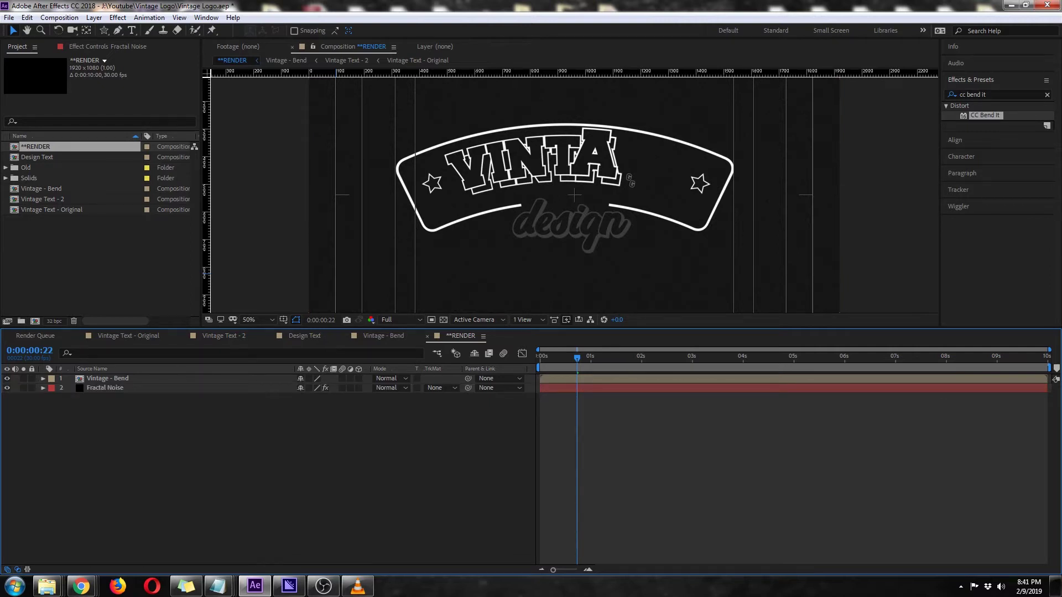
key(ctrl+y)
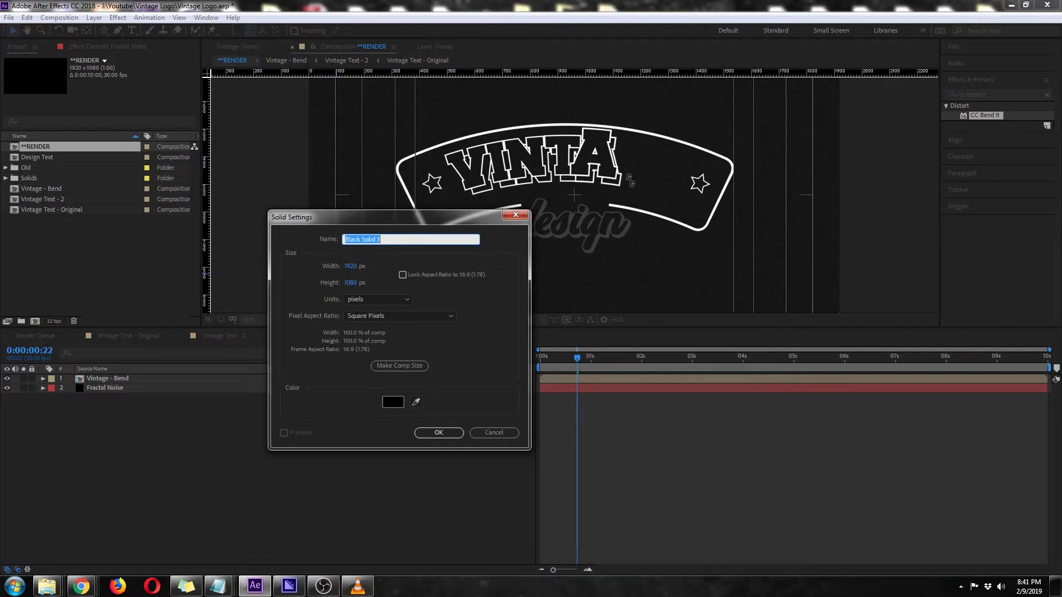
key(Return)
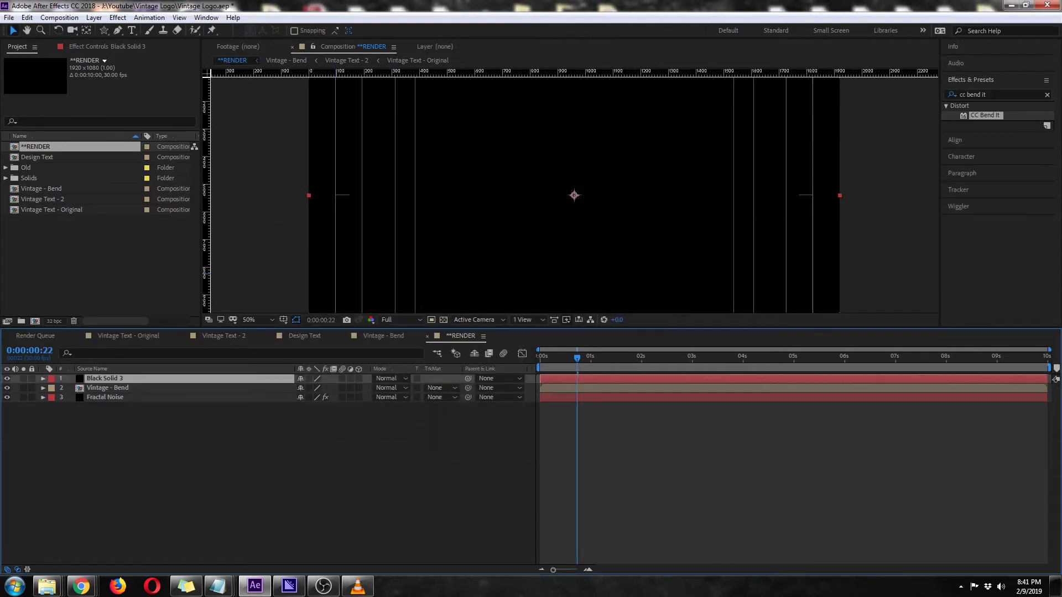
key(F2)
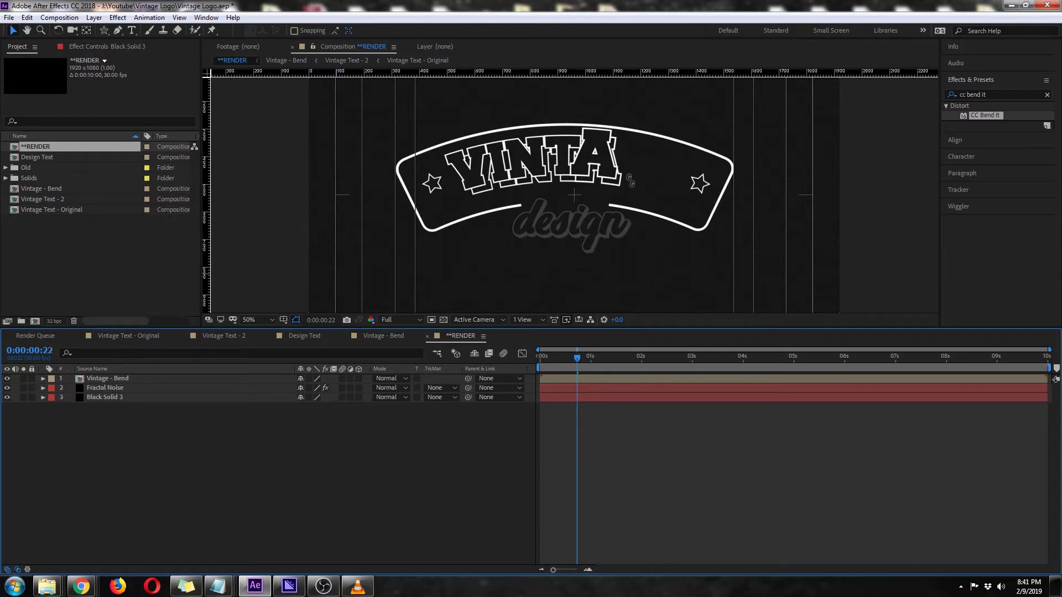
Create a black 1920 x 1080 px solid named Vig above all layers
key(ctrl+y)
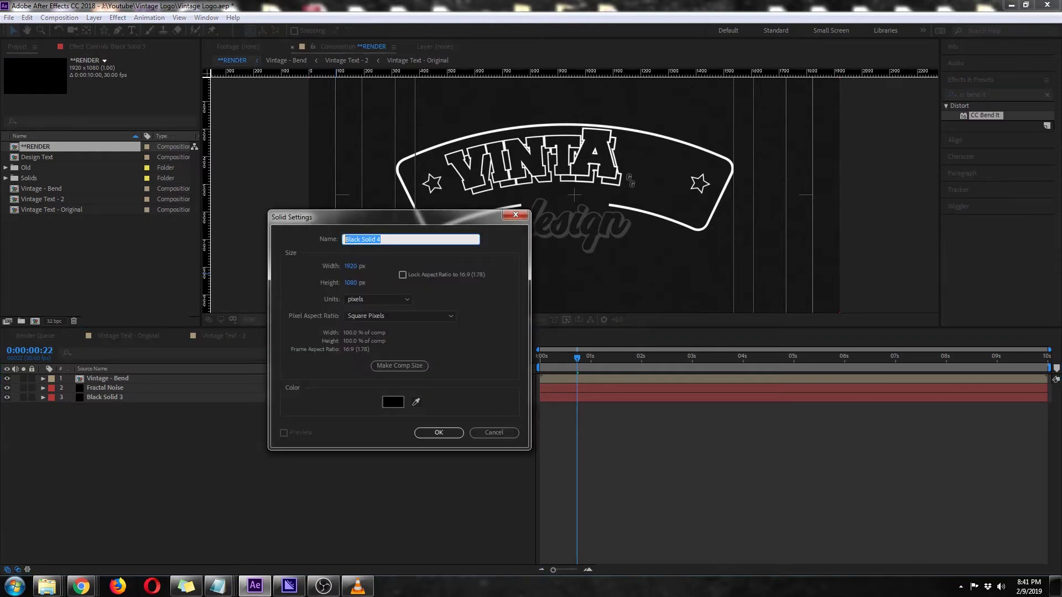
text(Vig)
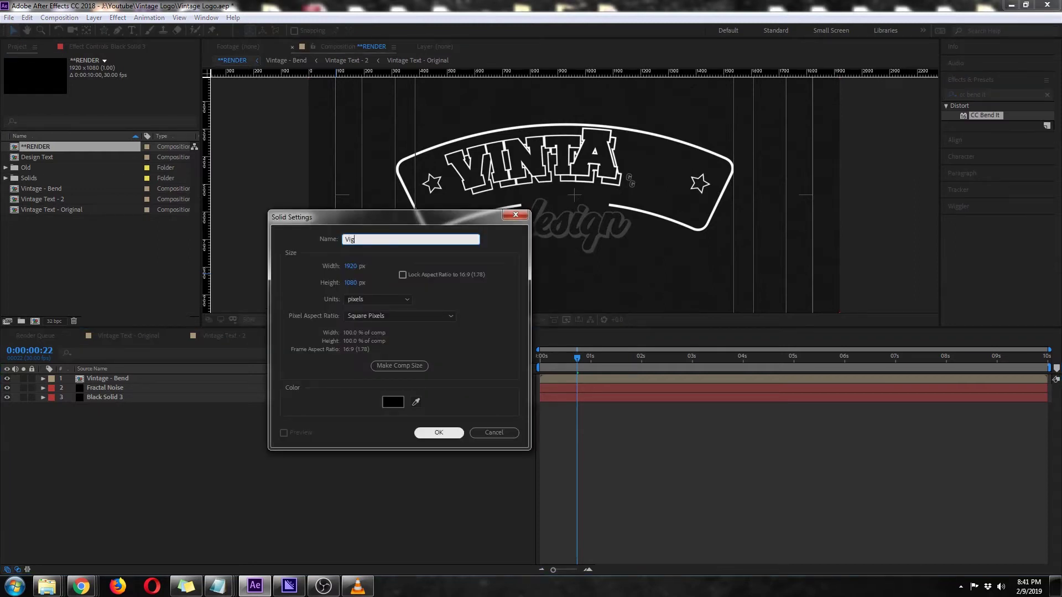
key(Return)
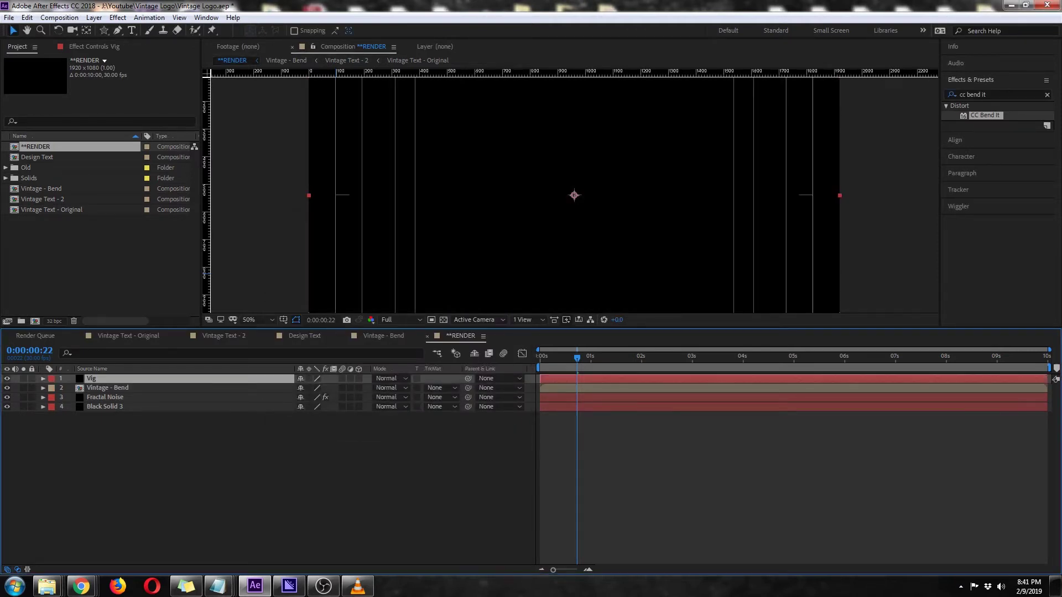
Add an elliptical mask filling the frame to the Vig layer and set its mode to Subtract
drag(103, 30, 147, 54)
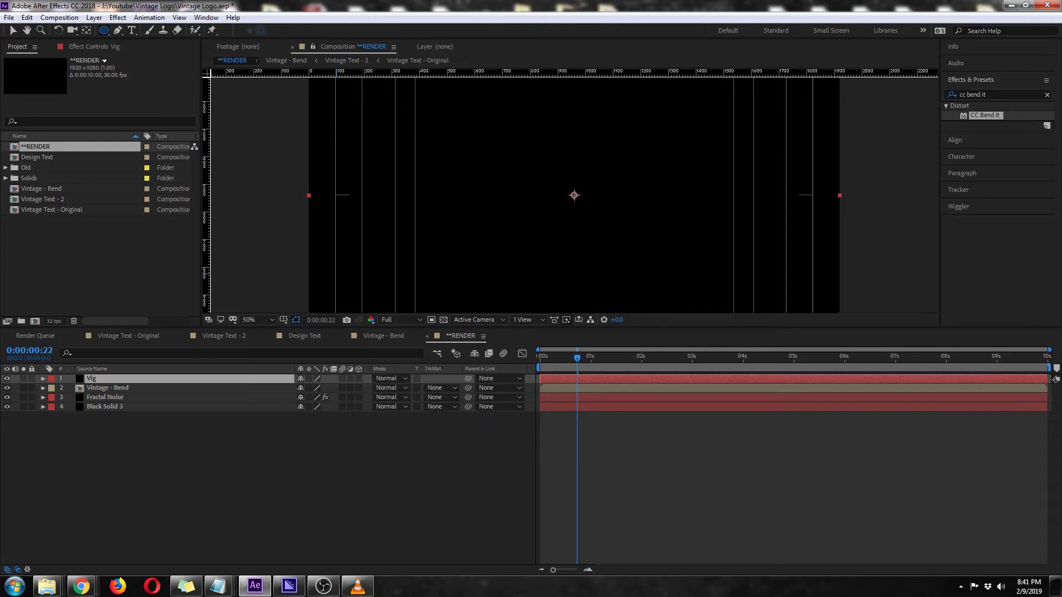
double_click(104, 30)
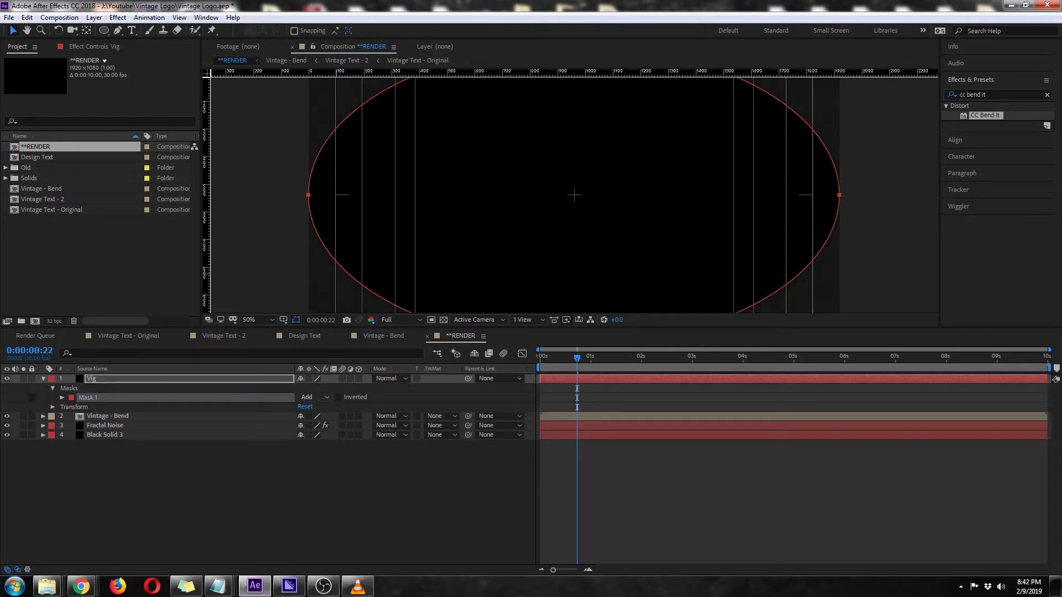
click(313, 397)
click(321, 435)
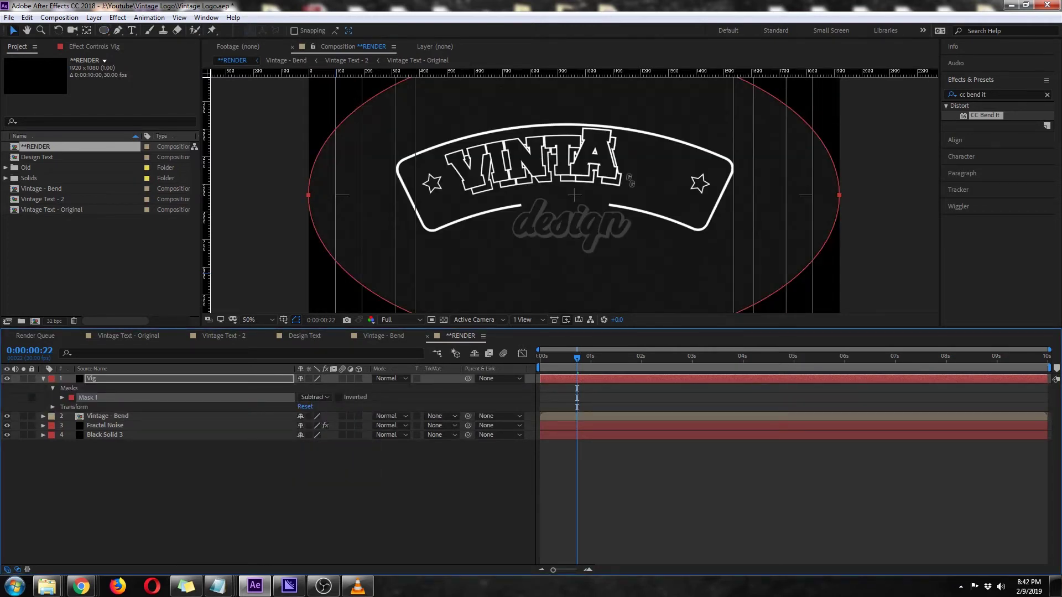
Set the Vig layer's mask feather to 300 pixels
key(f)
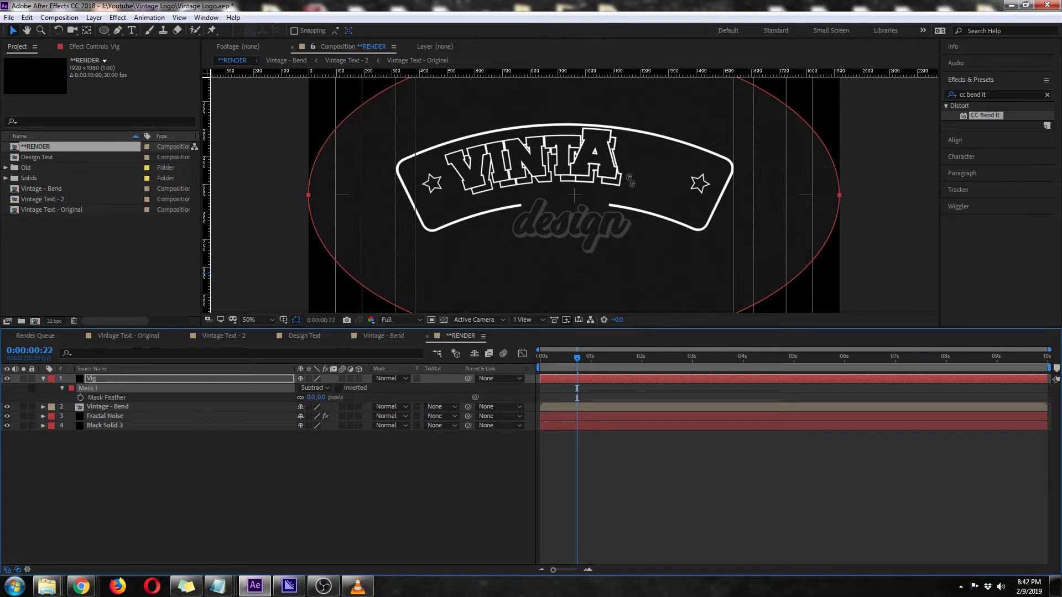
click(321, 398)
text(300)
click(325, 470)
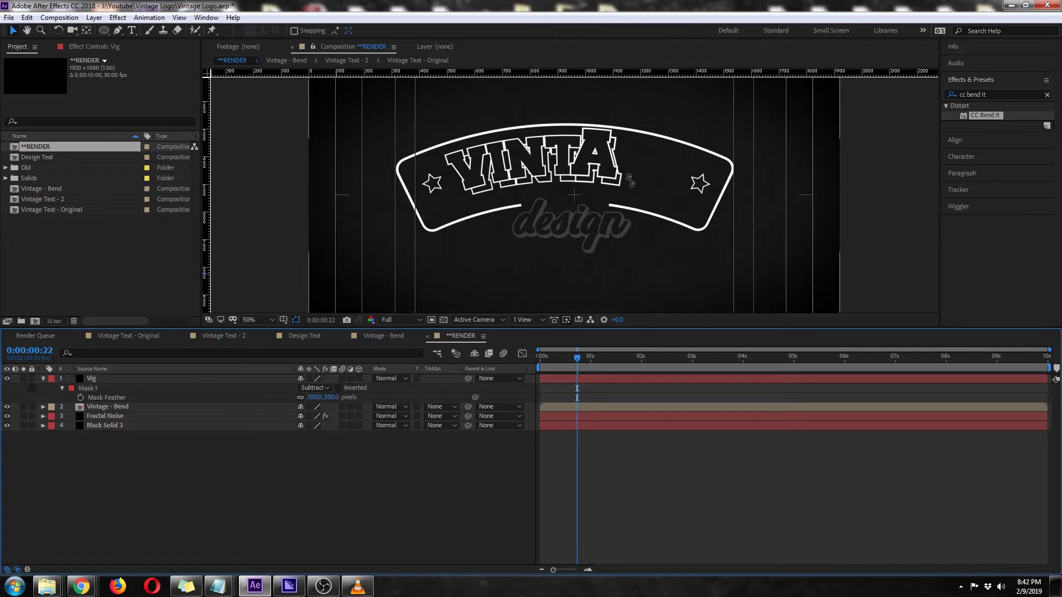
Set the Vig layer's opacity to 30% and collapse its properties
click(92, 379)
text(t)
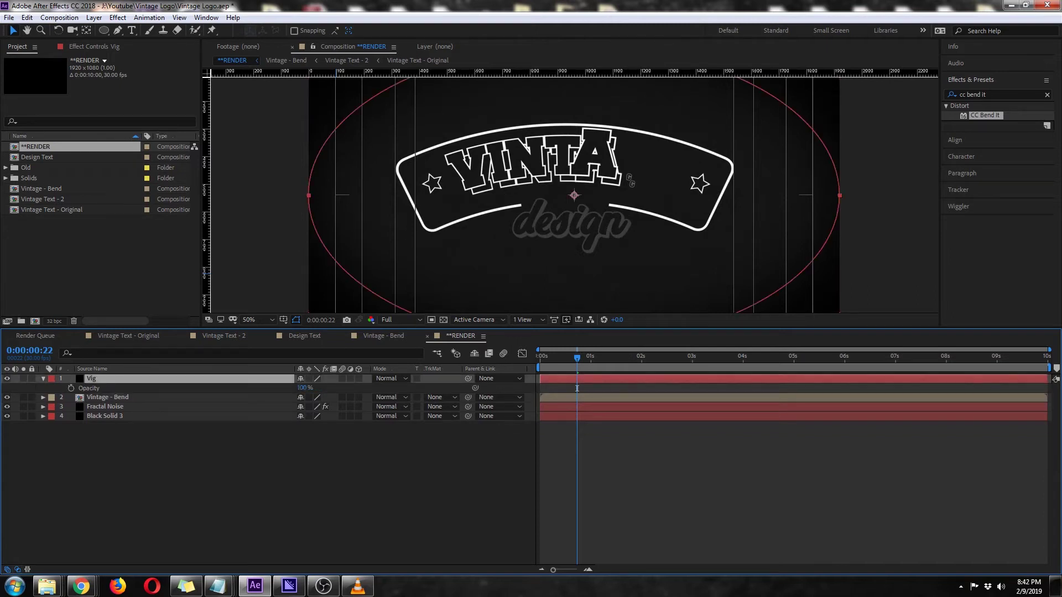
text(30)
click(577, 388)
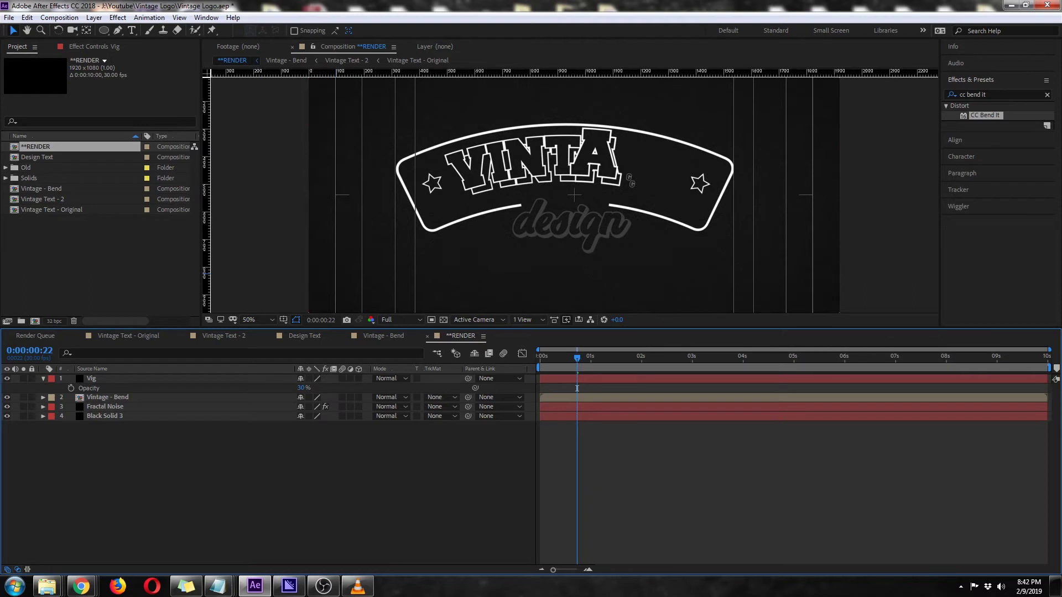
key(u)
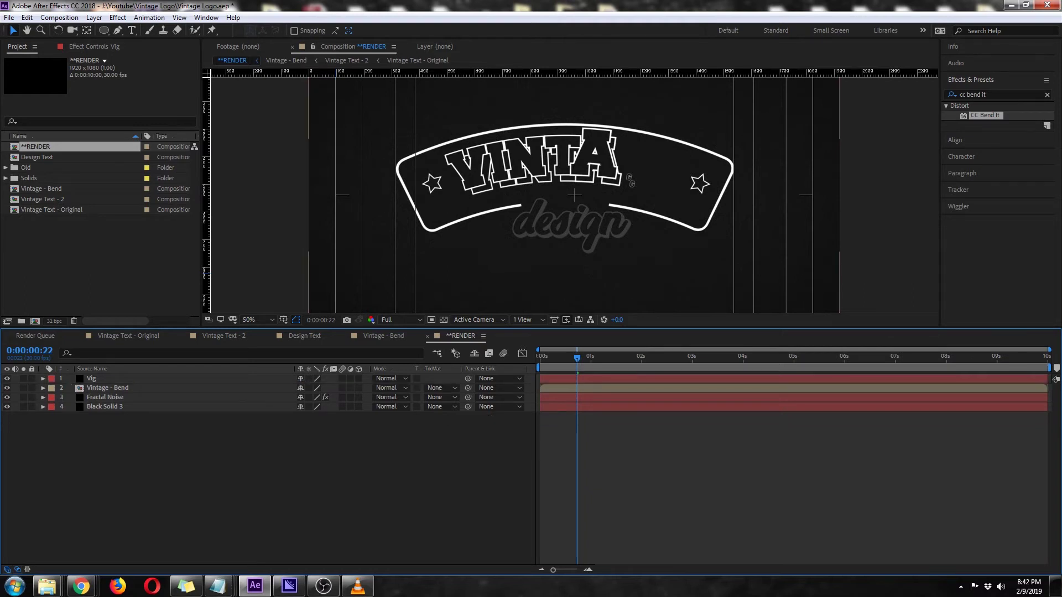
Move the Vintage - Bend layer to position 991, 540 and scale it down to 82%
click(107, 388)
key(p)
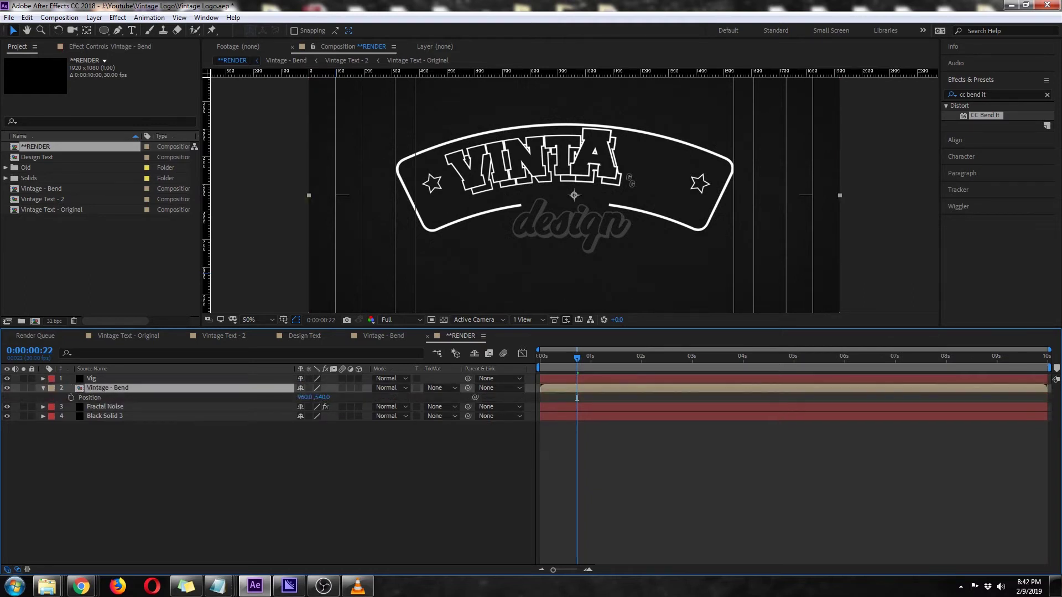
drag(303, 398, 321, 398)
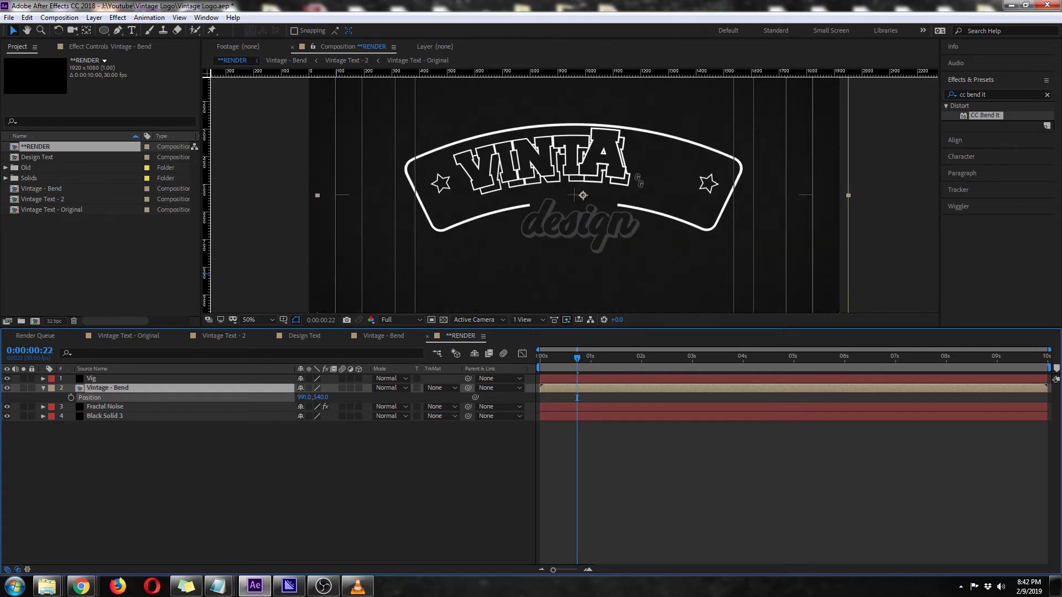
key(s)
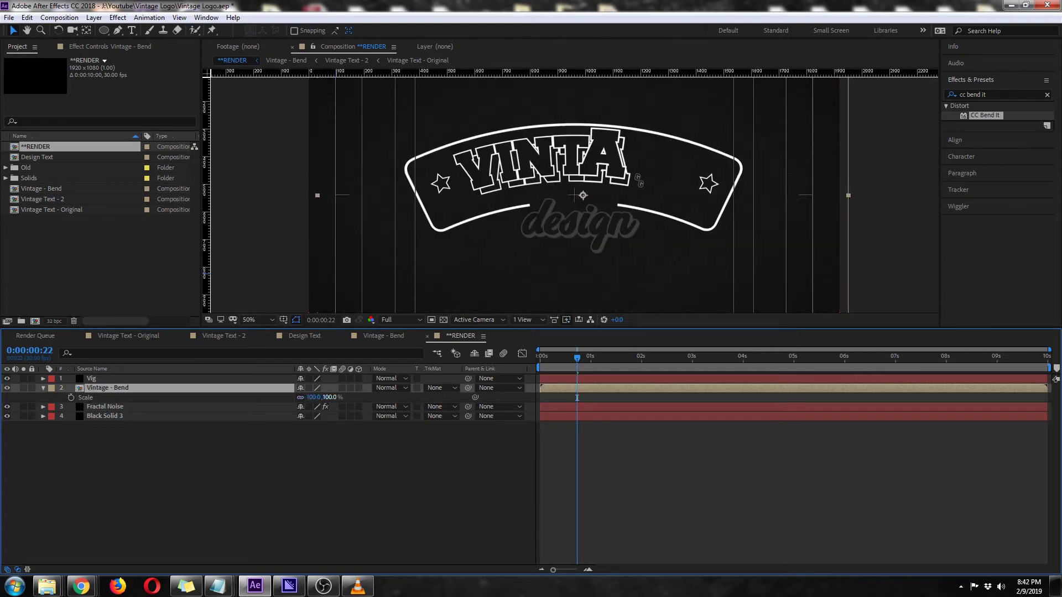
drag(313, 397, 304, 397)
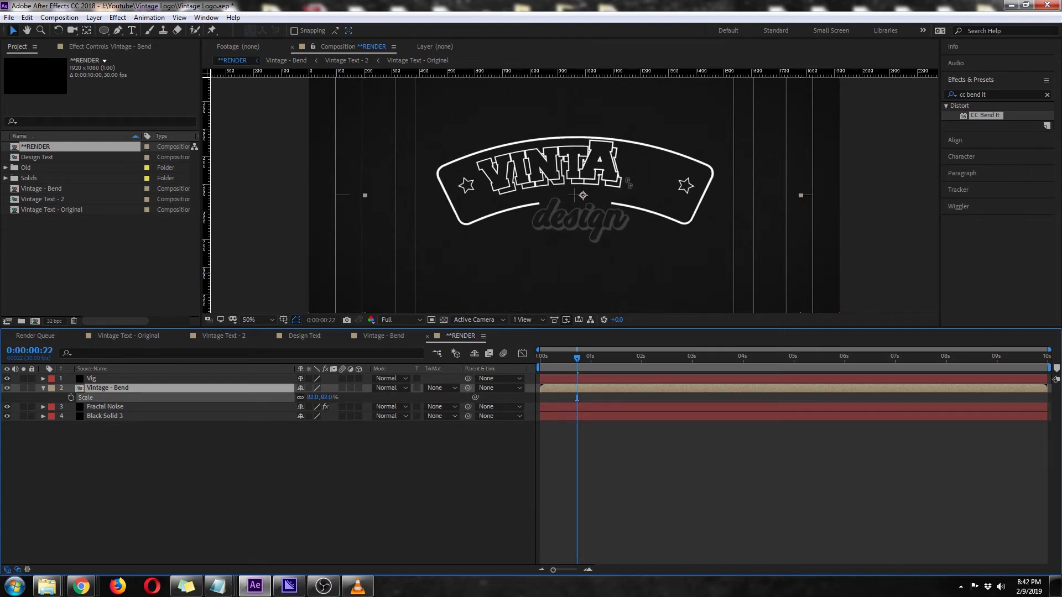
key(F2)
key(s)
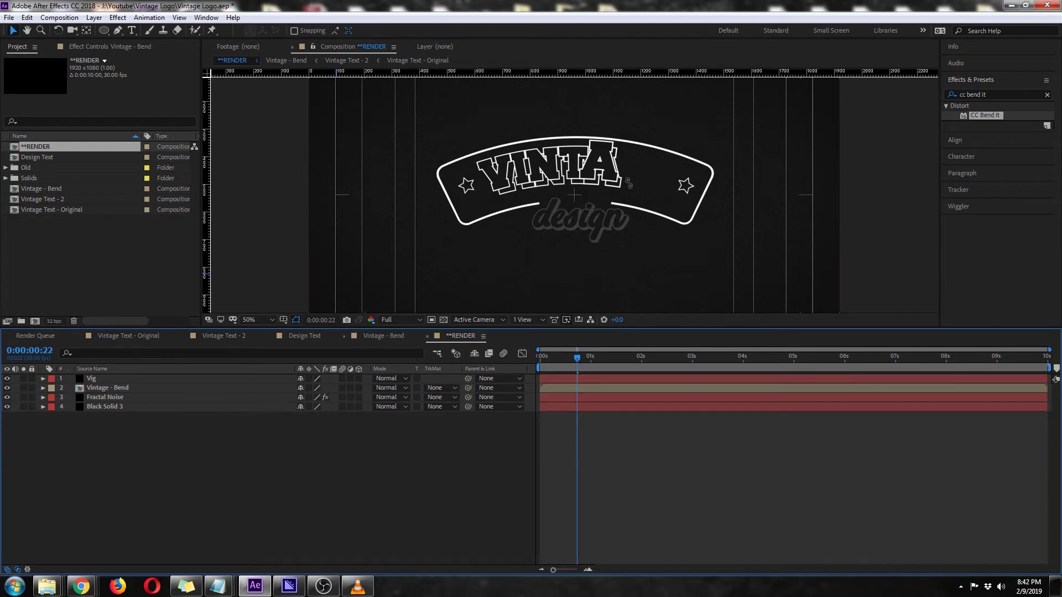
Hide the title/action safe guides and enlarge the composition viewer to show the whole frame
click(283, 320)
click(309, 374)
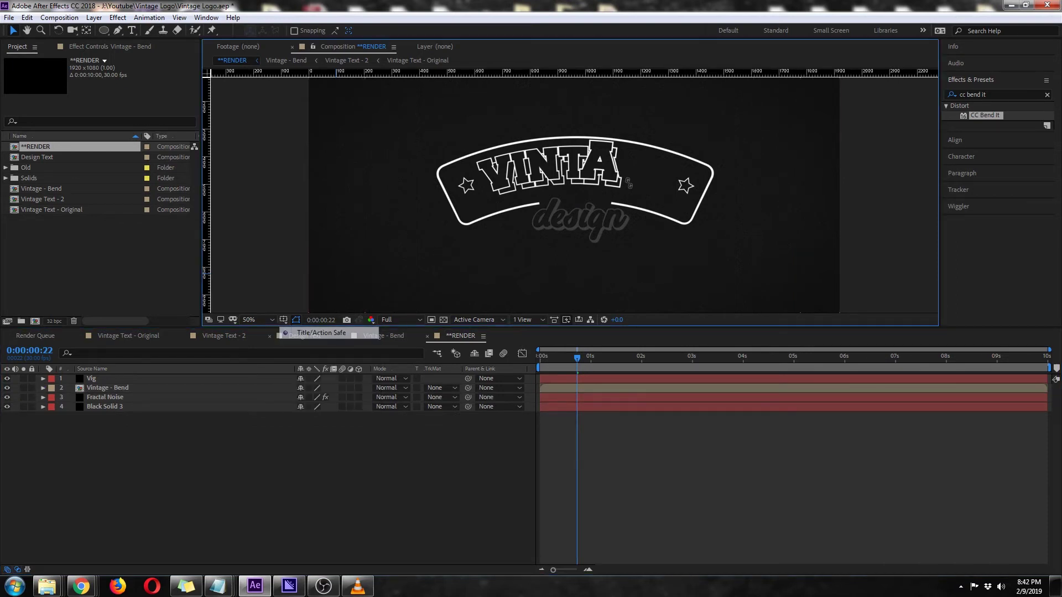
drag(332, 328, 331, 413)
Play back the **RENDER animation from the beginning twice to check the finished logo on its textured background
drag(552, 444, 539, 444)
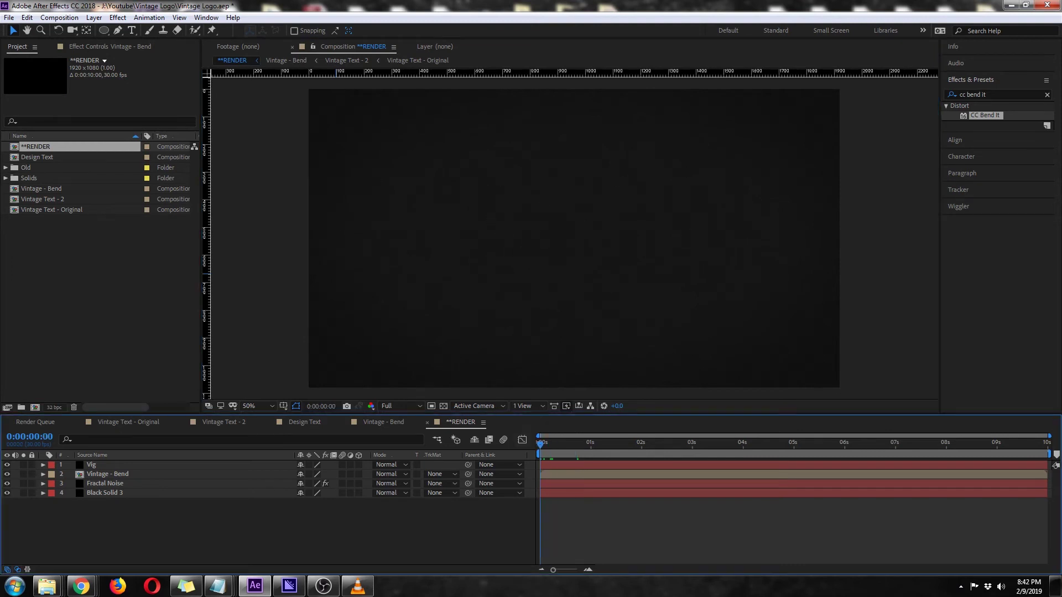
key(space)
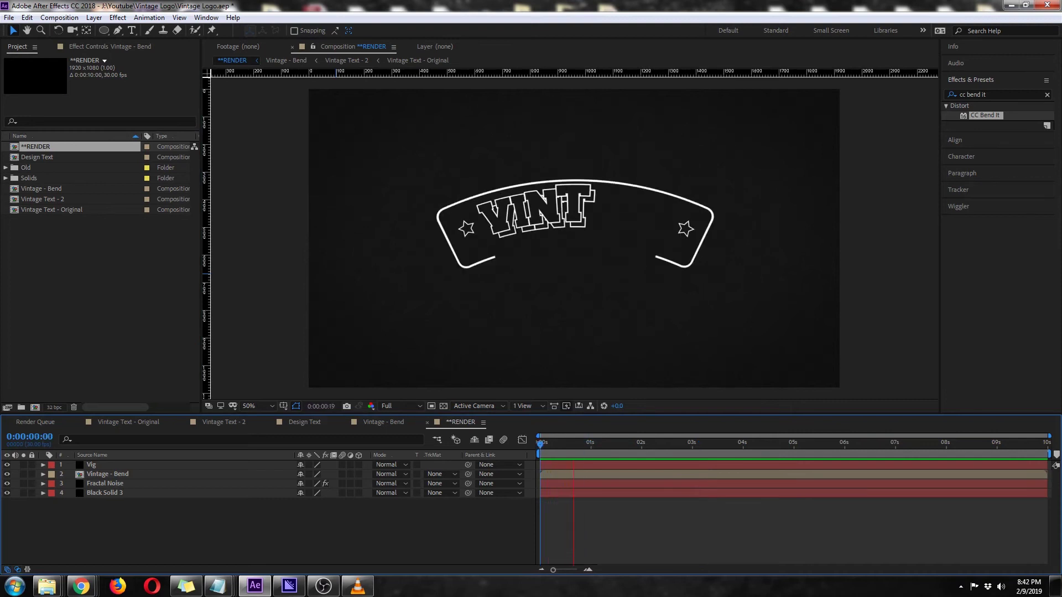
key(space)
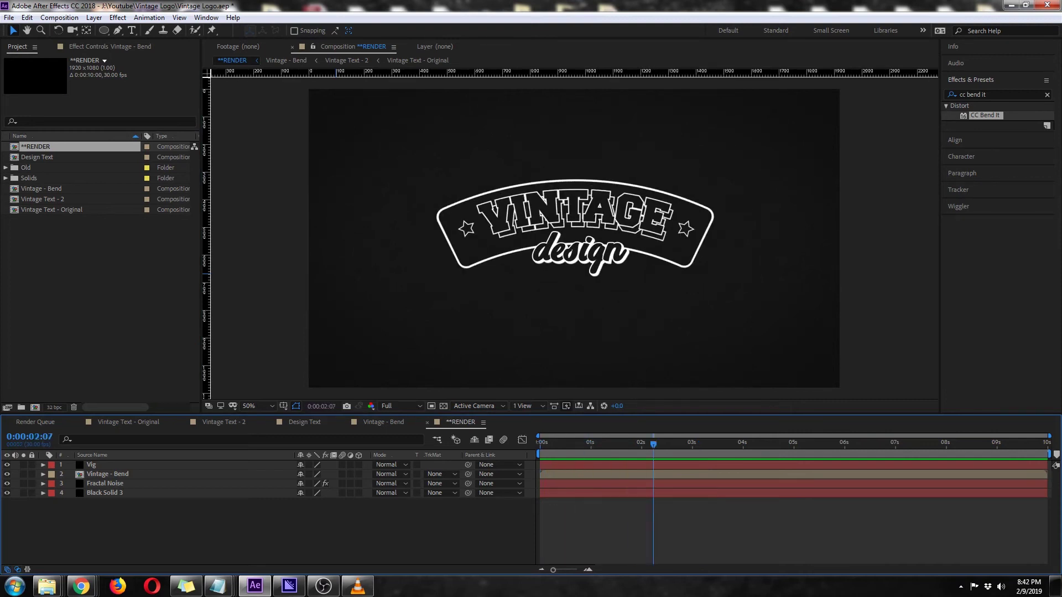
key(Home)
key(space)
key(space)
drag(343, 415, 343, 351)
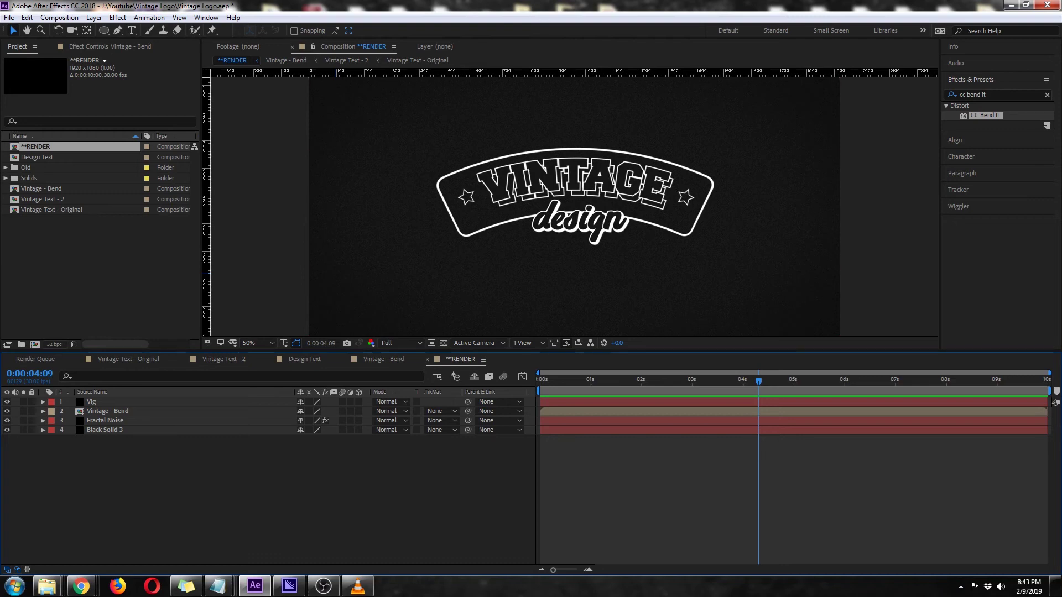
key(alt+c)
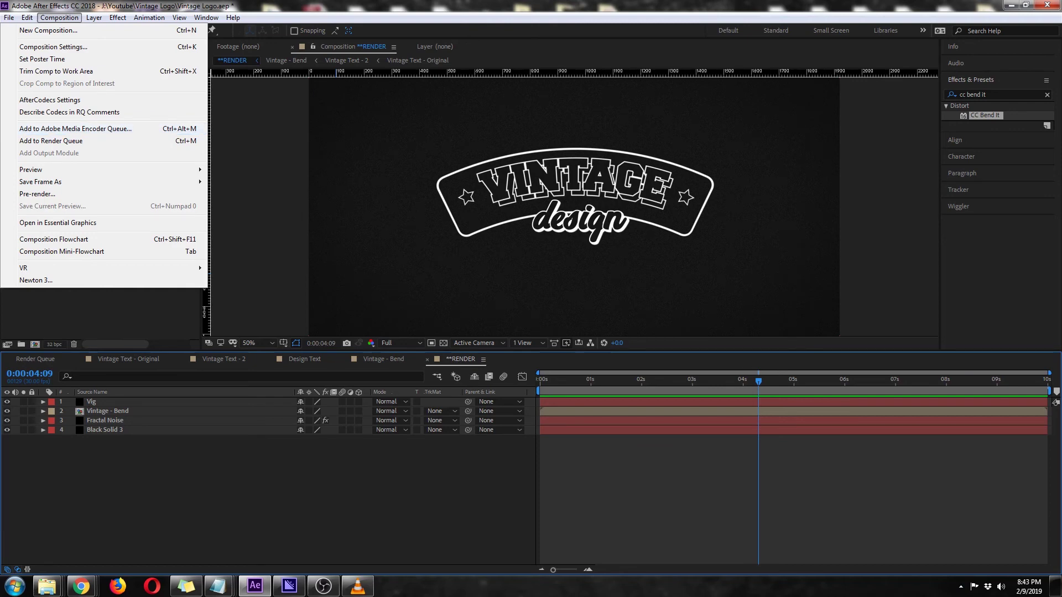
key(Escape)
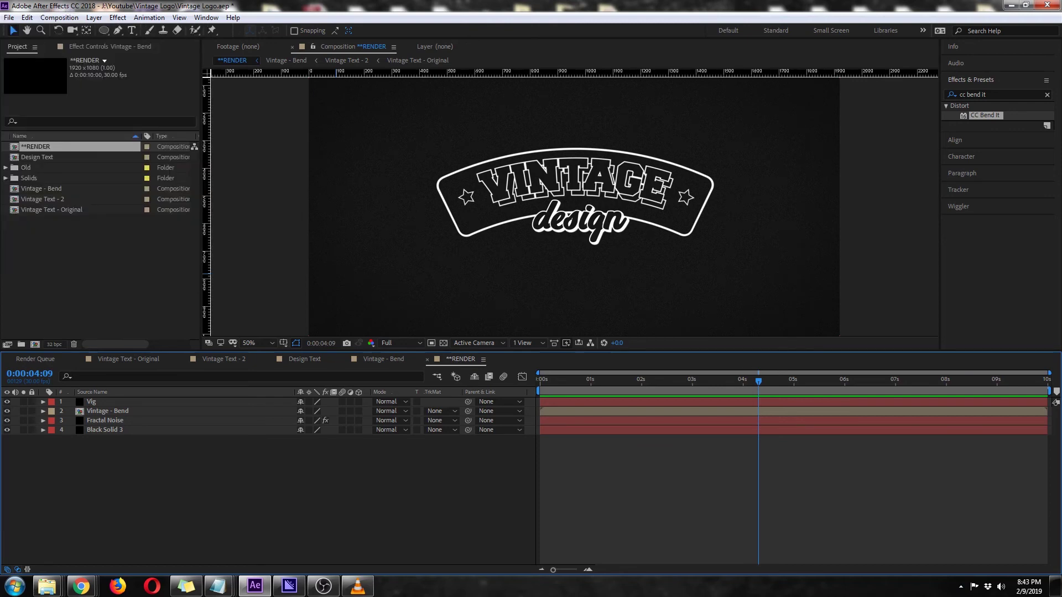